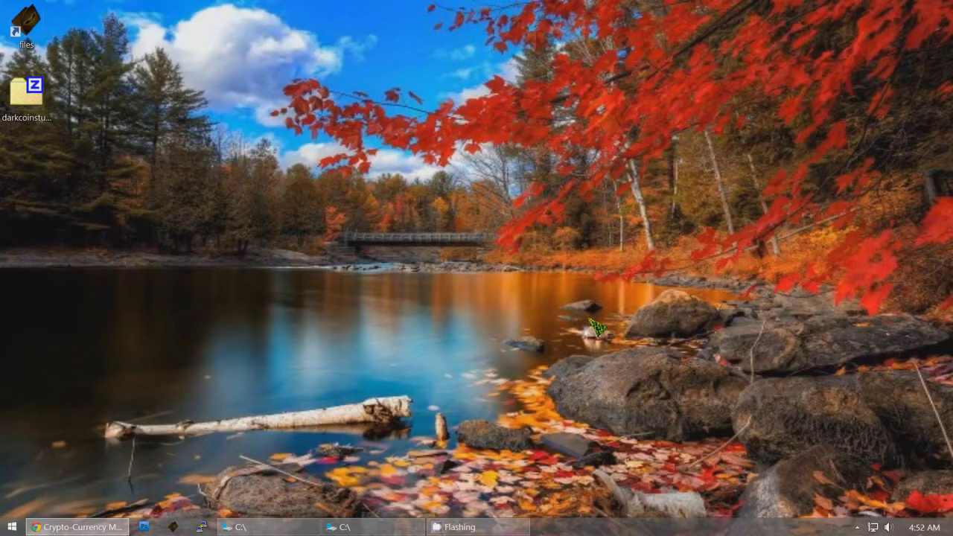
Open darkcoinstuff.zip from the desktop in 7-Zip to list its two files.
click(26, 104)
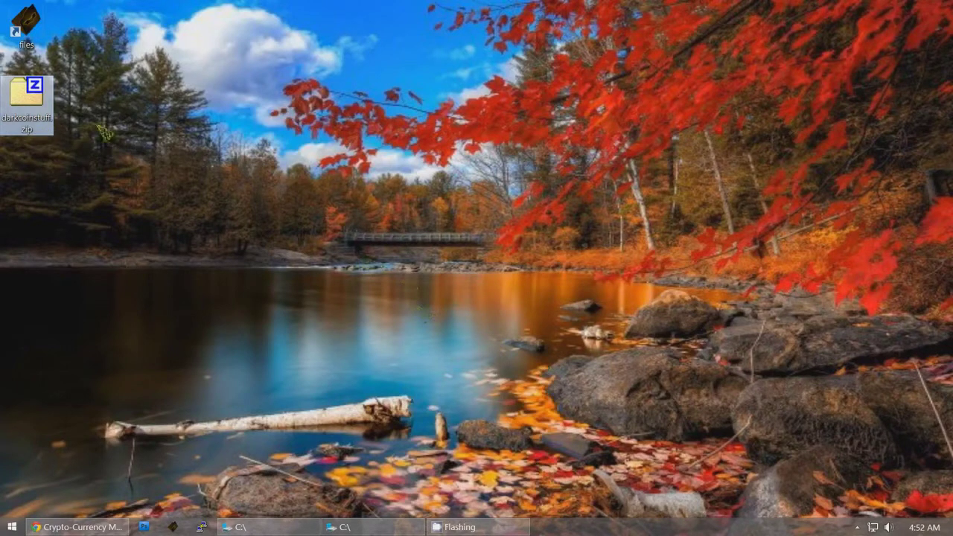
double_click(37, 109)
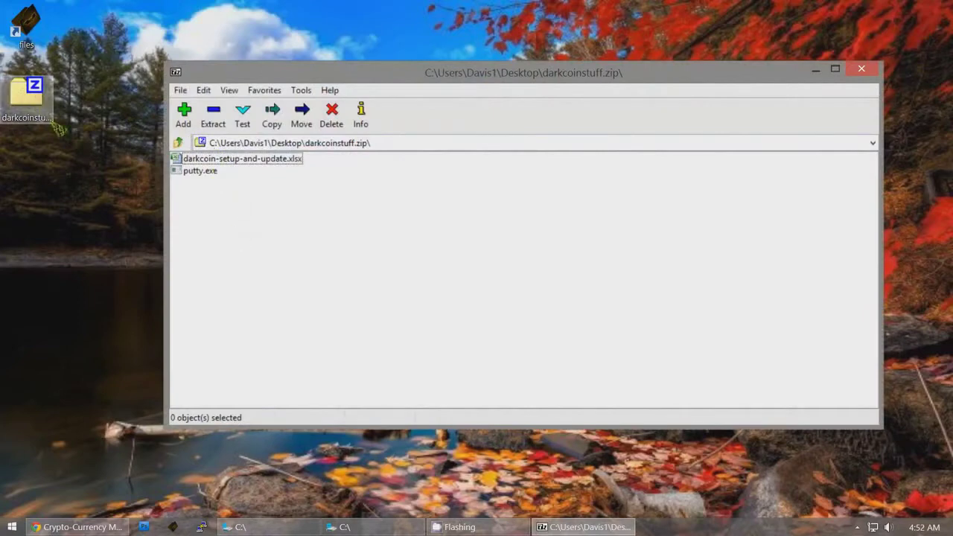
Extract darkcoin-setup-and-update.xlsx to the desktop, close 7-Zip, and open the workbook in Excel.
click(201, 173)
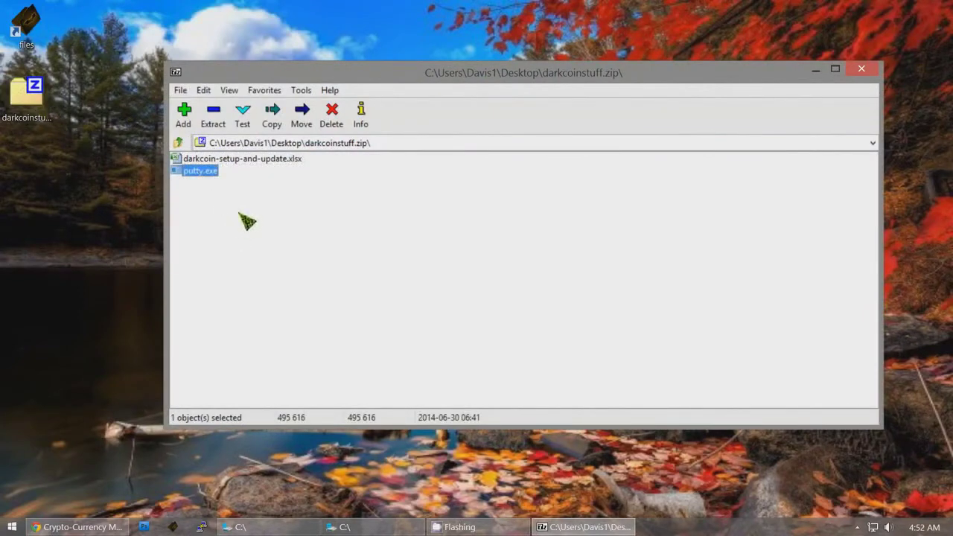
click(212, 160)
drag(216, 169, 41, 178)
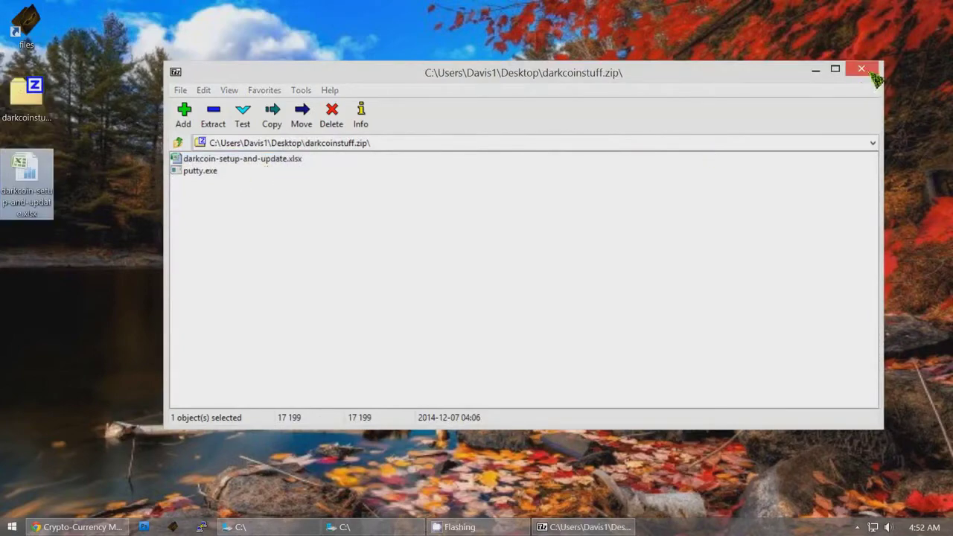
click(863, 70)
double_click(28, 183)
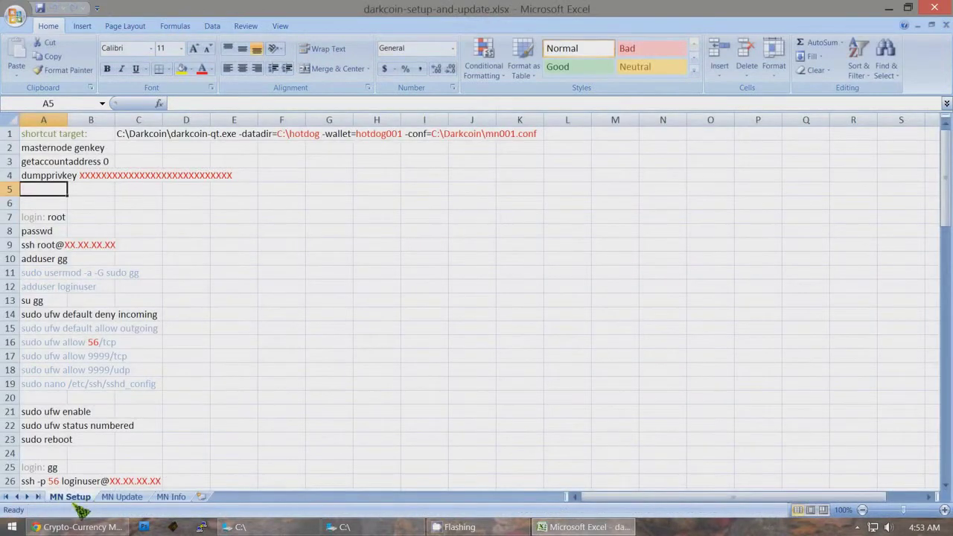
Look over the MN Update and MN Info sheets, returning to MN Update.
click(121, 498)
click(173, 497)
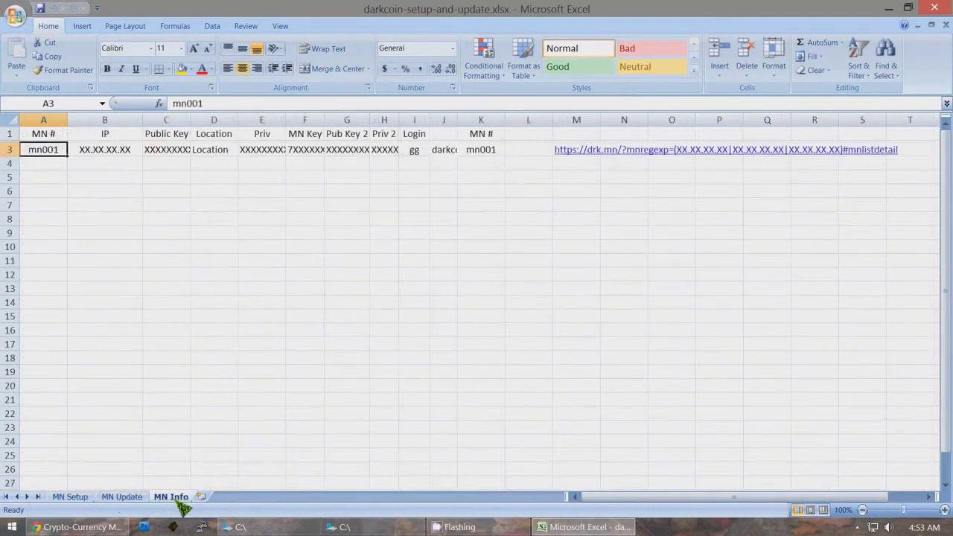
click(124, 497)
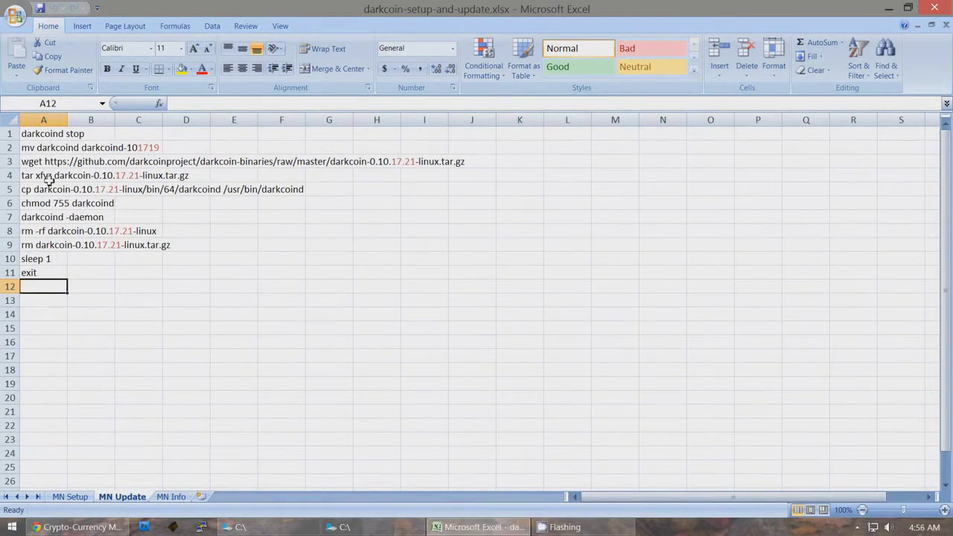
Select the wget command in A3 and highlight its download URL, then go to the browser.
click(36, 161)
drag(203, 103, 642, 100)
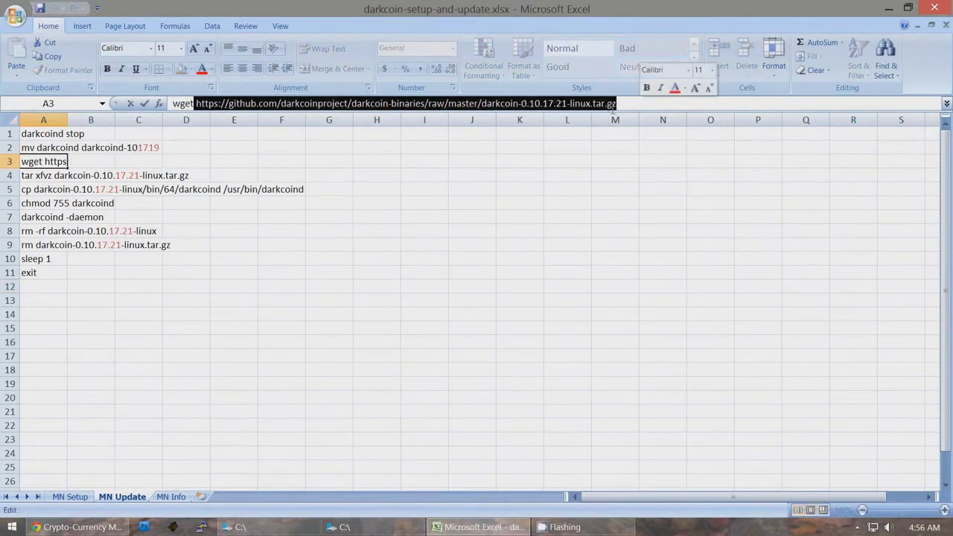
click(548, 106)
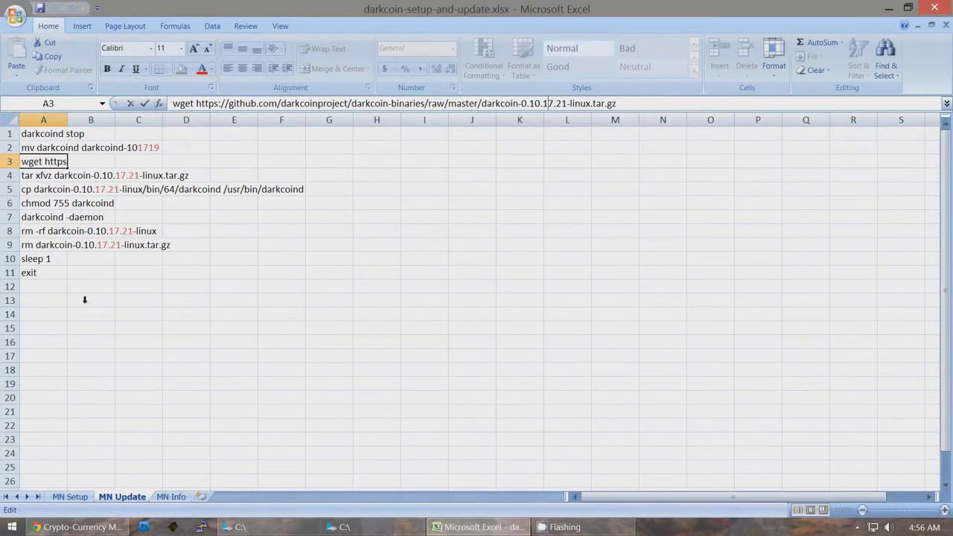
click(78, 527)
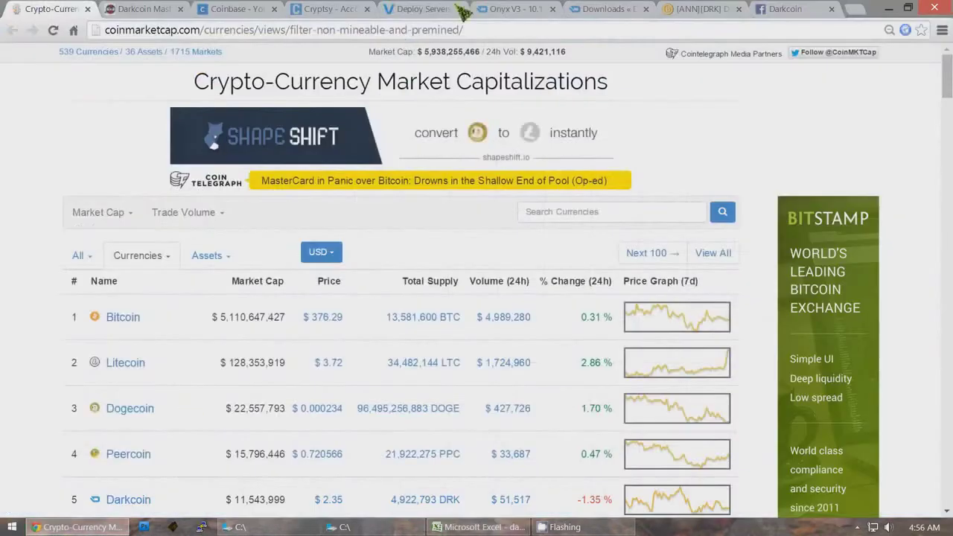
Confirm the Linux download is release 0.10.17.21 on darkcoin.io, then view the Onyx V3 thread.
click(615, 9)
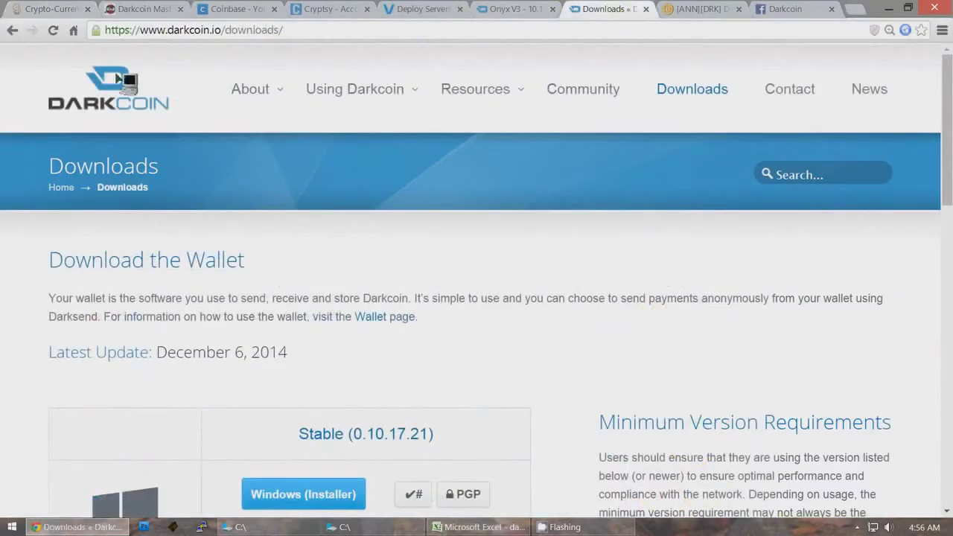
scroll(532, 308, down, 6)
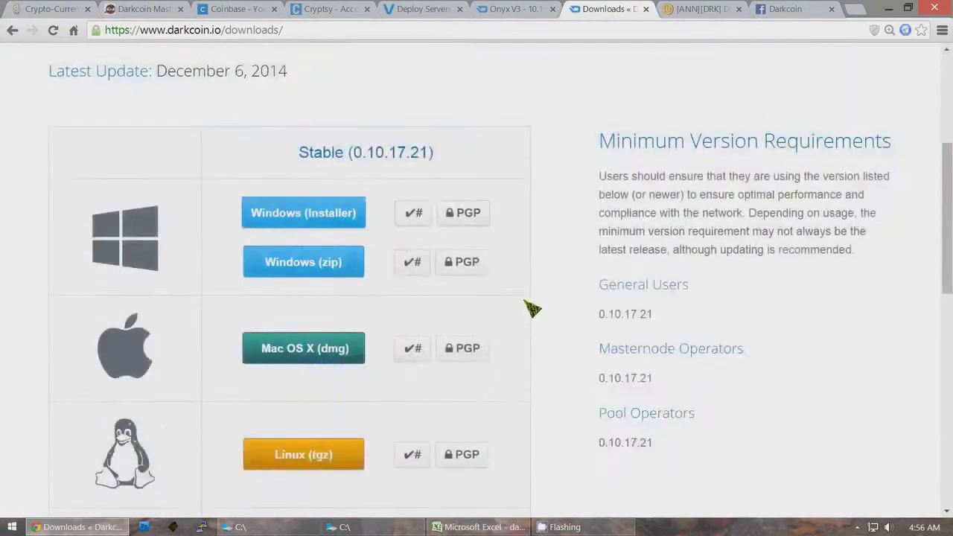
right_click(313, 315)
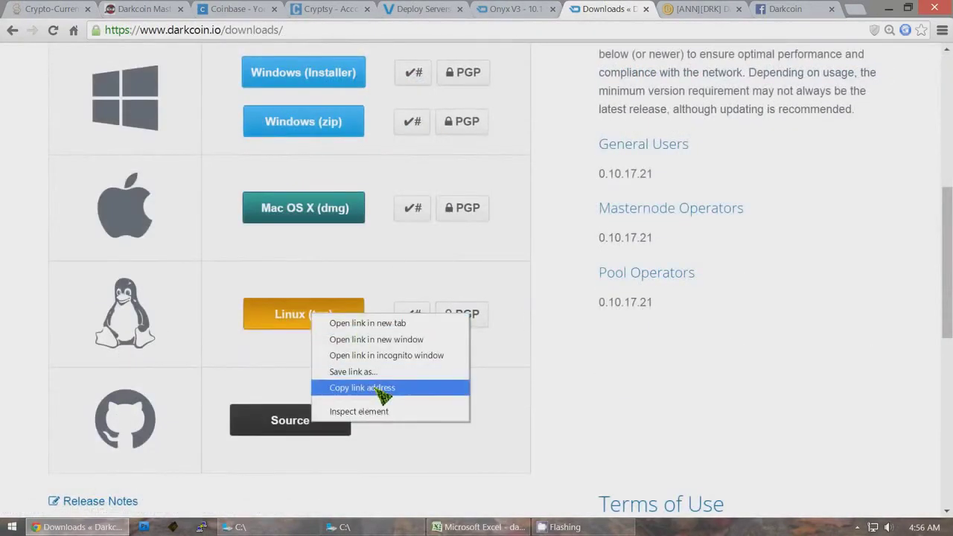
click(590, 397)
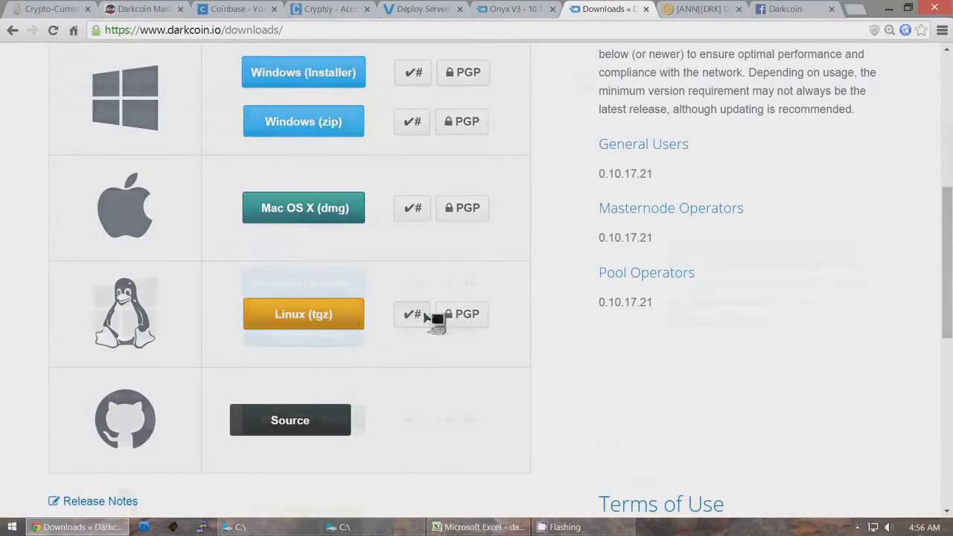
scroll(432, 315, up, 6)
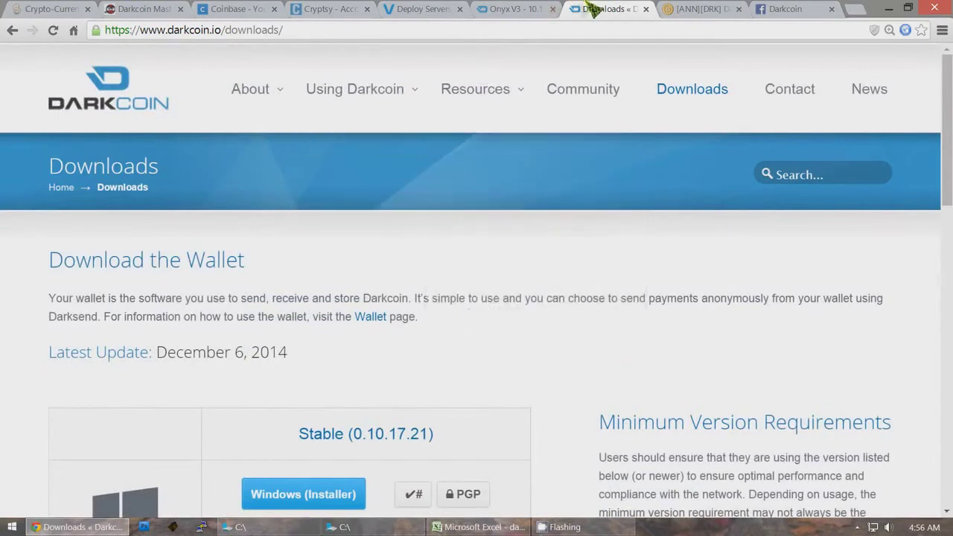
click(514, 9)
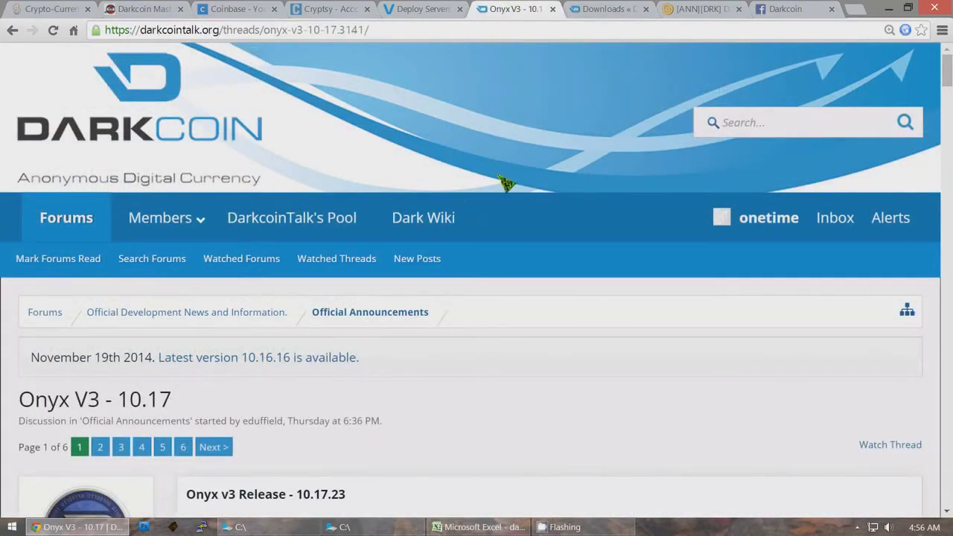
Select the darkcoin-0.10.17.21-linux.tar.gz link in the Onyx V3 post's Downloads section.
scroll(506, 182, down, 2)
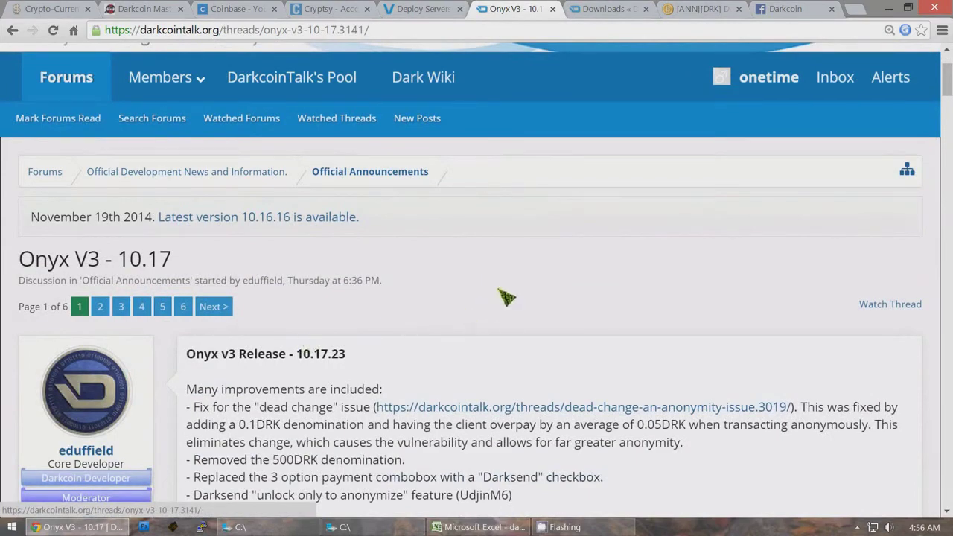
scroll(511, 279, down, 4)
scroll(516, 285, down, 4)
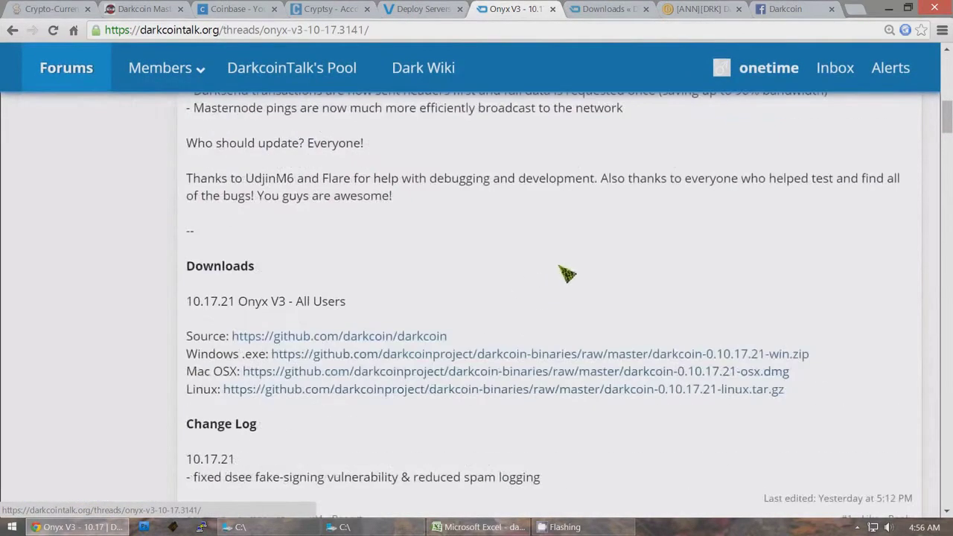
drag(261, 404, 629, 422)
Copy the eleven update commands in A1:A11 of MN Update and launch PuTTY.
click(476, 526)
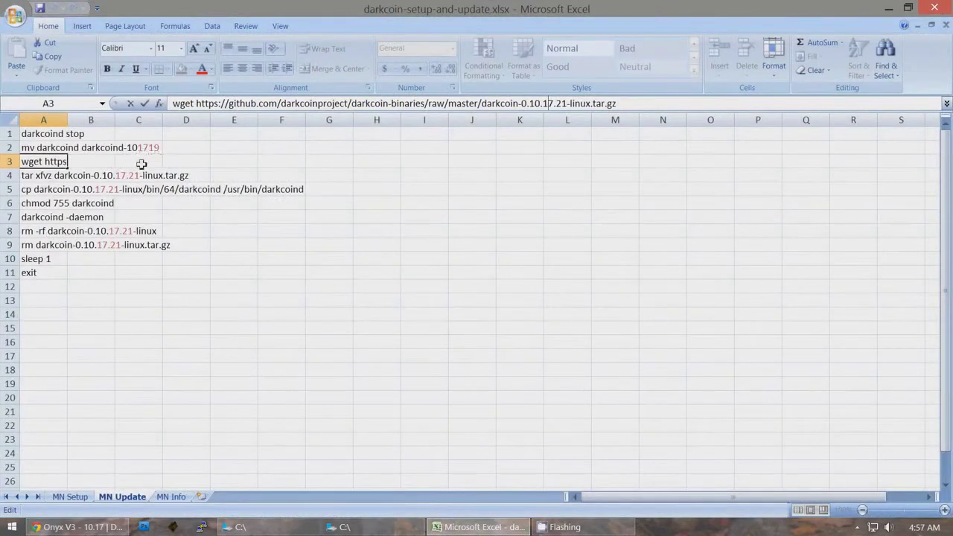
click(45, 147)
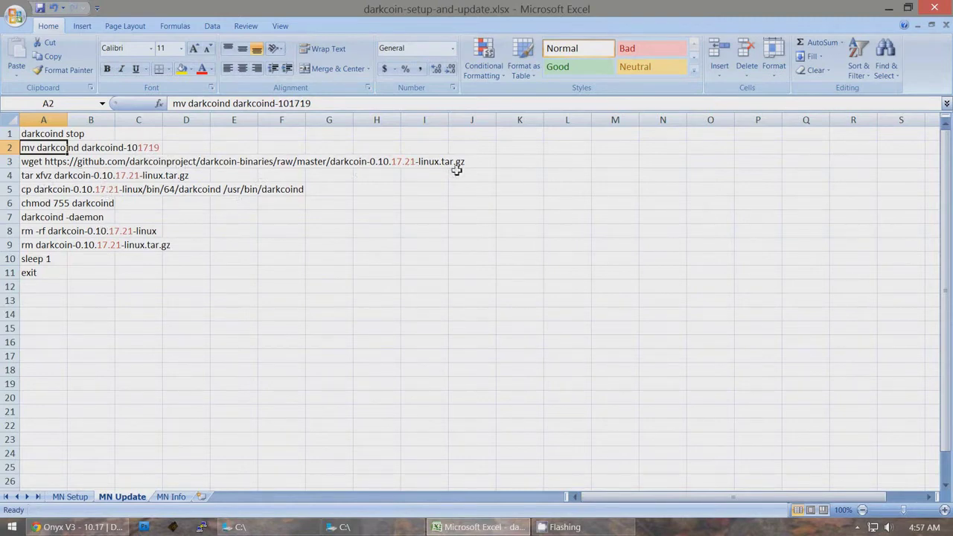
key(Up)
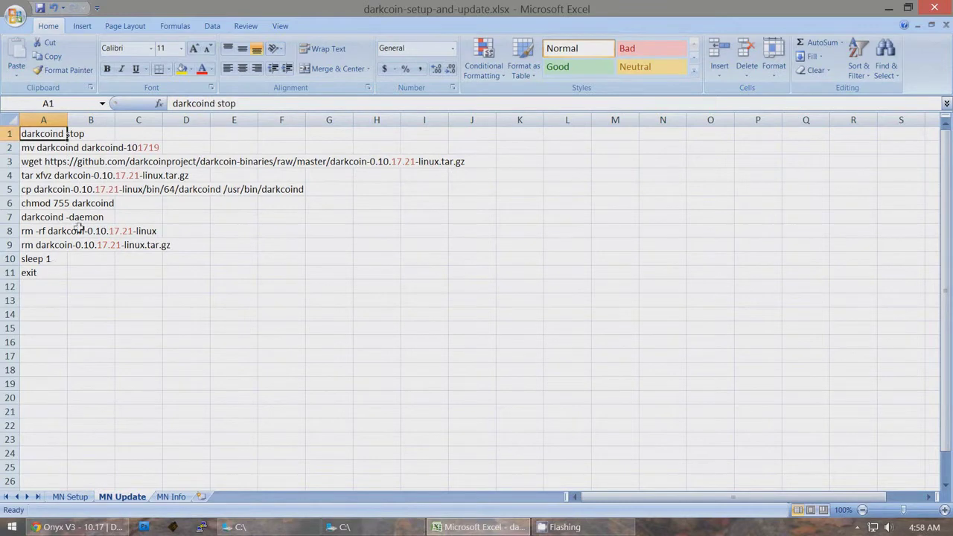
drag(38, 134, 35, 273)
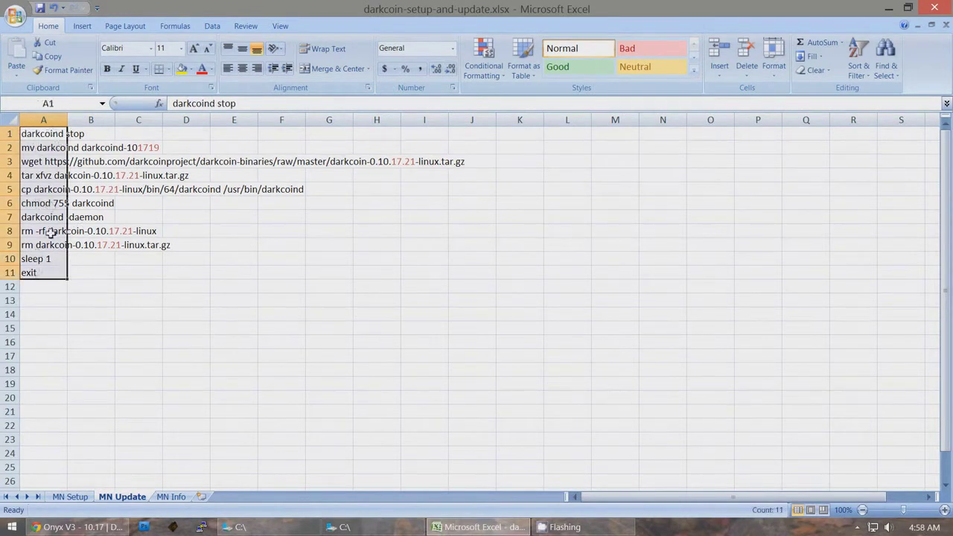
key(ctrl+c)
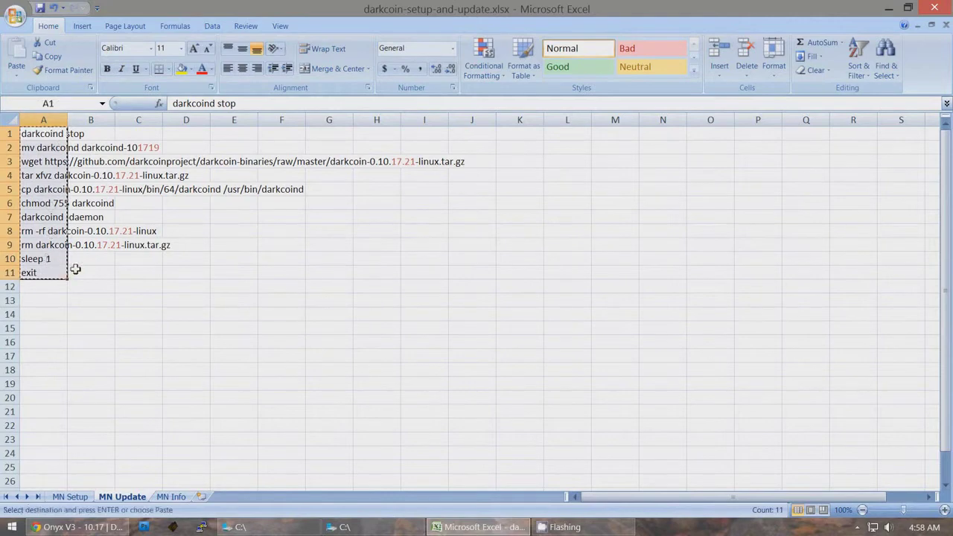
click(201, 526)
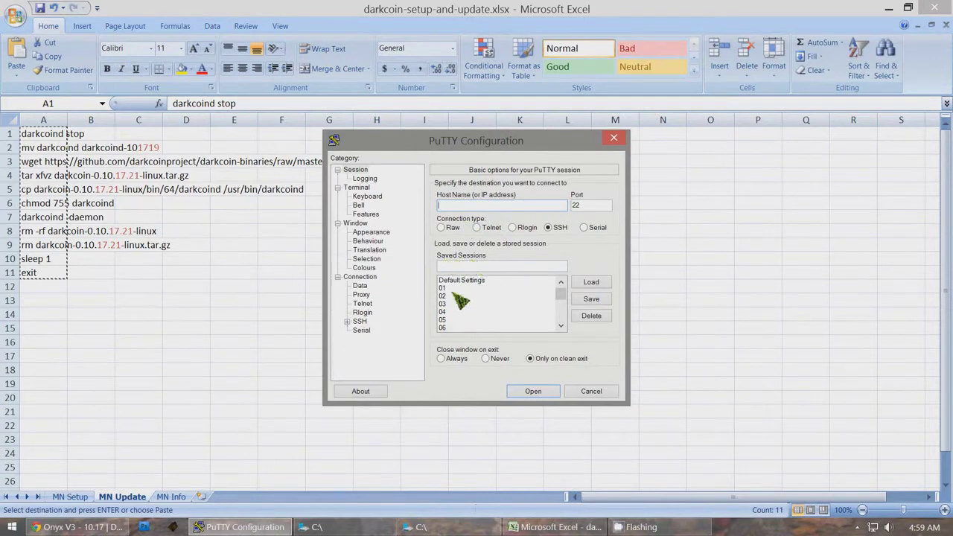
Log in to masternode session 01 and paste in the copied 0.10.17.21 update commands.
click(450, 288)
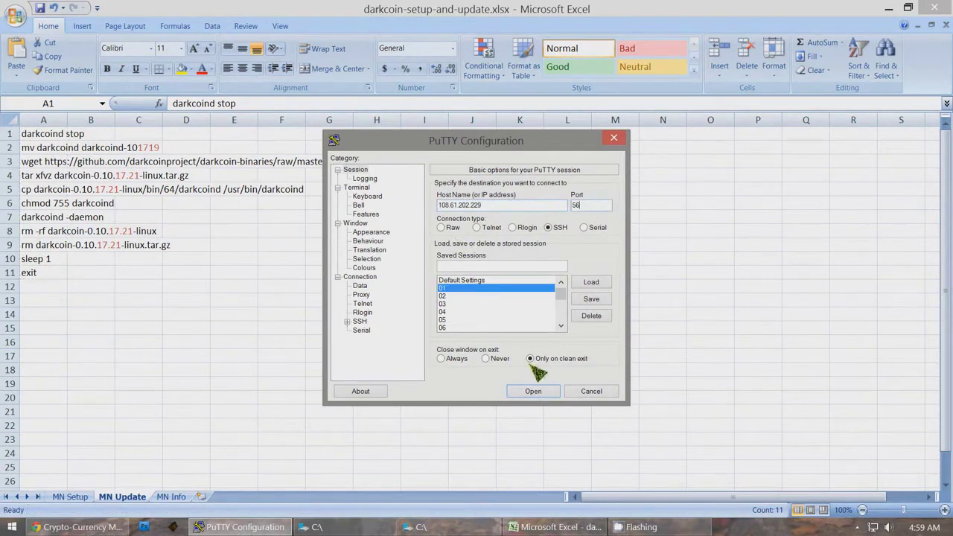
click(533, 392)
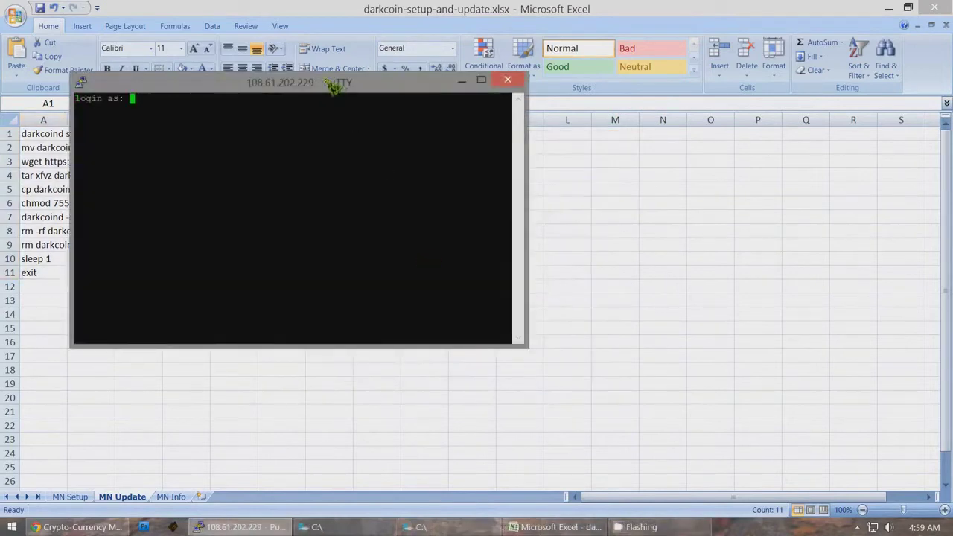
text(gg)
key(Return)
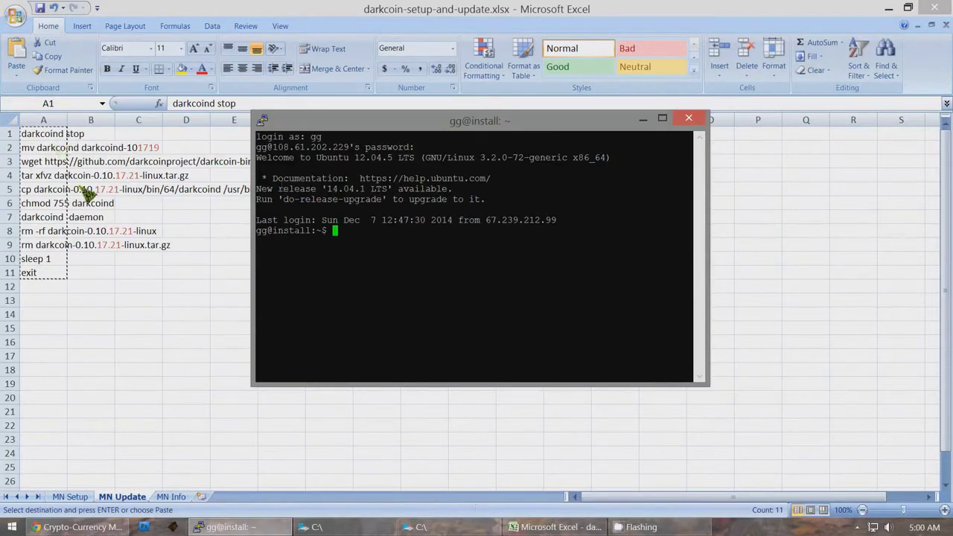
right_click(466, 239)
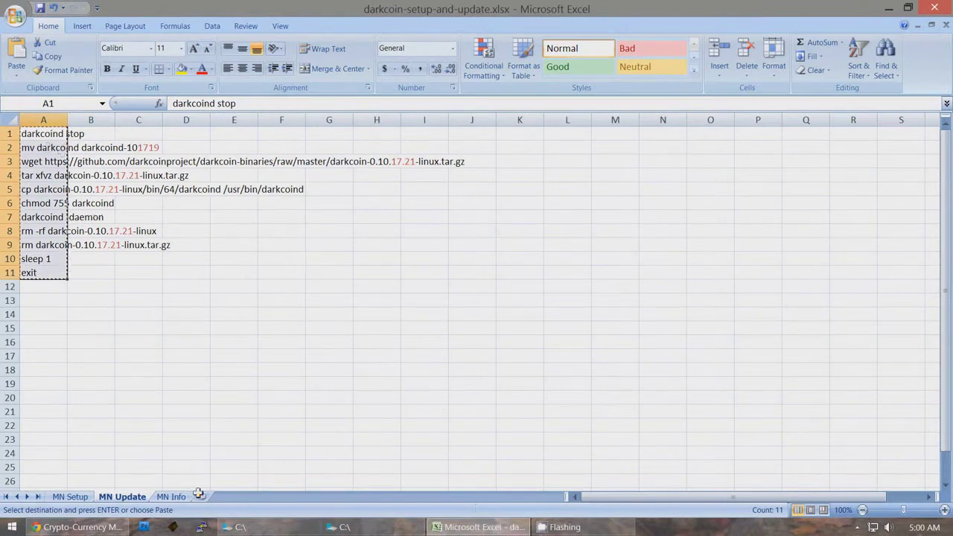
Reopen PuTTY and select saved masternode sessions 02, 03 and 04 in turn.
click(202, 527)
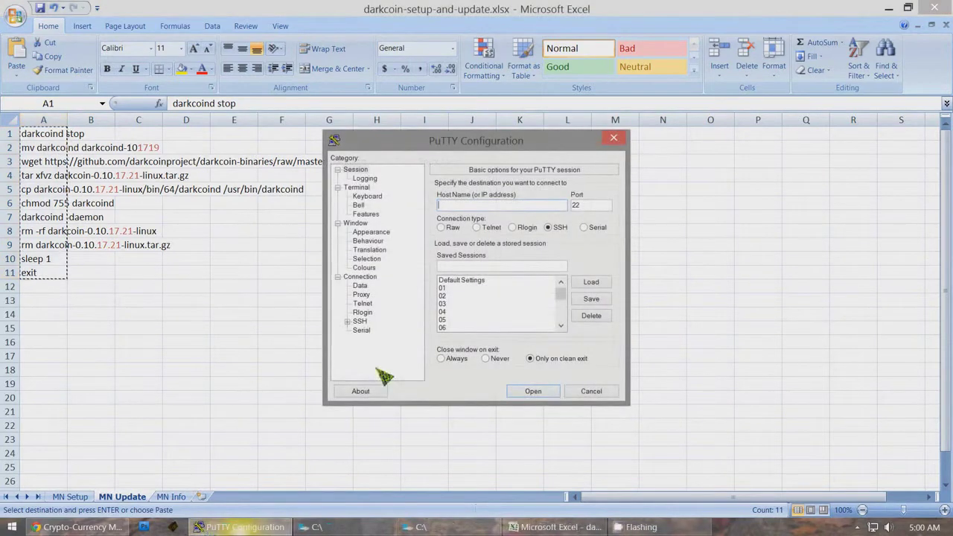
click(447, 296)
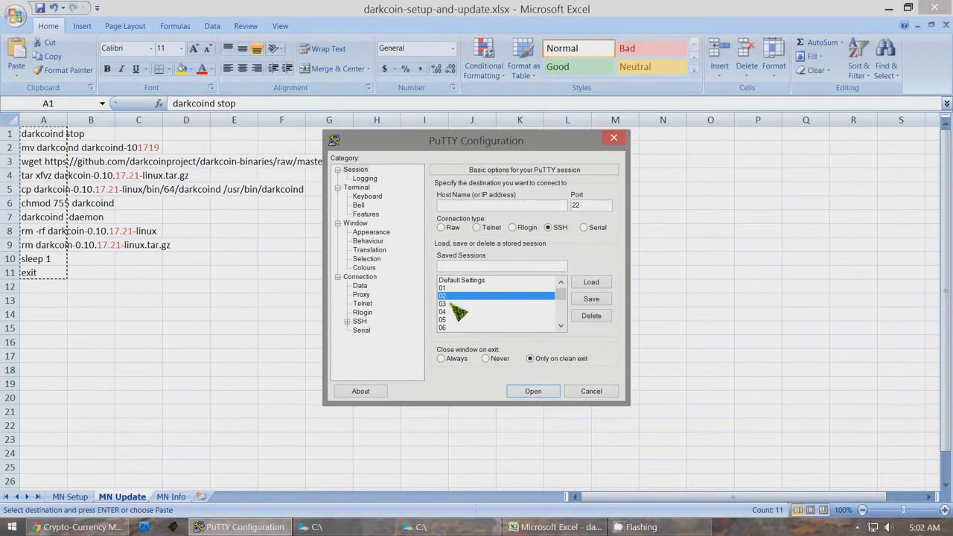
click(455, 303)
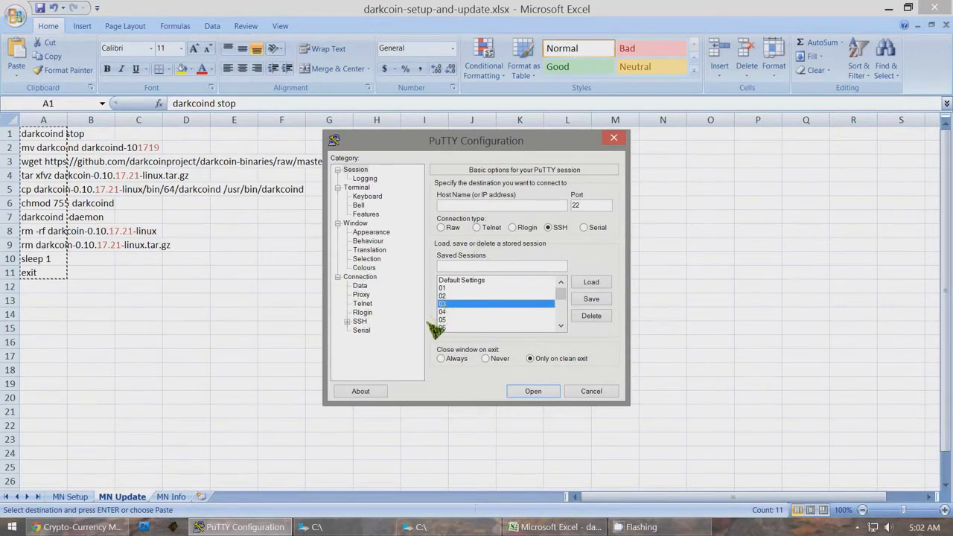
click(454, 313)
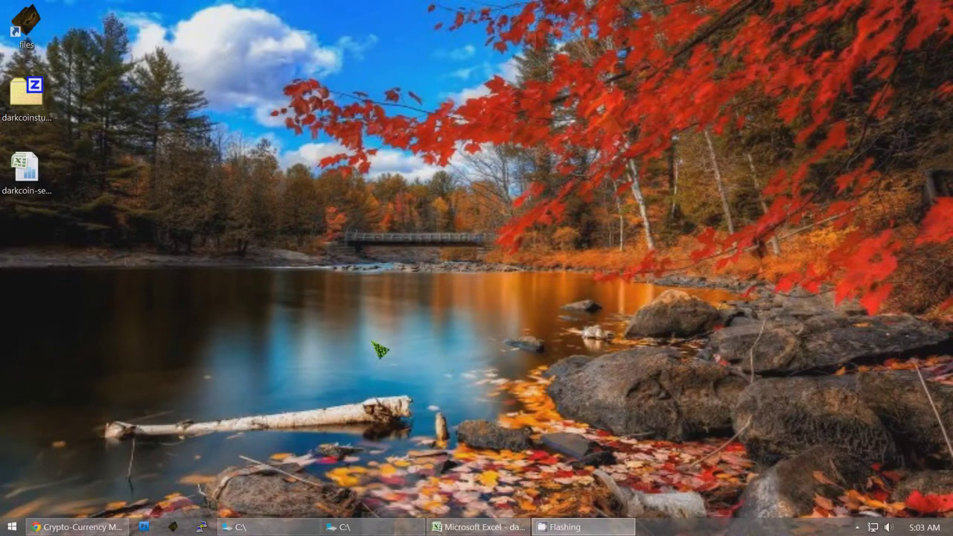
Bring Chrome back to the front on CoinMarketCap's market capitalizations page.
click(82, 527)
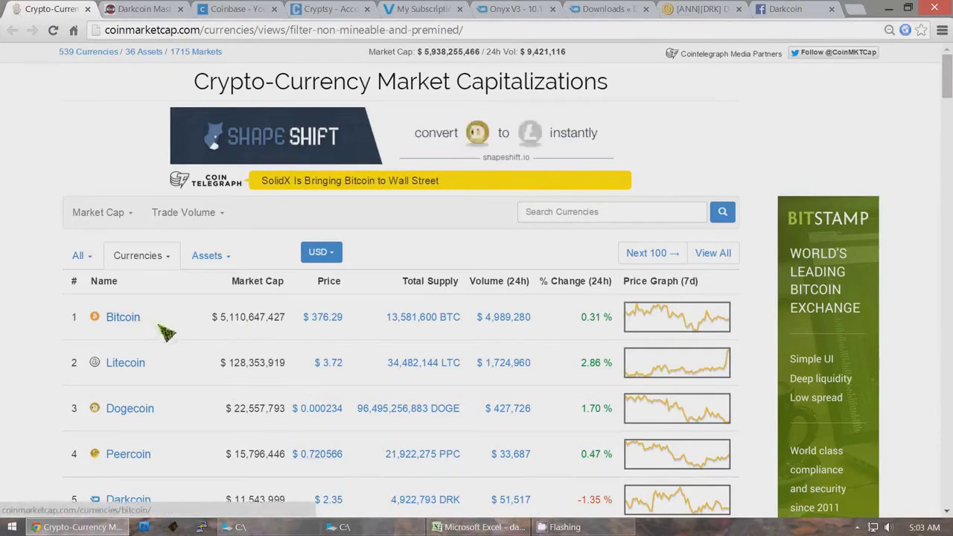
Switch between the Coinbase and CoinMarketCap tabs, ending on the Cryptsy balances page.
click(246, 9)
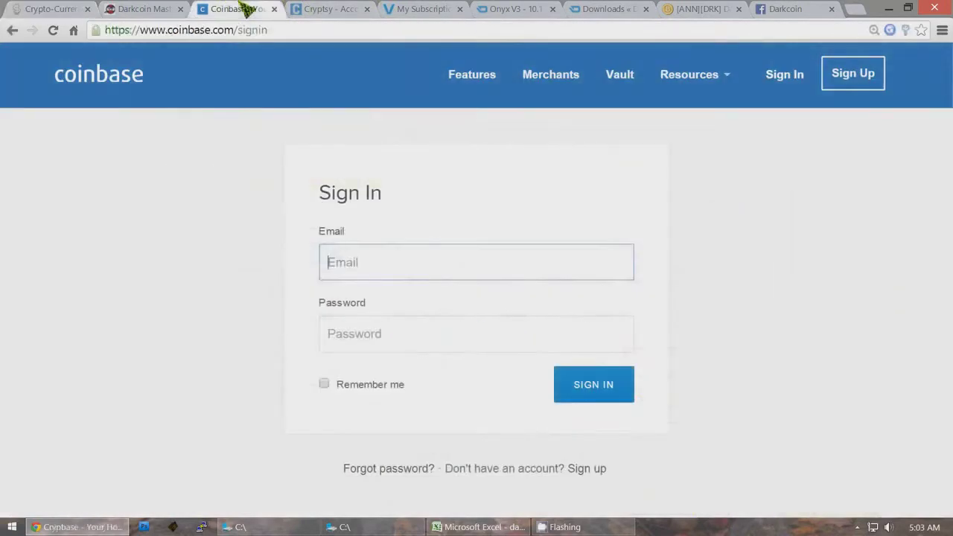
click(59, 9)
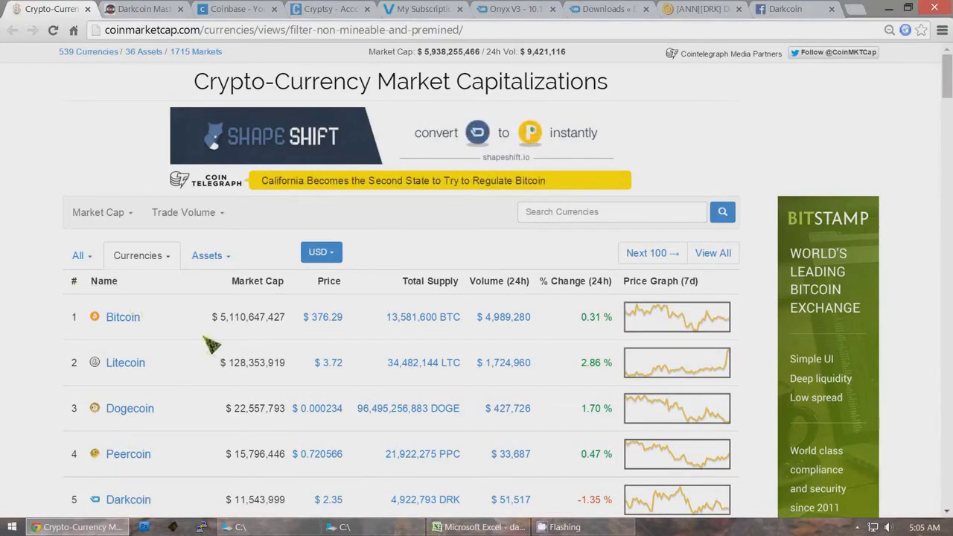
click(232, 9)
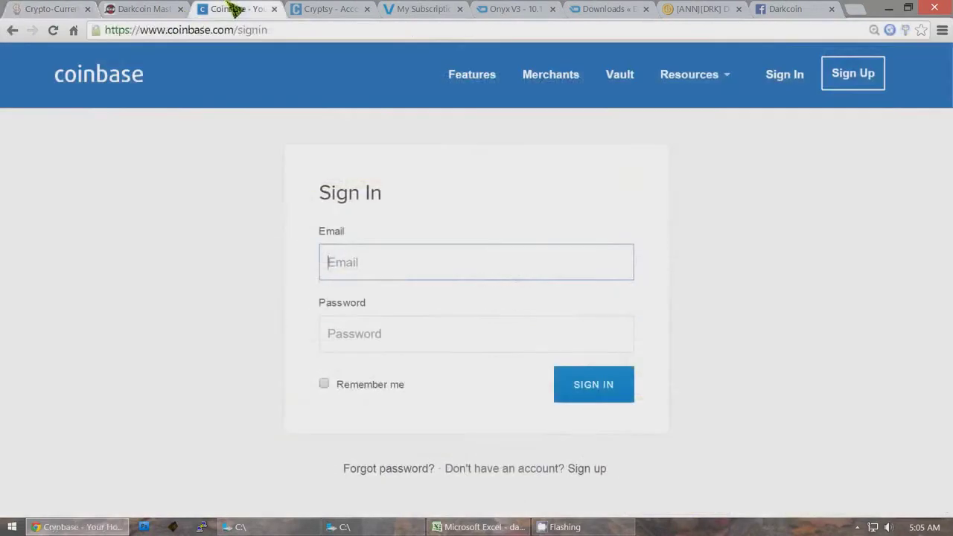
click(328, 9)
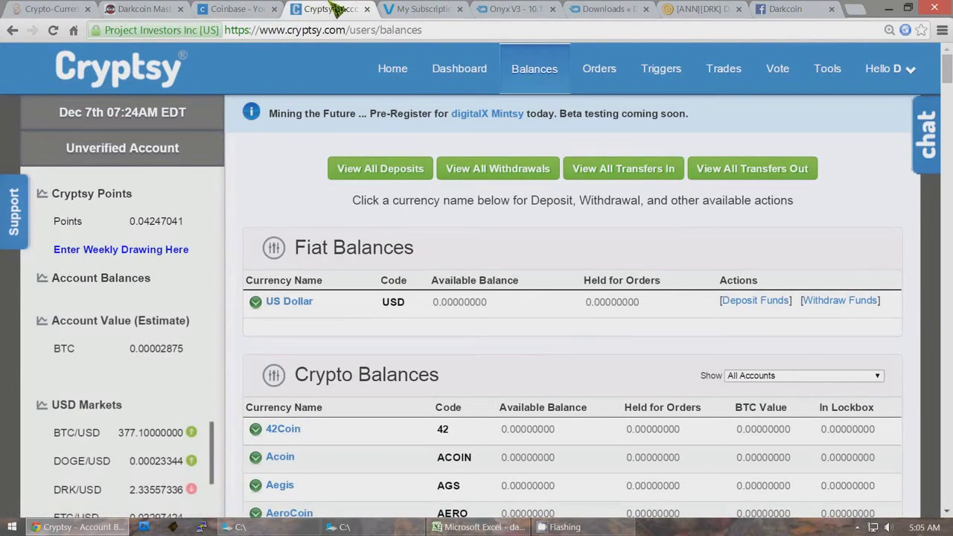
click(239, 9)
click(328, 9)
scroll(878, 279, down, 10)
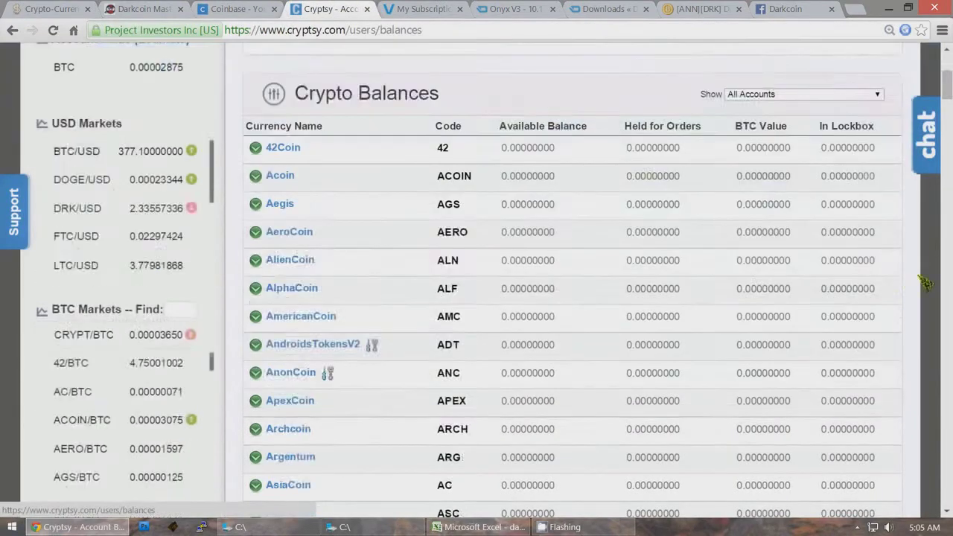
scroll(910, 293, down, 1)
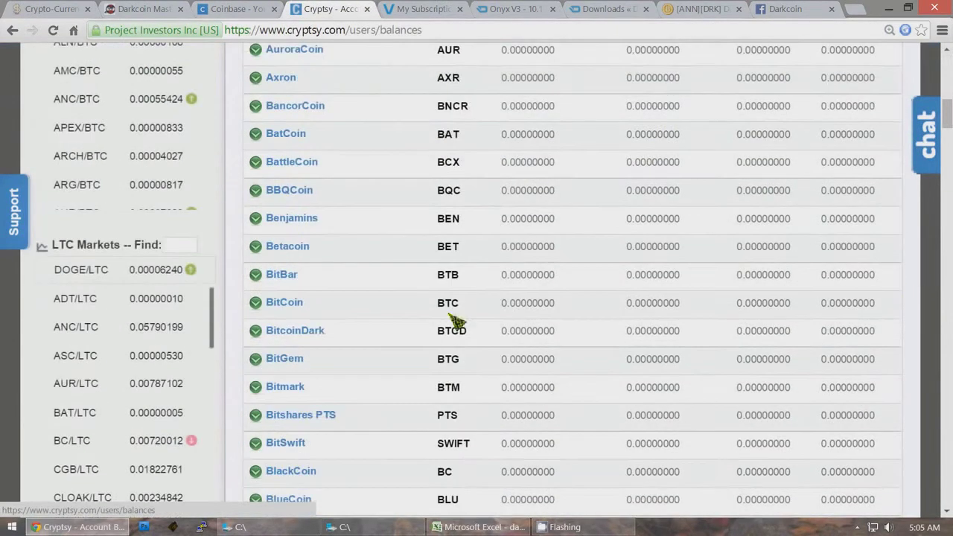
click(292, 305)
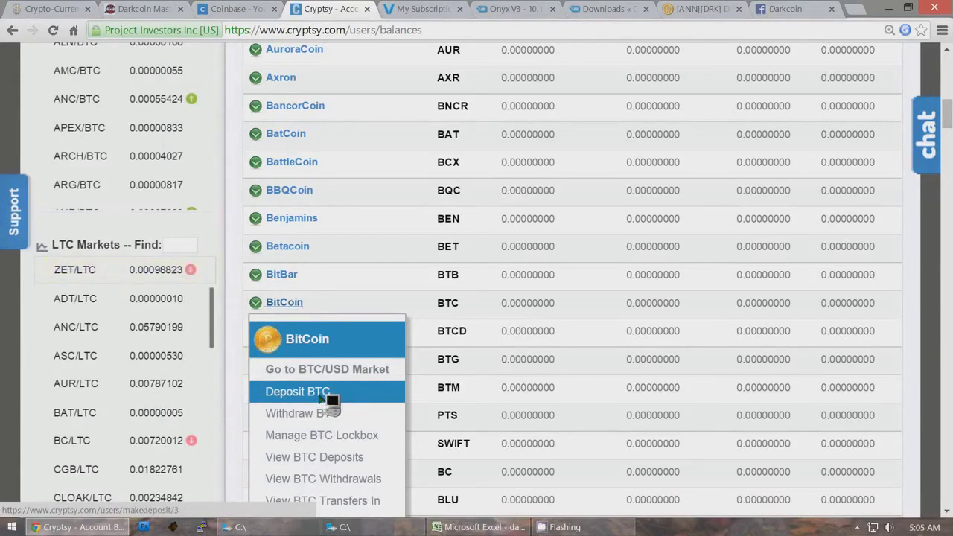
click(242, 9)
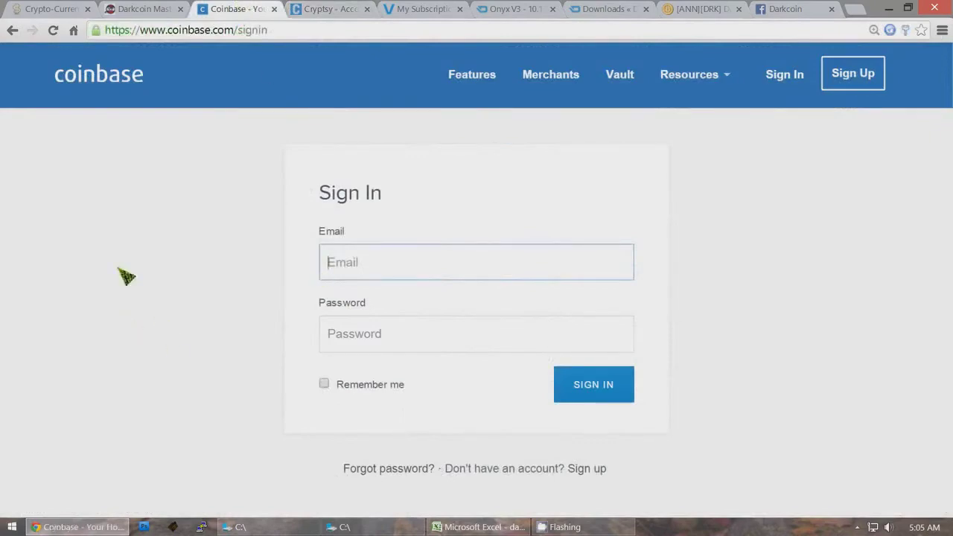
click(331, 9)
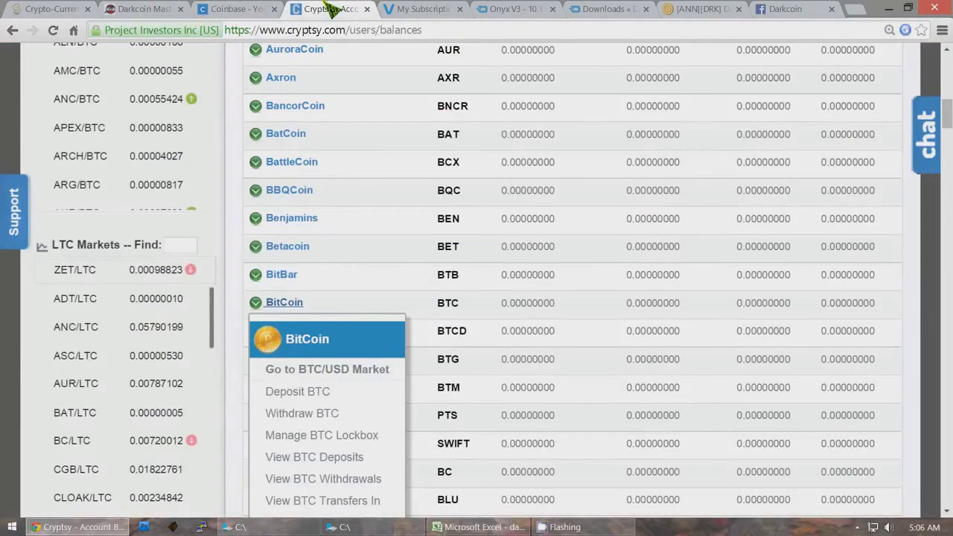
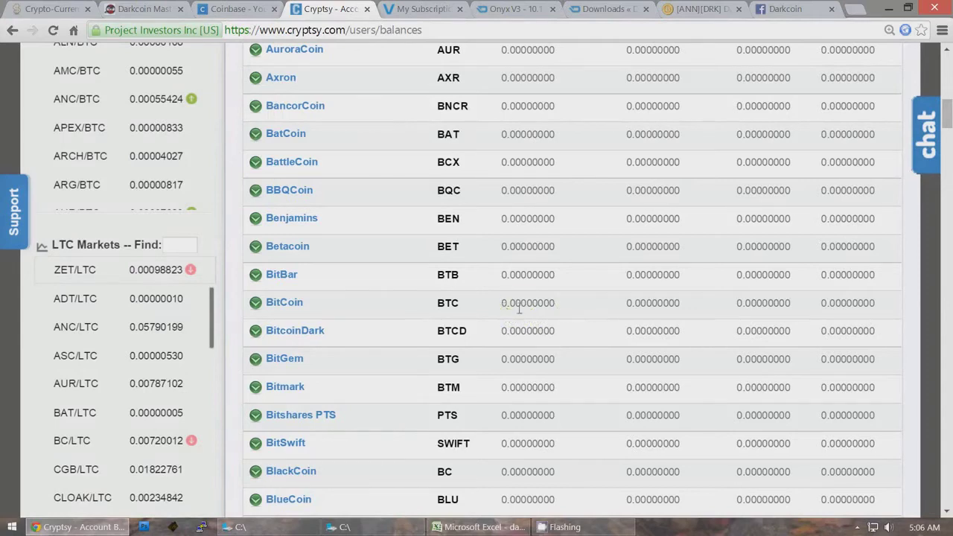
Highlight the BitCoin balance, then open DarkCoin's menu of DRK markets, deposit and withdrawal.
drag(501, 303, 568, 303)
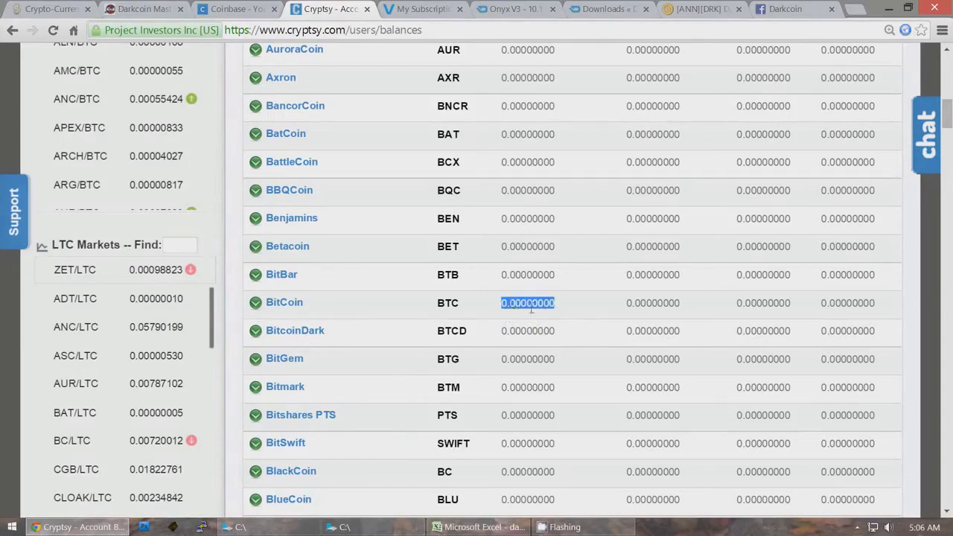
scroll(549, 326, up, 8)
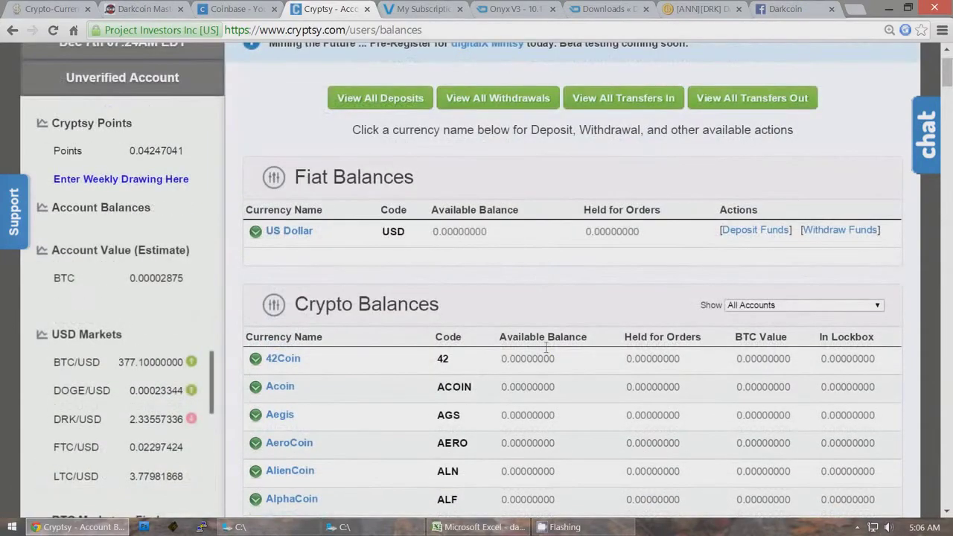
scroll(594, 341, down, 5)
scroll(483, 334, up, 6)
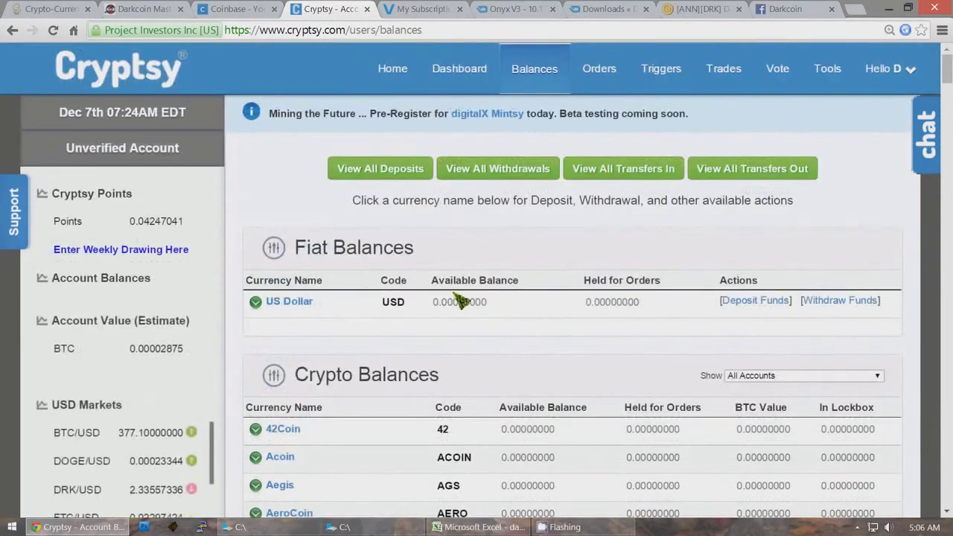
scroll(519, 313, down, 12)
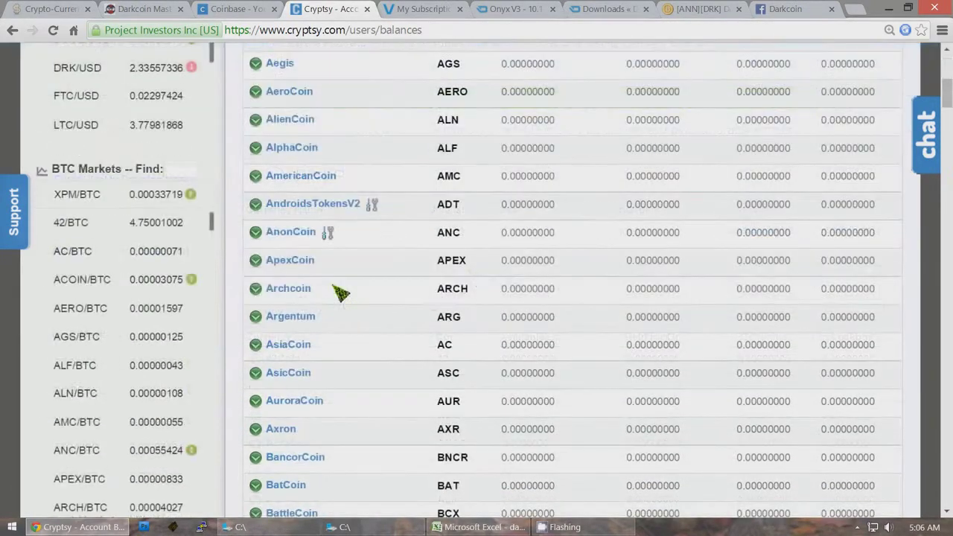
scroll(389, 286, down, 10)
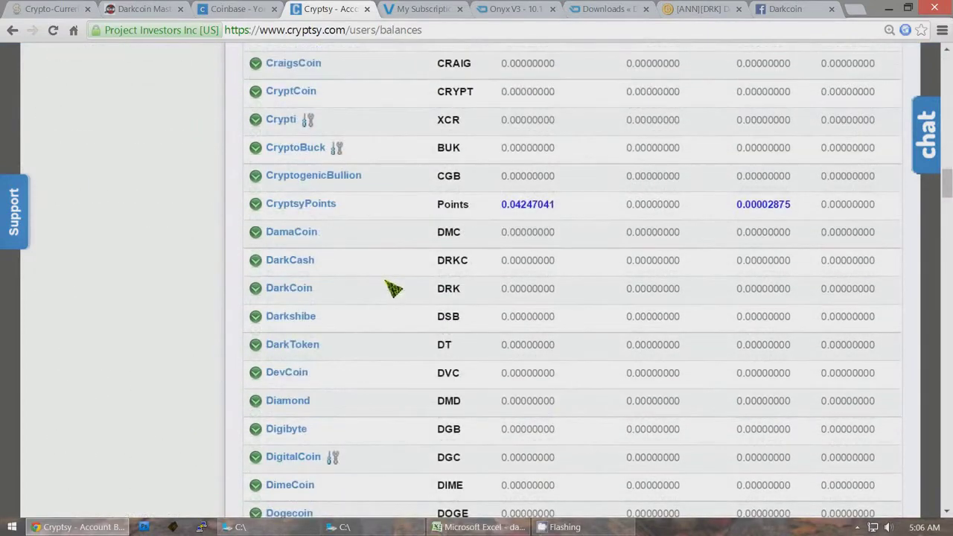
click(301, 292)
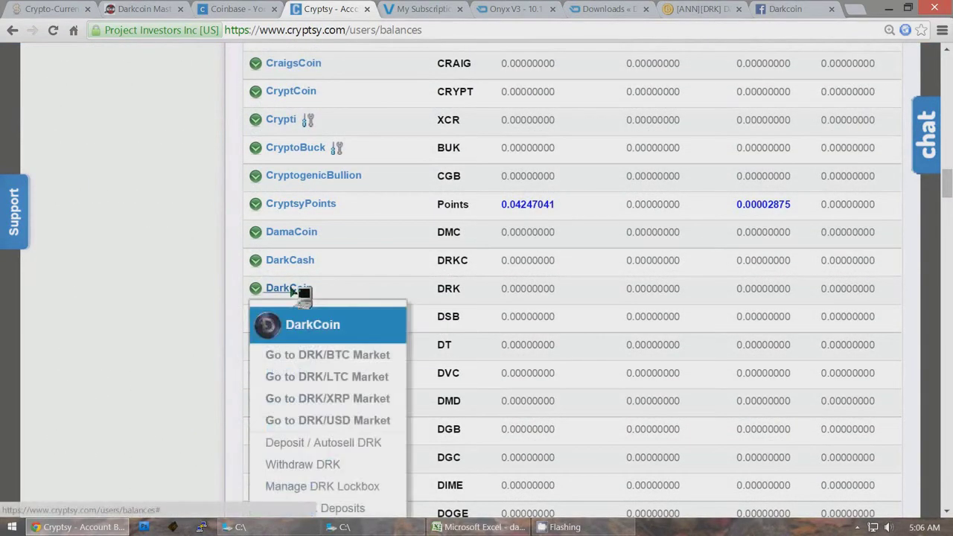
Open the DRK/BTC market and review its buy price, order books and price chart.
click(325, 361)
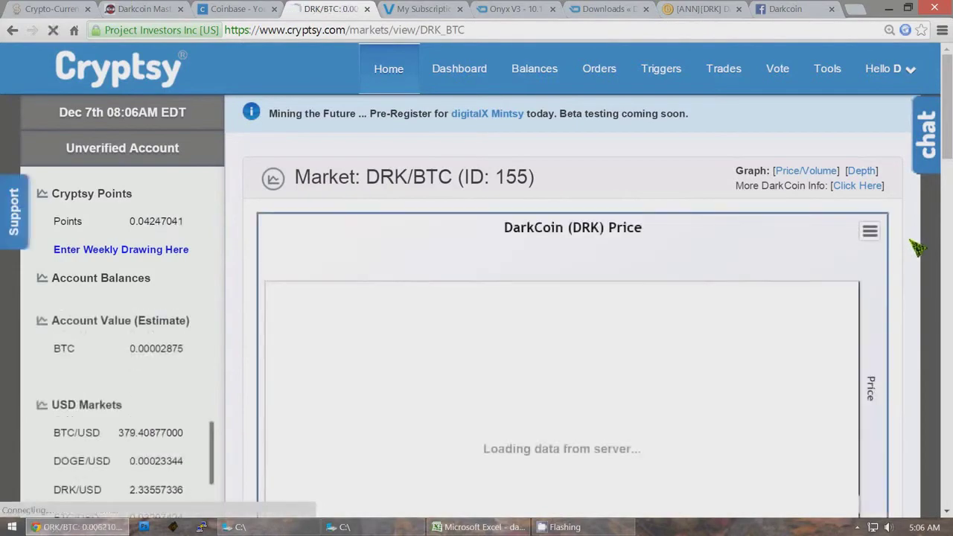
scroll(921, 254, down, 5)
scroll(921, 254, down, 10)
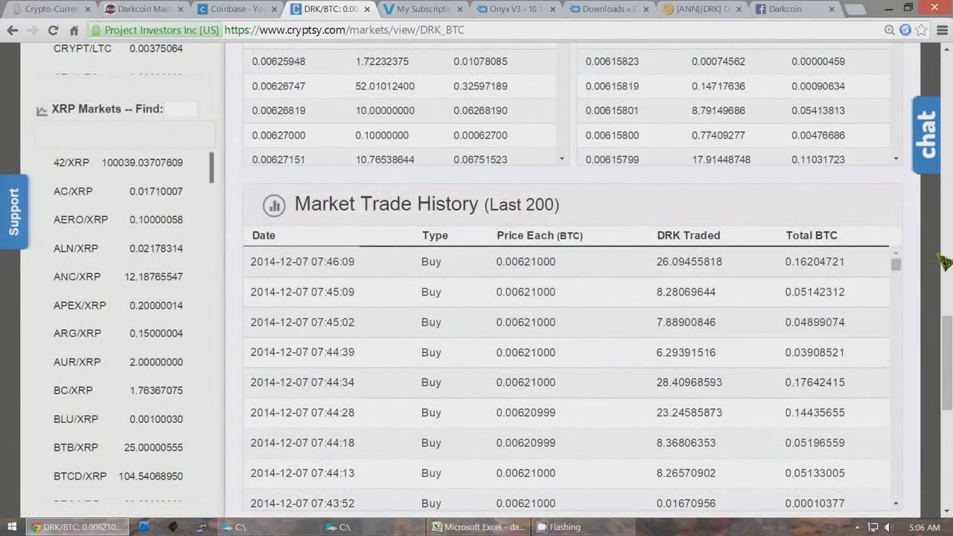
scroll(942, 260, up, 5)
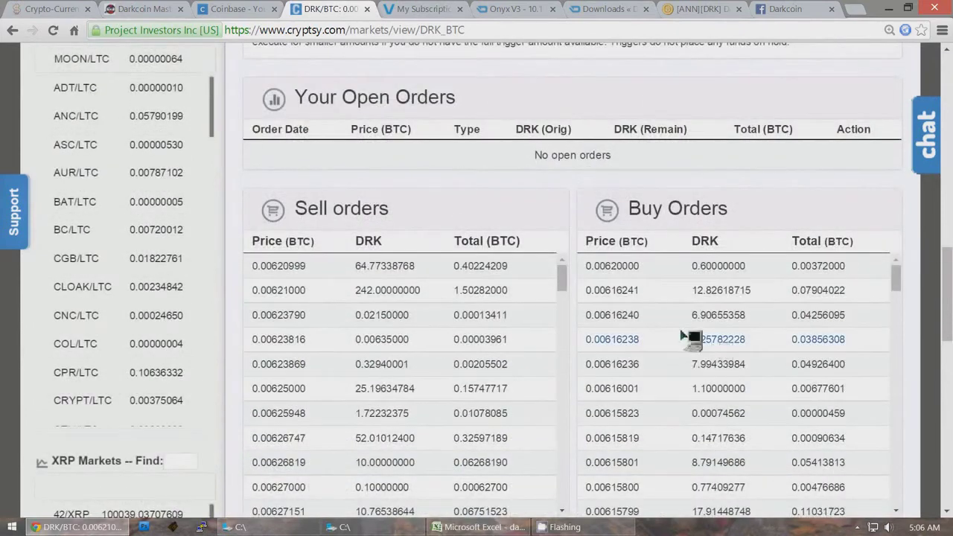
scroll(622, 409, up, 5)
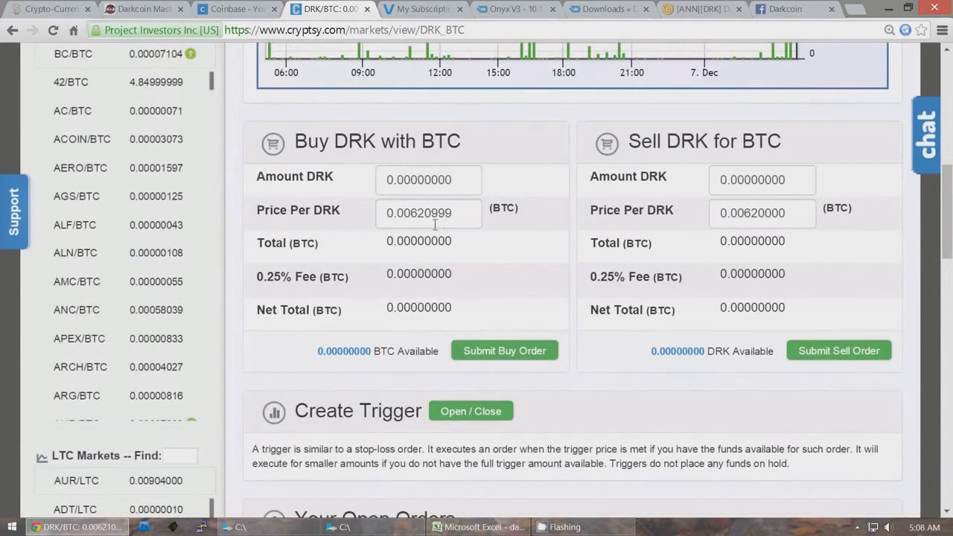
drag(410, 214, 453, 214)
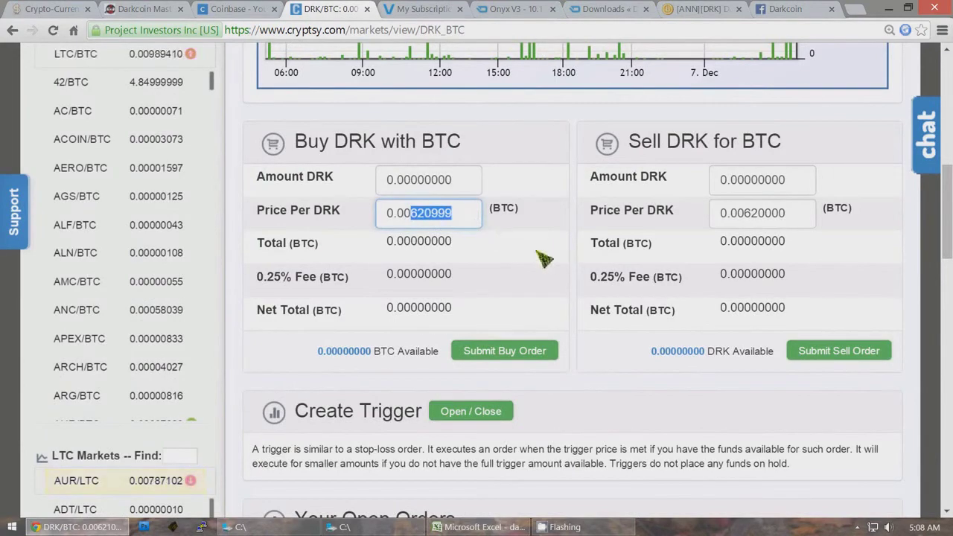
scroll(588, 268, down, 2)
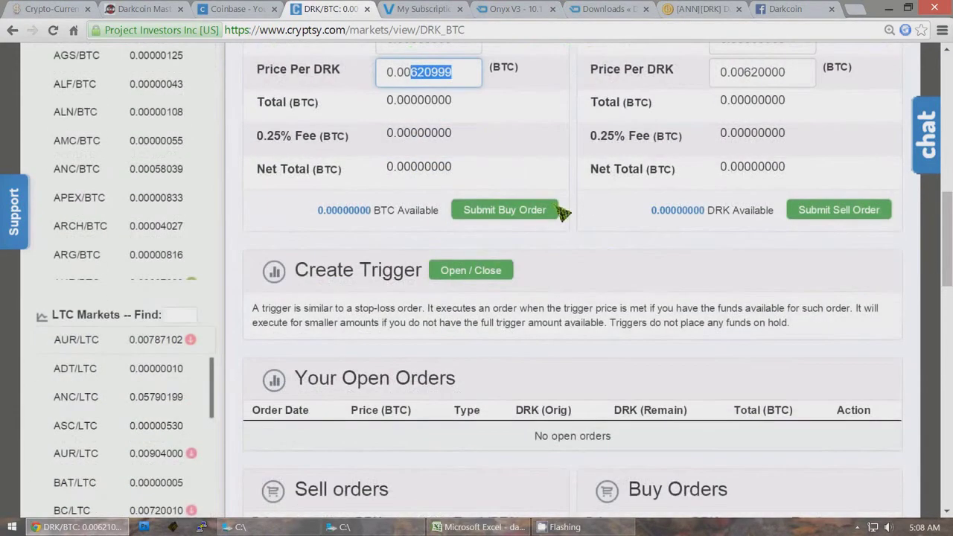
scroll(745, 230, down, 4)
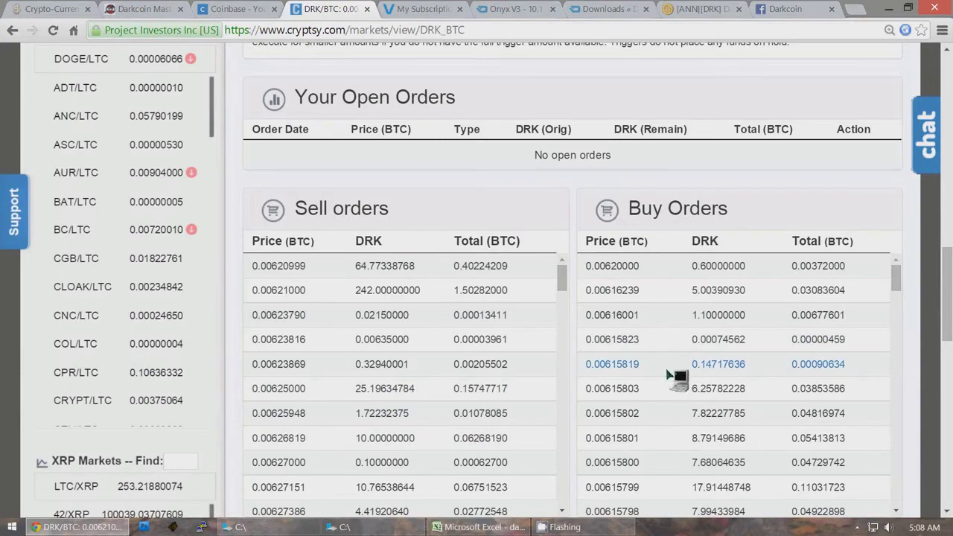
scroll(678, 357, up, 8)
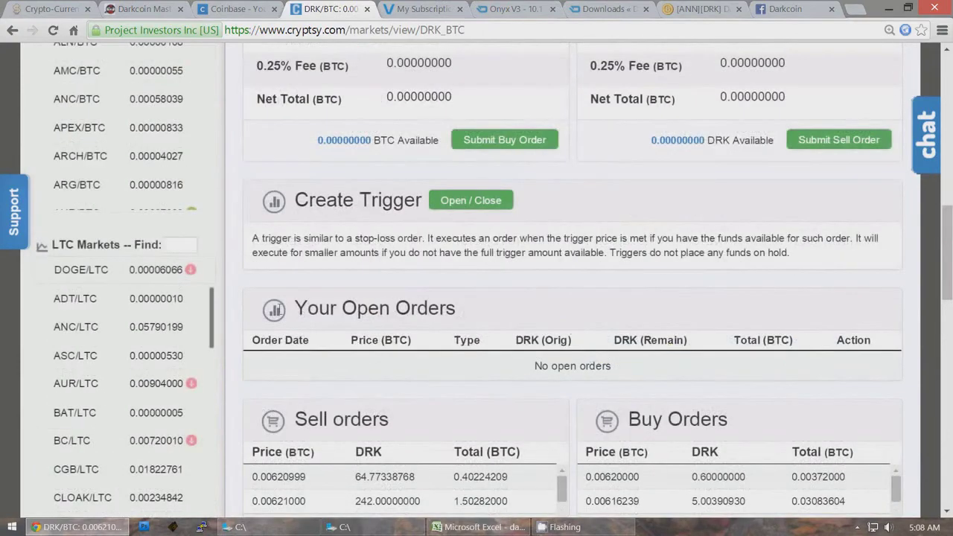
scroll(223, 307, up, 5)
scroll(249, 273, up, 1)
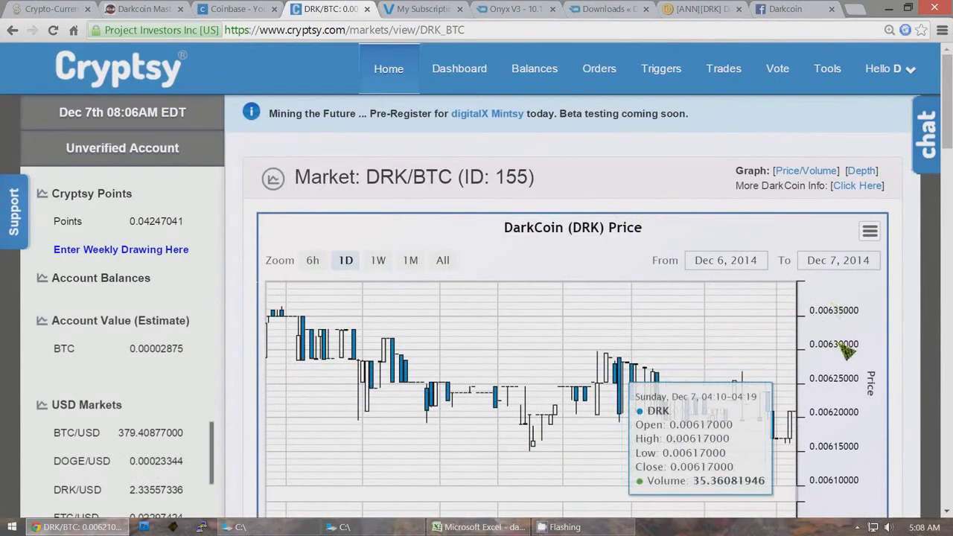
Return to Balances and highlight DarkCoin's available balance of 0.00000000.
click(532, 71)
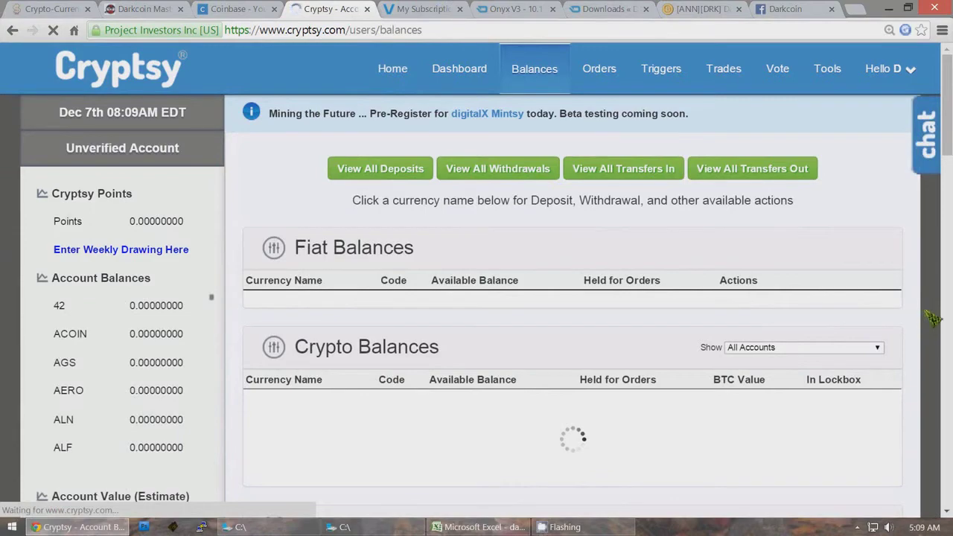
scroll(387, 255, down, 20)
scroll(387, 257, up, 4)
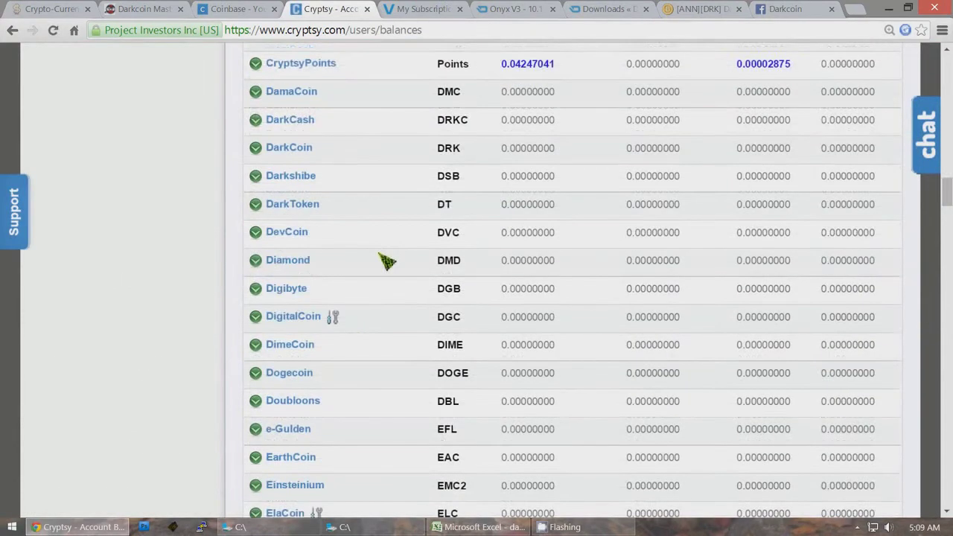
scroll(388, 298, down, 2)
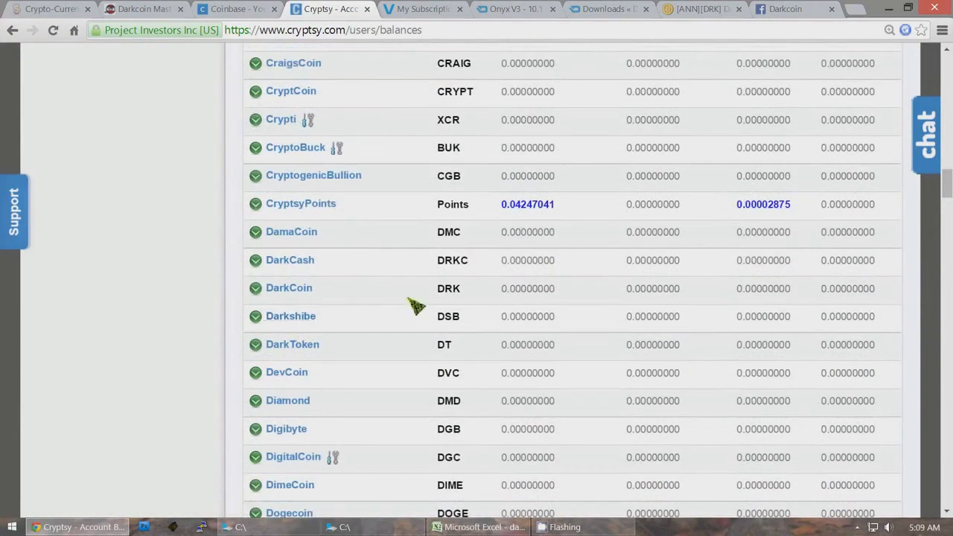
drag(501, 290, 563, 290)
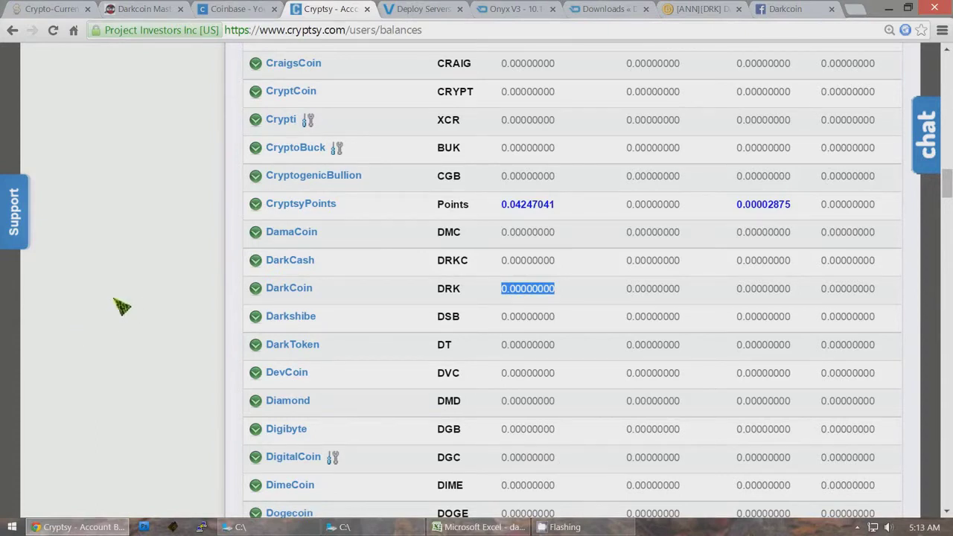
On Vultr's Deploy page, pick Chicago, Illinois as the server location.
click(417, 9)
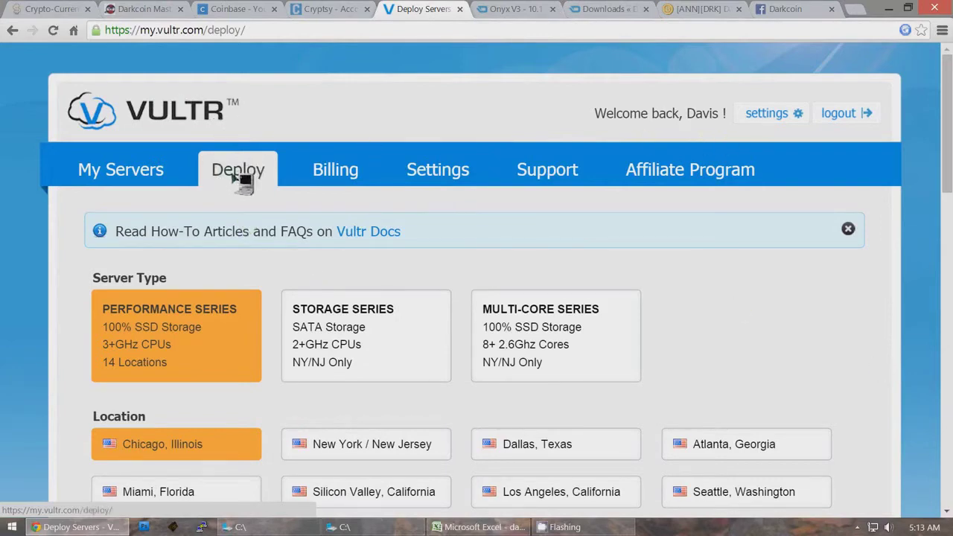
scroll(827, 337, down, 2)
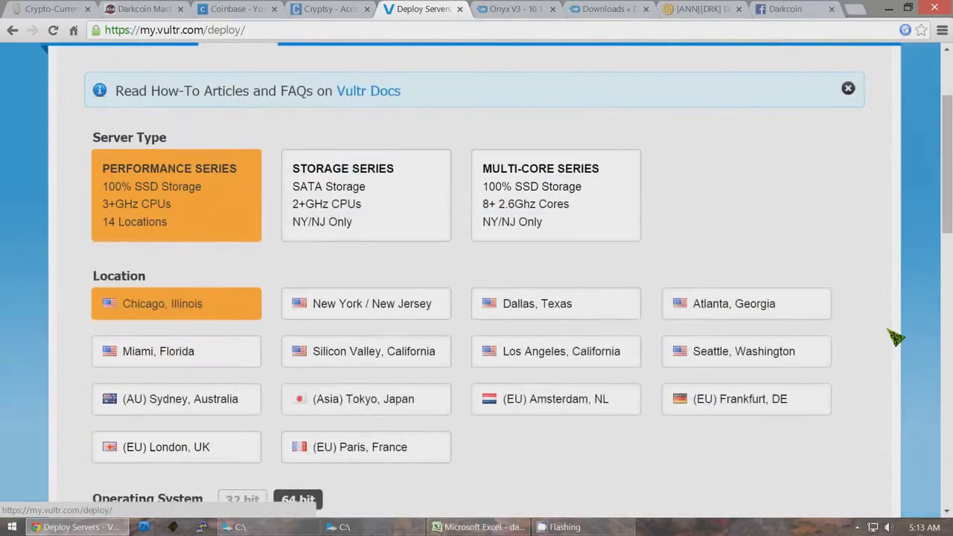
scroll(880, 316, up, 2)
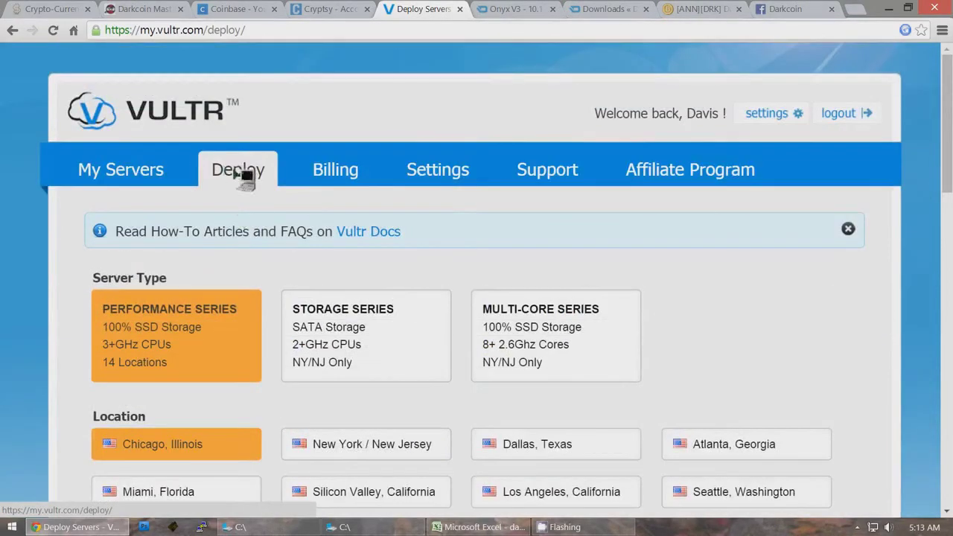
scroll(213, 323, down, 2)
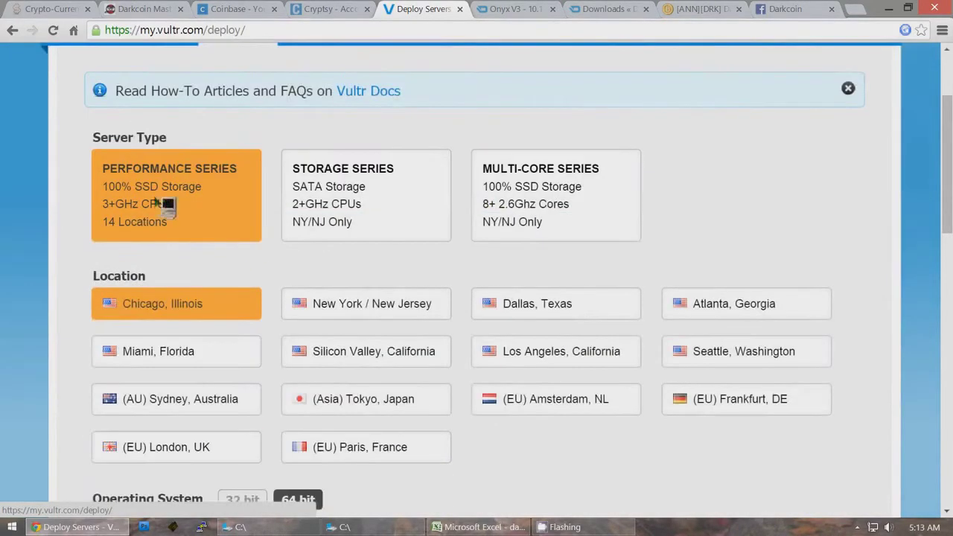
scroll(216, 276, down, 1)
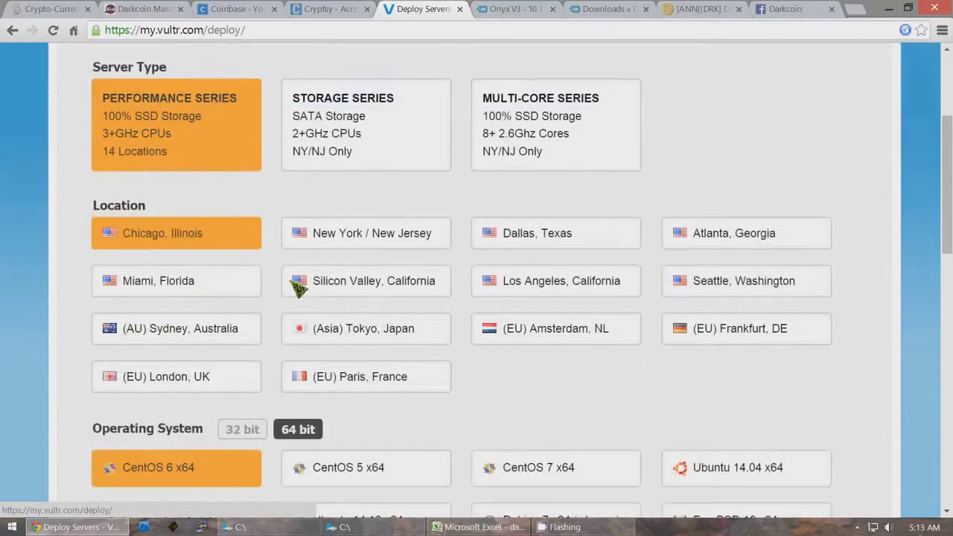
click(366, 380)
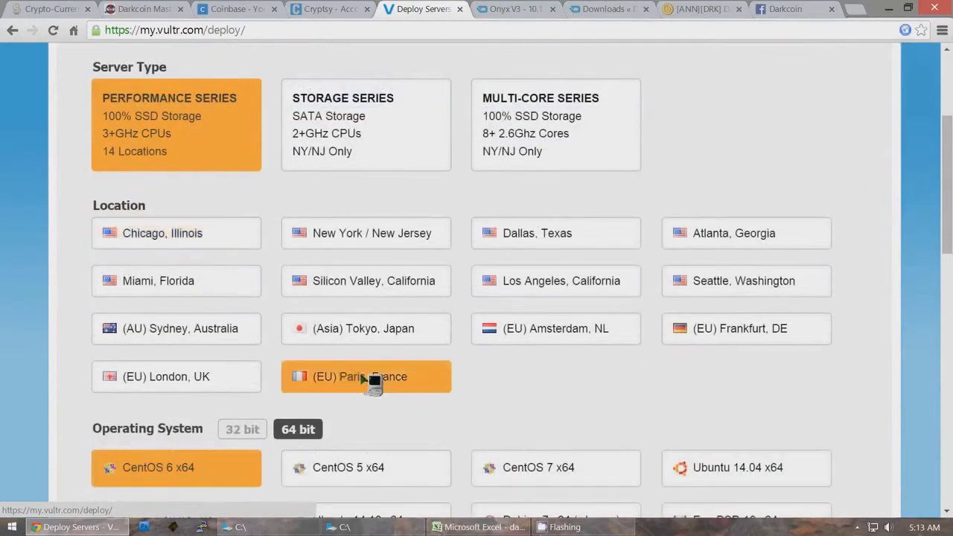
click(195, 333)
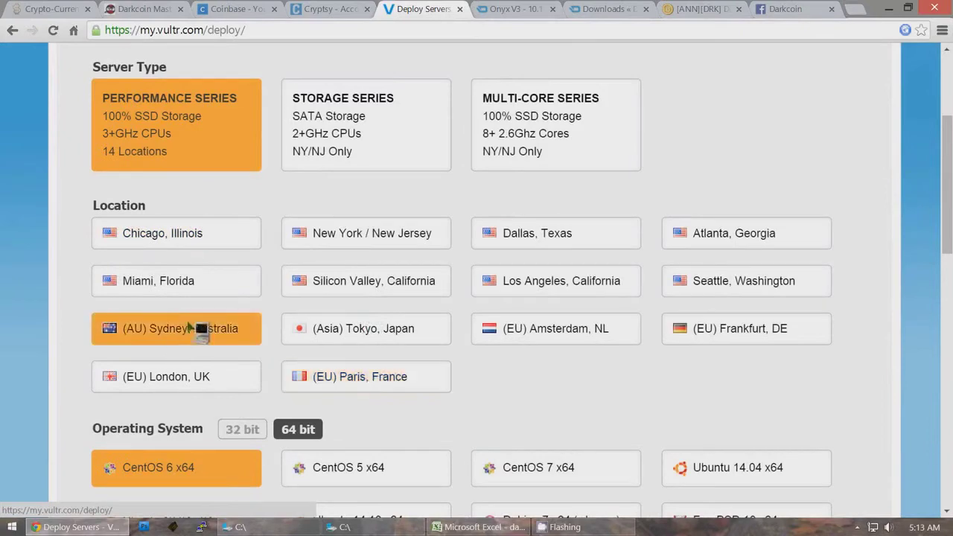
click(170, 245)
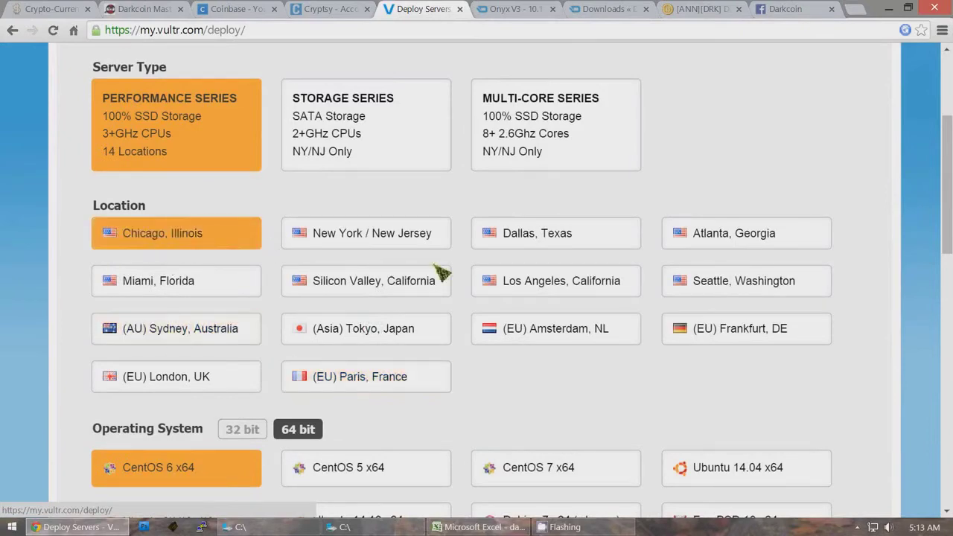
Select Ubuntu 12.04 x64 as the operating system, keeping the $5 monthly plan.
scroll(863, 286, down, 3)
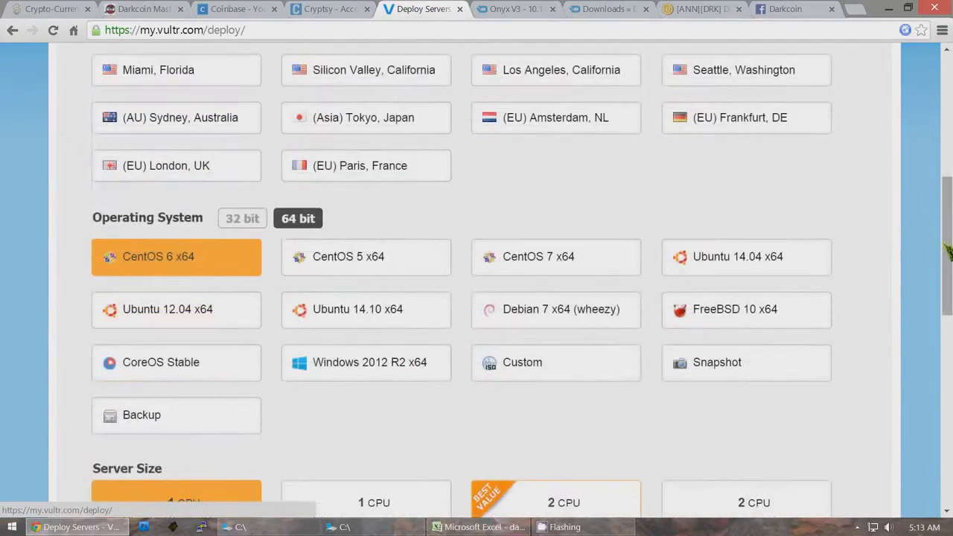
click(165, 315)
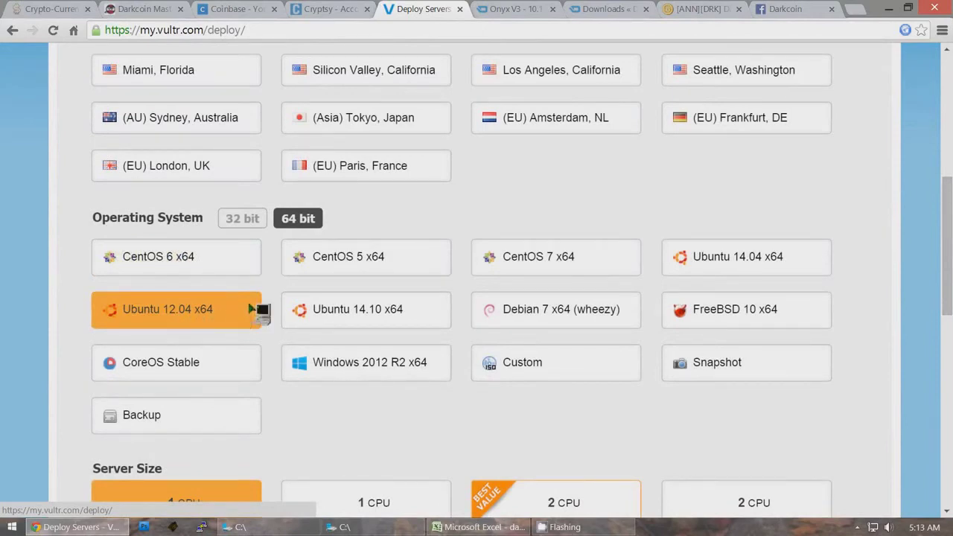
scroll(271, 297, down, 2)
scroll(298, 238, down, 3)
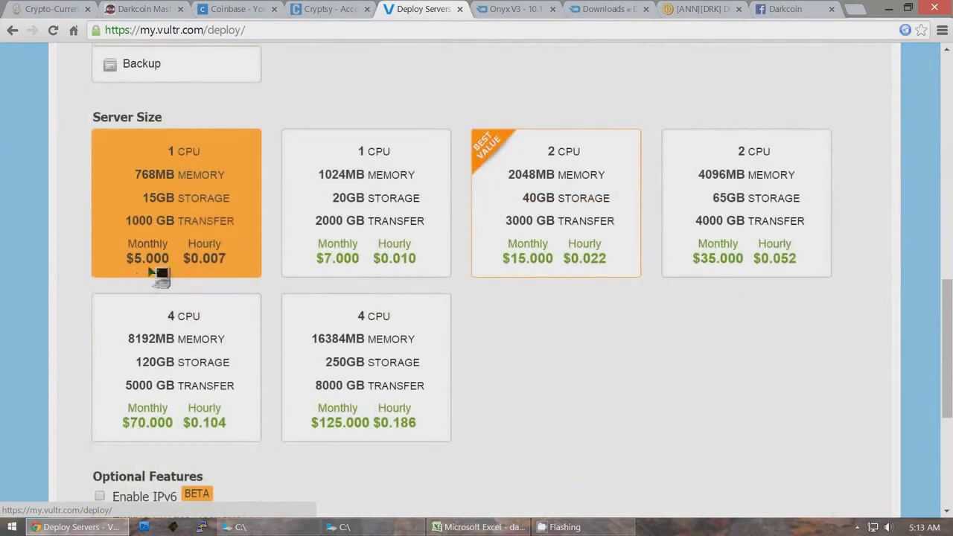
scroll(246, 283, down, 4)
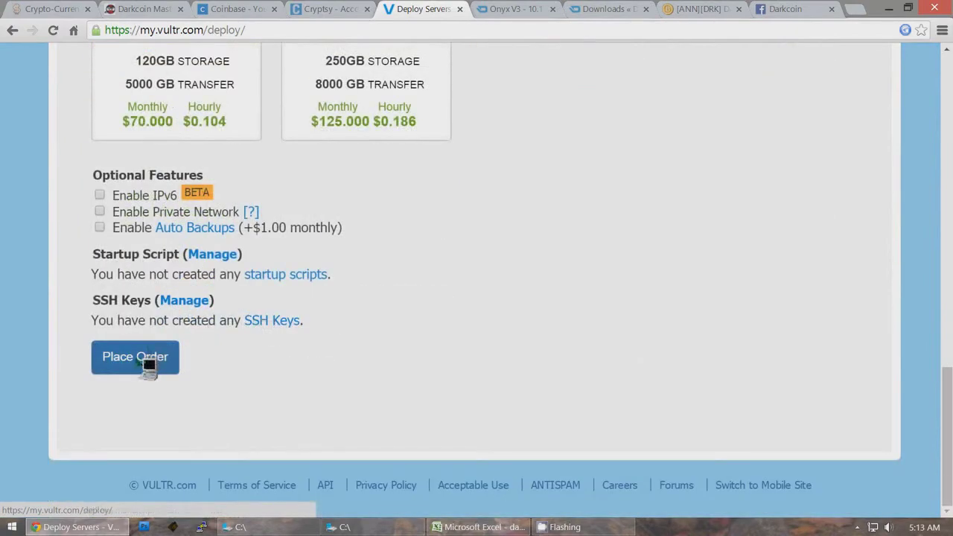
Place the order and copy the deployed server's main IP 108.61.202.229 for Excel.
click(142, 360)
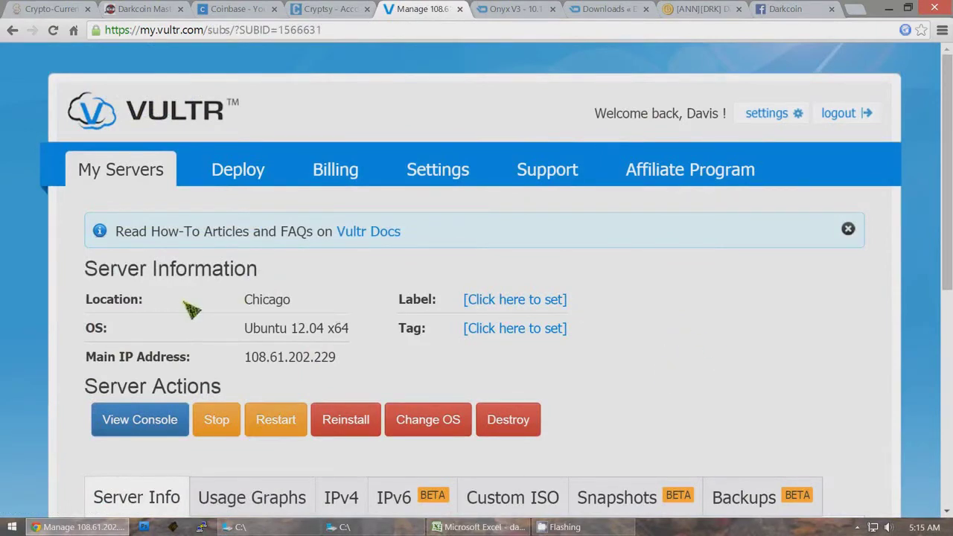
scroll(331, 306, down, 2)
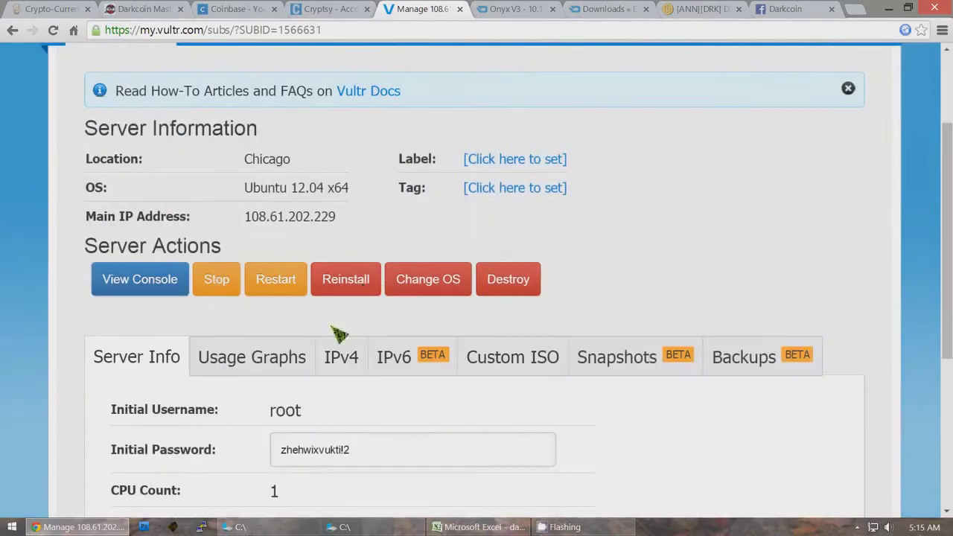
drag(244, 216, 349, 221)
key(ctrl+c)
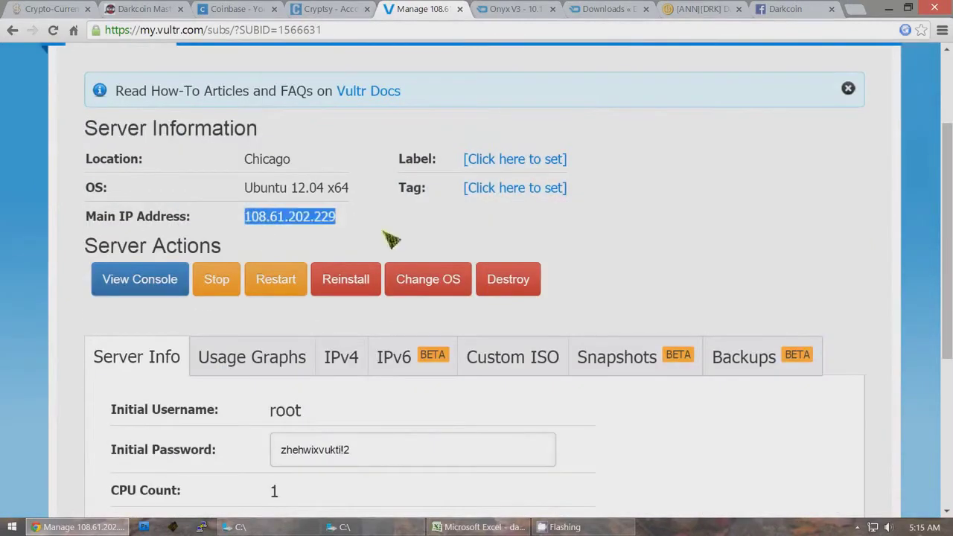
scroll(391, 238, up, 2)
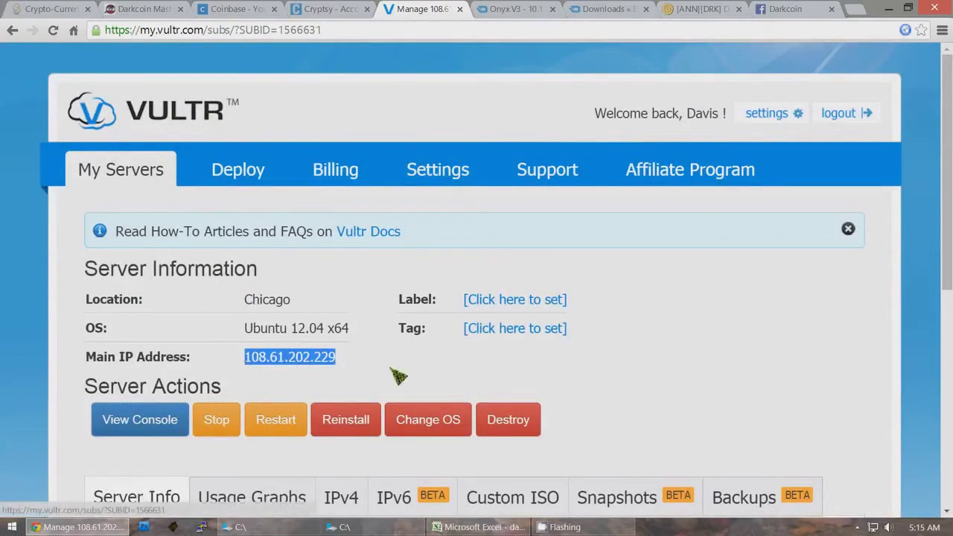
scroll(856, 316, down, 5)
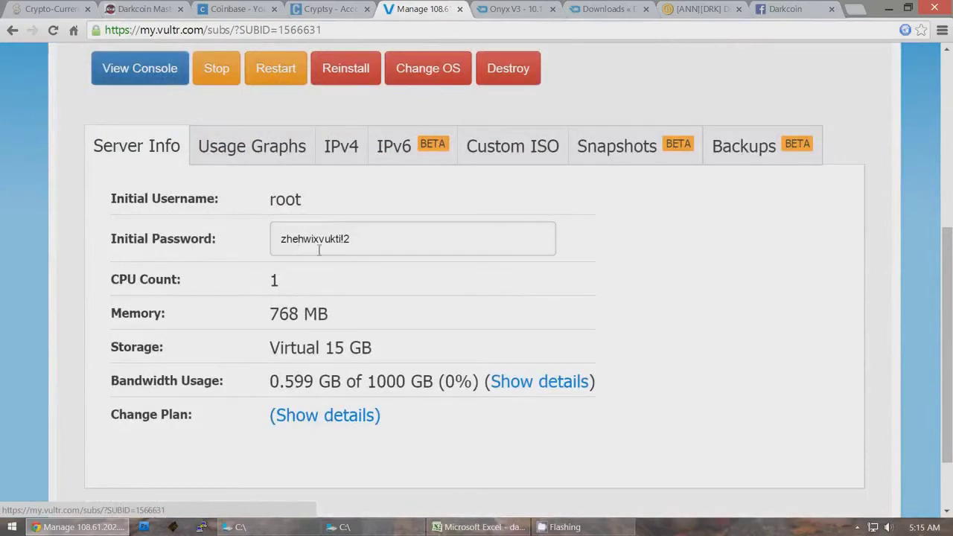
scroll(522, 276, up, 1)
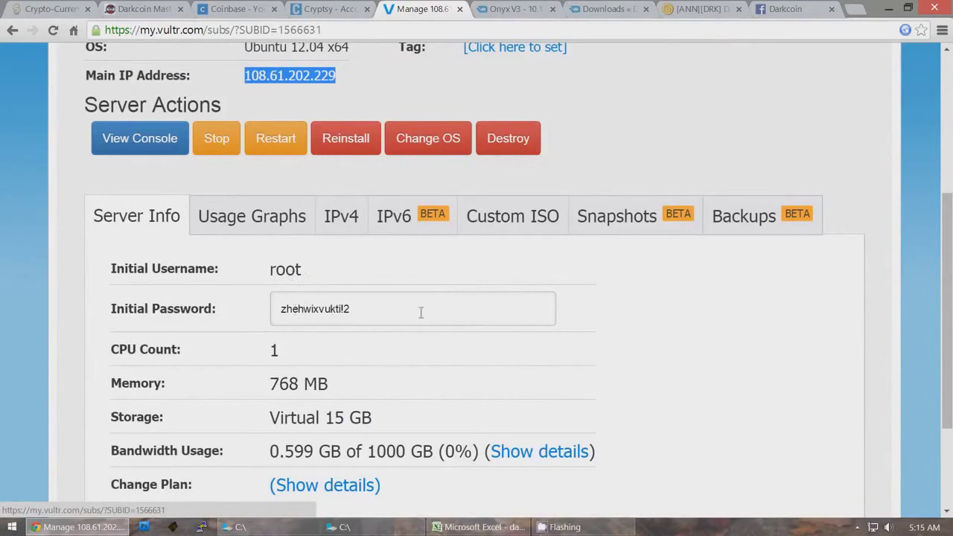
scroll(497, 299, up, 4)
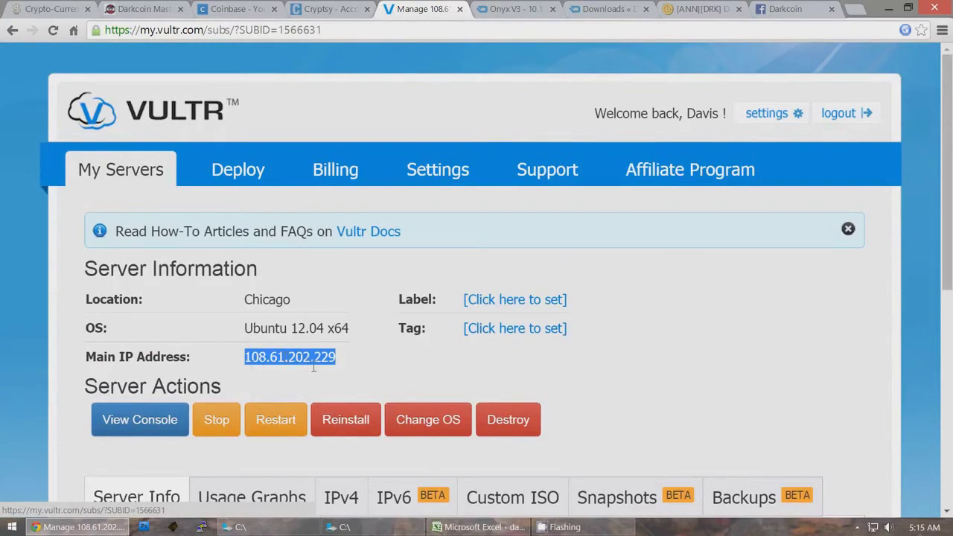
click(467, 527)
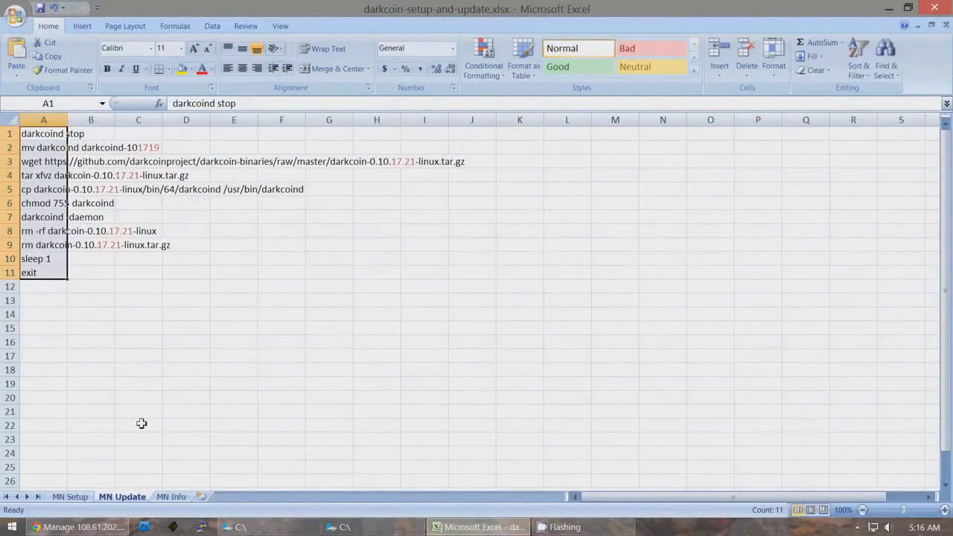
Paste IP 108.61.202.229 into B3 of the MN Info sheet and save.
click(171, 498)
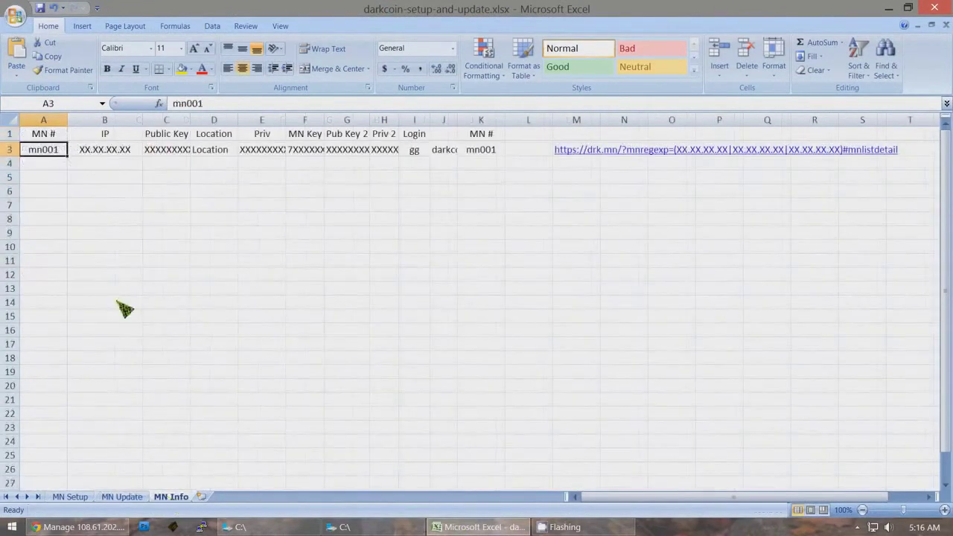
click(108, 152)
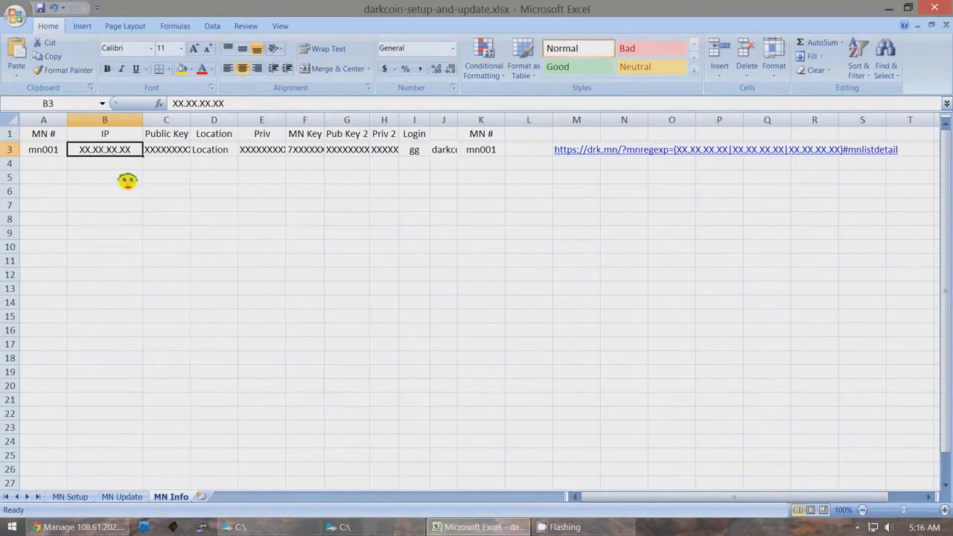
key(ctrl+v)
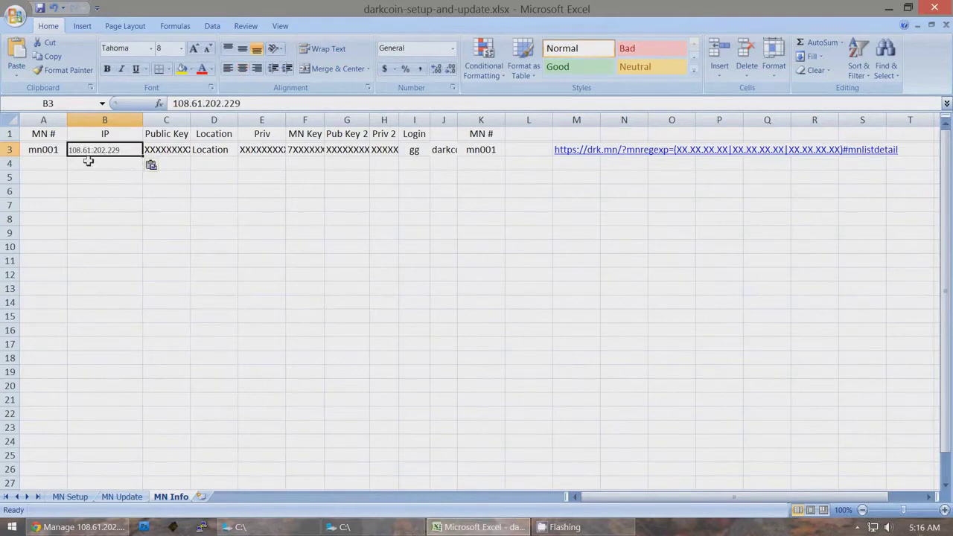
click(87, 165)
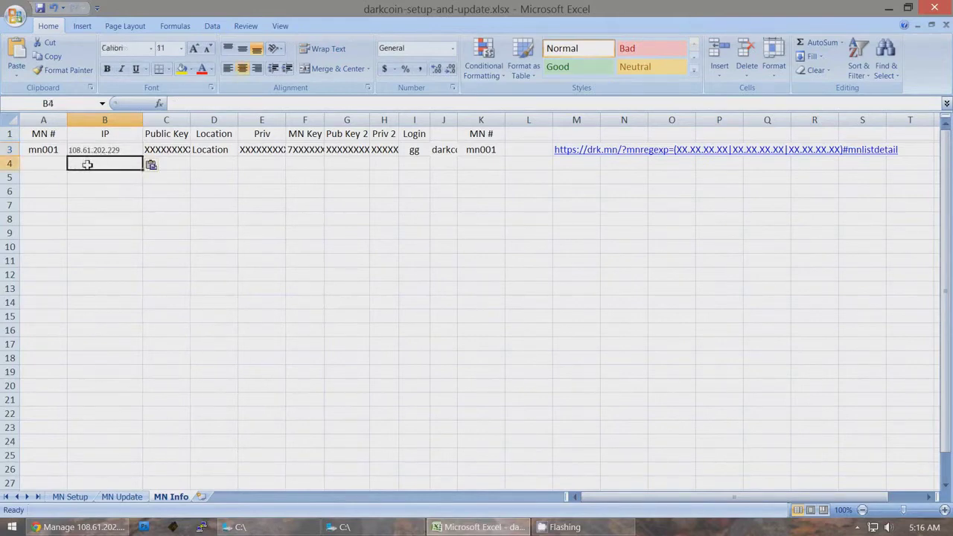
click(41, 8)
Copy the Chicago location from Vultr into cell D3 for mn001.
click(214, 151)
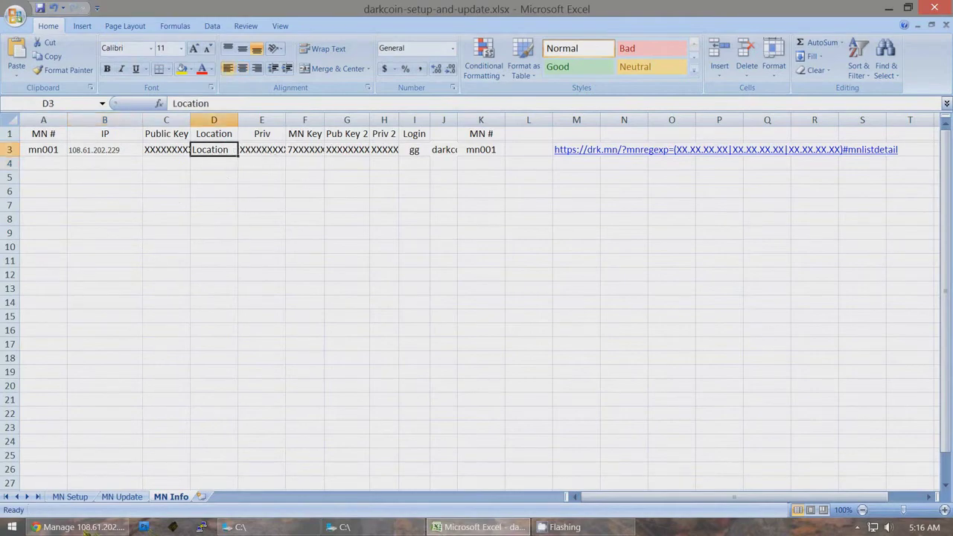
click(86, 526)
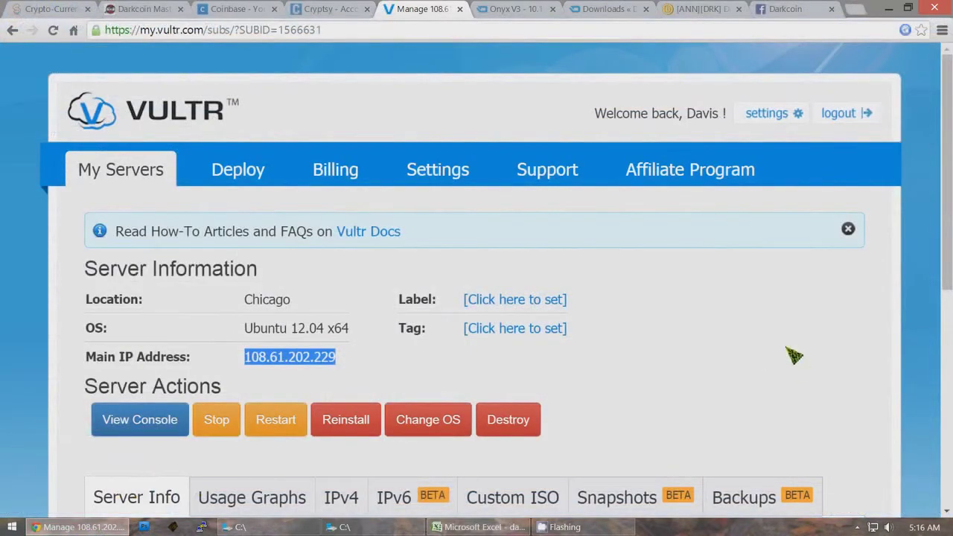
scroll(782, 358, down, 4)
scroll(660, 377, up, 4)
drag(247, 299, 317, 315)
key(ctrl+c)
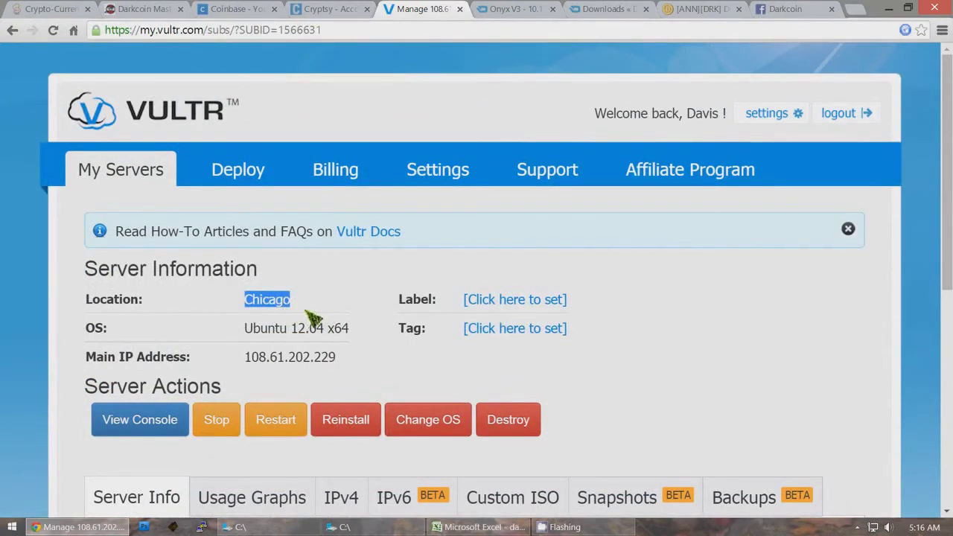
click(480, 527)
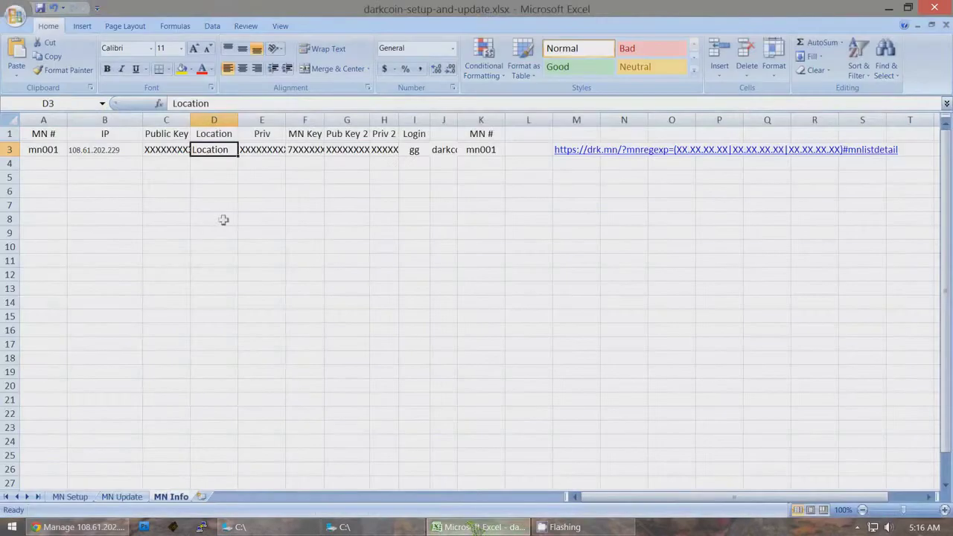
key(ctrl+v)
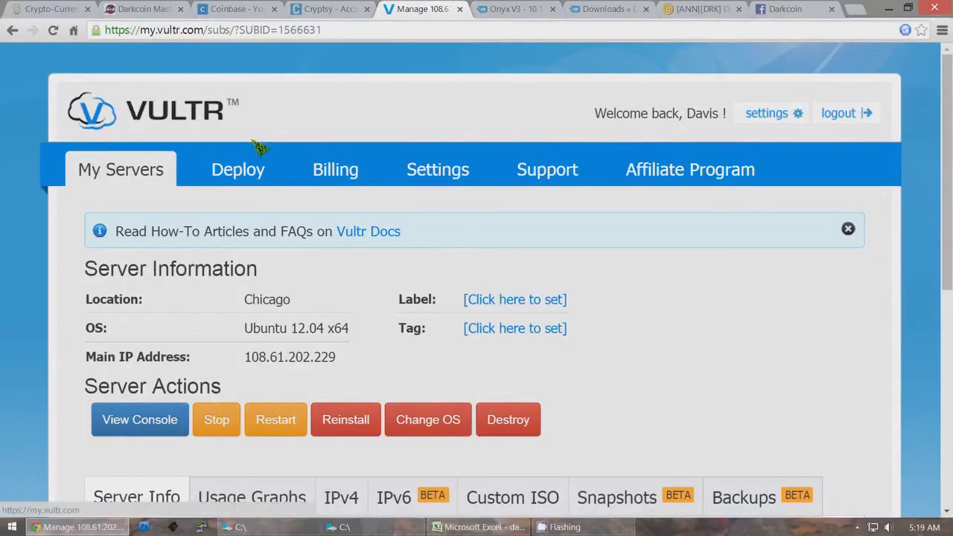
Select the server's initial root password on the Vultr page.
scroll(774, 237, down, 4)
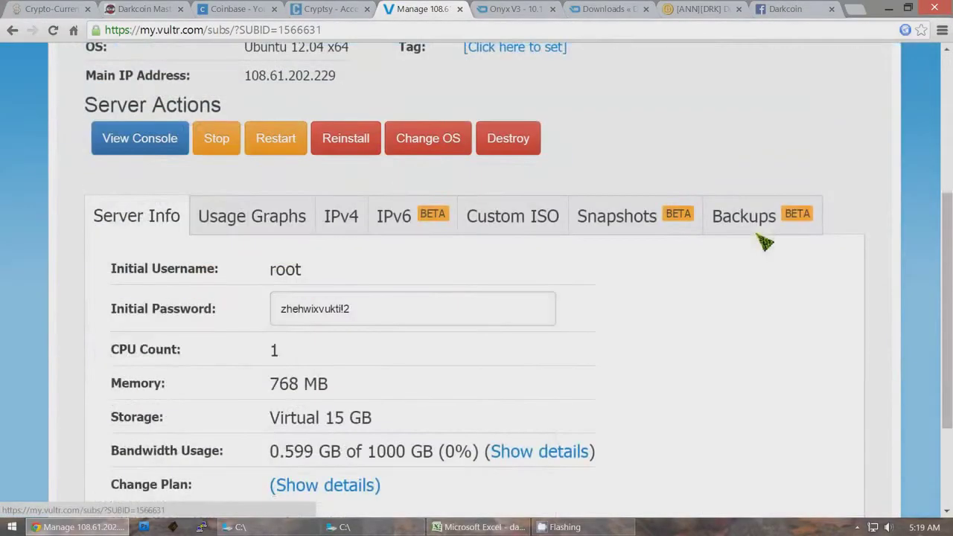
drag(285, 311, 378, 317)
click(377, 317)
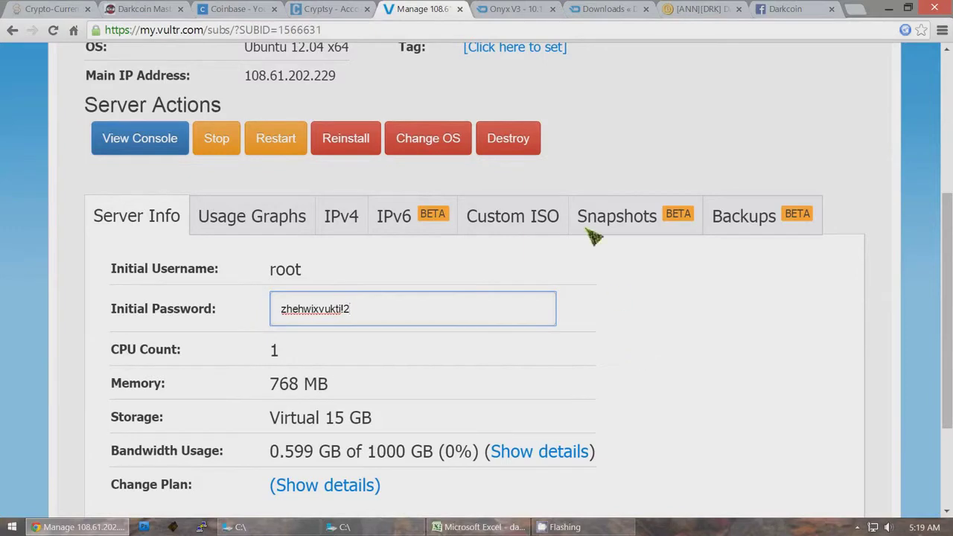
Download the Windows wallet installer from the Darkcoin page, then bring up the C:\ folder.
click(599, 10)
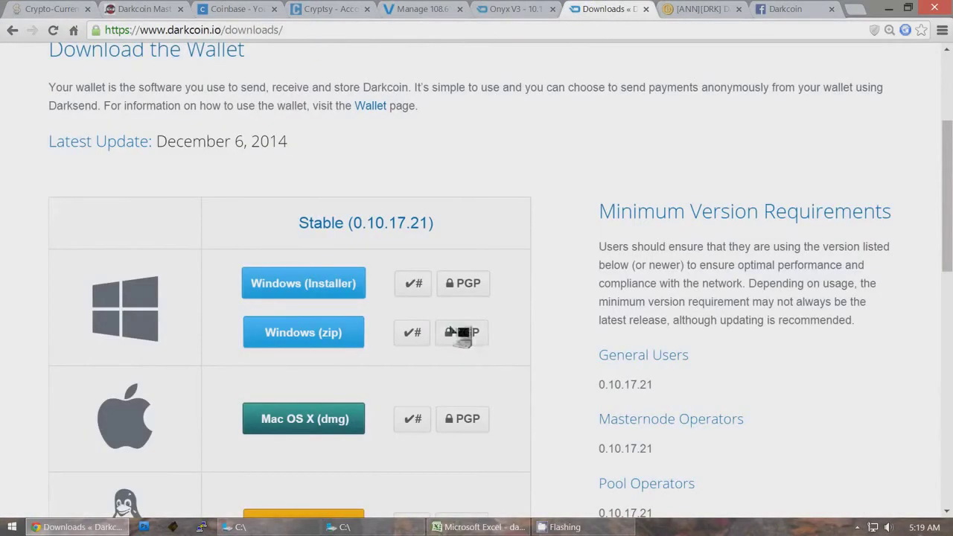
click(348, 295)
click(889, 8)
click(270, 527)
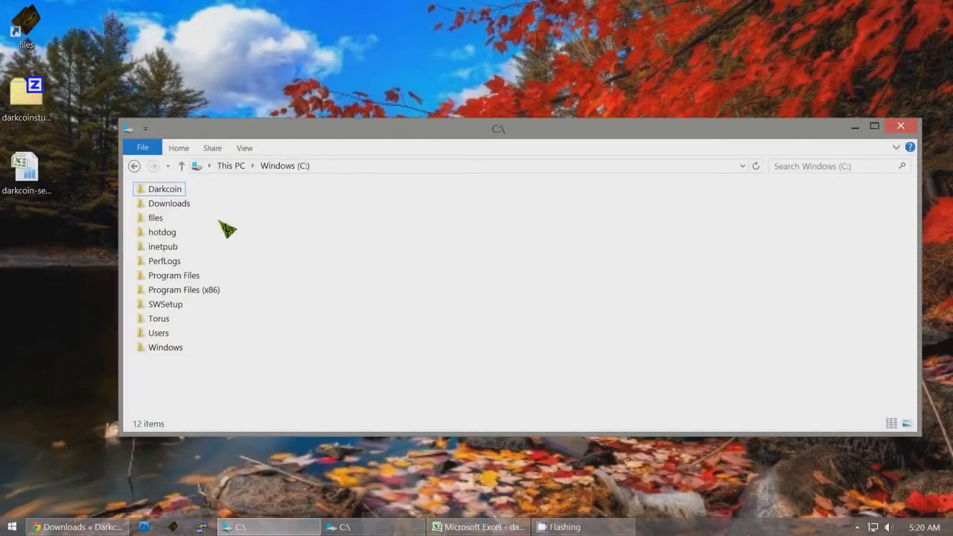
Open the C:\Darkcoin folder and inspect the darkcoin-qt.exe wallet program.
click(335, 169)
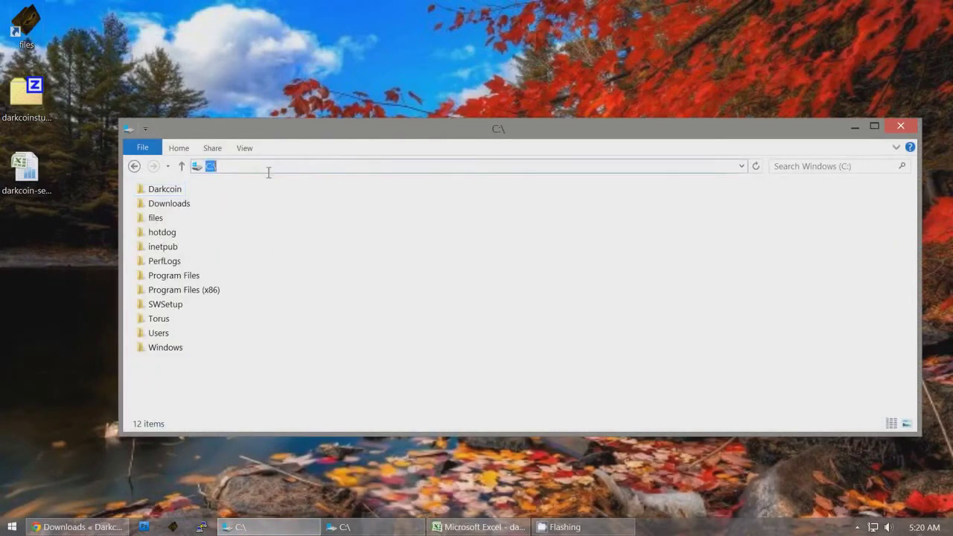
click(176, 191)
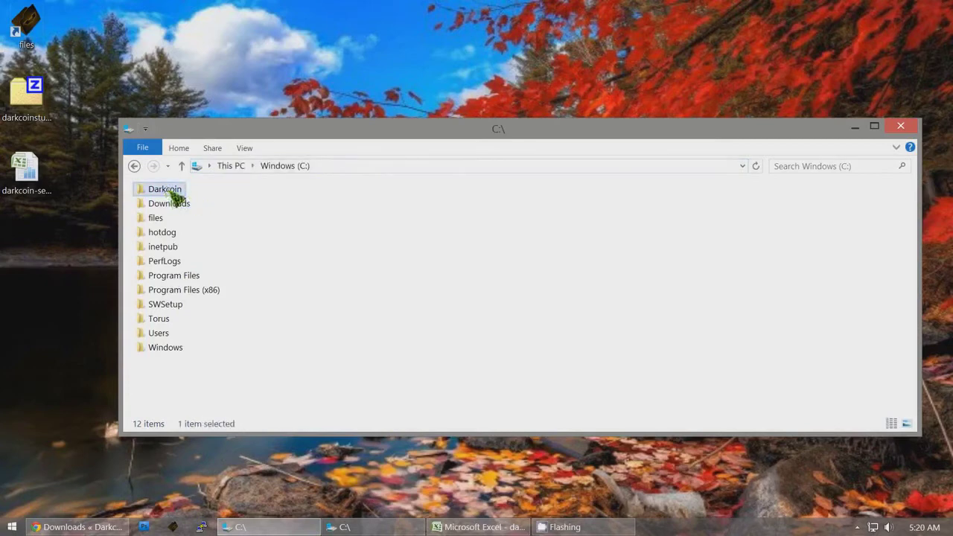
double_click(172, 192)
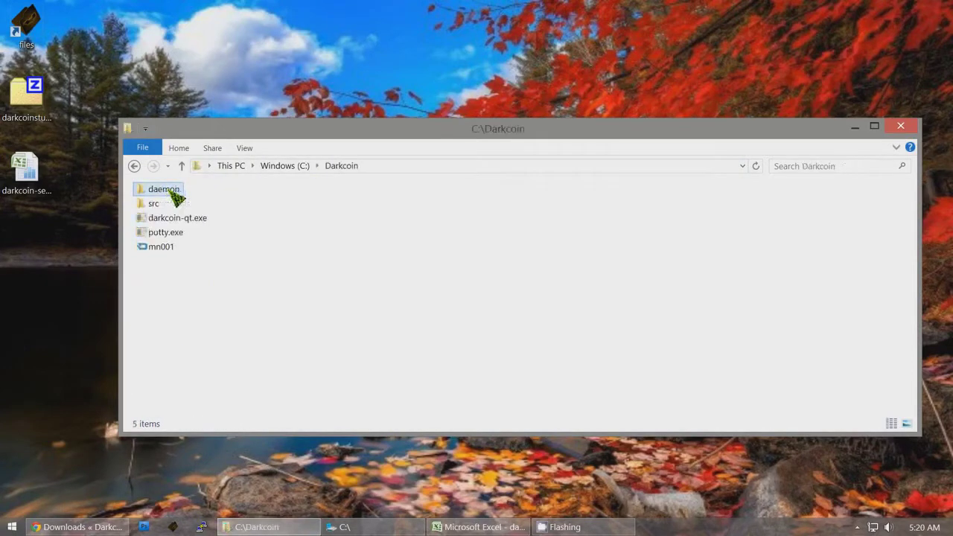
click(185, 220)
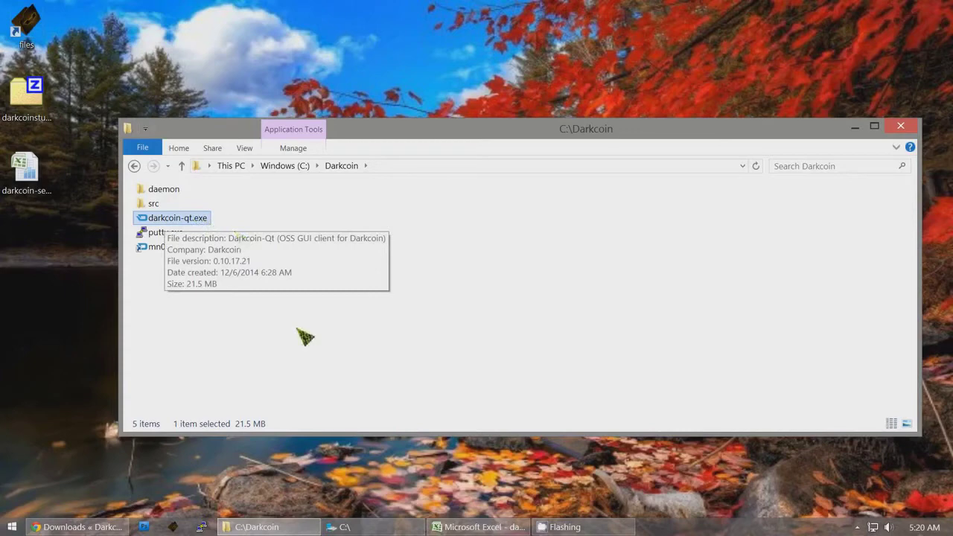
right_click(182, 221)
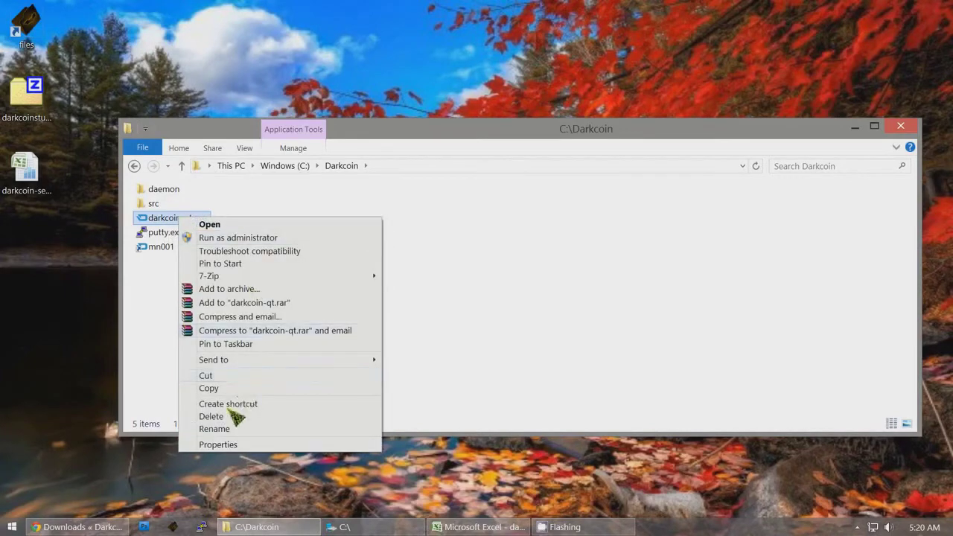
click(157, 300)
Move the mn001 shortcut from C:\Darkcoin onto the desktop.
click(160, 248)
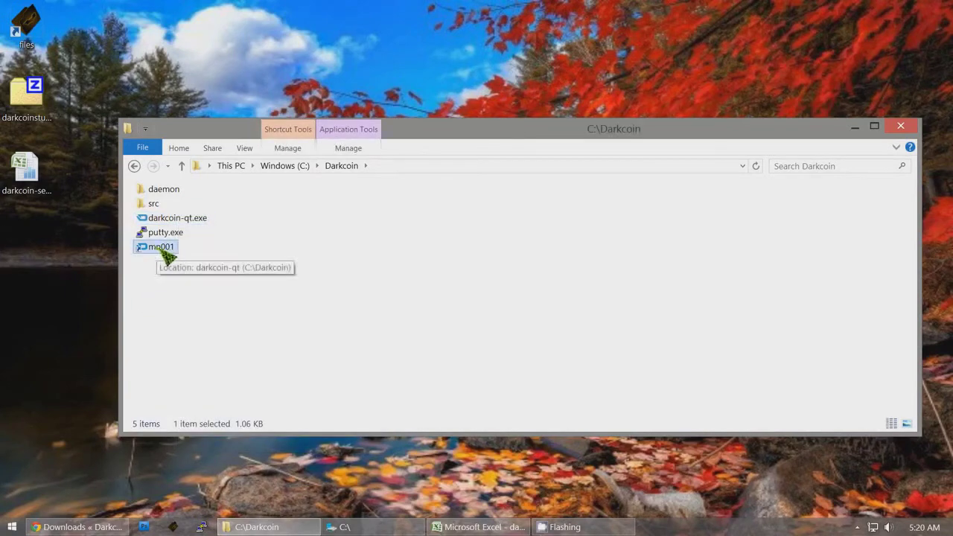
drag(170, 255, 43, 277)
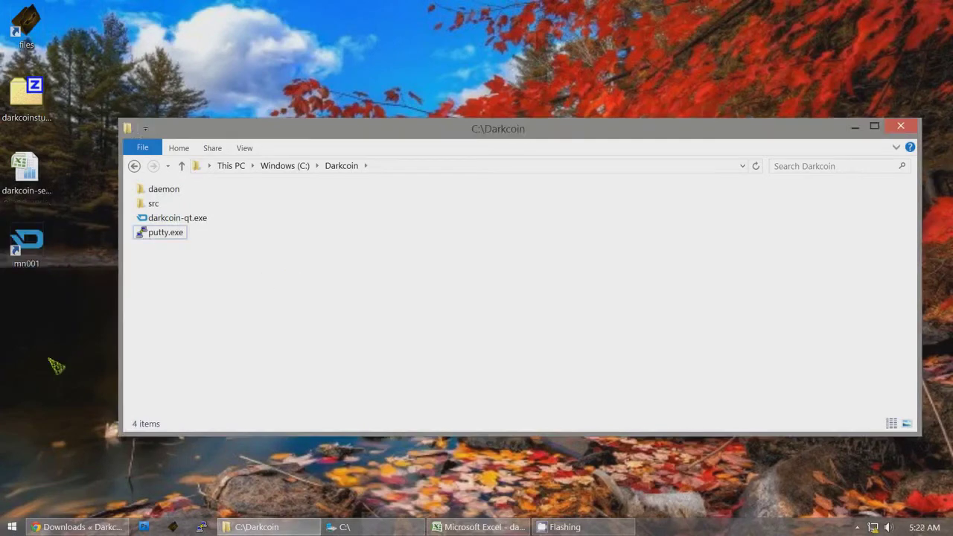
click(32, 271)
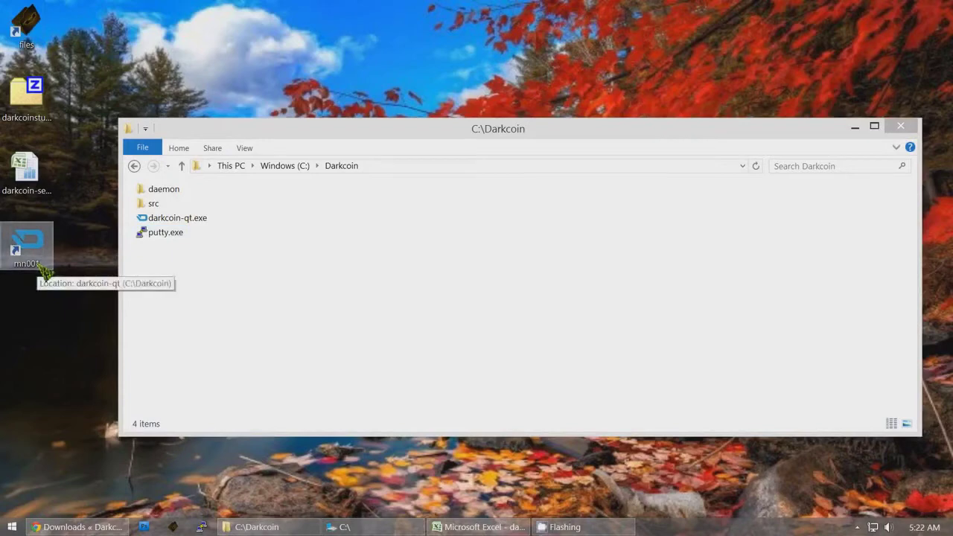
Create a new text document in C:\Darkcoin named mn001.conf, accepting the extension change.
right_click(179, 277)
key(Escape)
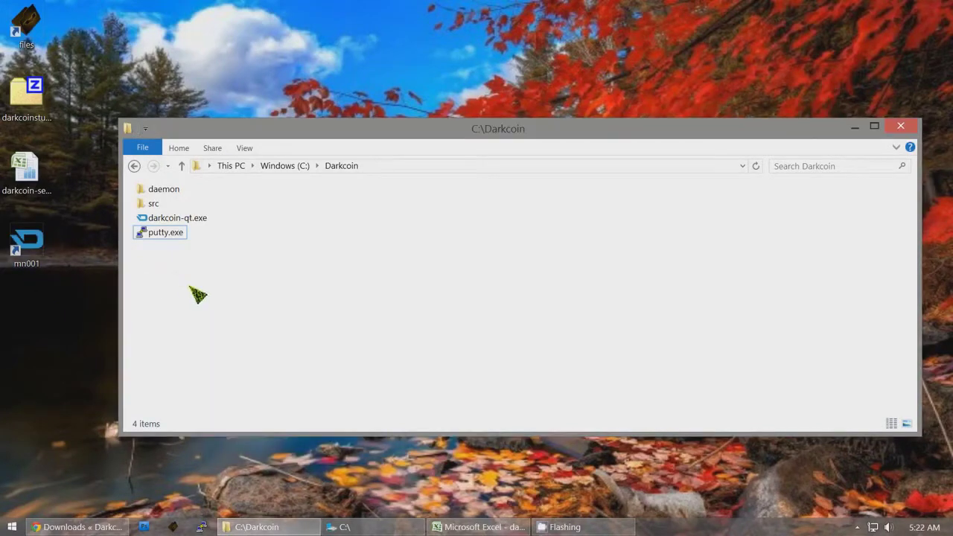
right_click(180, 281)
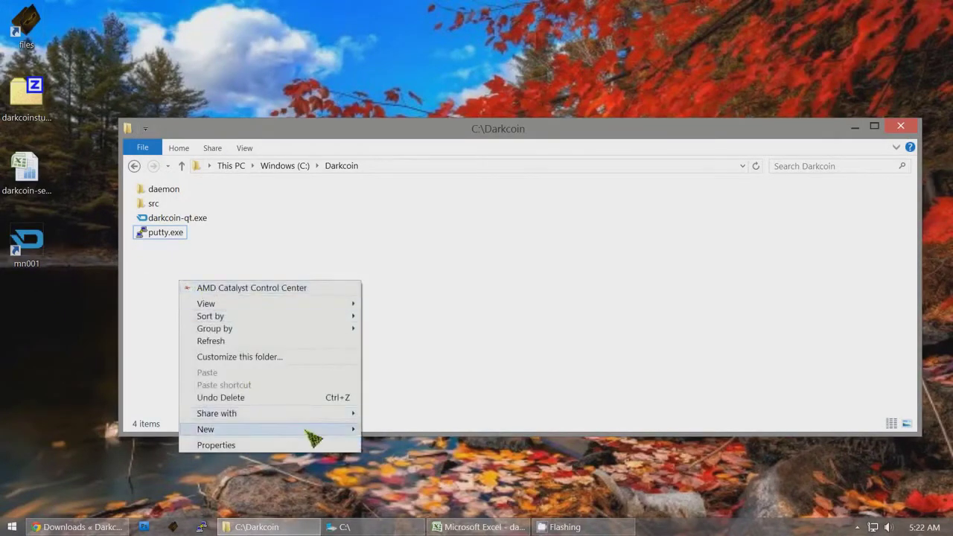
mouse_move(340, 431)
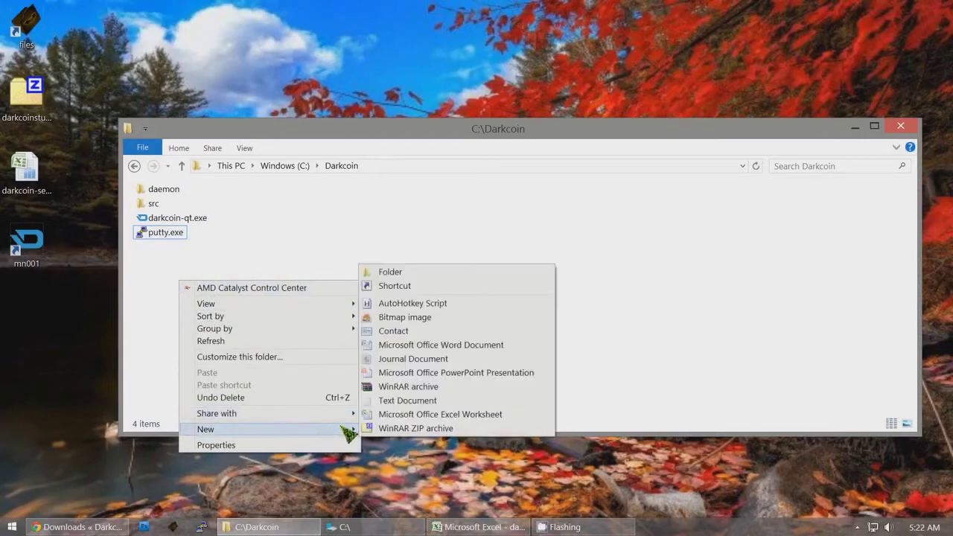
click(407, 401)
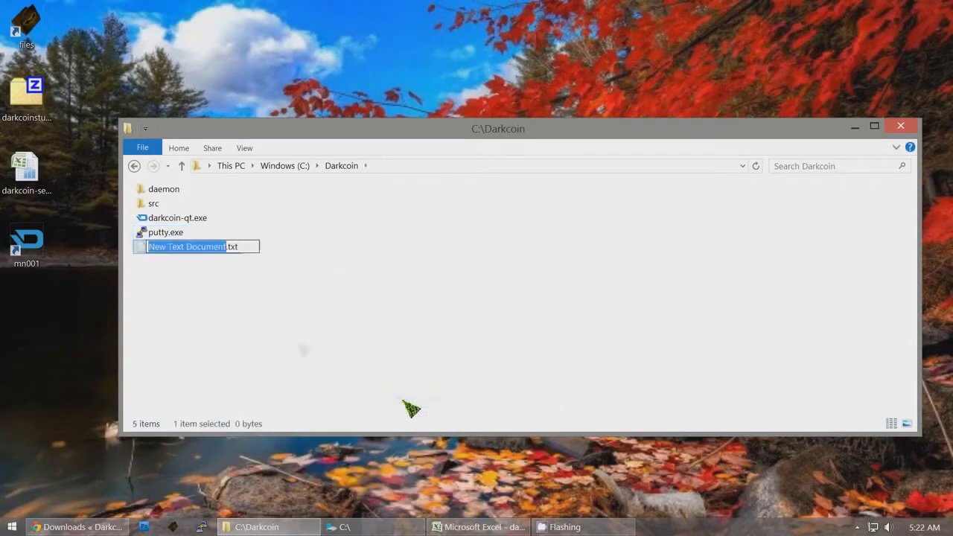
drag(248, 252, 133, 250)
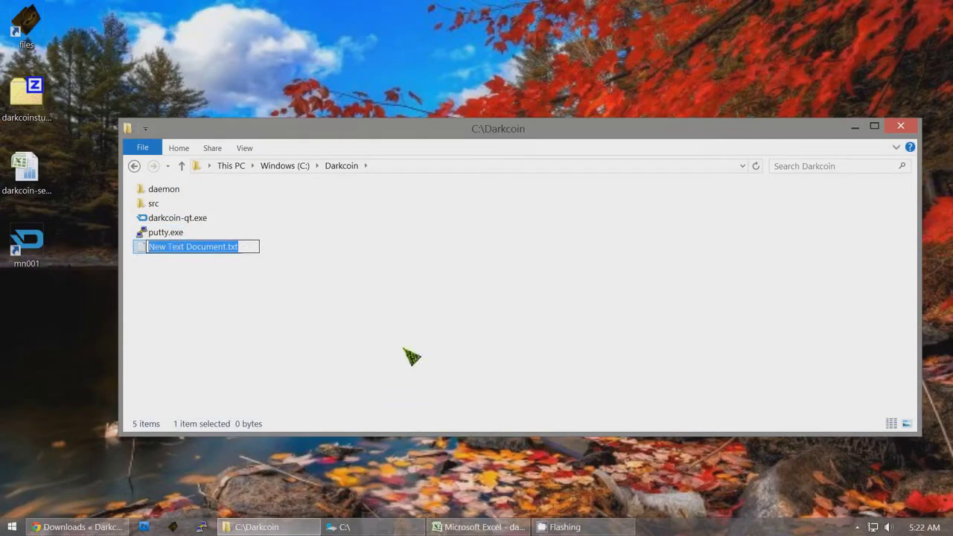
text(mn001.conf)
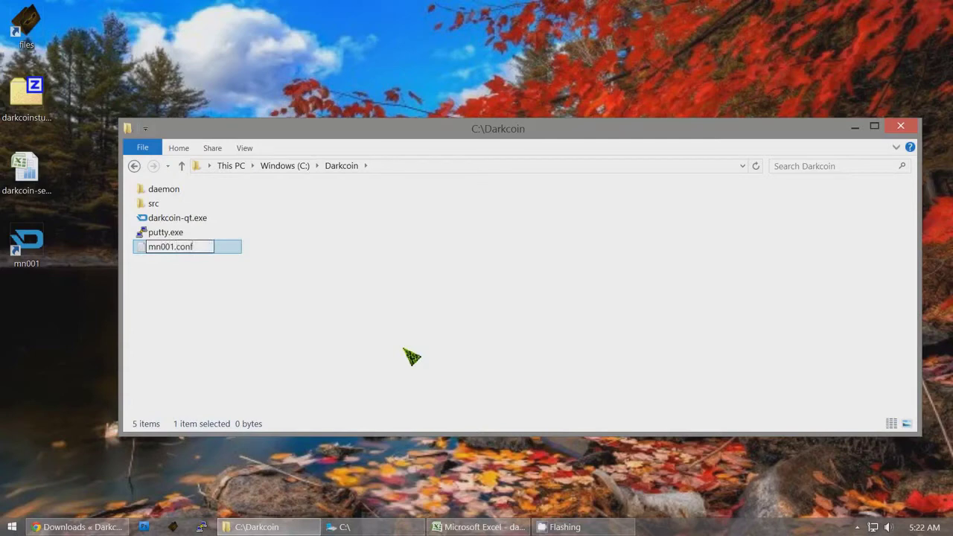
key(Return)
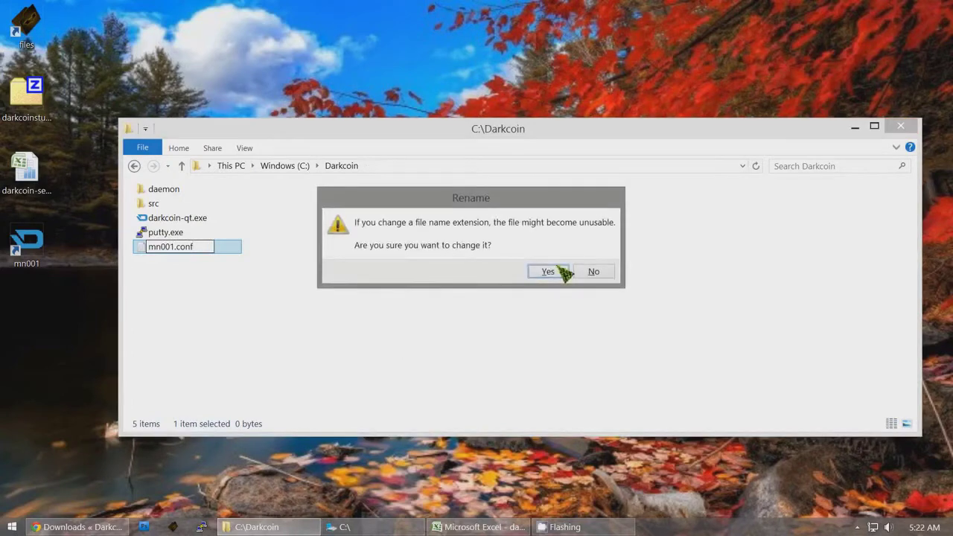
click(551, 274)
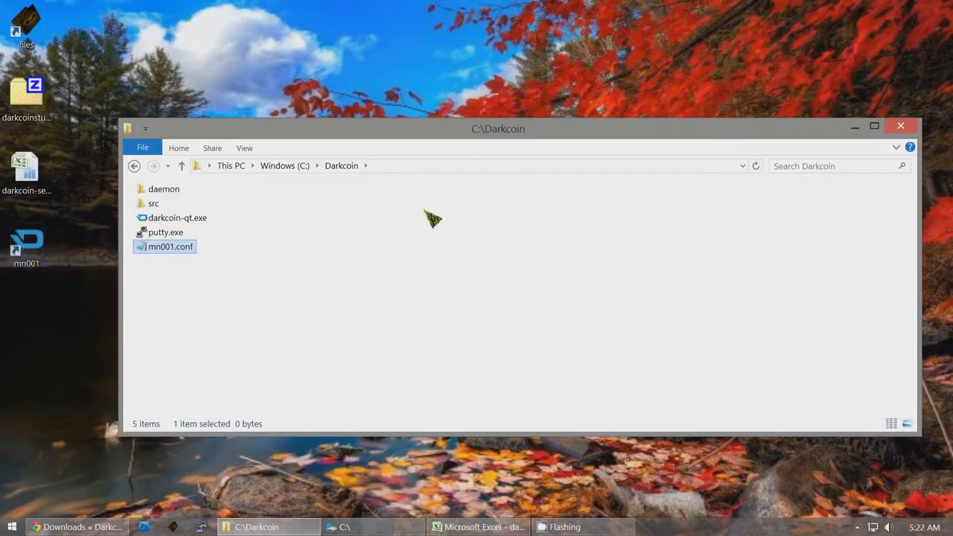
Append -datadir=C:\hotdog -wallet=hotdog001 to mn001's Target, then select the C:\hotdog folder.
click(36, 251)
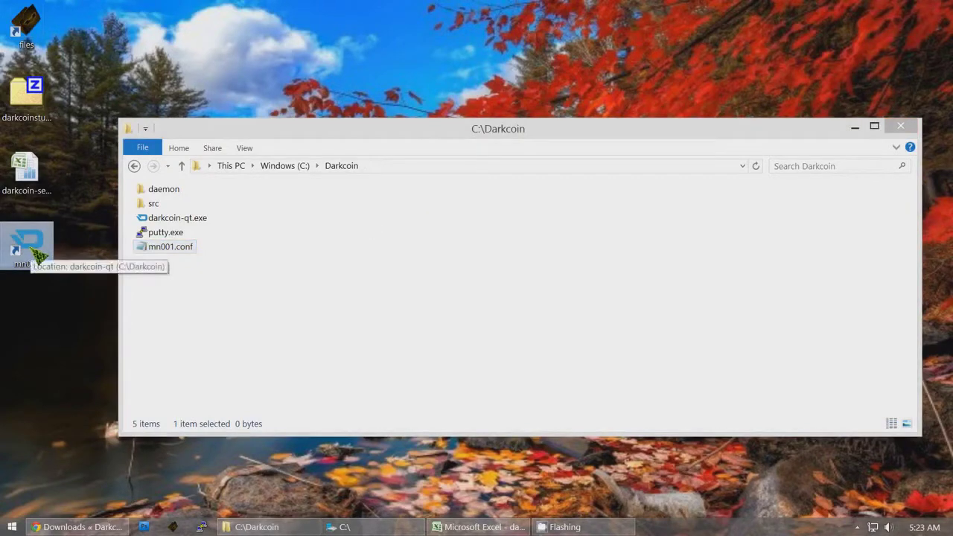
right_click(37, 253)
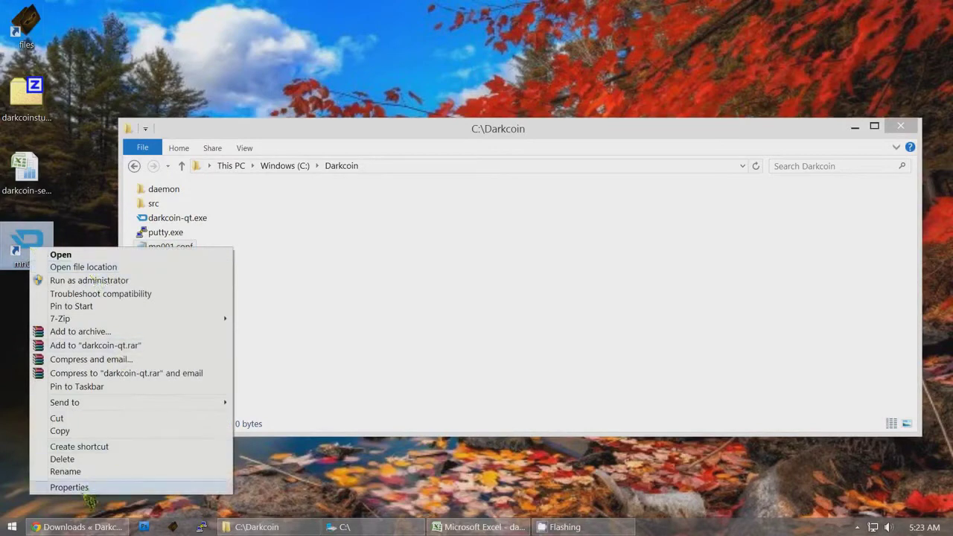
click(84, 487)
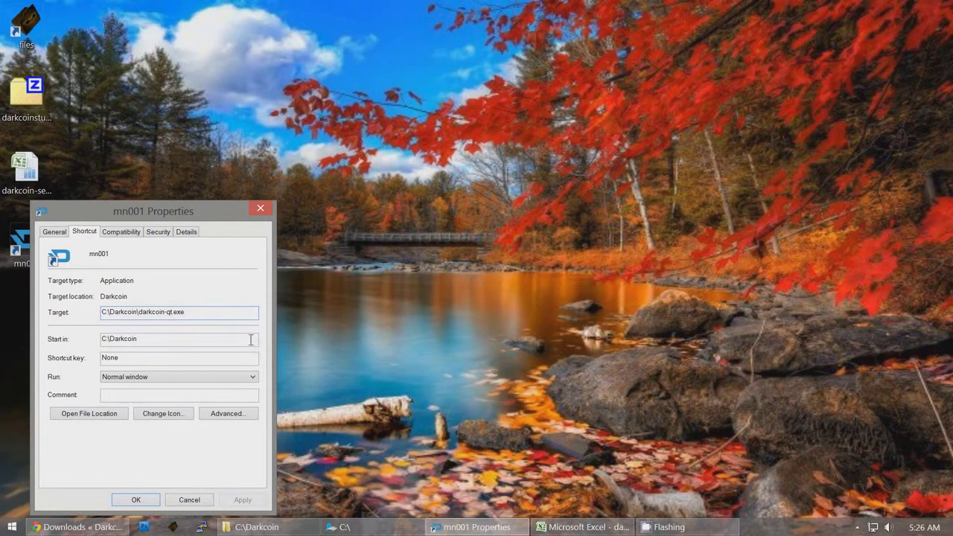
key(ctrl+v)
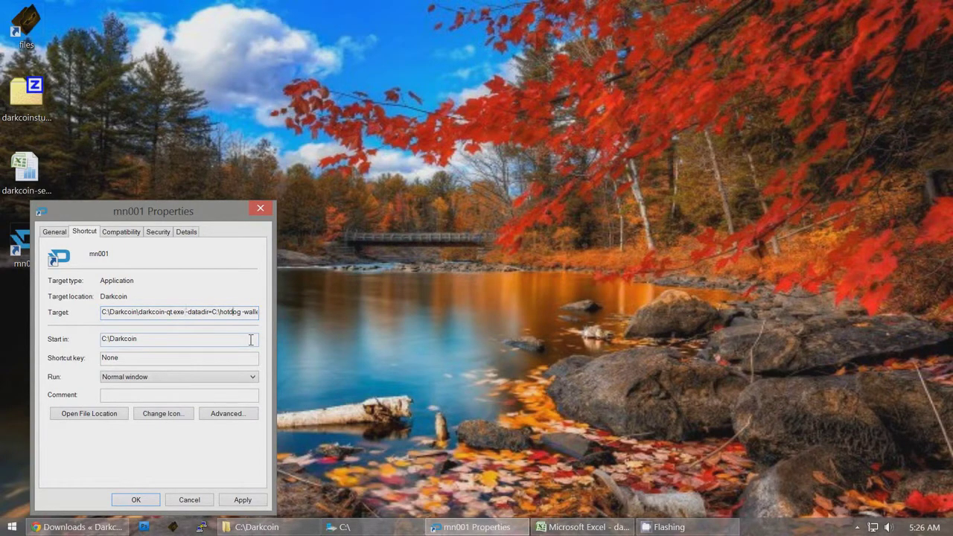
key(Right)
key(Right)
key(Right)
key(Right)
key(Right)
key(Right)
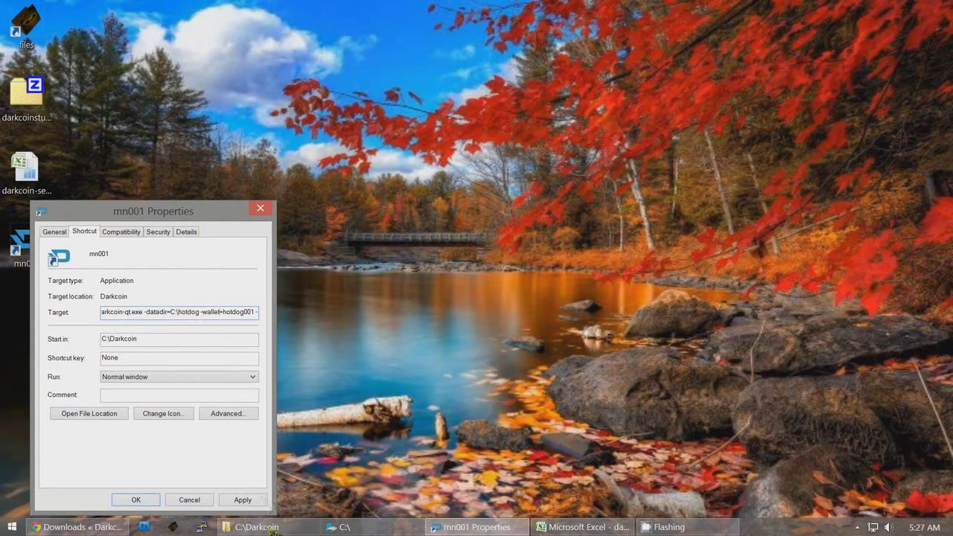
click(350, 527)
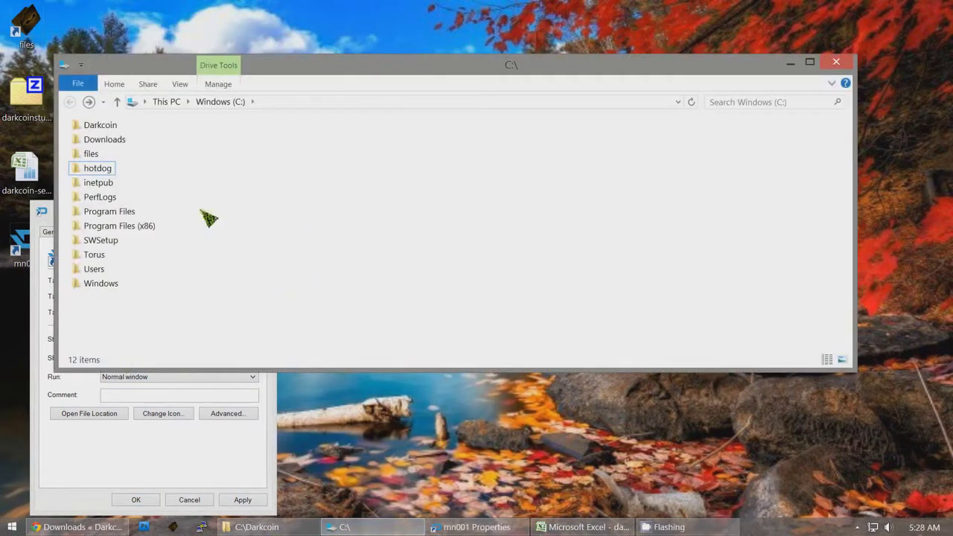
click(98, 174)
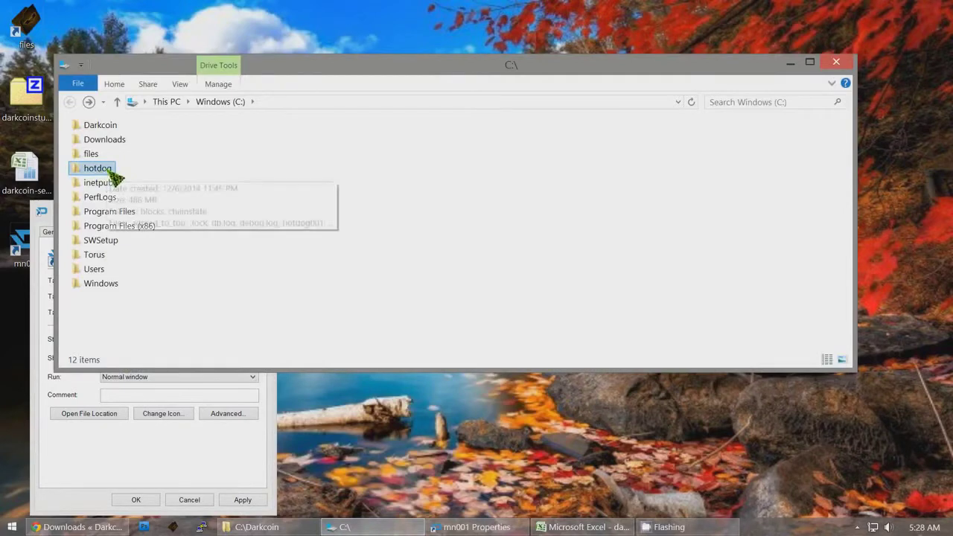
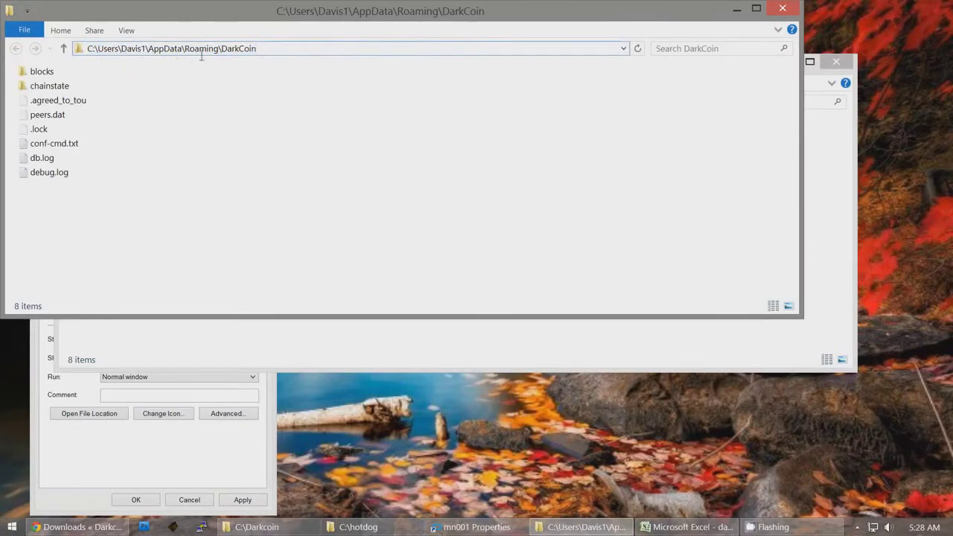
Leave the AppData\Roaming\DarkCoin path and bring the C:\hotdog folder holding hotdog001 forward.
click(213, 149)
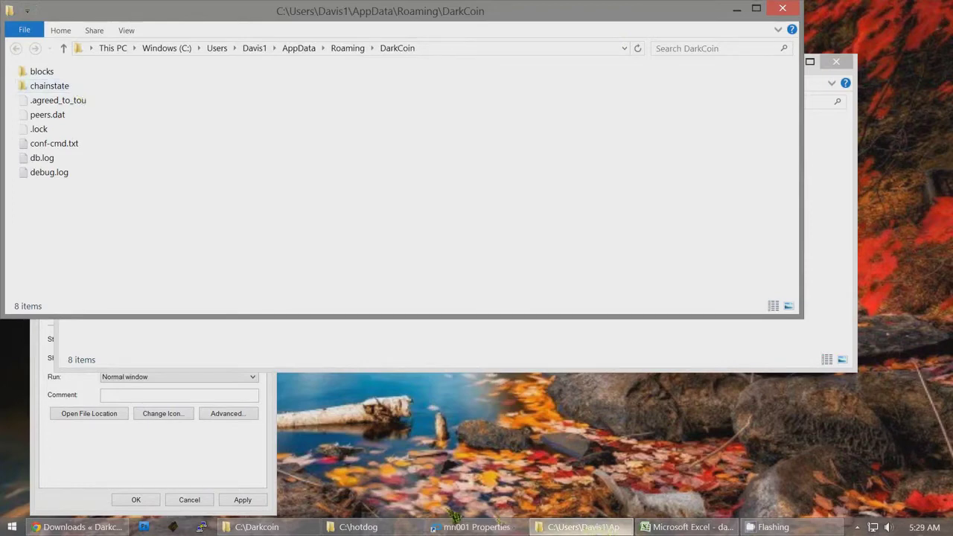
click(372, 527)
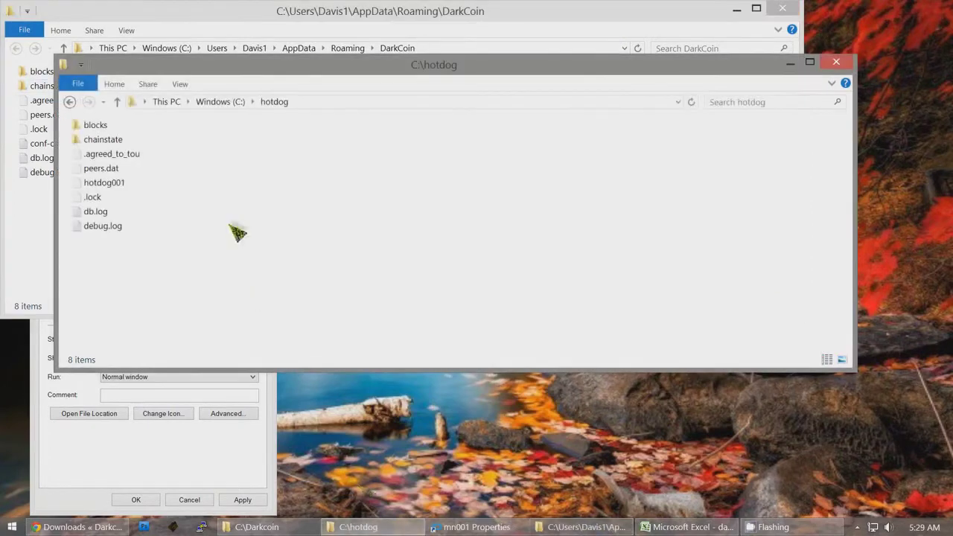
click(313, 102)
click(228, 213)
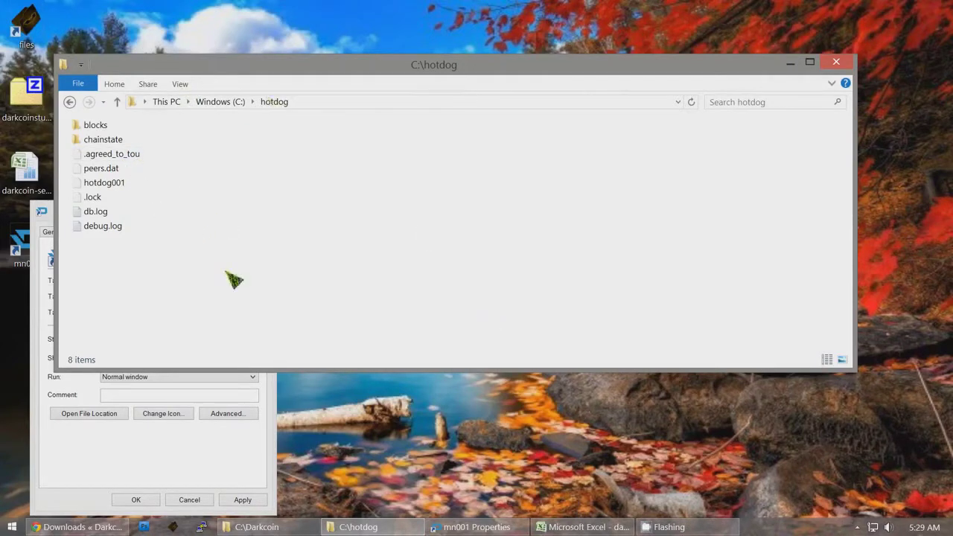
click(165, 451)
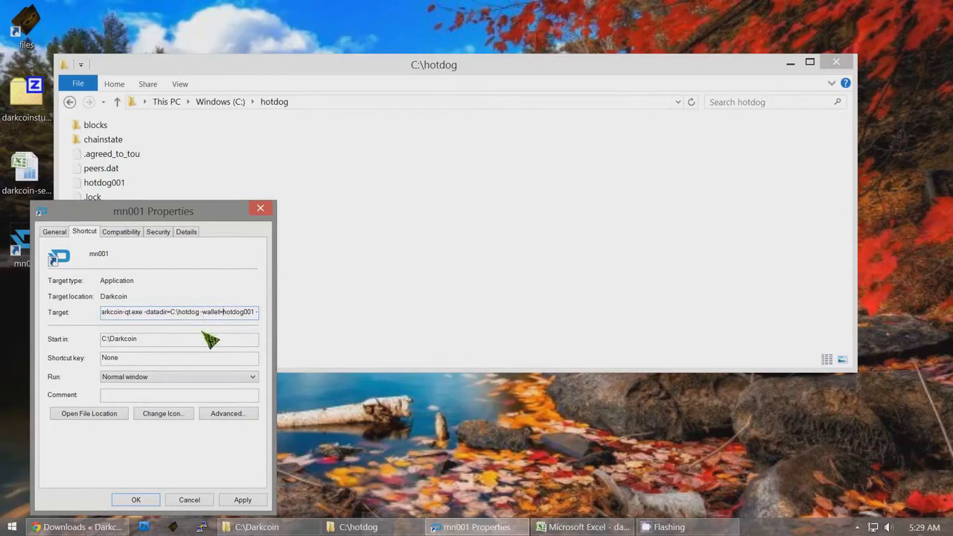
Append -conf=C:\Darkcoin\mn001.conf to the end of the mn001 shortcut's Target.
key(ctrl+v)
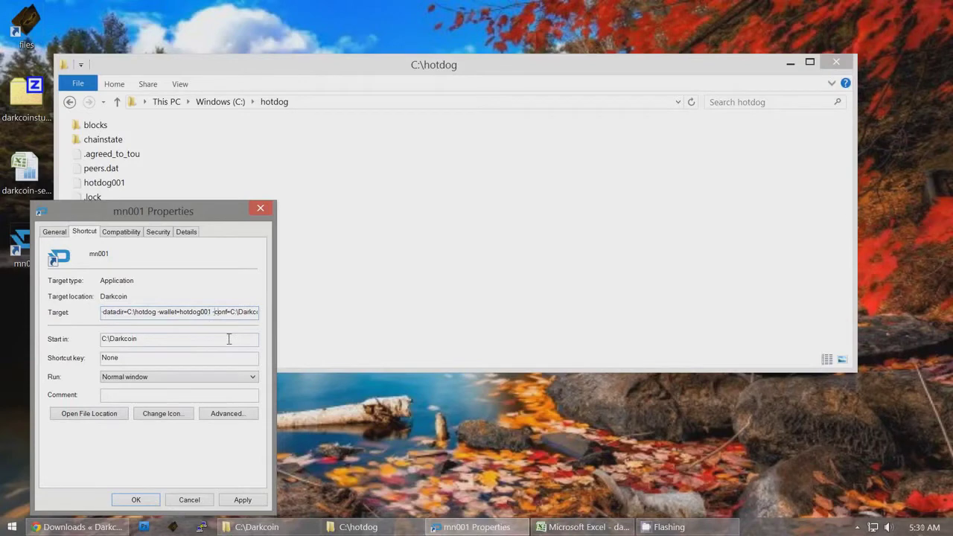
key(Right)
key(Right)
key(Right)
key(Right)
key(Right)
key(Right)
key(Right)
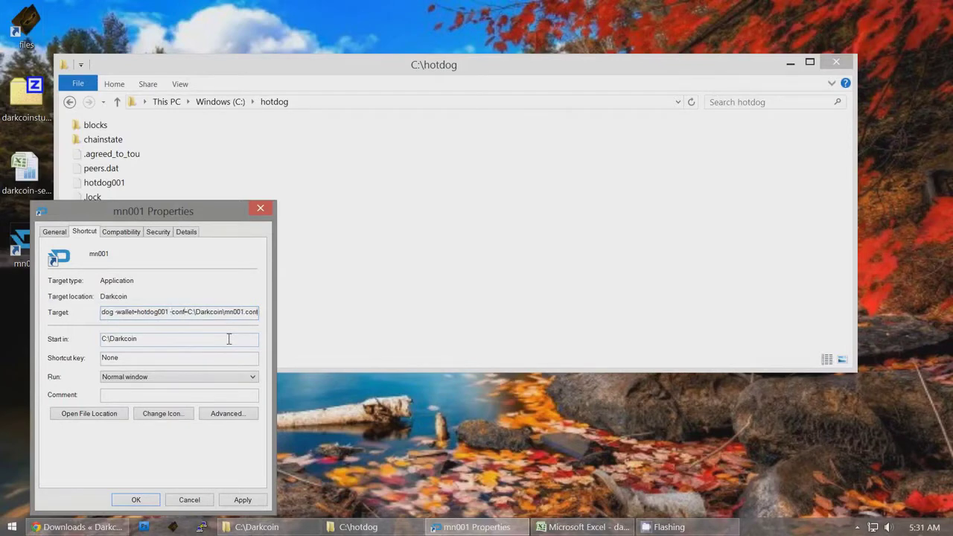
Confirm mn001.conf is in C:\Darkcoin, then apply and save the mn001 shortcut's new target.
click(376, 275)
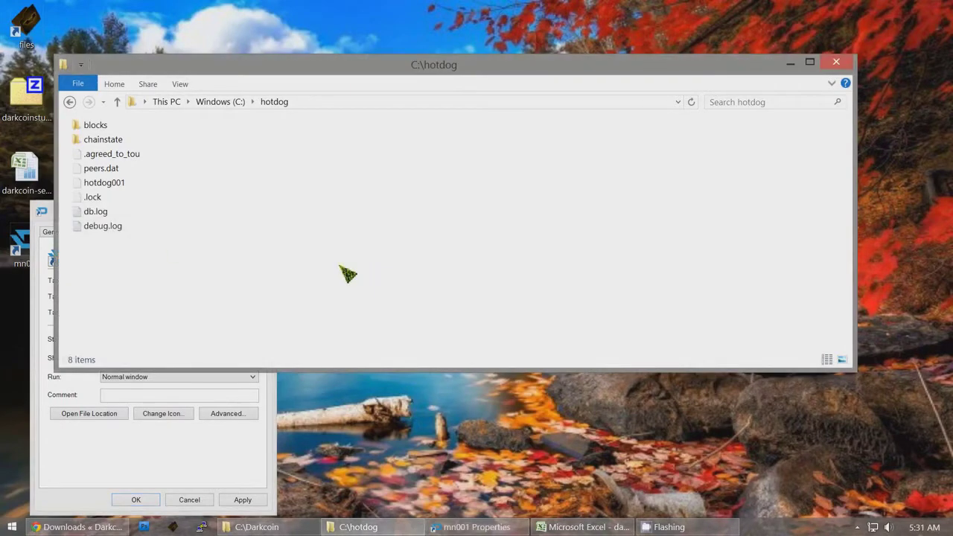
click(254, 527)
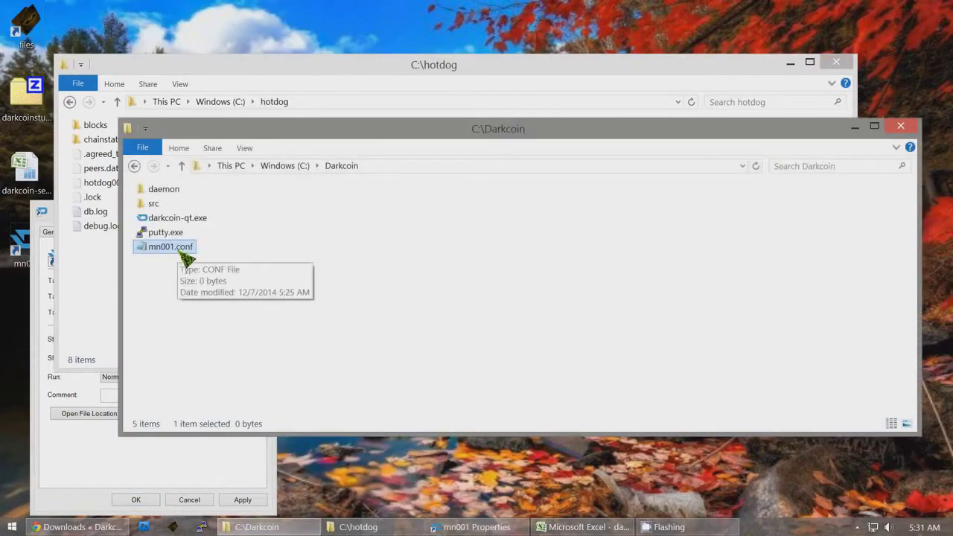
click(123, 451)
click(247, 312)
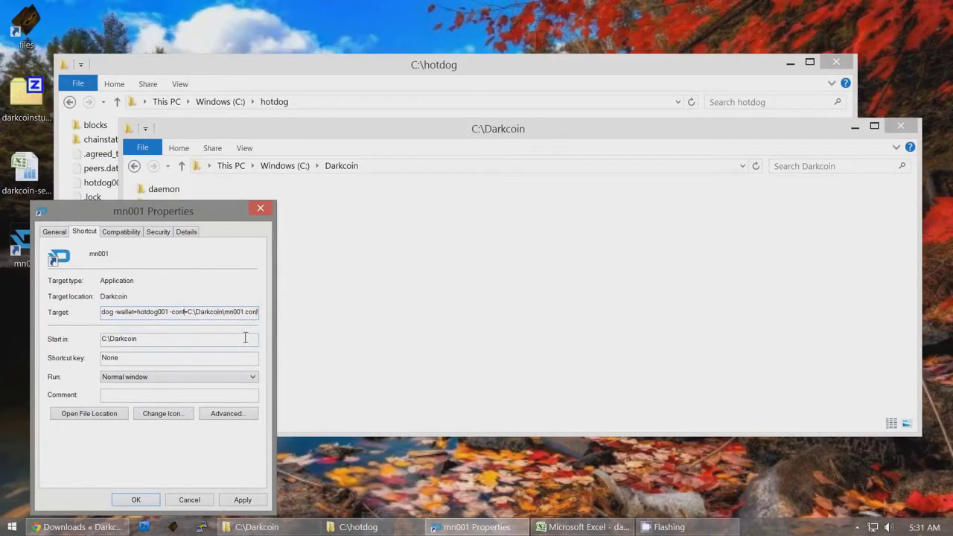
key(Left)
key(Left)
key(Left)
key(Left)
key(Left)
key(Left)
key(Left)
key(Left)
key(Left)
key(Left)
key(Left)
key(Left)
key(Left)
key(Left)
key(Left)
key(Left)
key(Left)
key(Left)
key(Left)
key(Left)
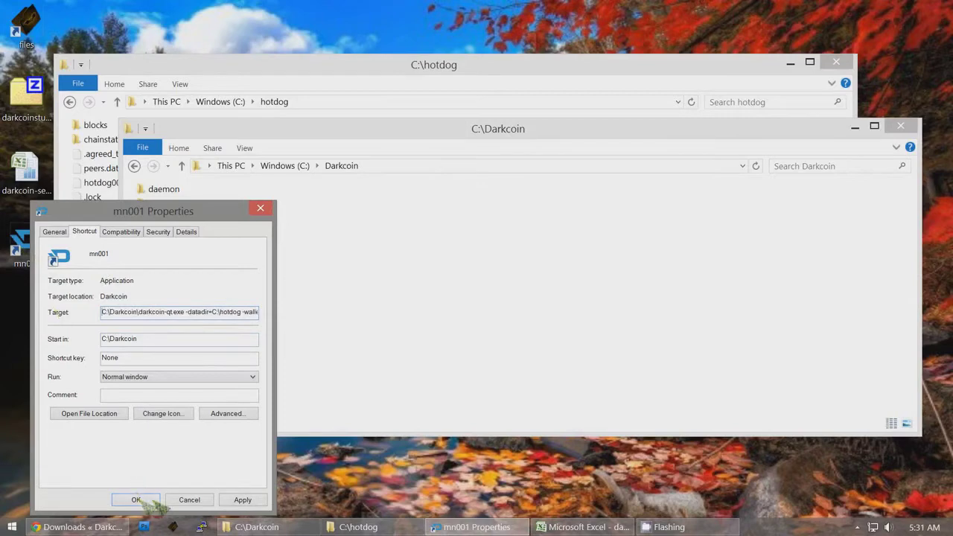
click(242, 500)
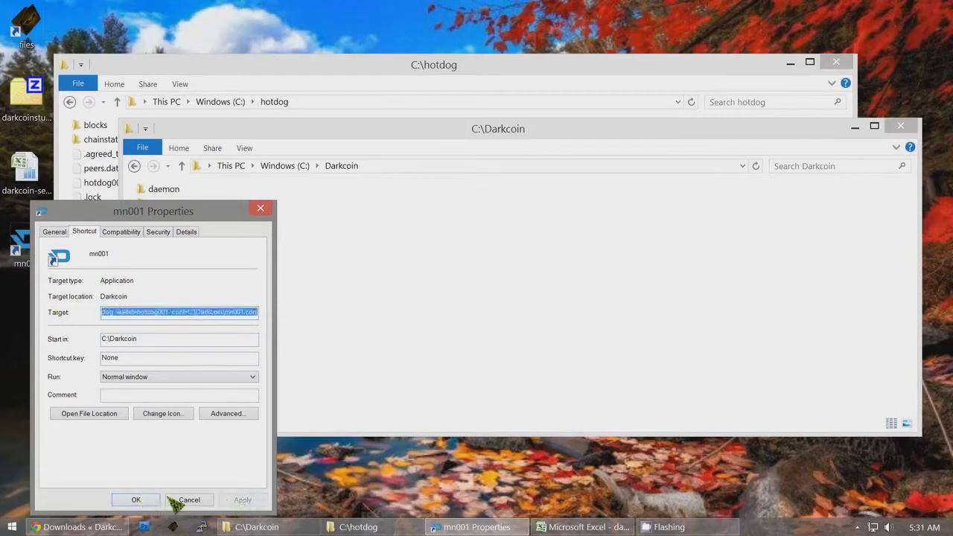
click(141, 499)
Select the hotdog001 wallet file in C:\hotdog and the mn001 desktop shortcut.
click(31, 253)
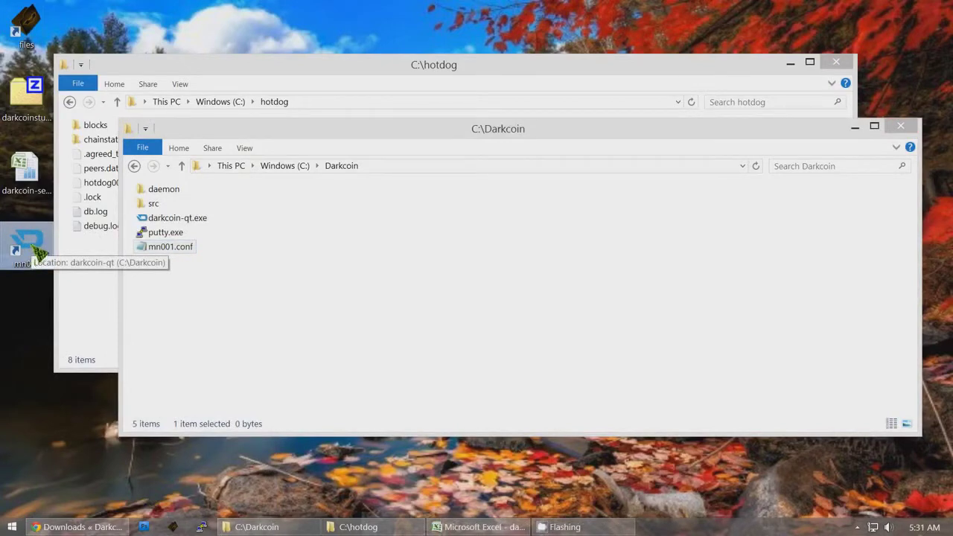
click(98, 291)
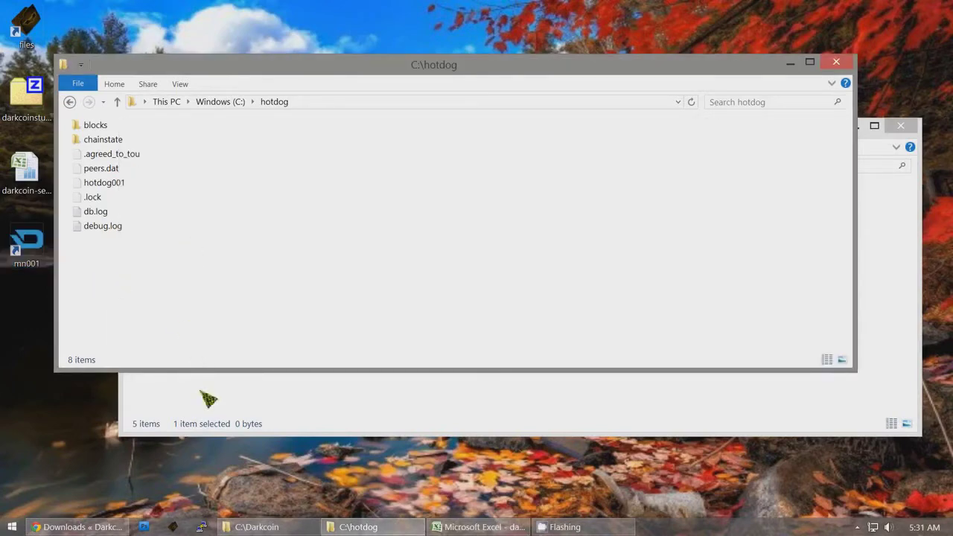
click(208, 400)
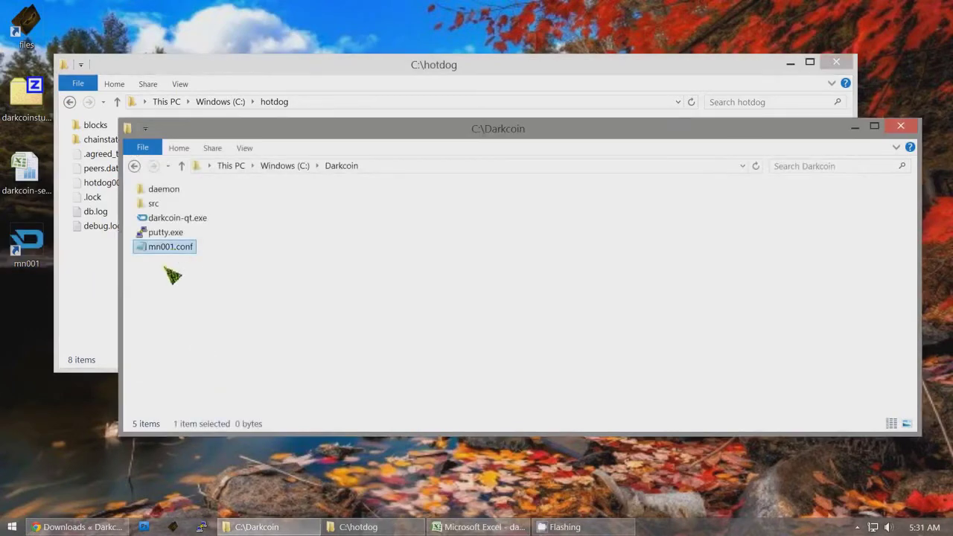
click(102, 266)
click(118, 186)
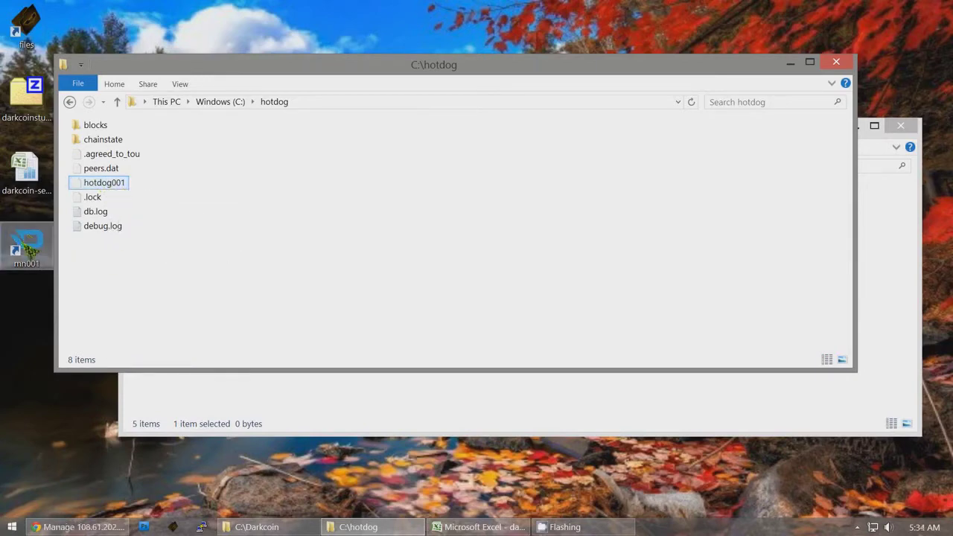
click(33, 245)
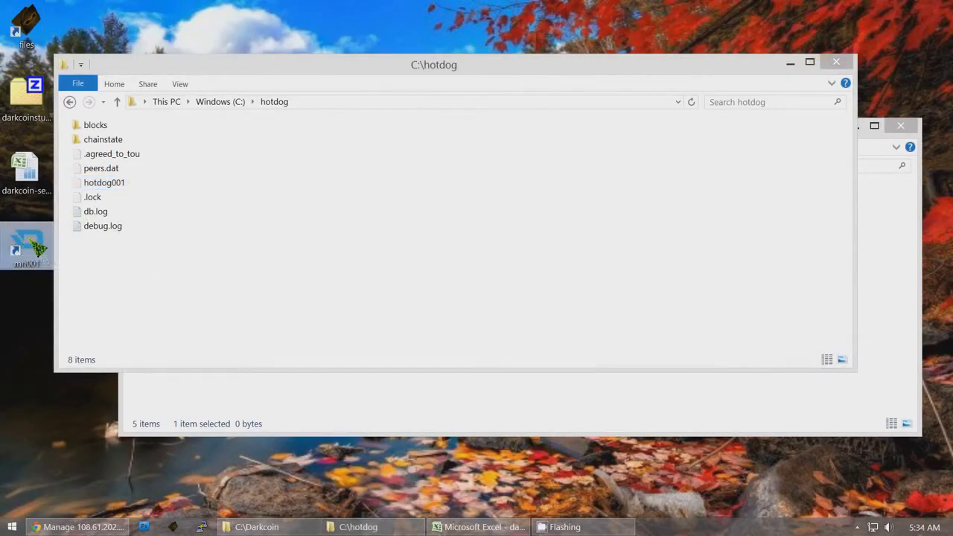
Launch the wallet via the mn001 shortcut and open the Debug window's Console tab.
double_click(34, 248)
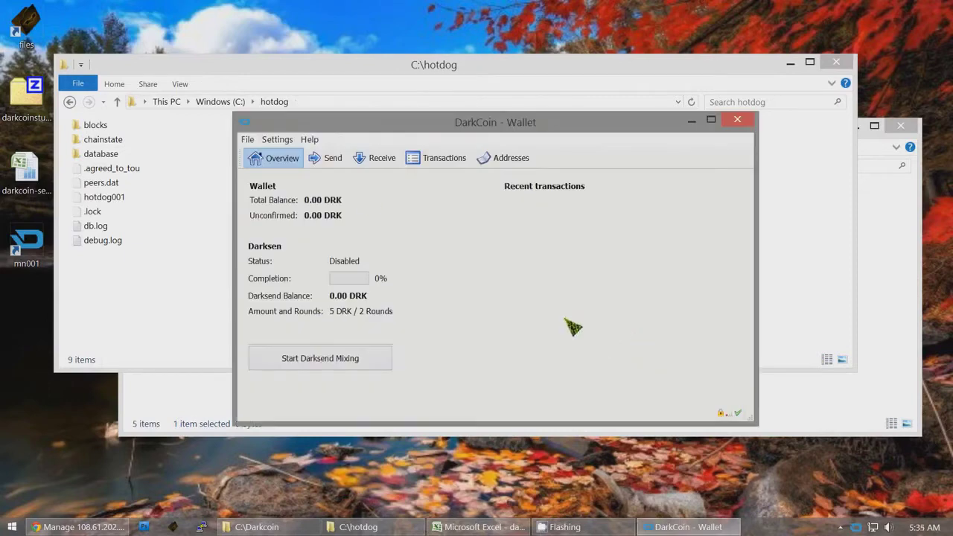
click(309, 139)
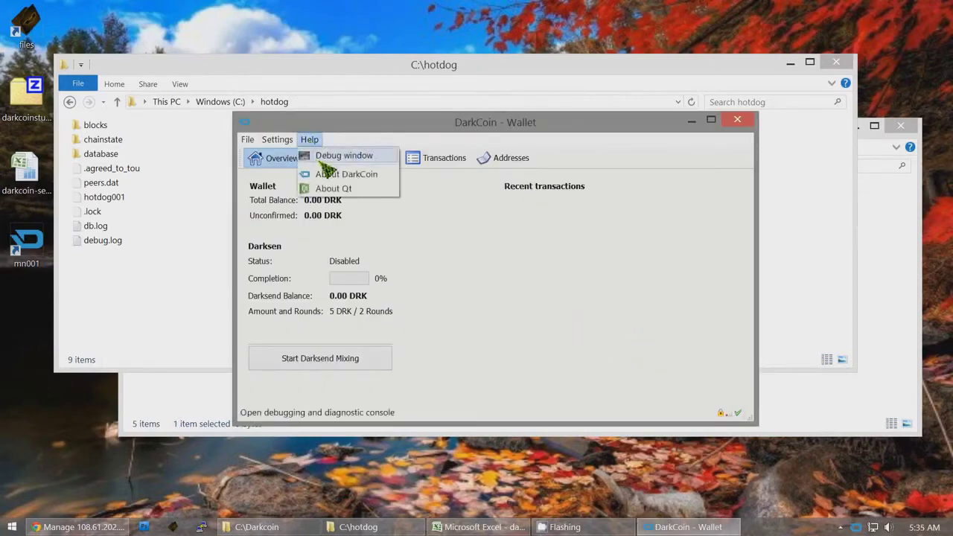
click(329, 158)
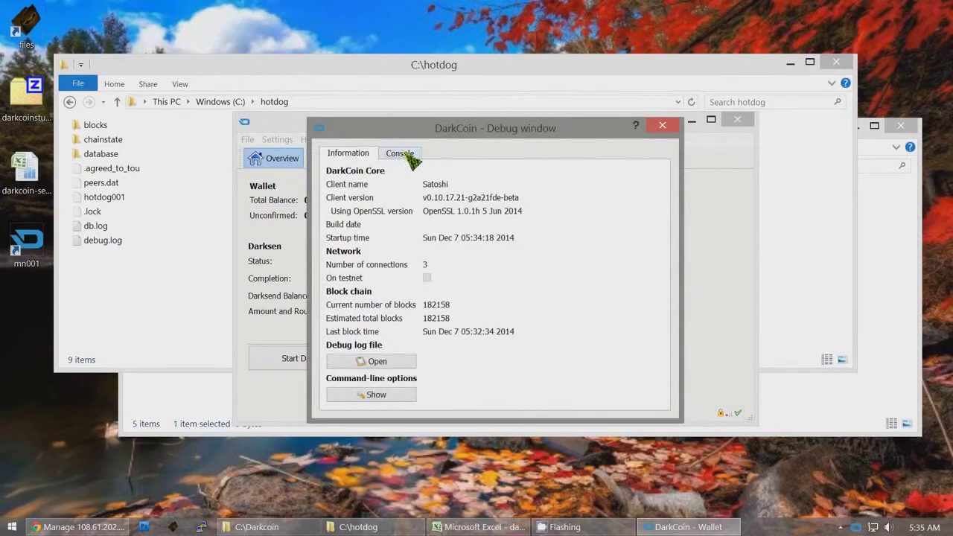
click(405, 154)
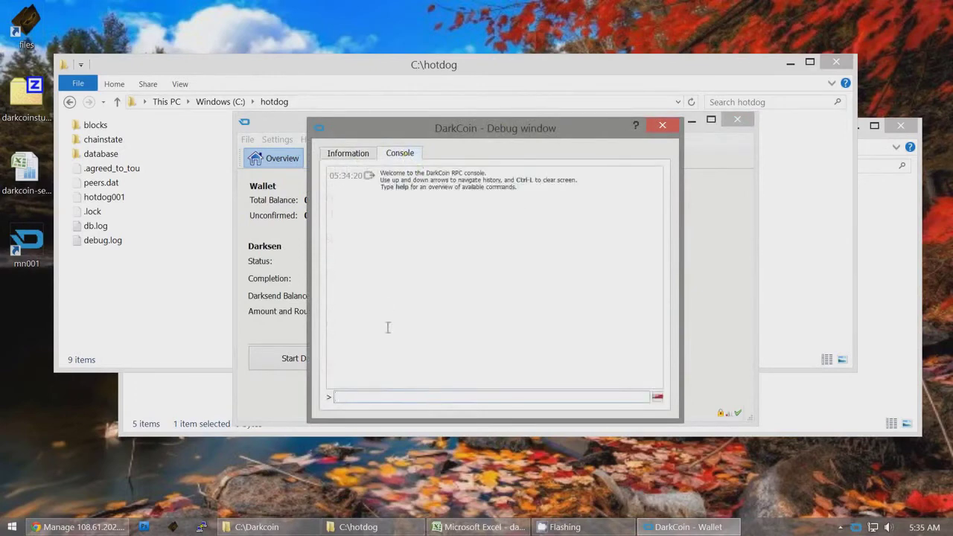
click(455, 527)
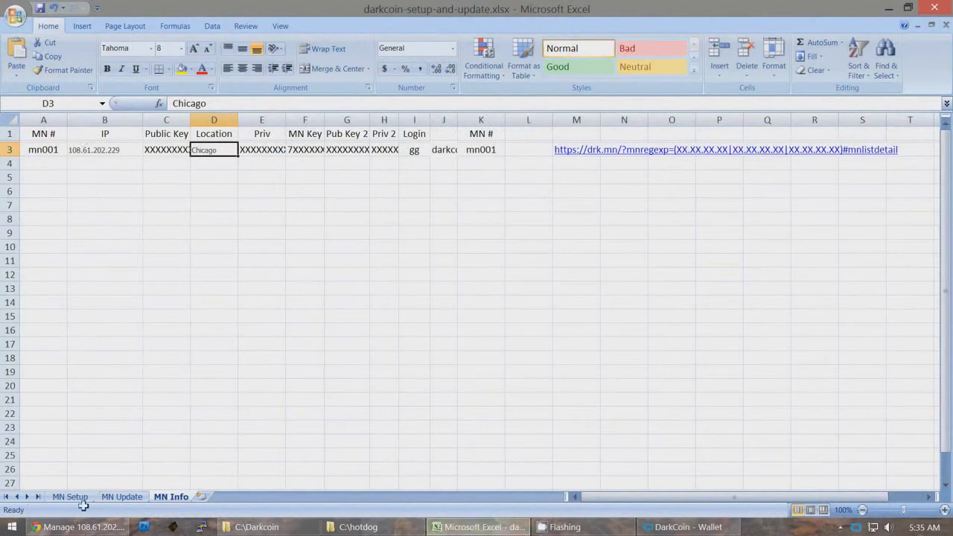
Review the masternode genkey, getaccountaddress 0 and dumpprivkey commands on the MN Setup sheet.
click(70, 497)
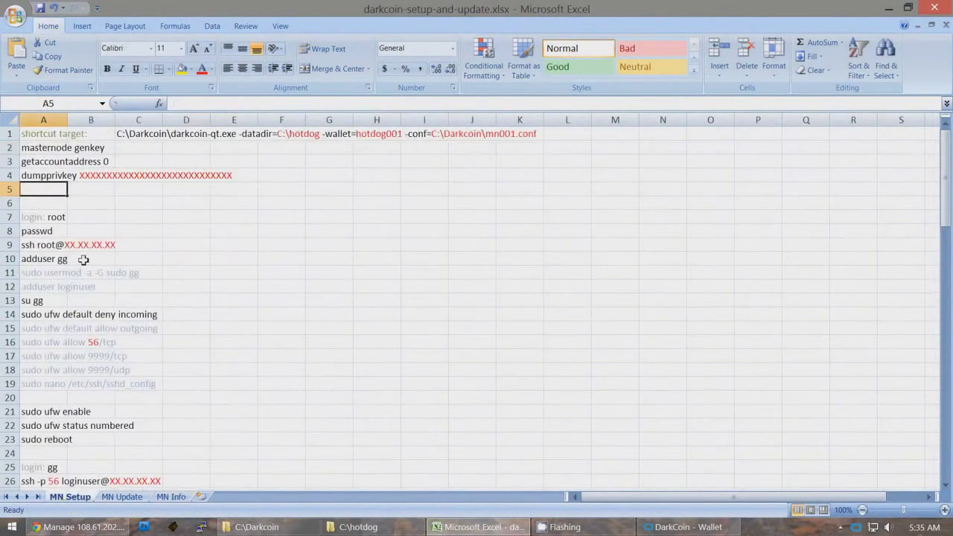
click(42, 150)
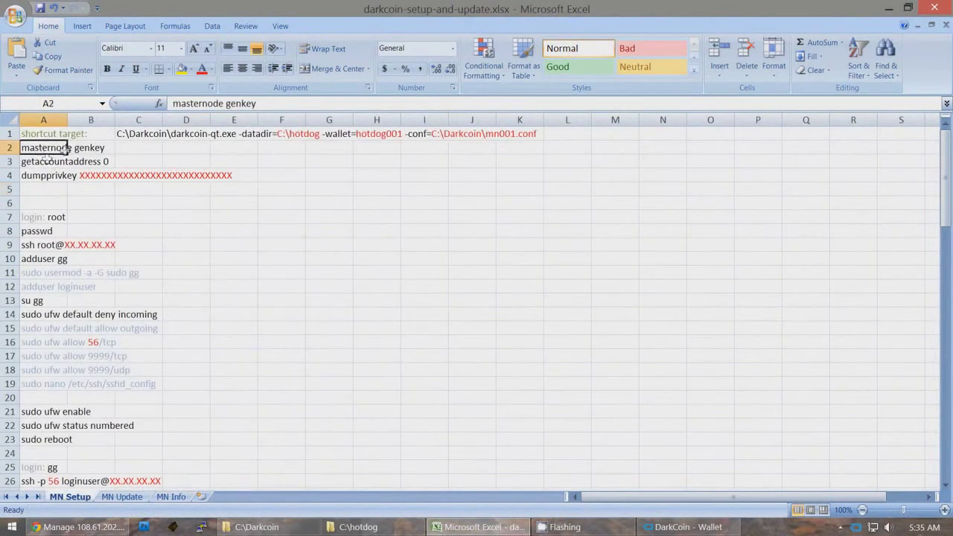
click(34, 165)
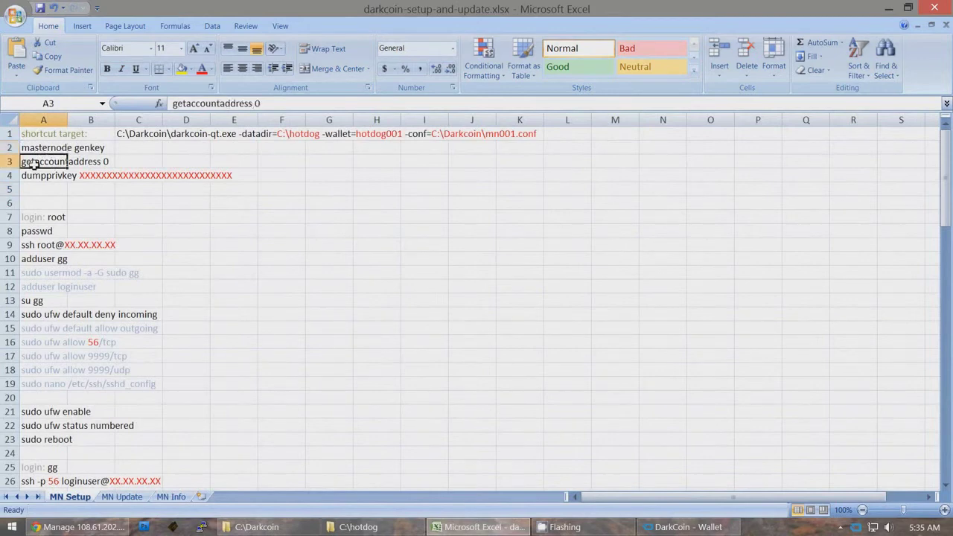
click(36, 179)
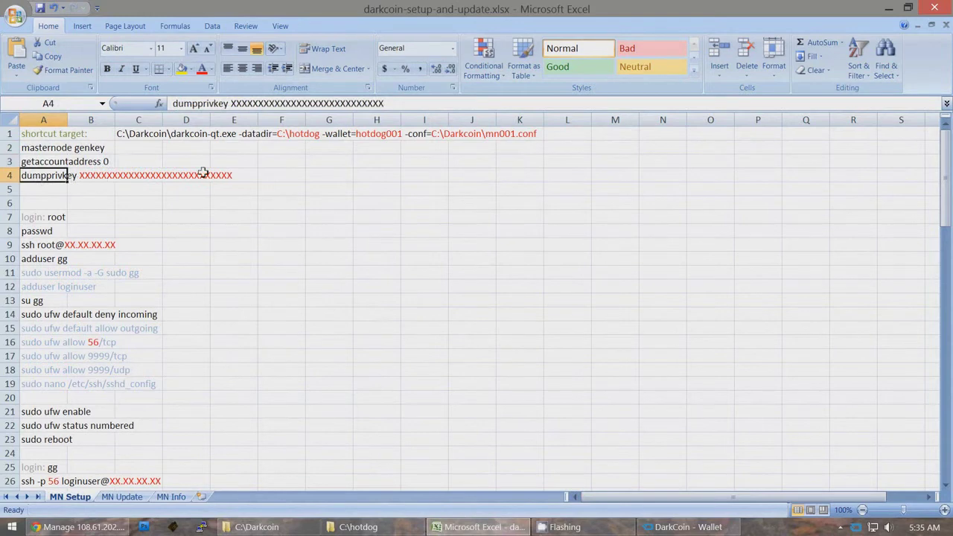
click(682, 527)
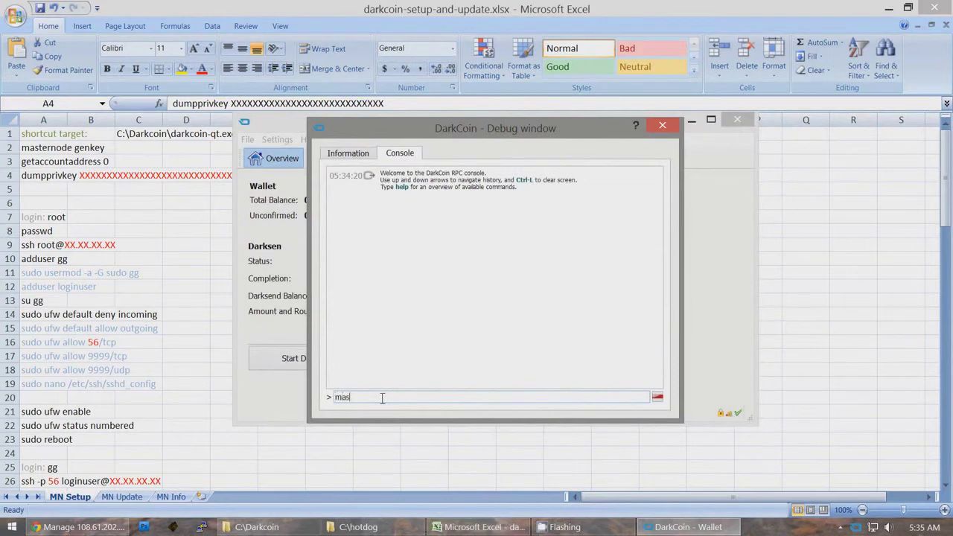
Run the masternode console command and copy the returned wallet address.
text(masternode)
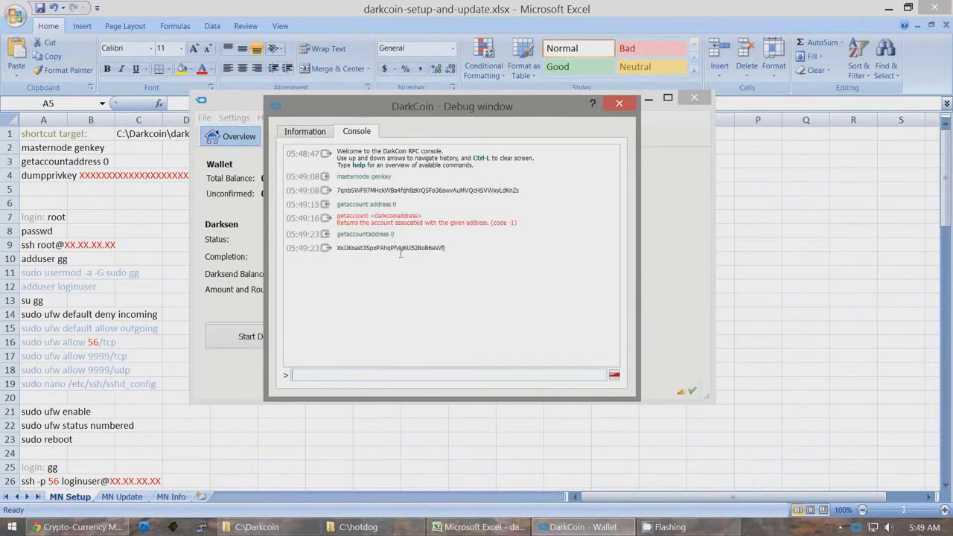
double_click(395, 250)
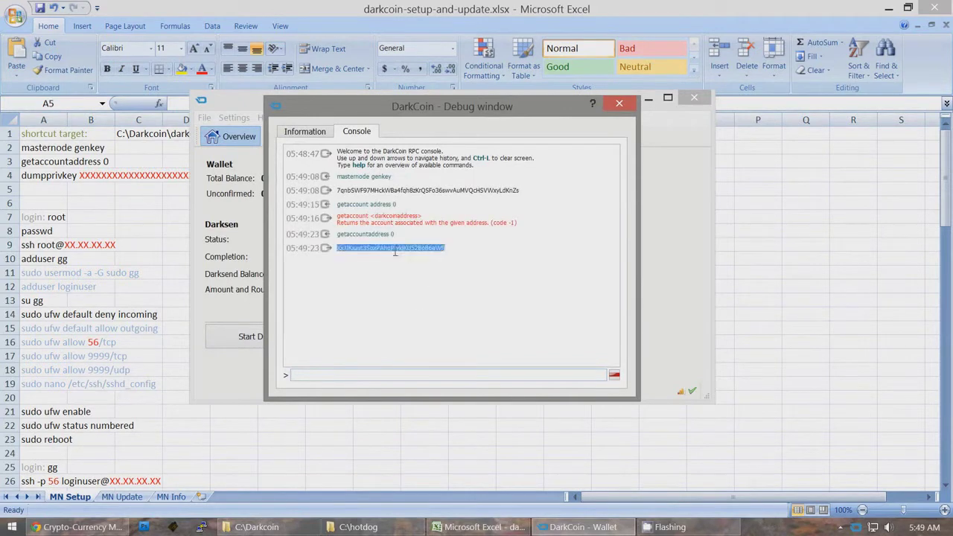
right_click(368, 253)
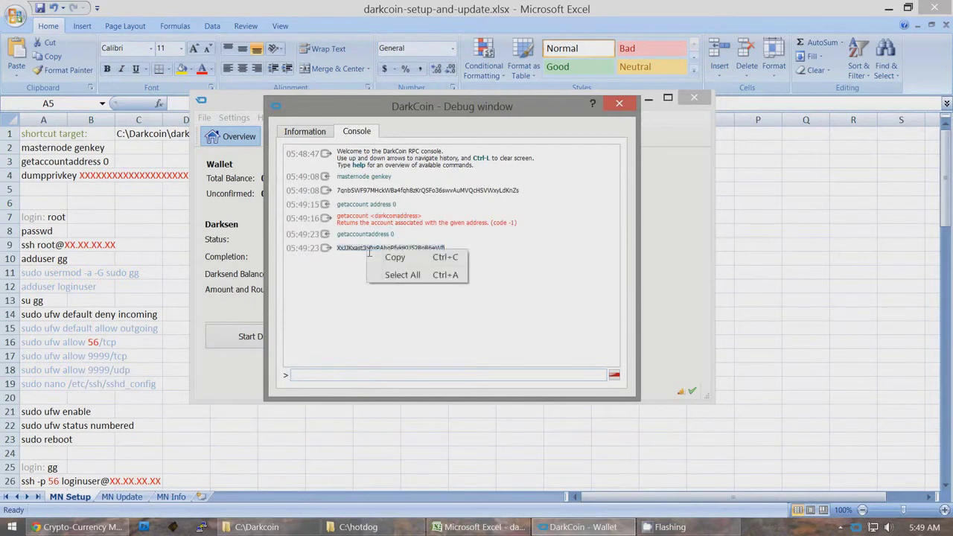
click(395, 257)
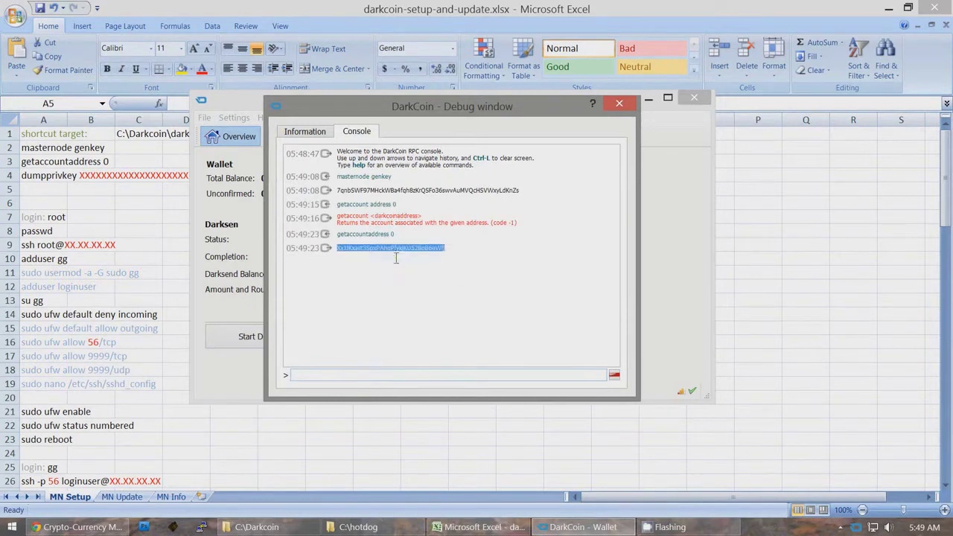
click(403, 376)
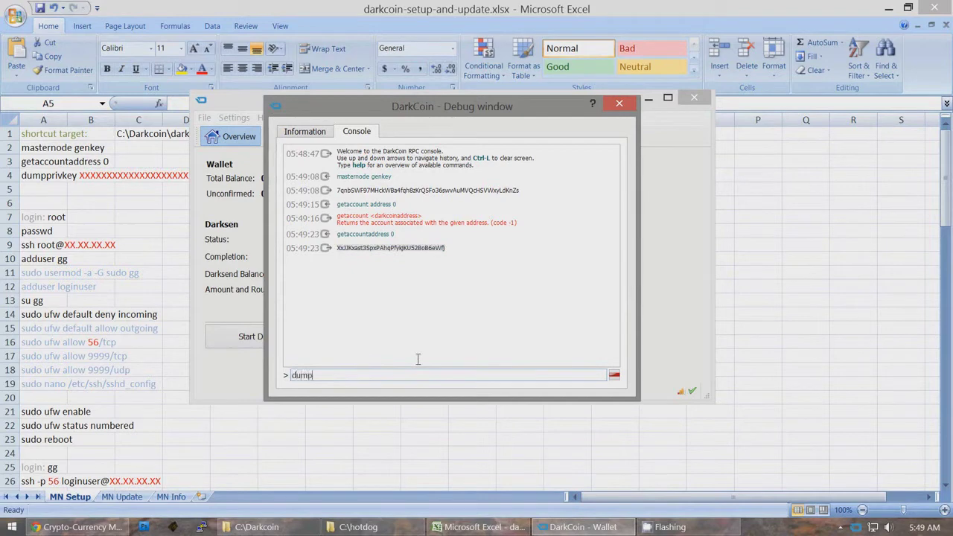
Run dumpprivkey with the pasted wallet address to export its private key.
text(dumpprivkey)
right_click(387, 376)
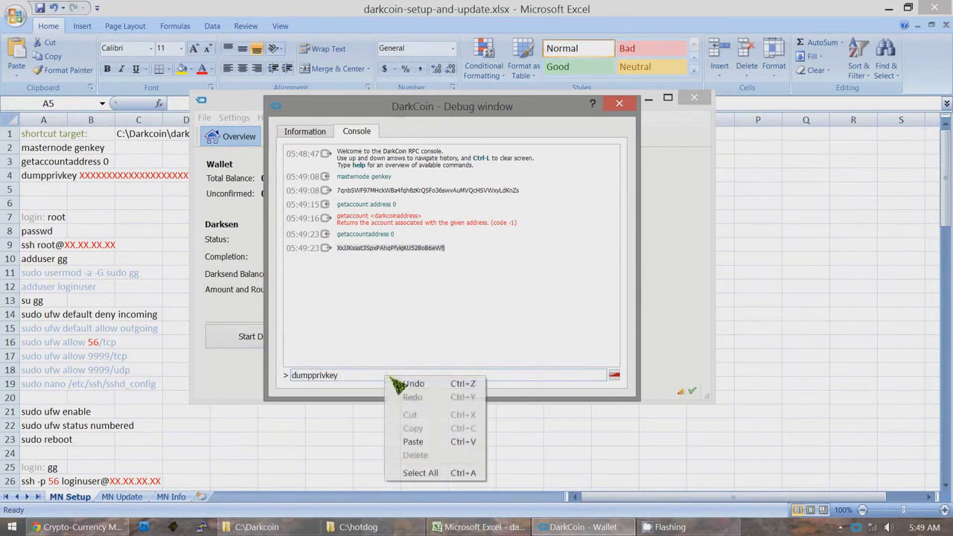
click(436, 445)
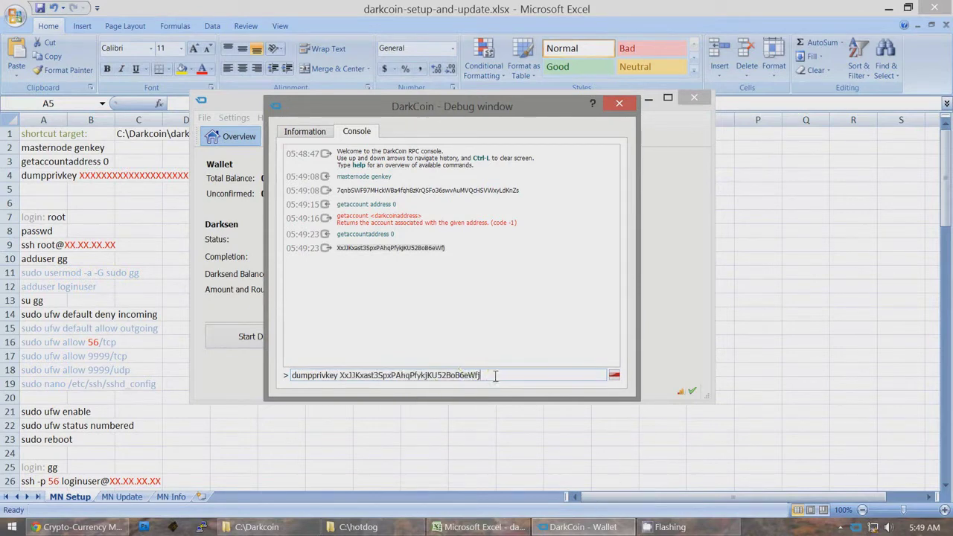
key(Return)
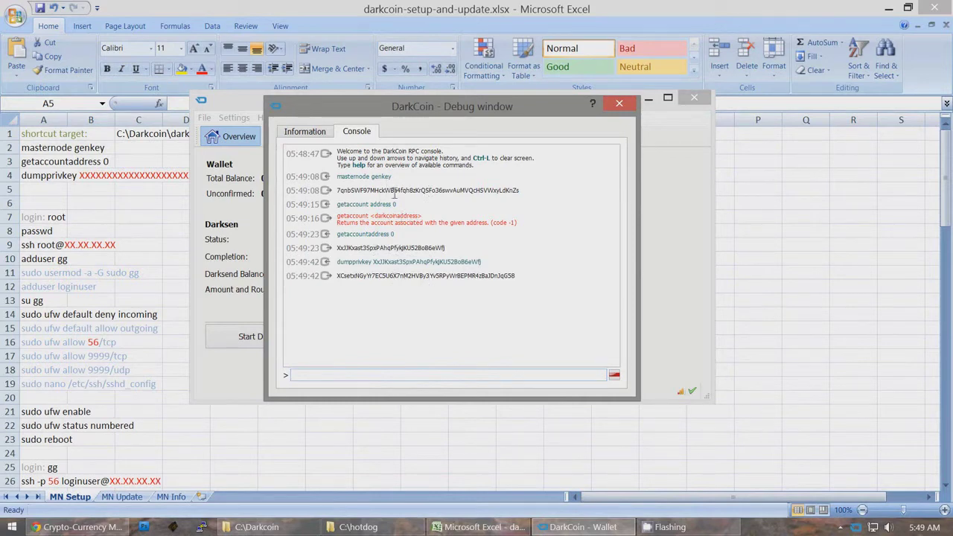
Copy the generated masternode key from the console output.
double_click(394, 190)
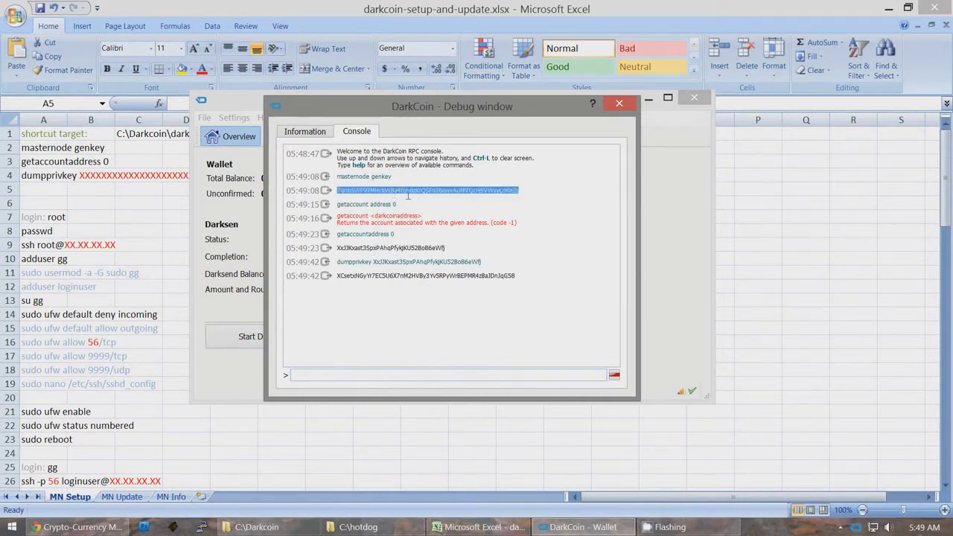
right_click(408, 195)
click(427, 197)
Paste the masternode key into cell F3 under MN Key on the MN Info sheet.
click(298, 9)
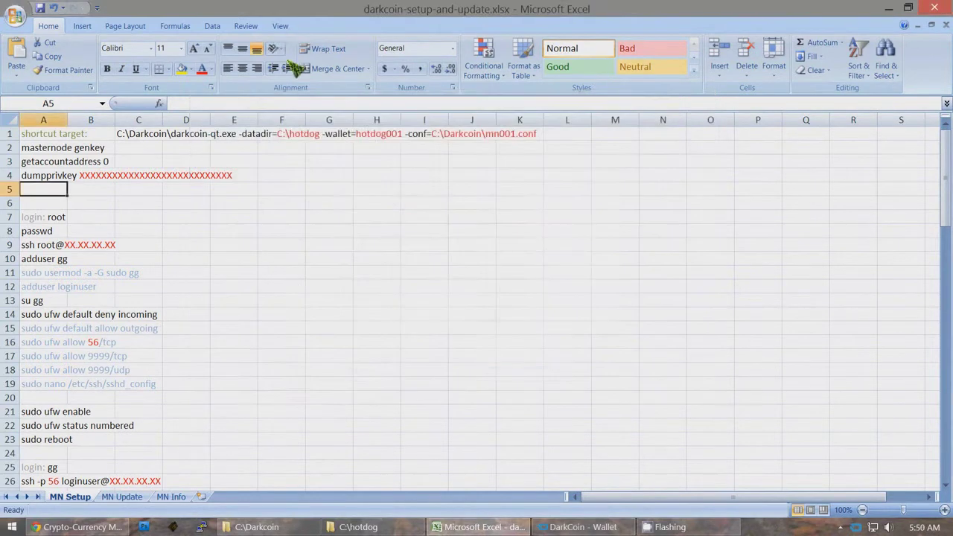
click(171, 497)
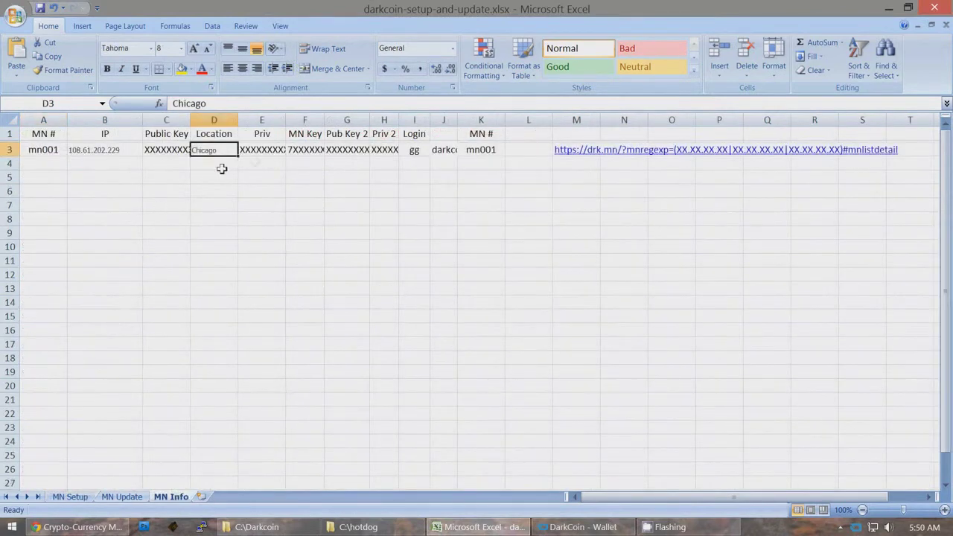
click(303, 151)
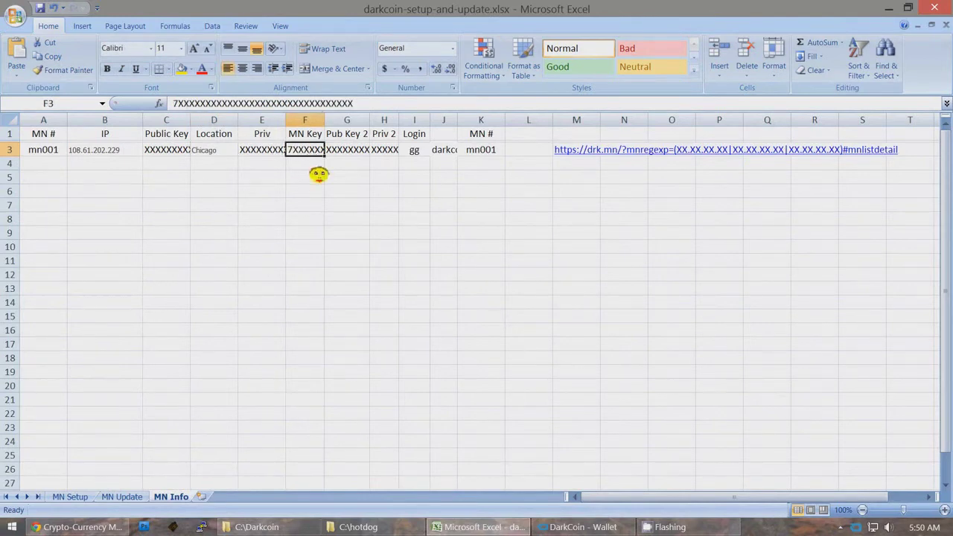
key(ctrl+v)
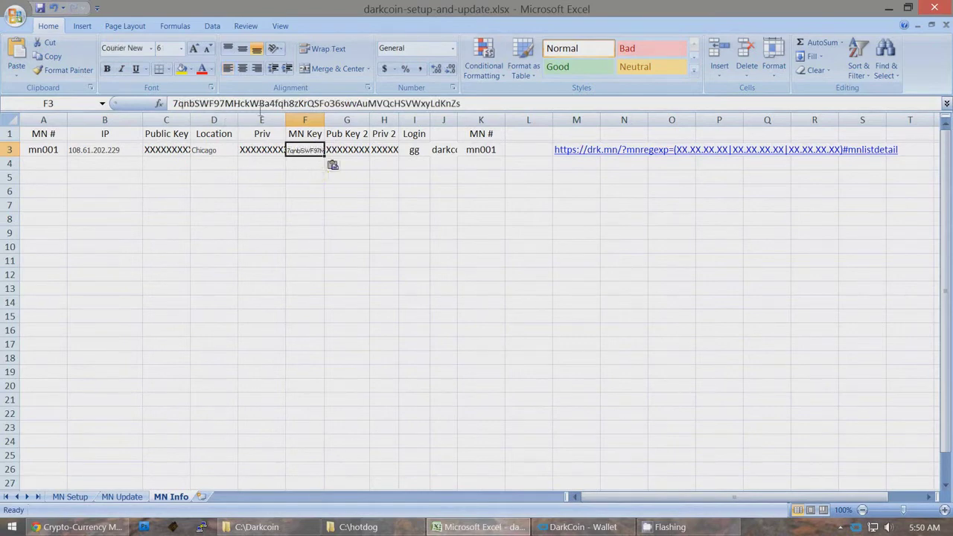
key(alt+Tab)
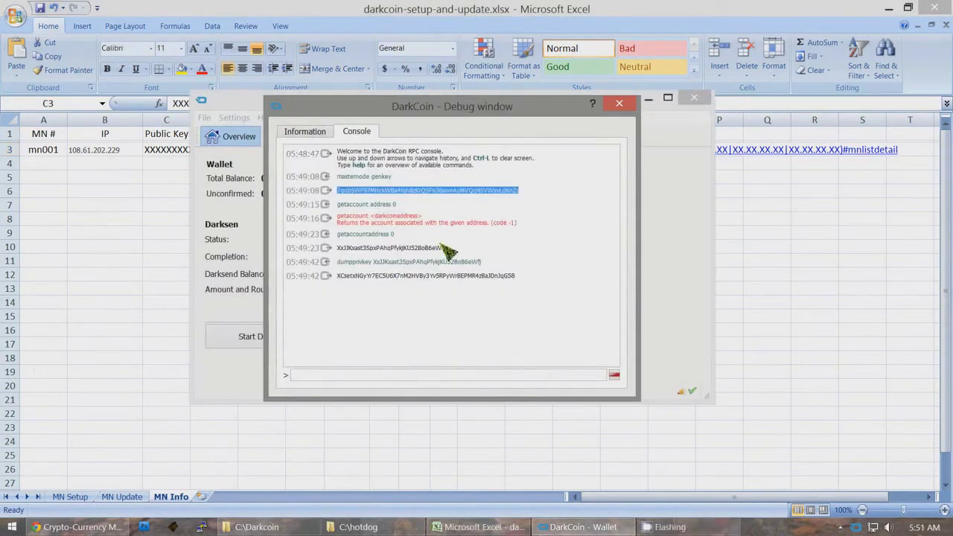
Copy the account address from the console into cell C3.
double_click(389, 249)
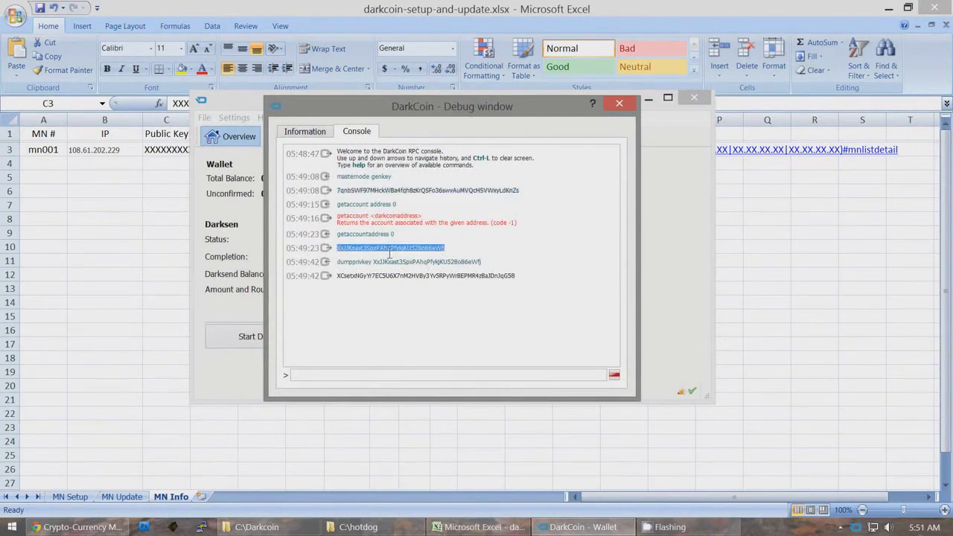
right_click(394, 252)
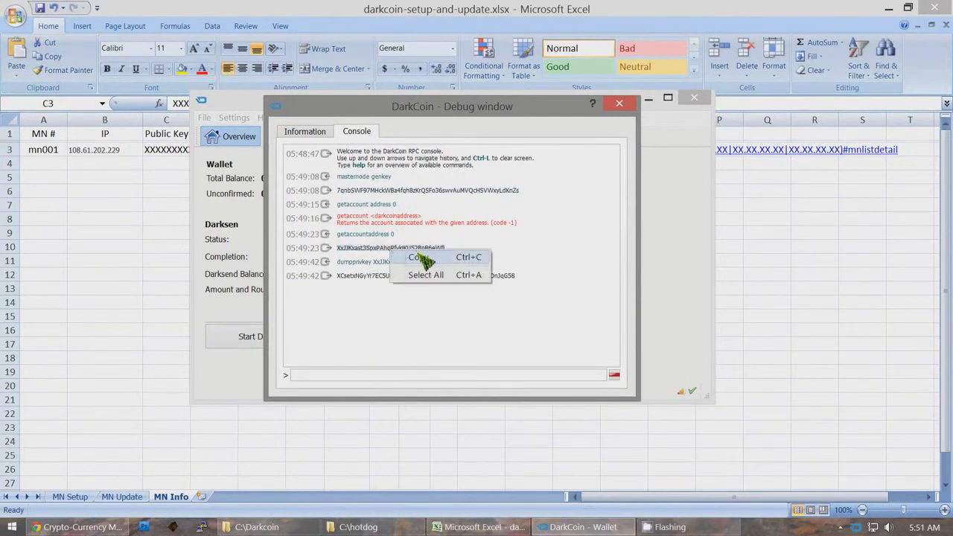
click(419, 257)
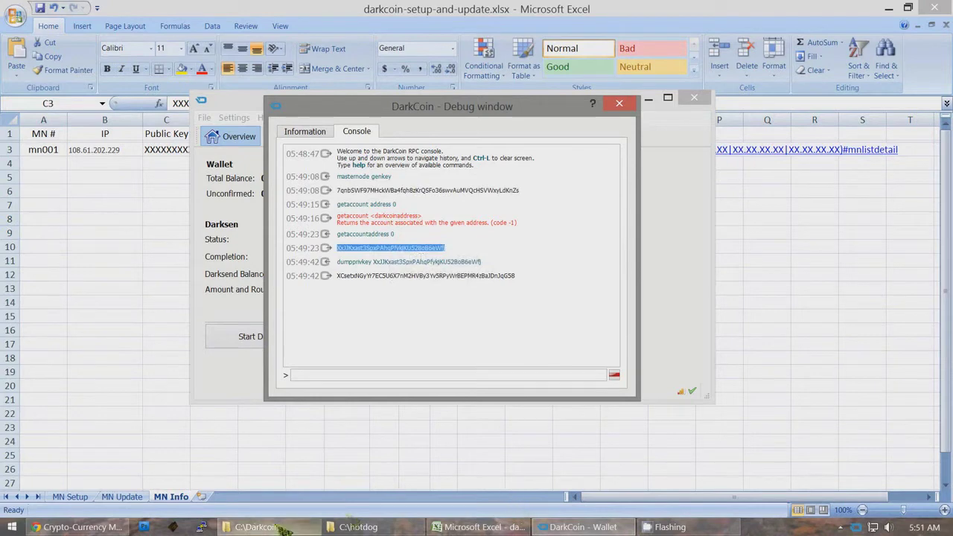
click(456, 528)
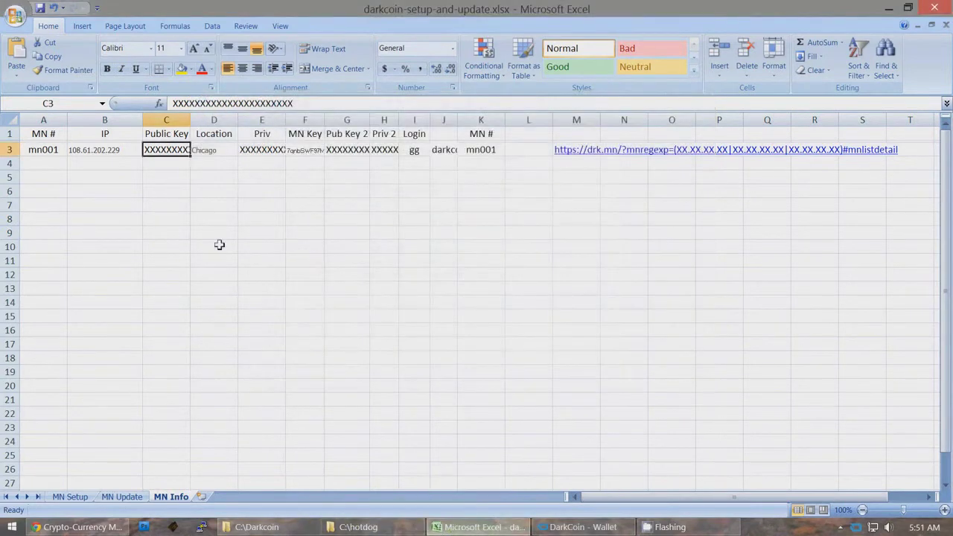
key(ctrl+v)
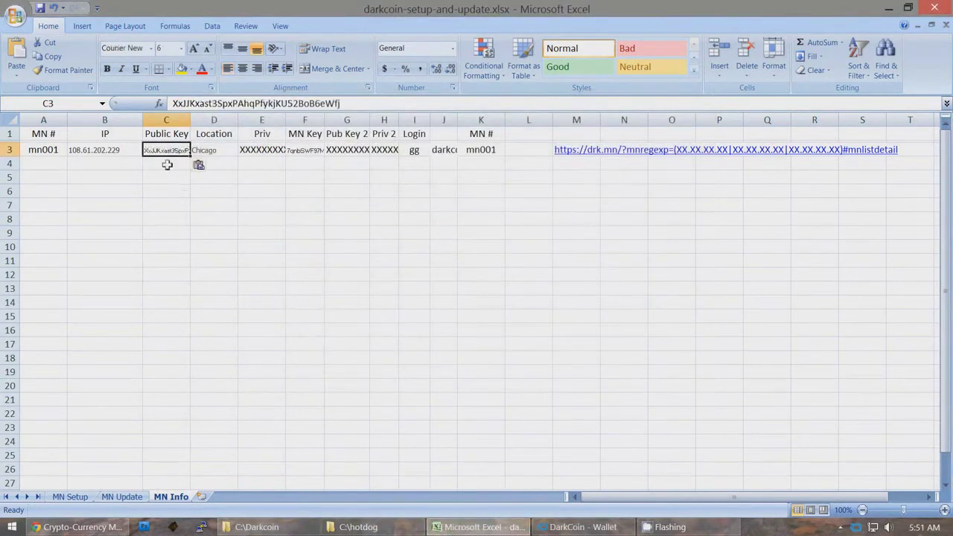
Copy the private key into cell E3 under Priv and save the workbook.
click(581, 528)
double_click(424, 276)
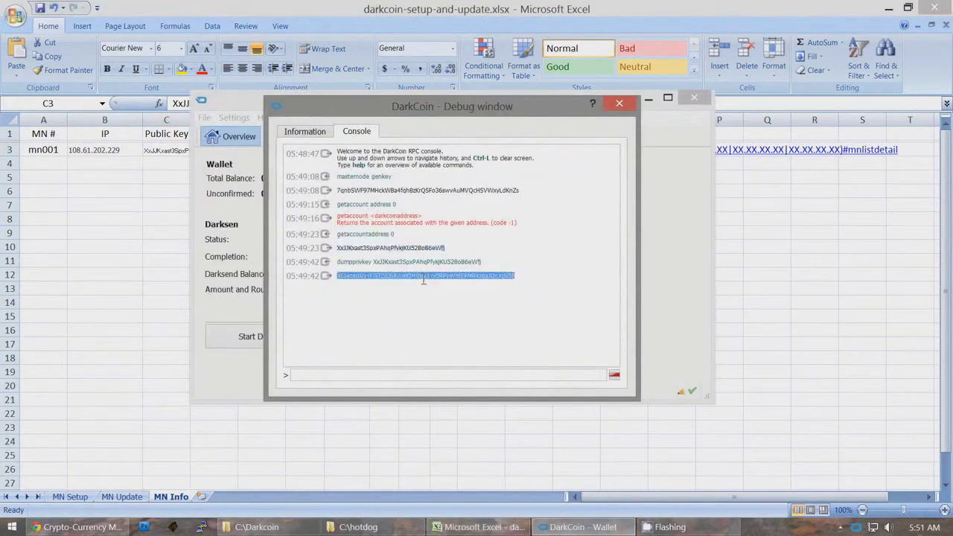
right_click(424, 280)
click(449, 290)
key(alt+Tab)
click(262, 152)
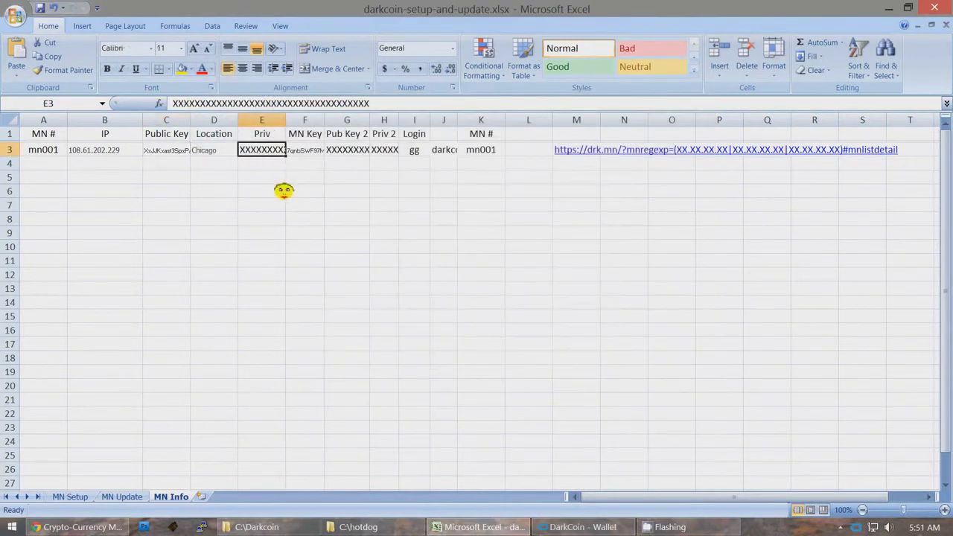
key(ctrl+v)
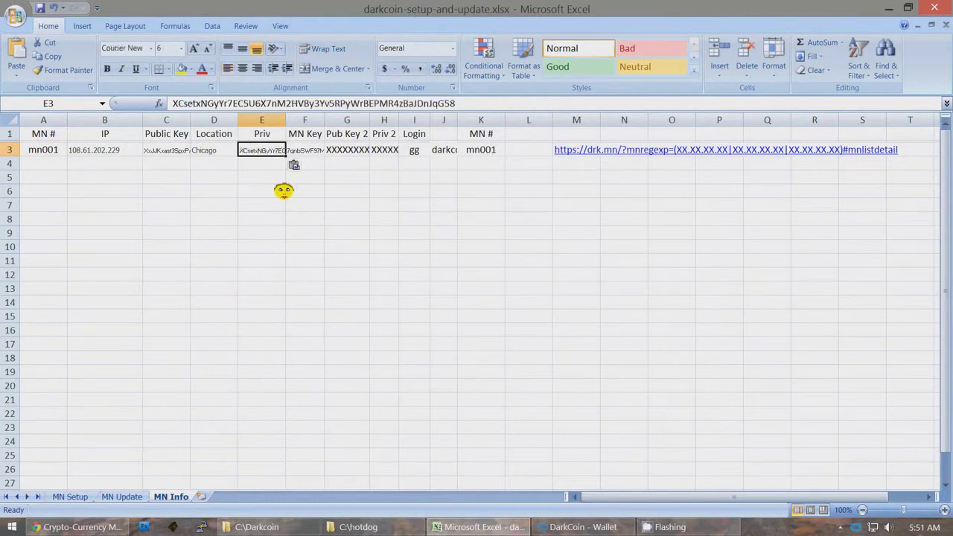
click(42, 7)
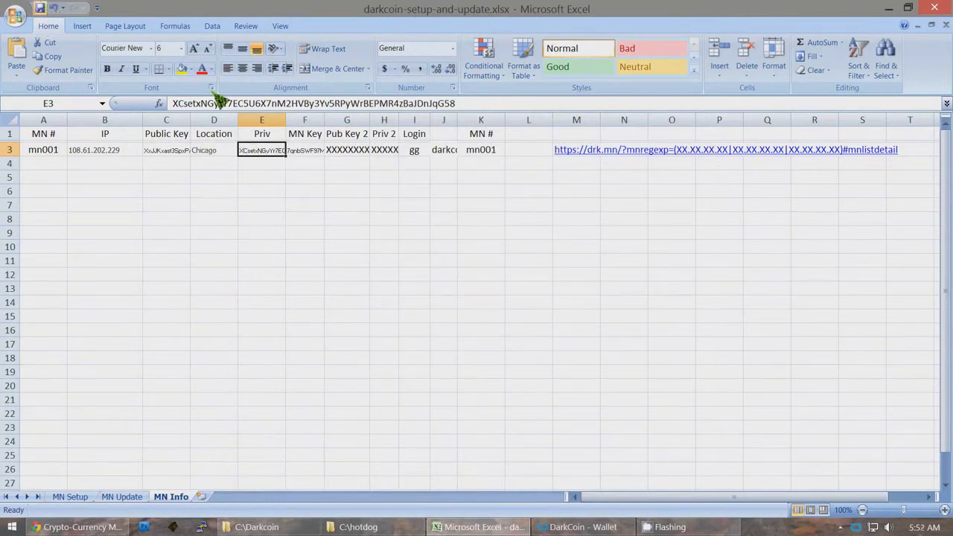
click(351, 152)
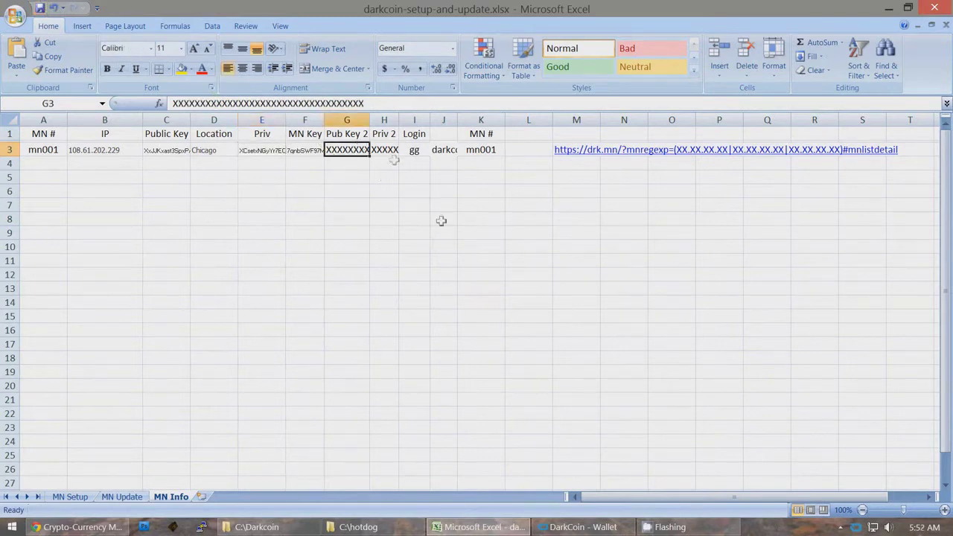
click(581, 527)
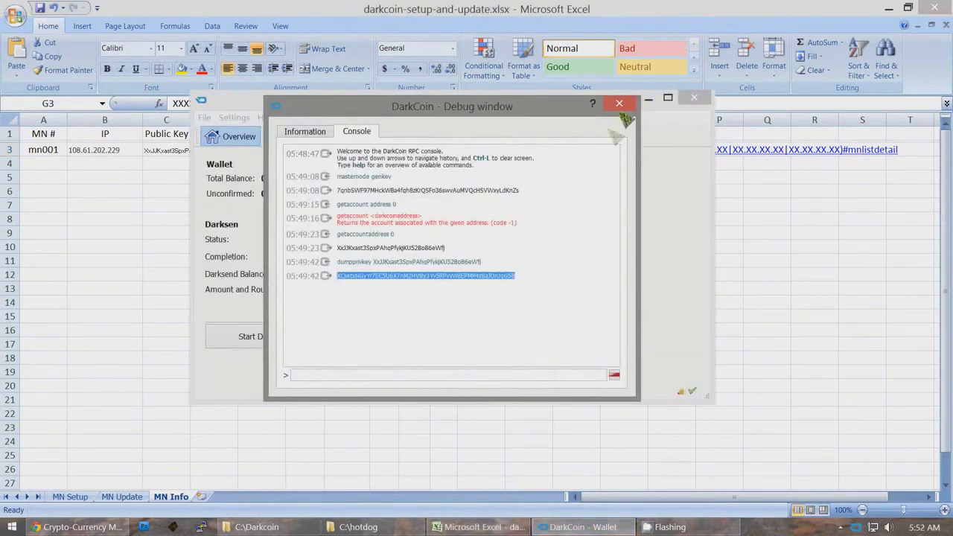
Copy the unlabelled address from the Receive tab and paste it into Excel cell G3.
click(619, 104)
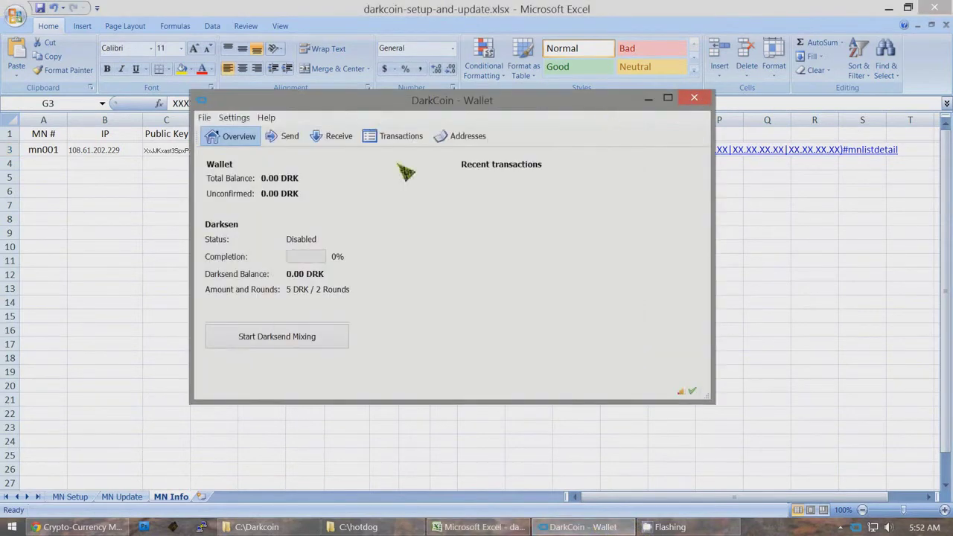
click(339, 136)
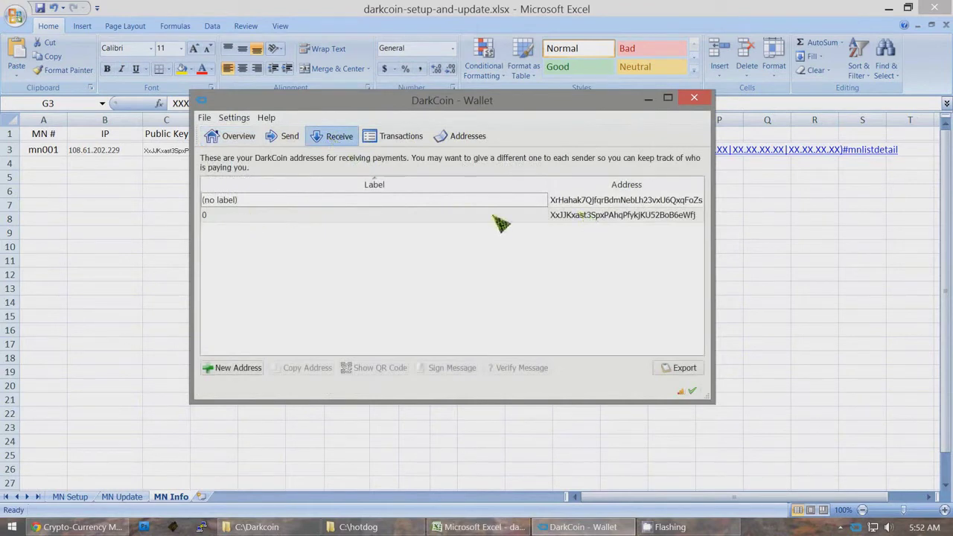
click(586, 201)
right_click(585, 201)
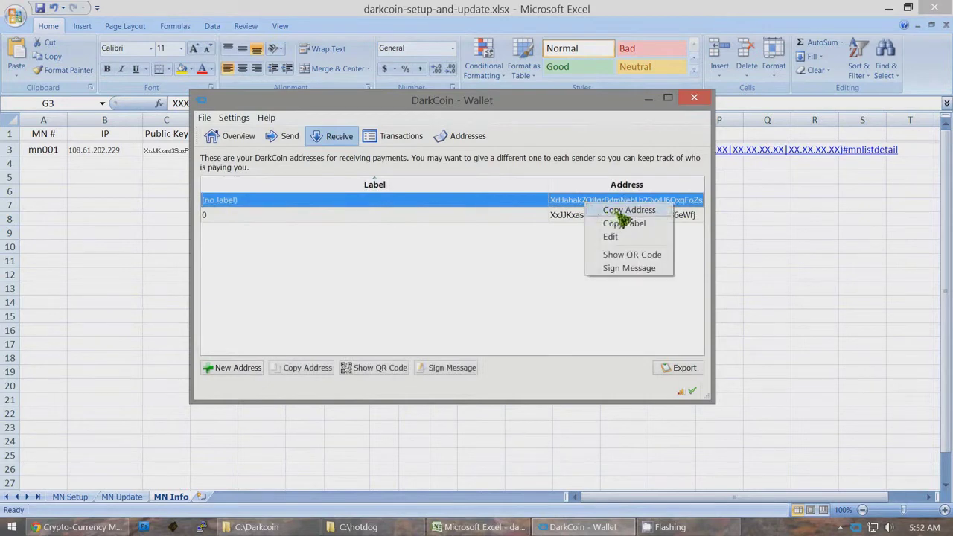
click(617, 212)
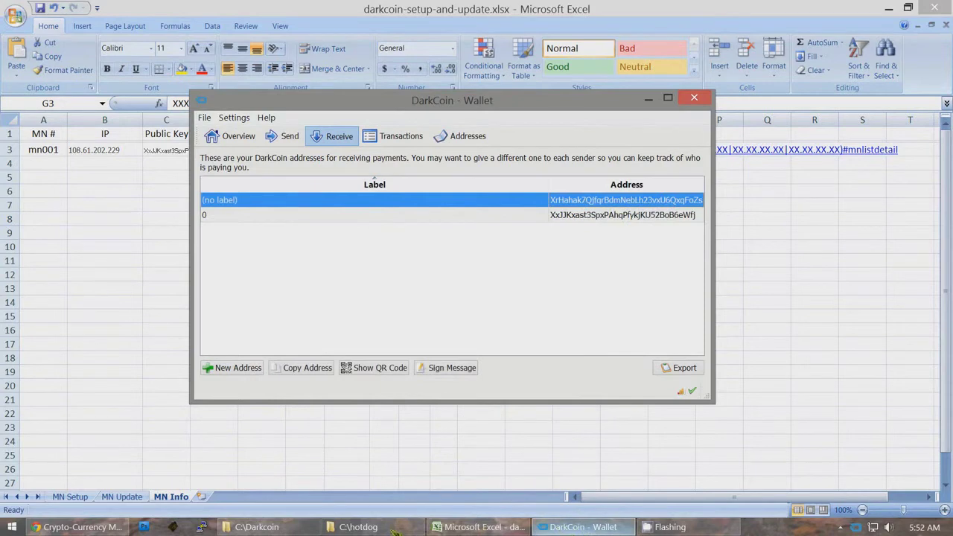
click(465, 528)
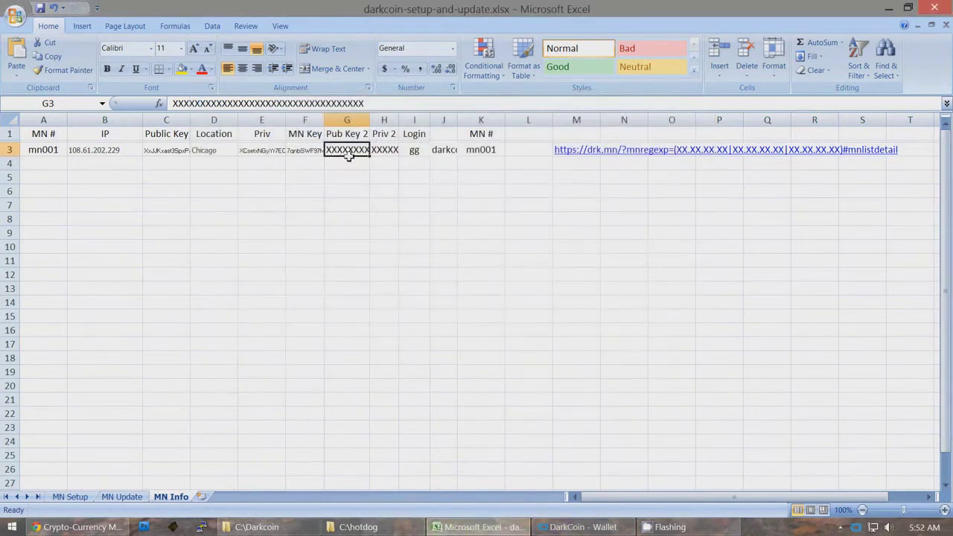
key(ctrl+v)
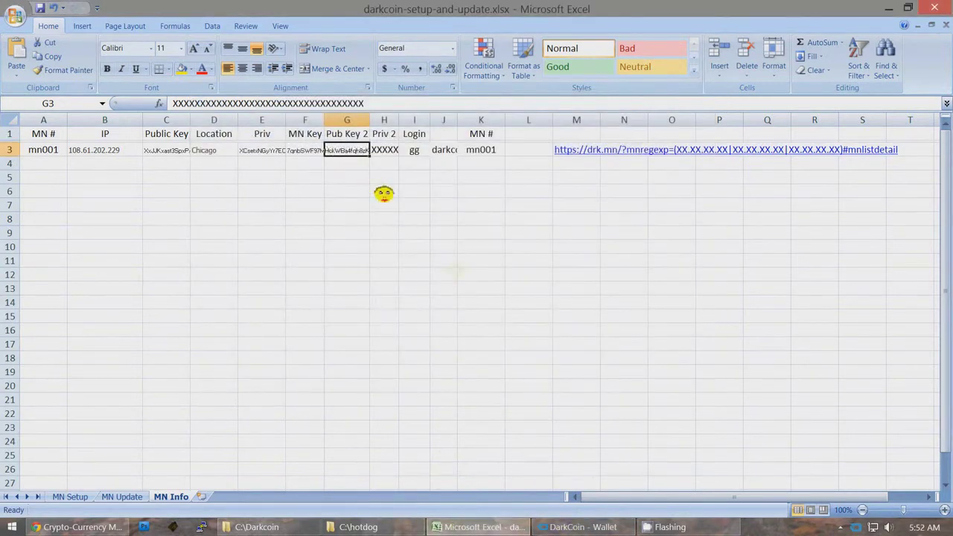
key(ctrl+v)
click(599, 527)
Run dumpprivkey on the unlabelled address in the debug console and select the exported key.
click(266, 119)
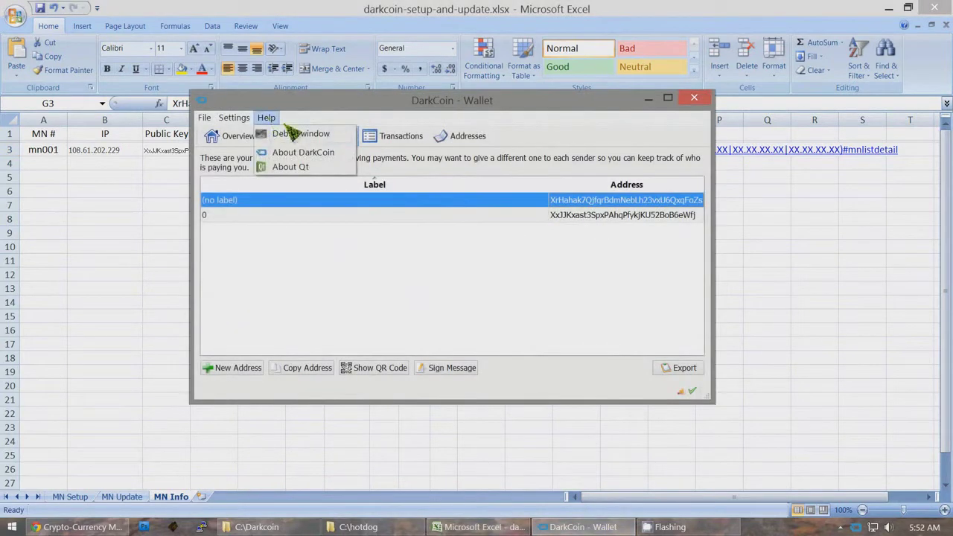
click(289, 132)
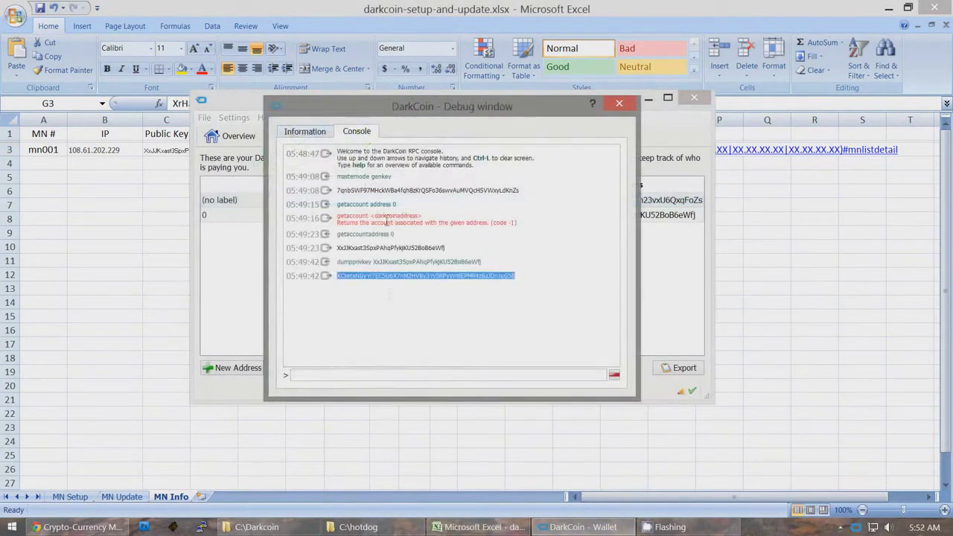
click(396, 371)
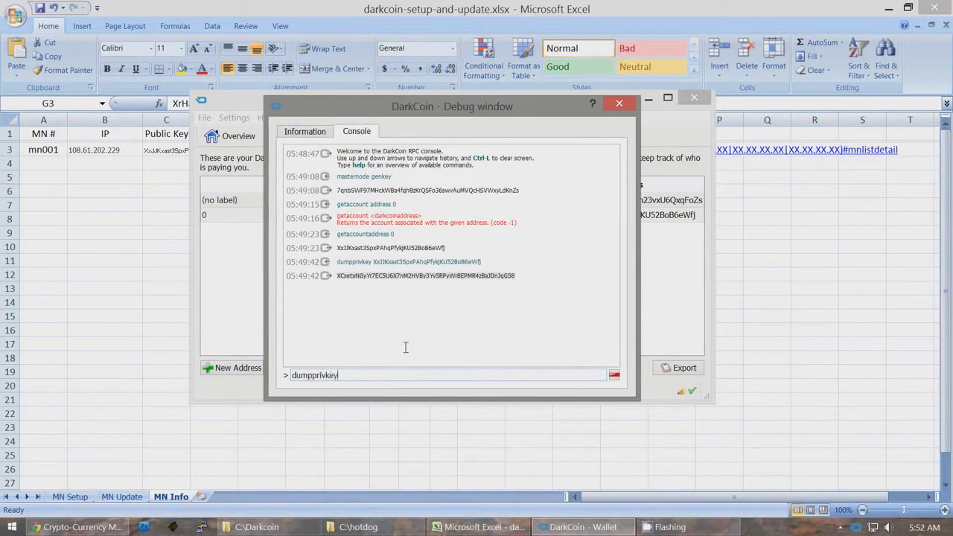
right_click(400, 376)
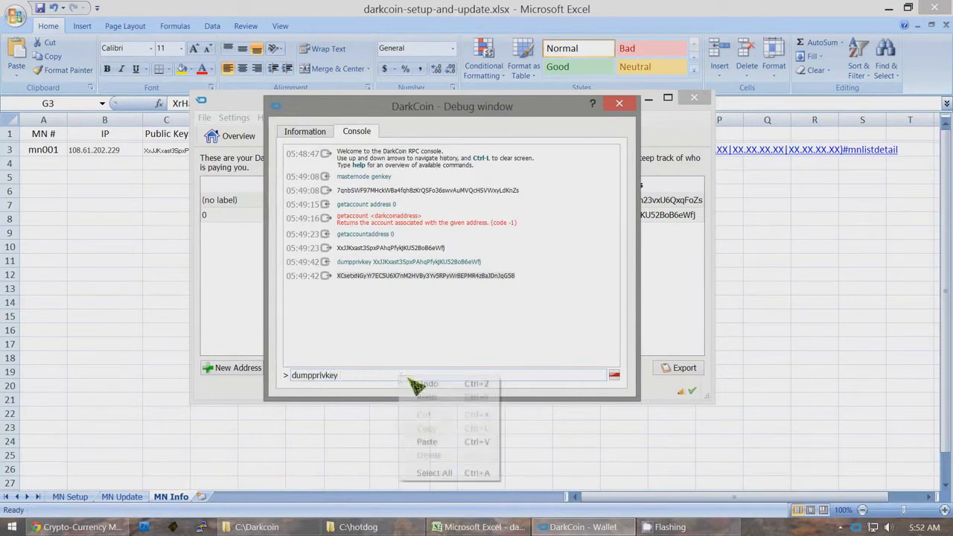
click(429, 442)
key(Return)
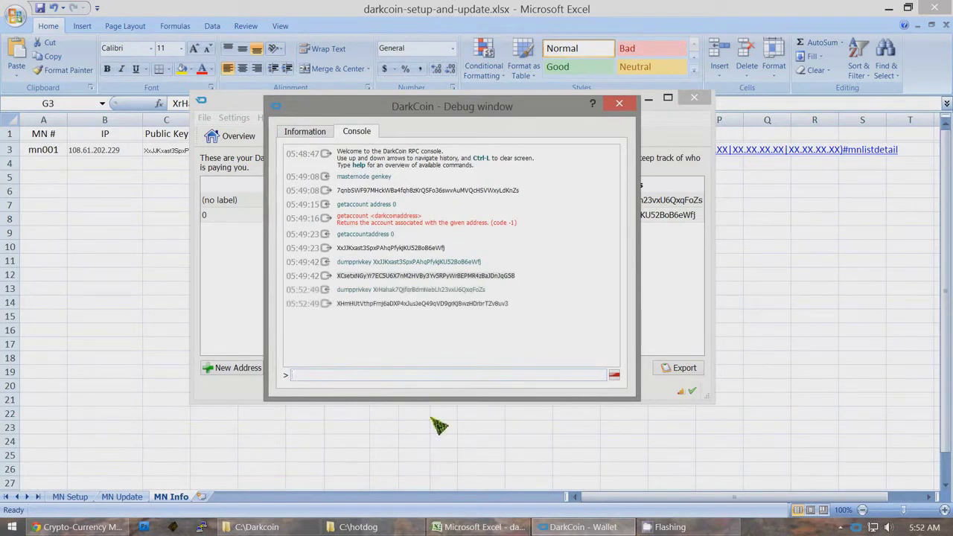
double_click(447, 304)
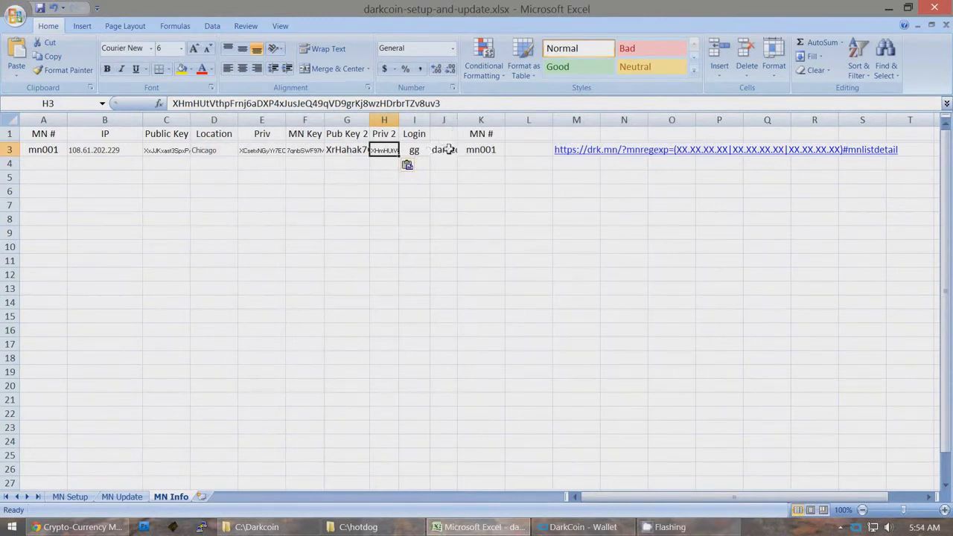
Replace XX.XX.XX.XX in J3's grep command with B3's IP 108.61.202.229.
click(452, 153)
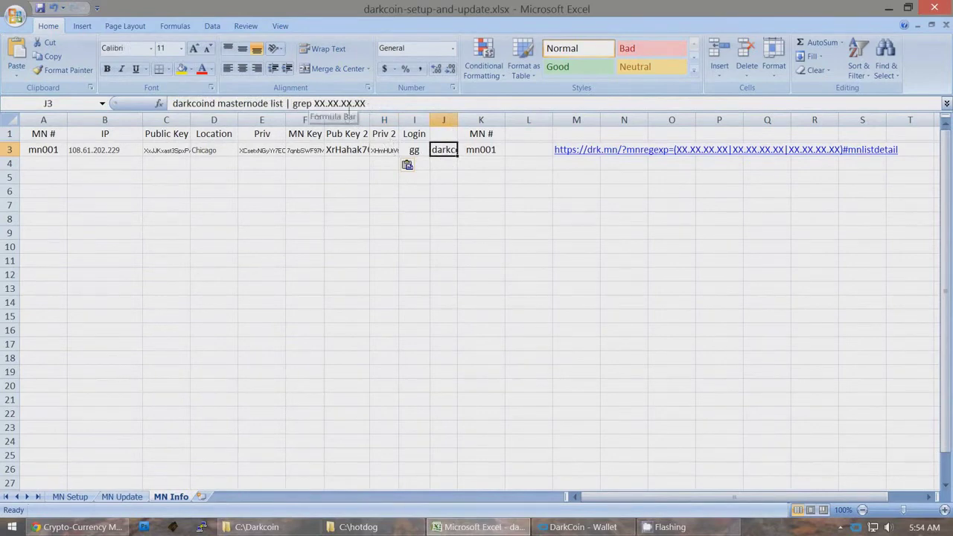
click(87, 151)
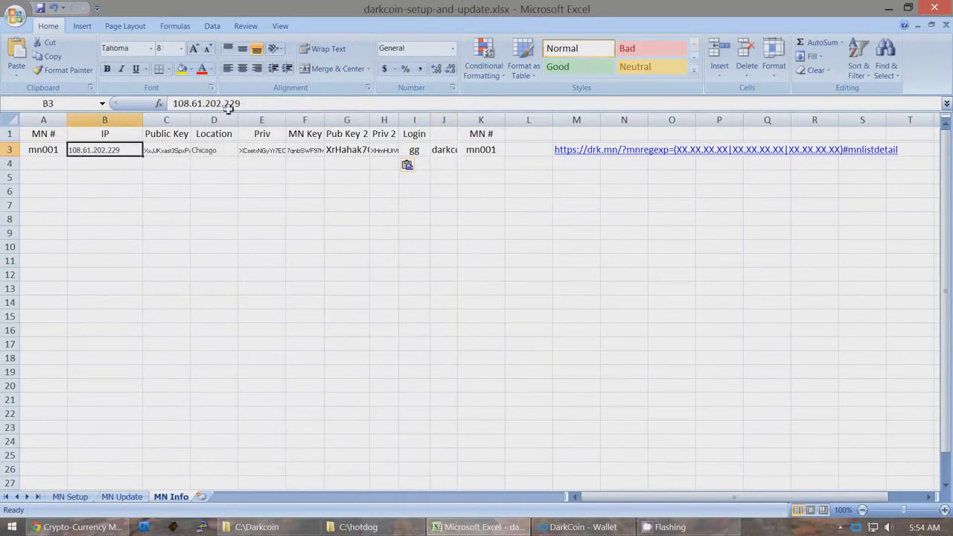
drag(253, 104, 170, 103)
key(ctrl+c)
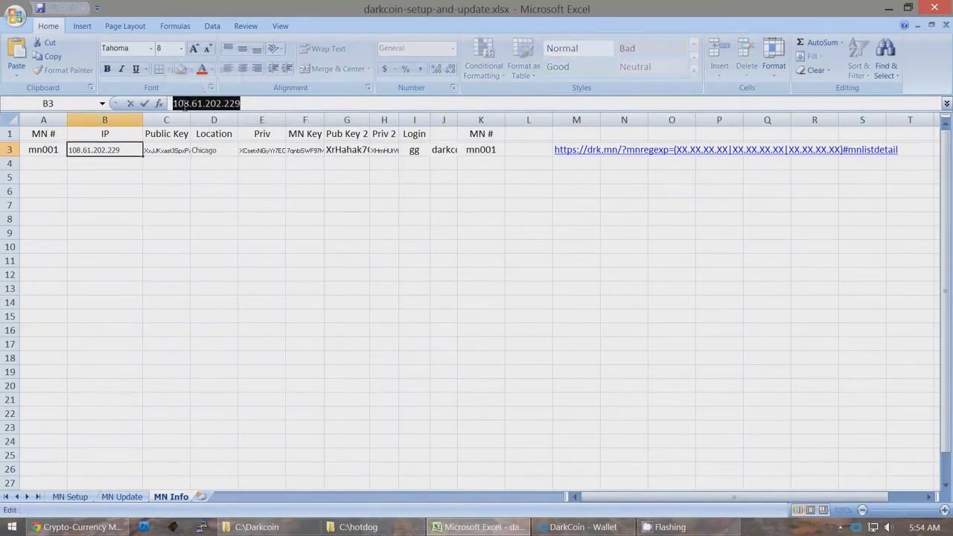
click(444, 151)
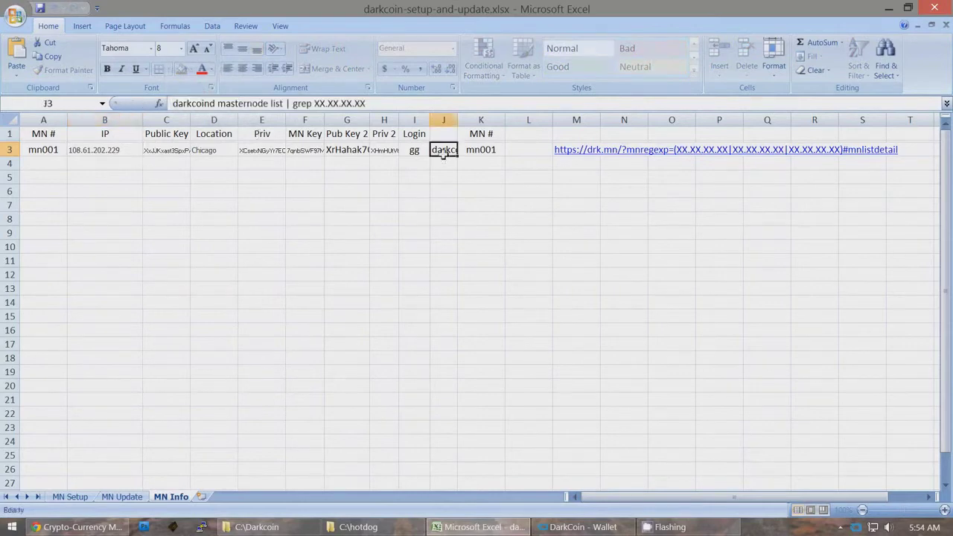
click(317, 103)
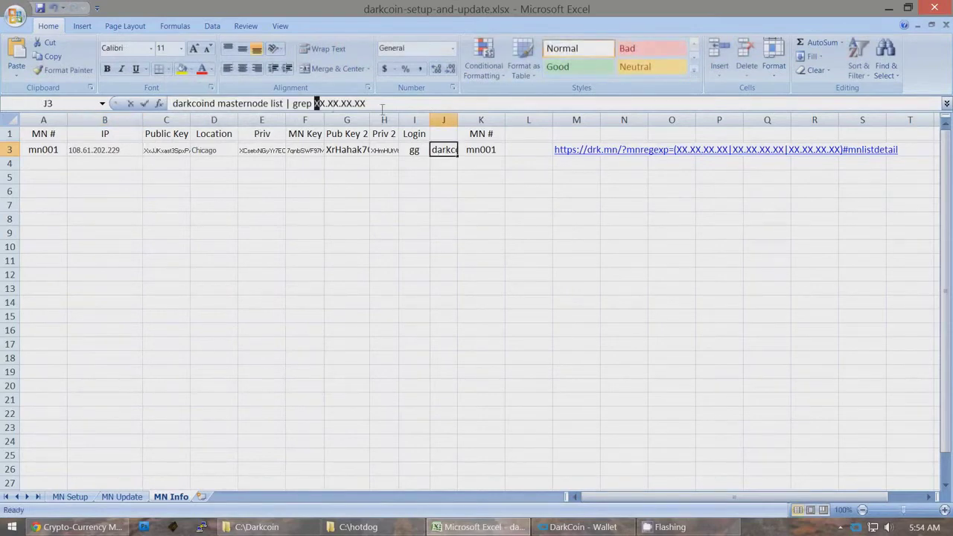
drag(315, 104, 396, 106)
key(ctrl+v)
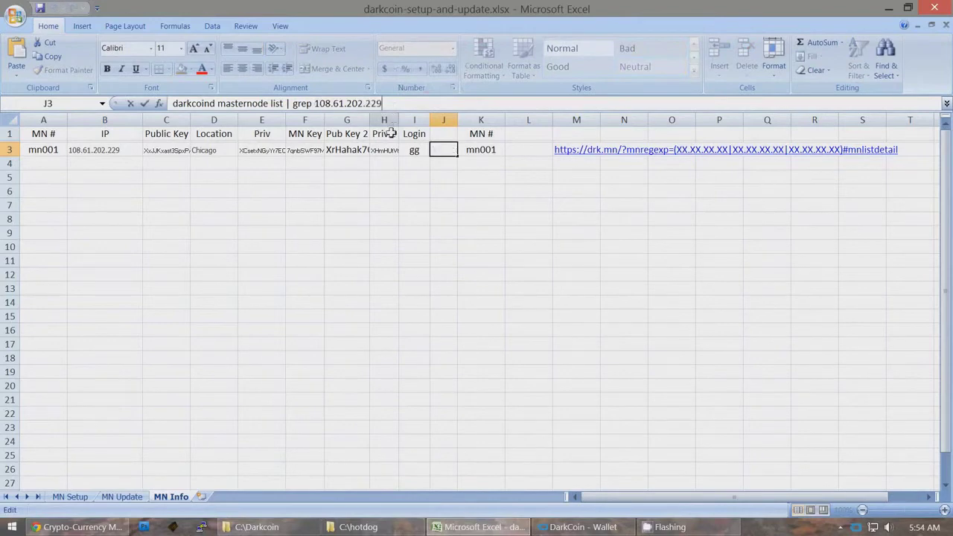
key(Return)
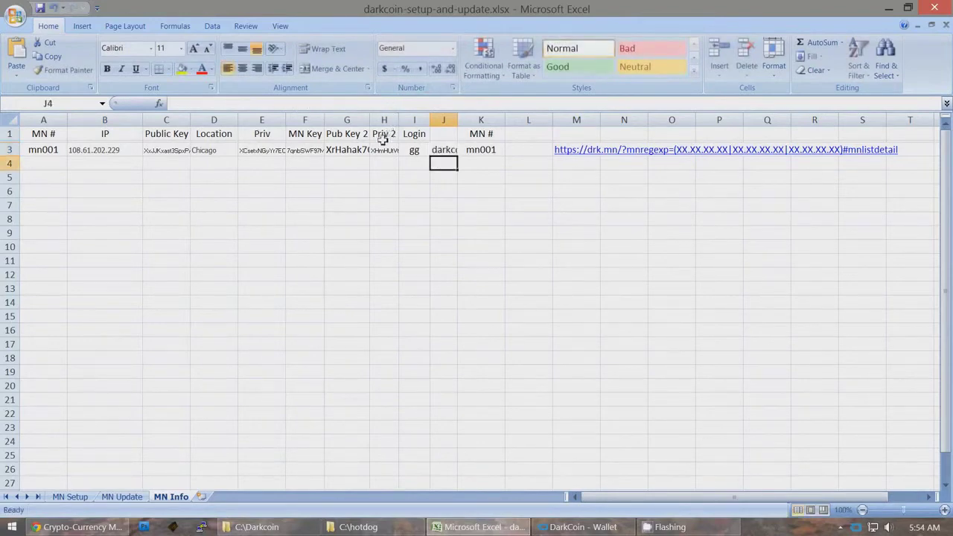
click(449, 149)
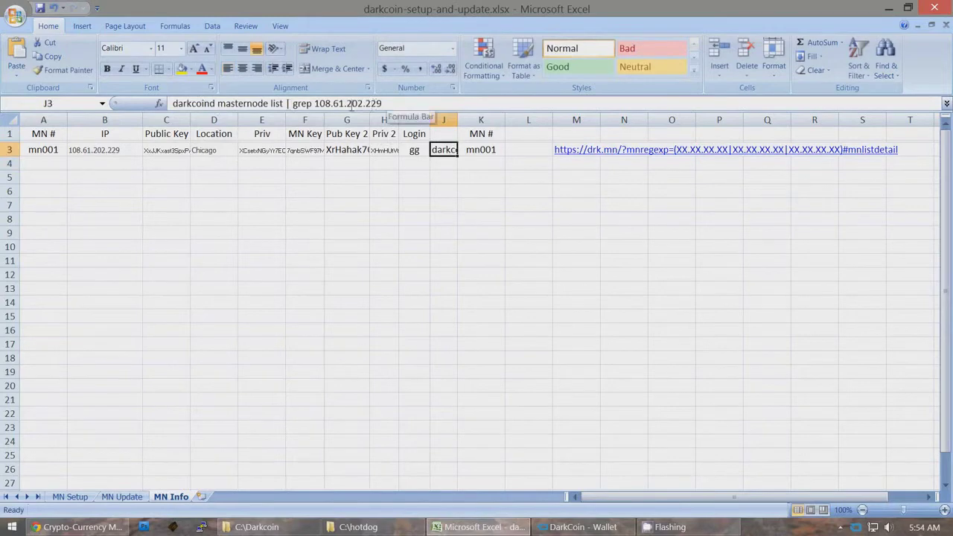
click(44, 163)
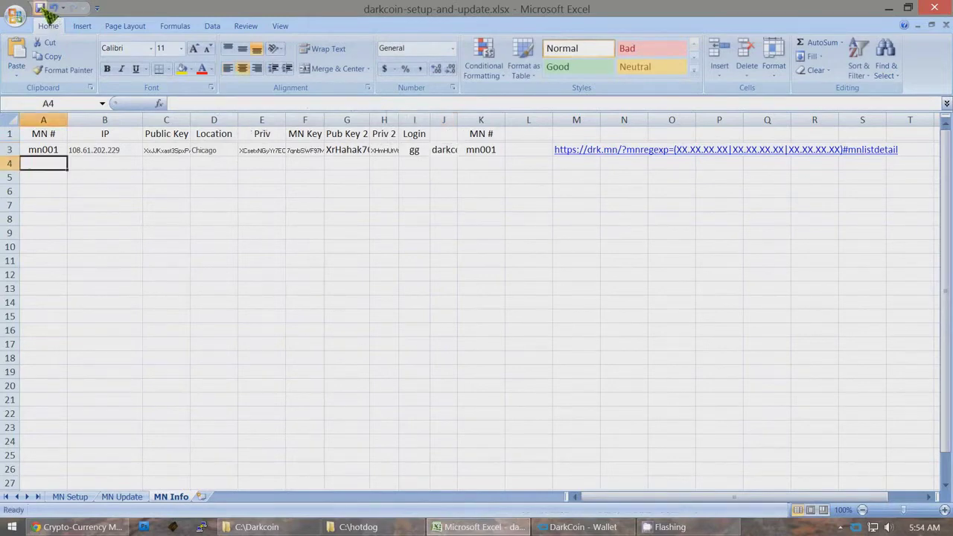
click(22, 22)
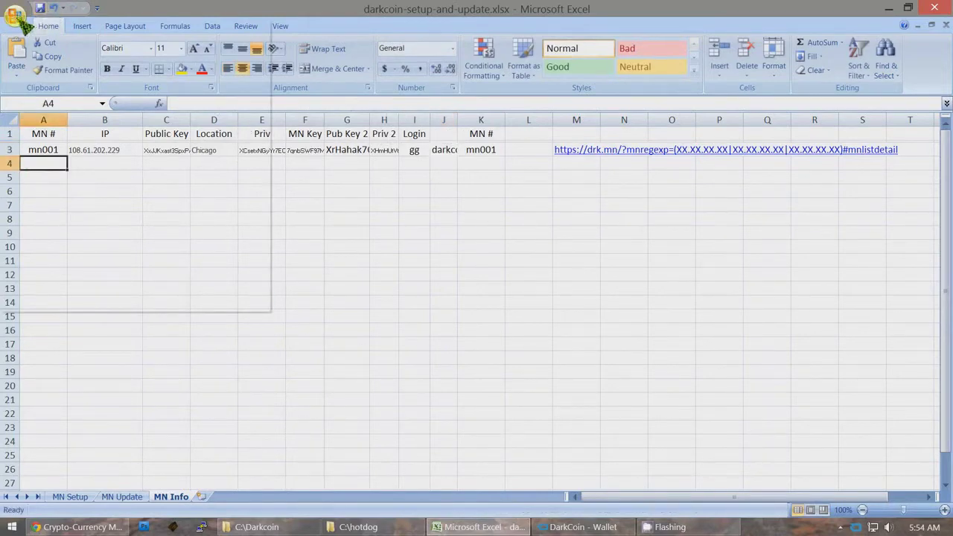
mouse_move(59, 205)
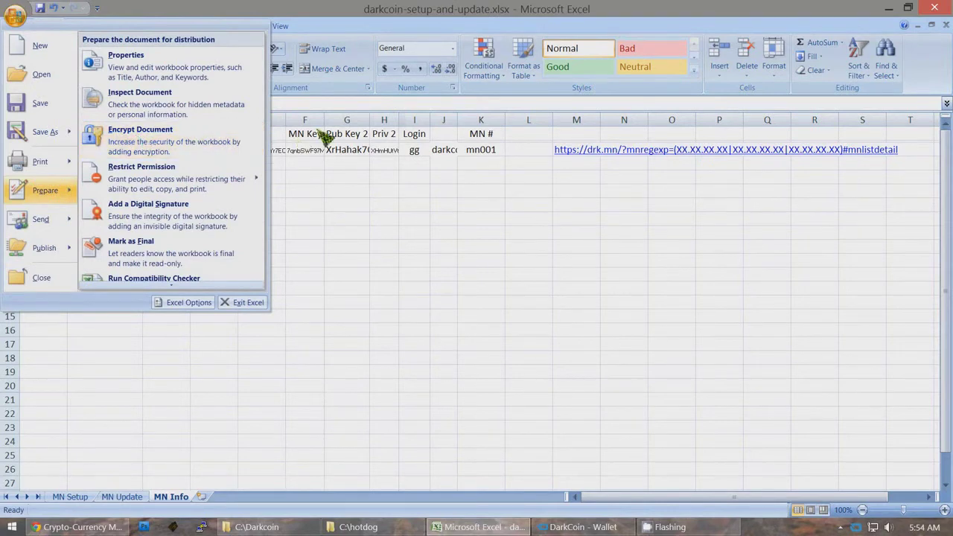
click(484, 9)
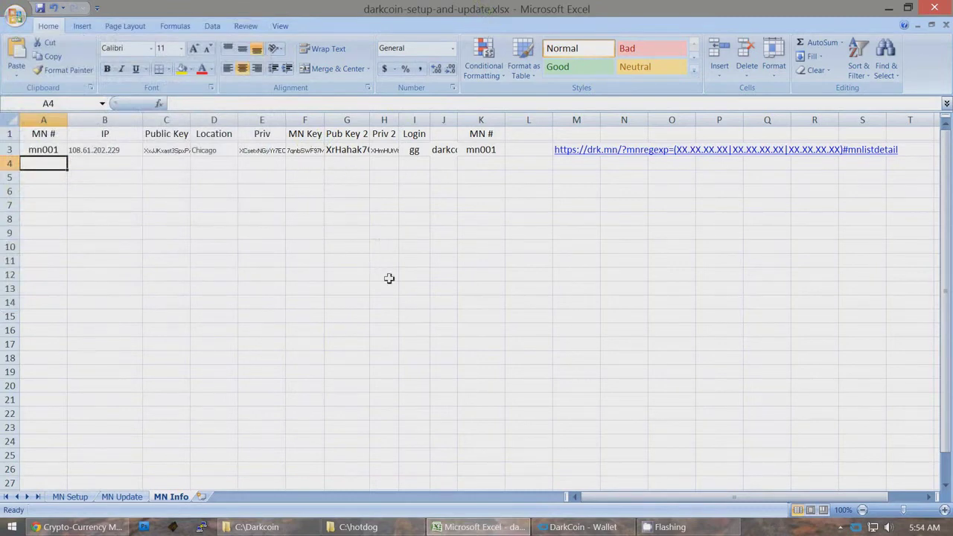
Clear the Debug console history with Ctrl+L and close the console window.
click(569, 528)
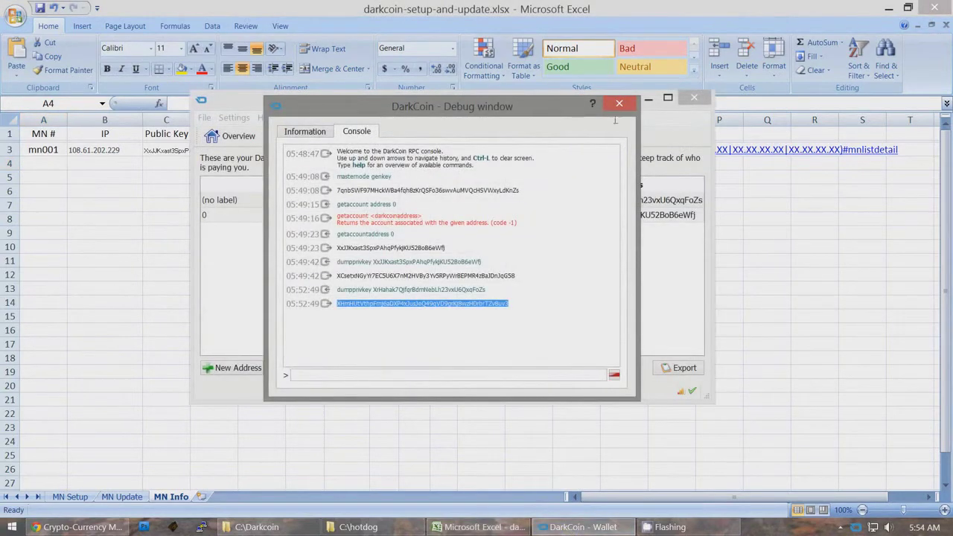
click(391, 376)
key(ctrl+l)
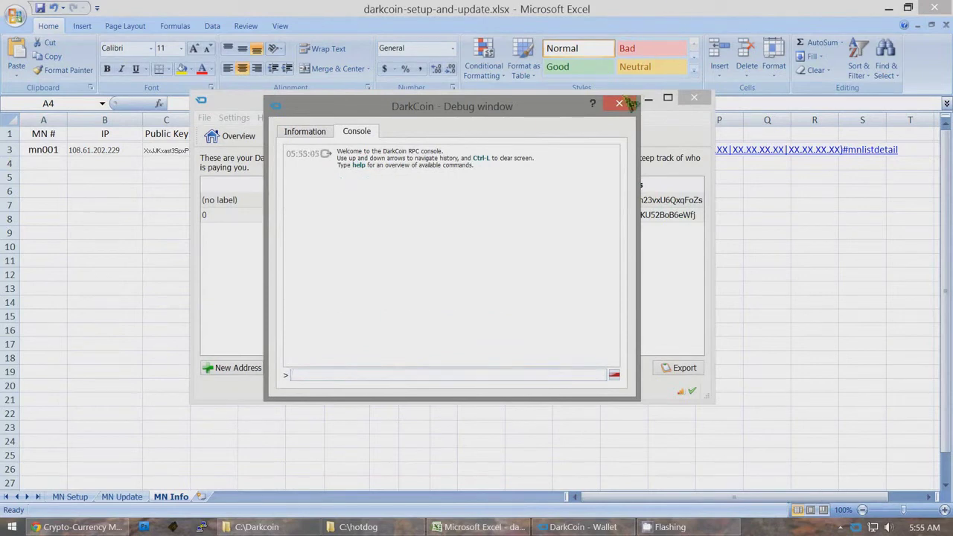
click(620, 103)
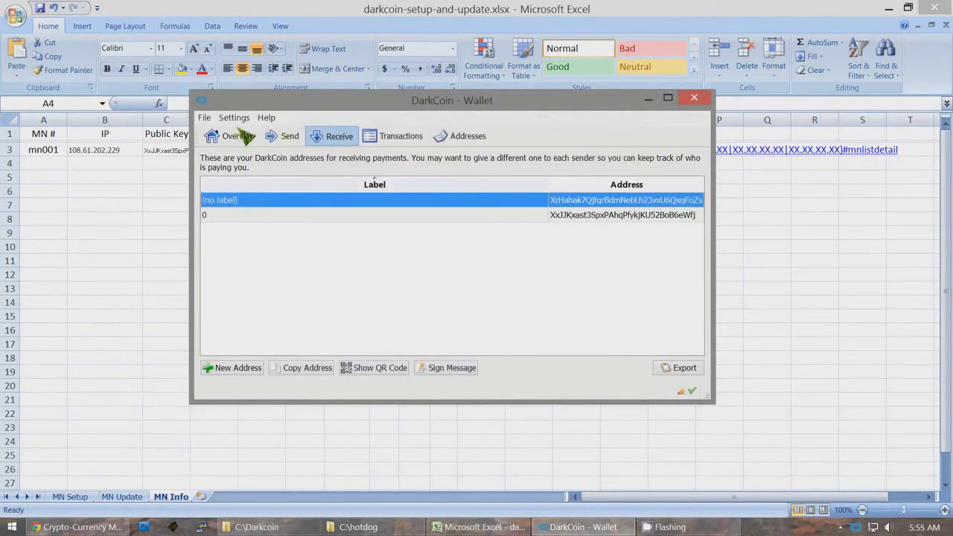
Encrypt the wallet with a new, repeated passphrase and accept the notice so the wallet closes.
click(235, 119)
click(242, 133)
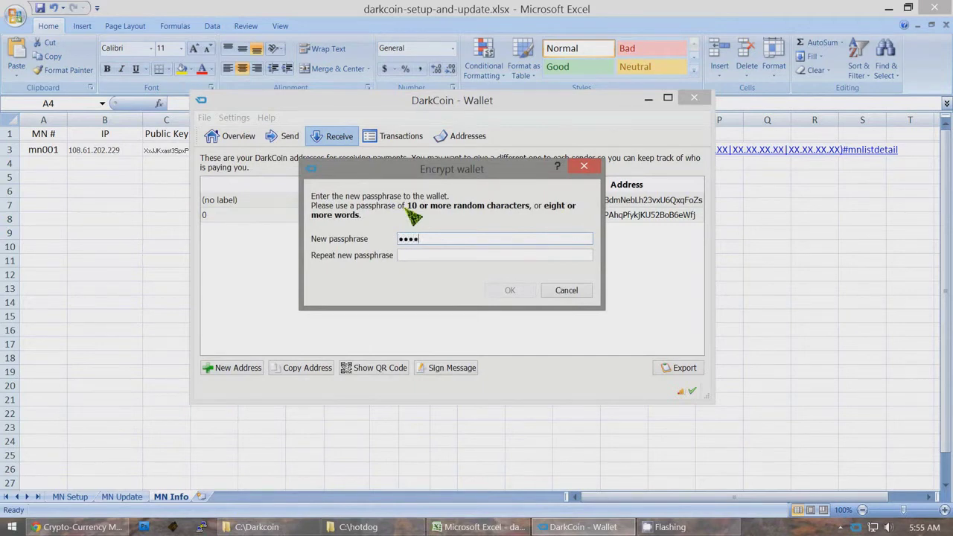
text(*)
click(458, 256)
text(*********)
click(509, 290)
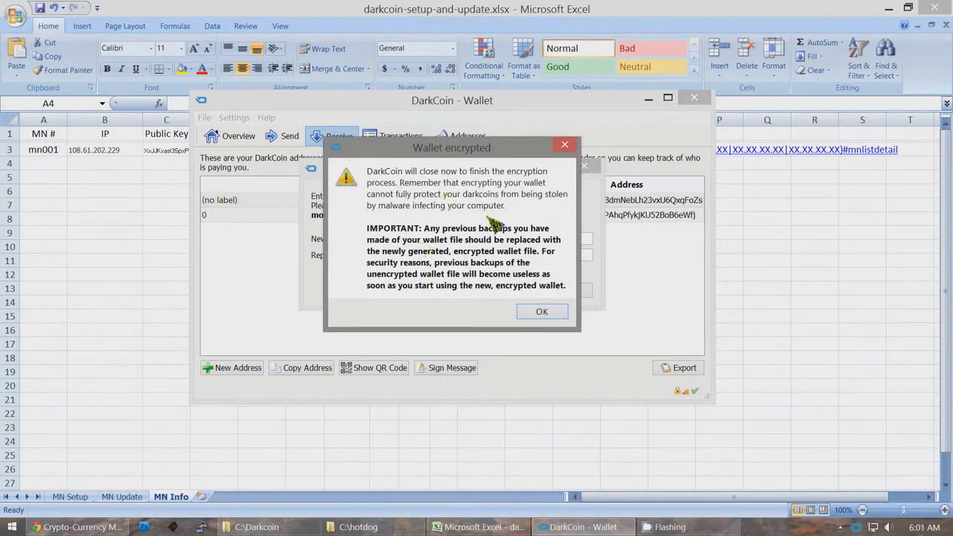
click(555, 320)
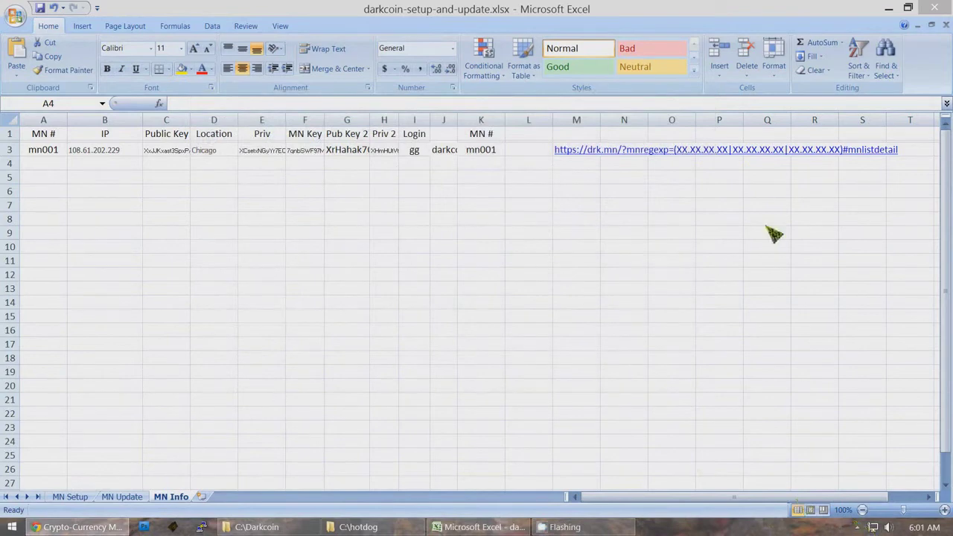
Minimize Excel and bring up the C:\hotdog folder with hotdog001 selected.
click(890, 9)
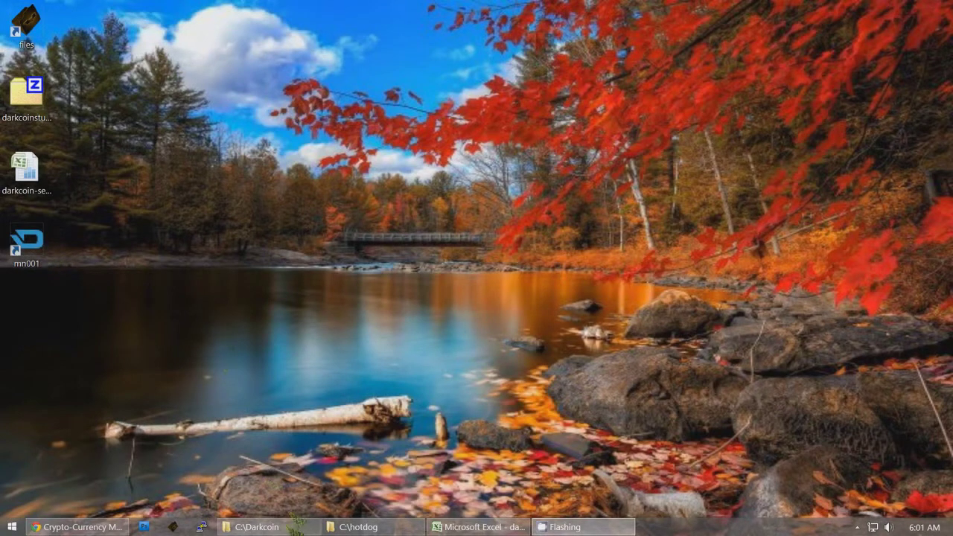
mouse_move(286, 530)
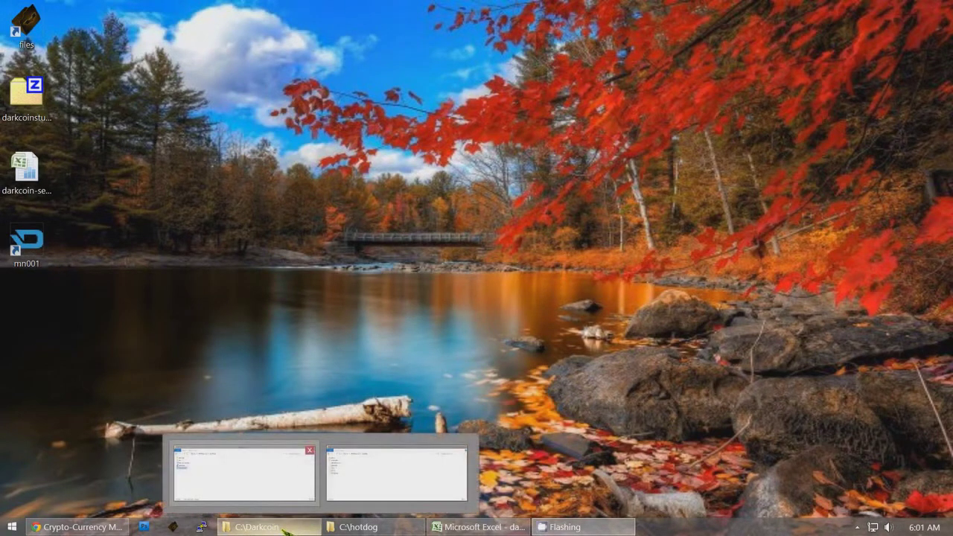
click(365, 529)
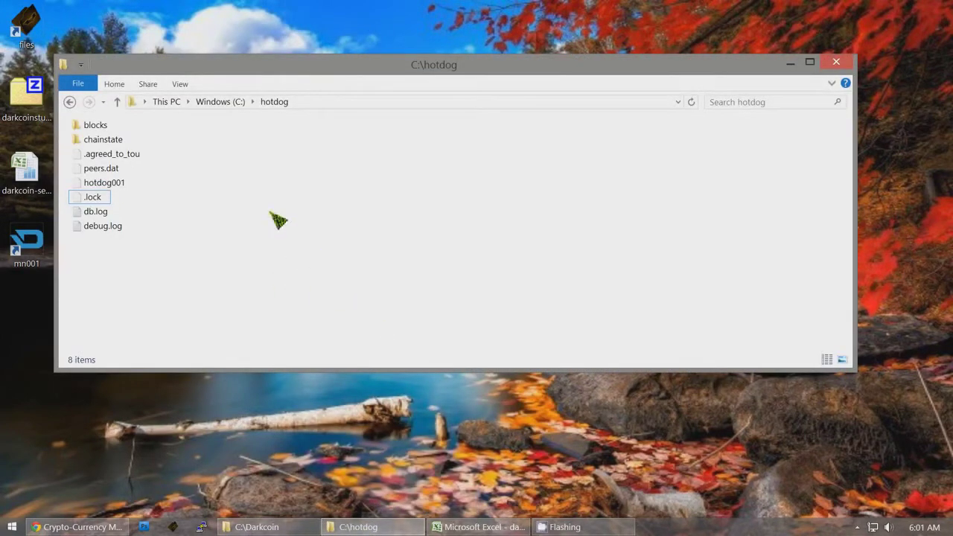
click(113, 186)
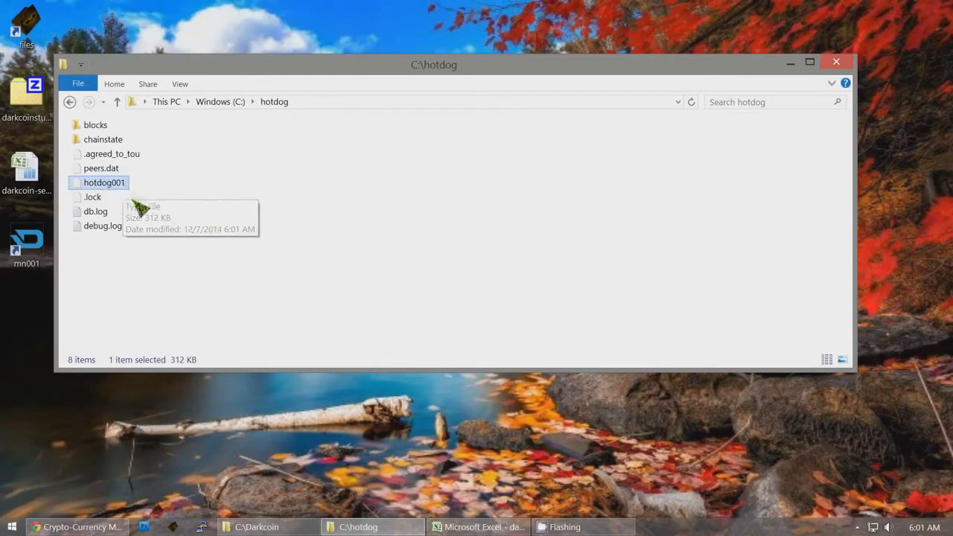
Create a new WinRAR archive on the desktop, keeping the default name.
mouse_move(121, 190)
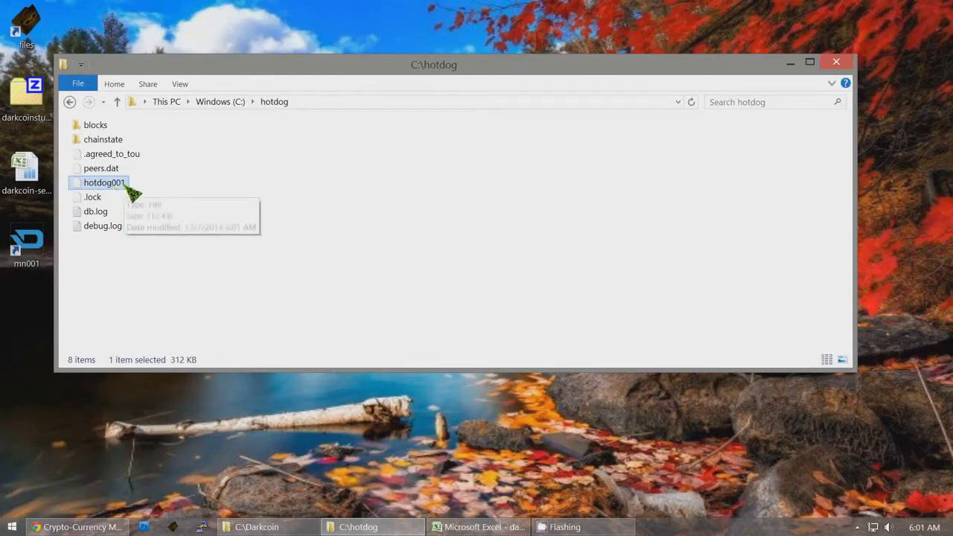
click(33, 339)
right_click(27, 345)
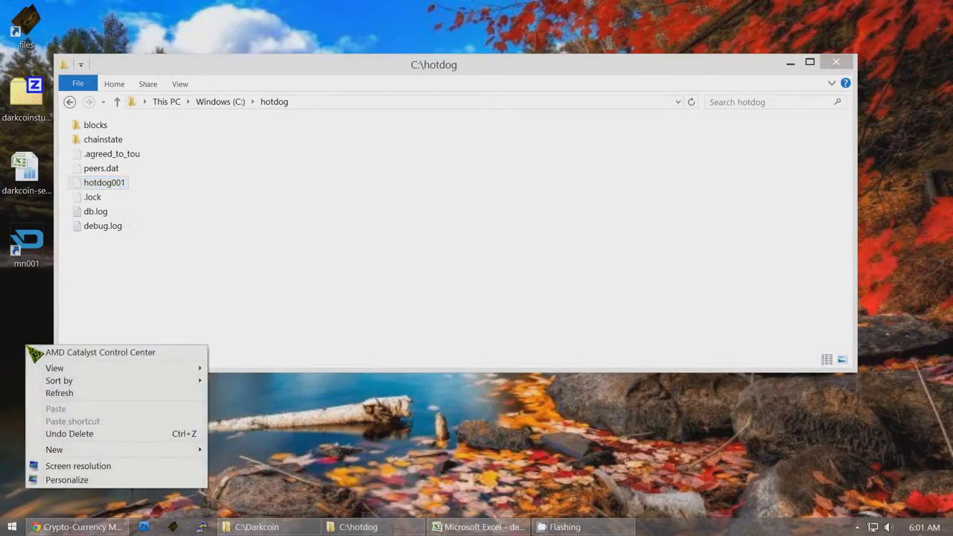
mouse_move(72, 449)
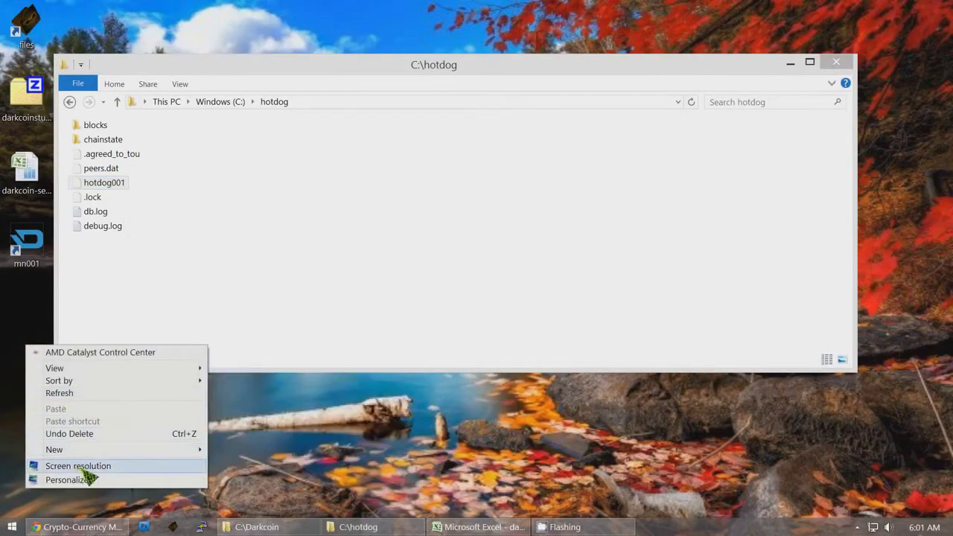
mouse_move(196, 451)
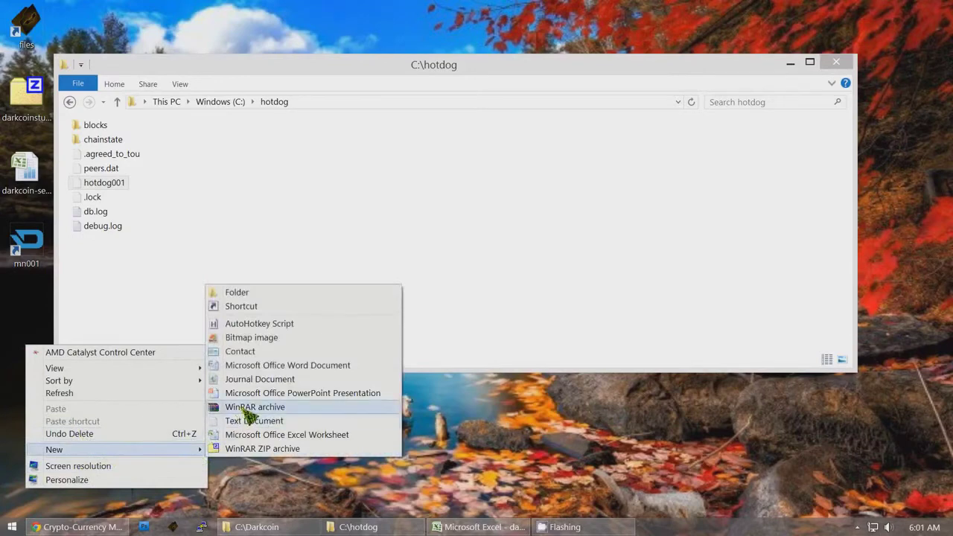
click(243, 408)
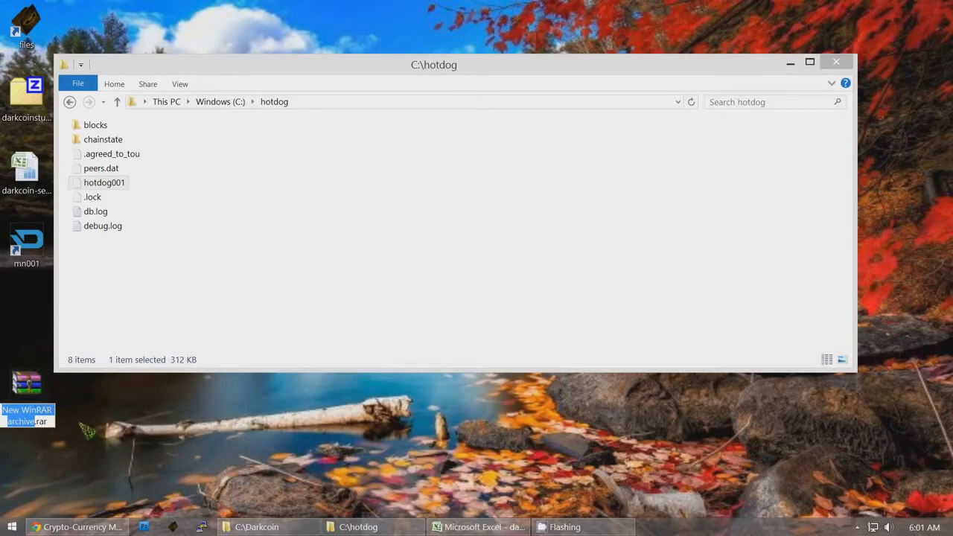
key(Return)
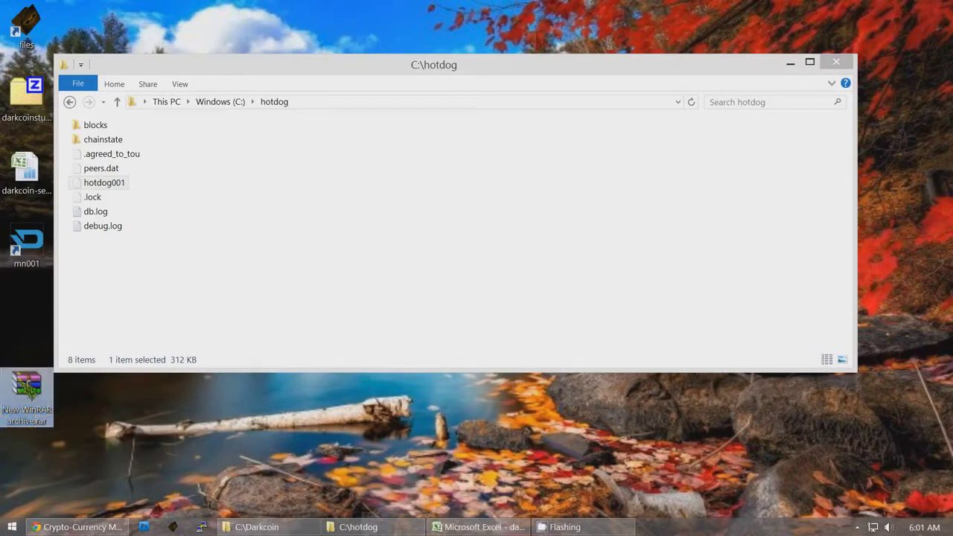
Add hotdog001 into New WinRAR archive.rar and confirm the archive settings.
double_click(37, 400)
key(ctrl+p)
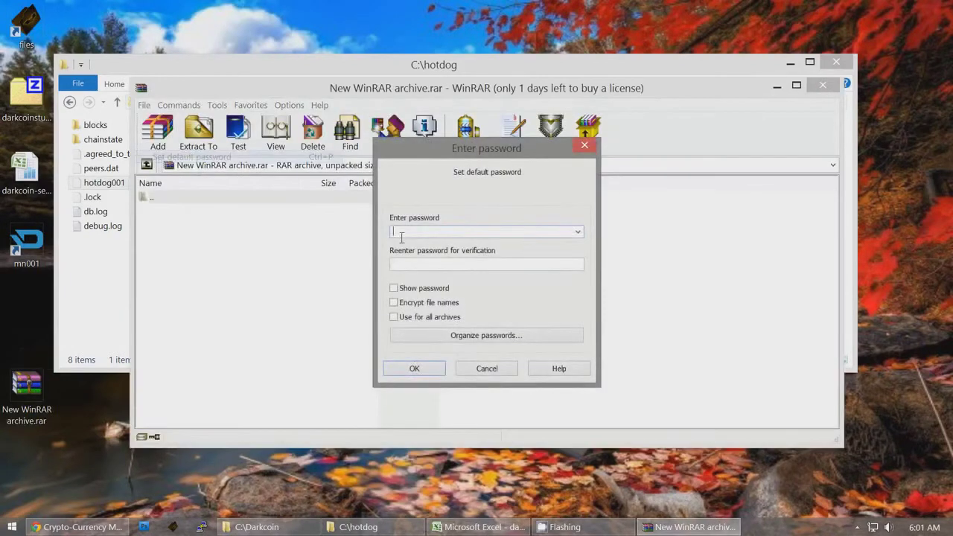
click(487, 370)
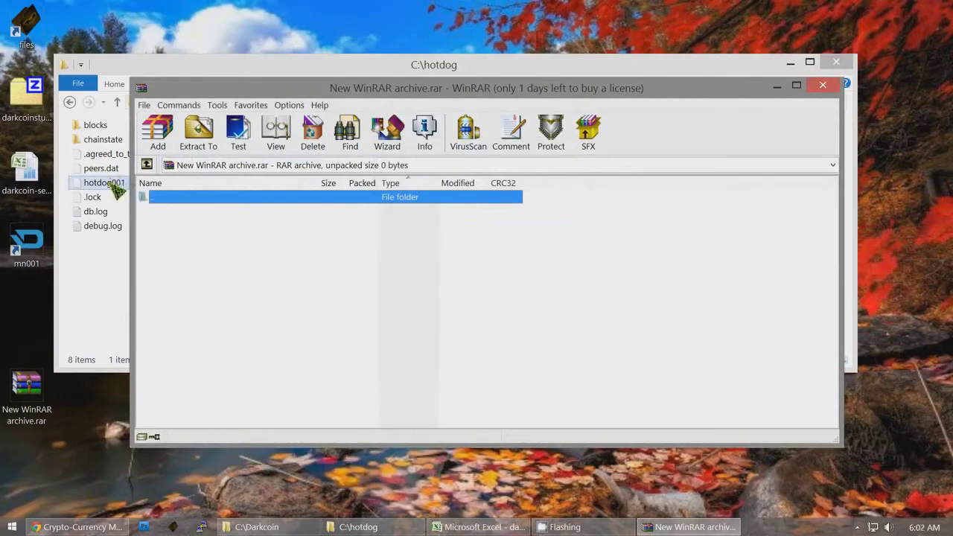
drag(114, 188, 351, 291)
click(502, 388)
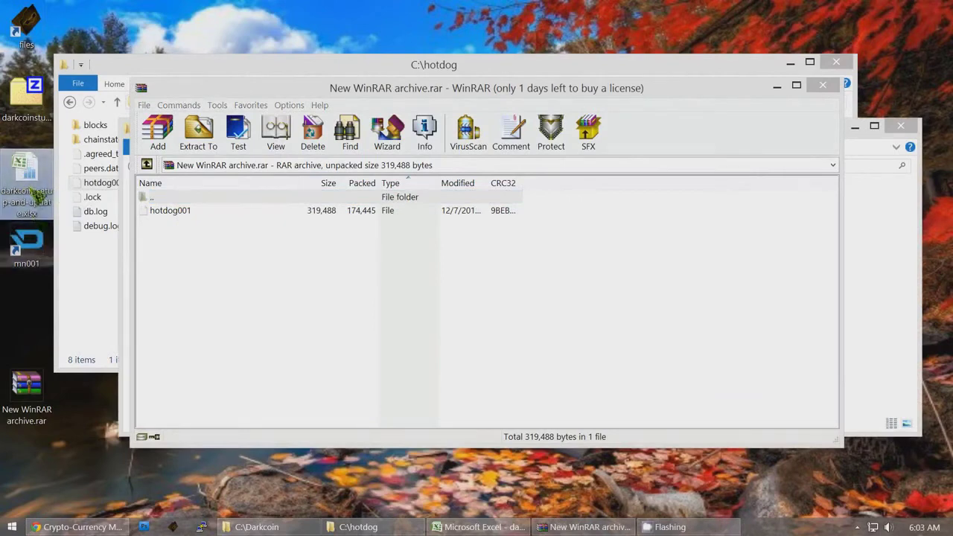
Close WinRAR after checking the windows, leaving the C:\Darkcoin folder showing.
click(250, 276)
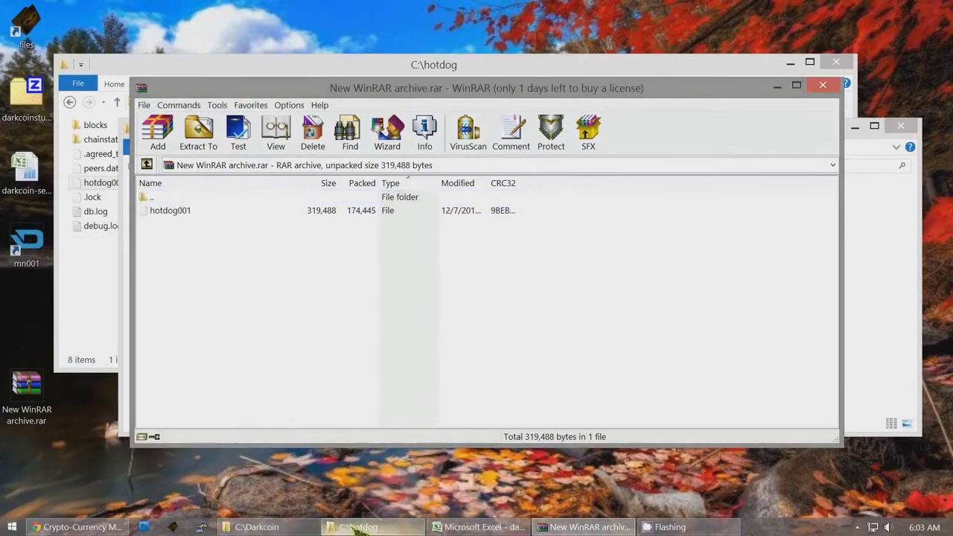
click(359, 527)
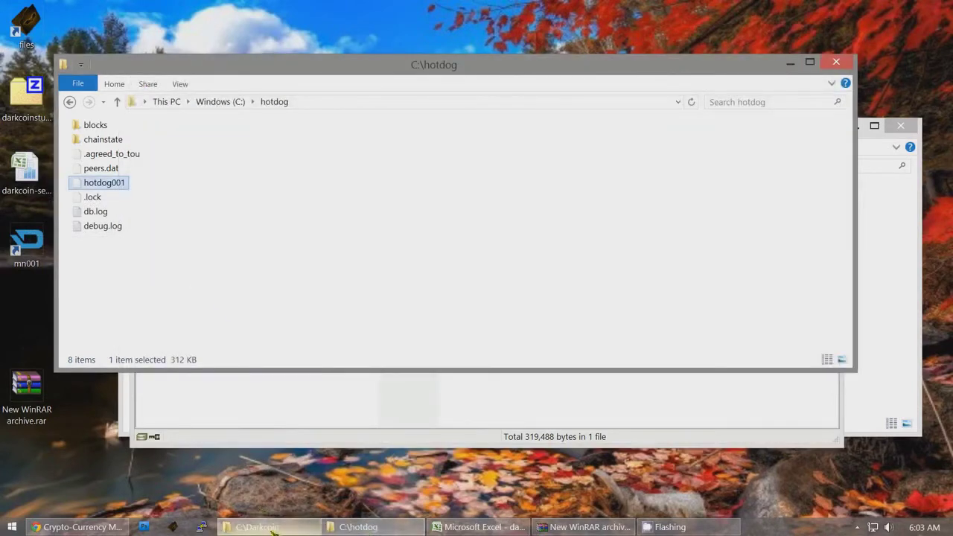
click(257, 527)
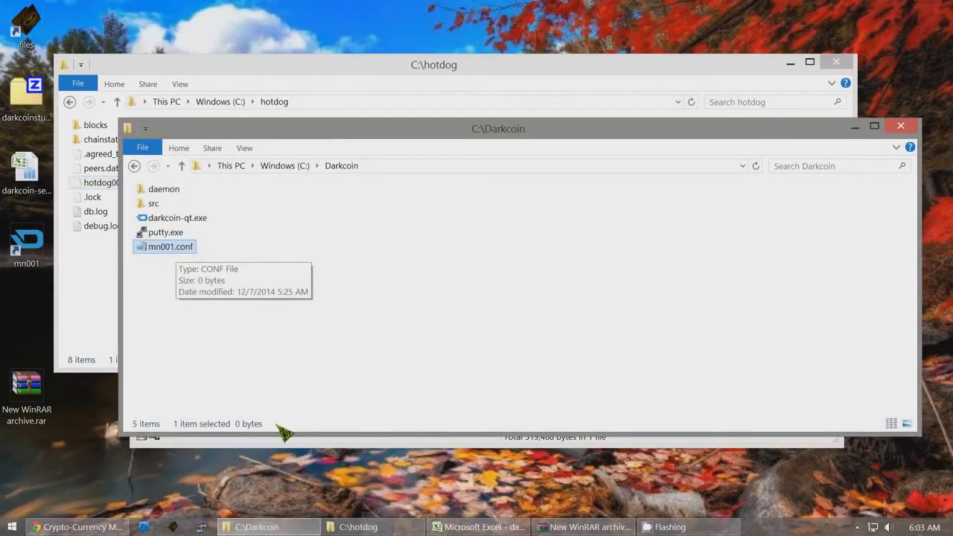
click(599, 526)
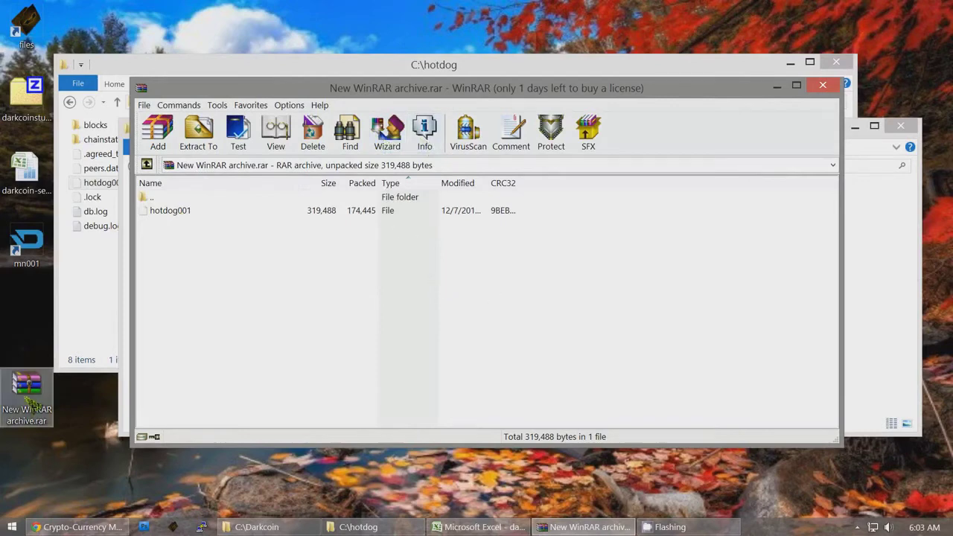
click(822, 86)
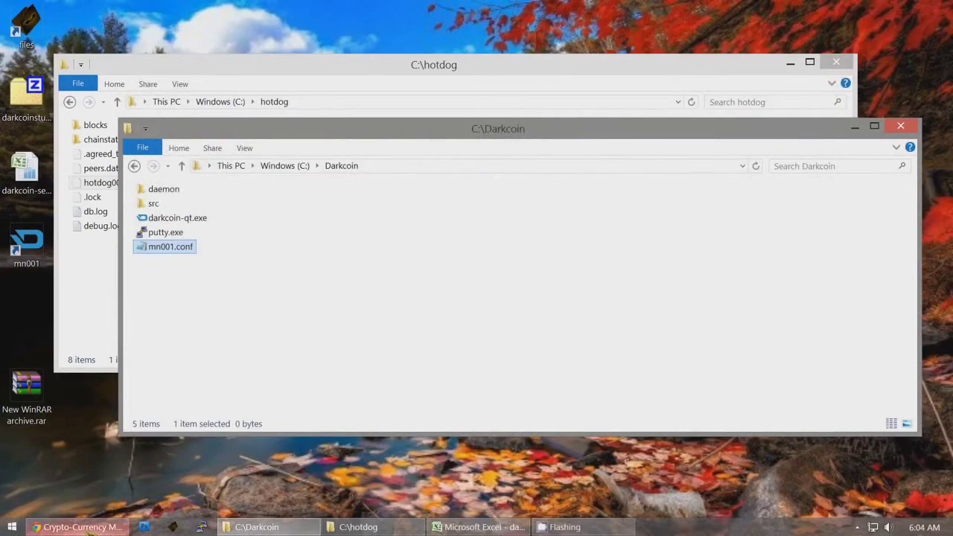
mouse_move(91, 526)
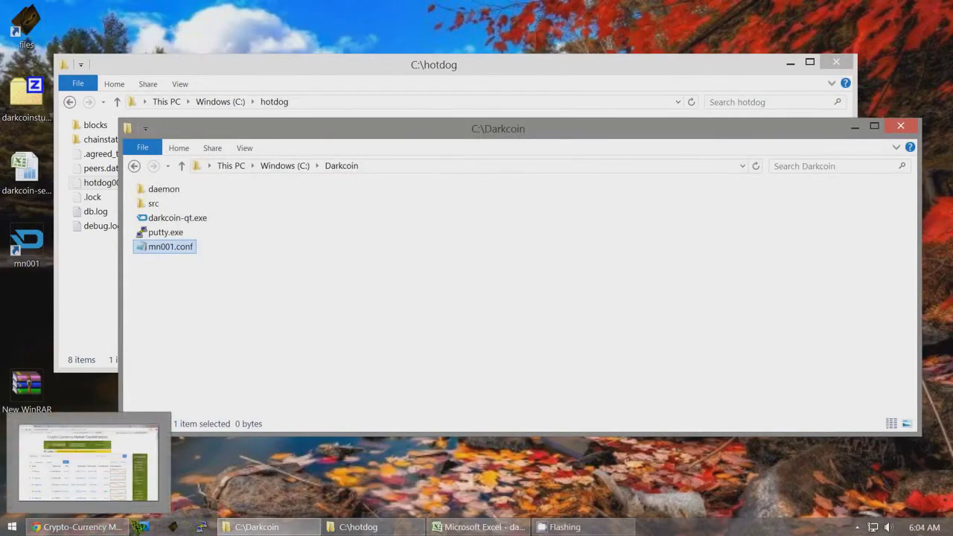
In Chrome's Cryptsy balances tab, choose Withdraw DRK from the DarkCoin menu.
click(90, 462)
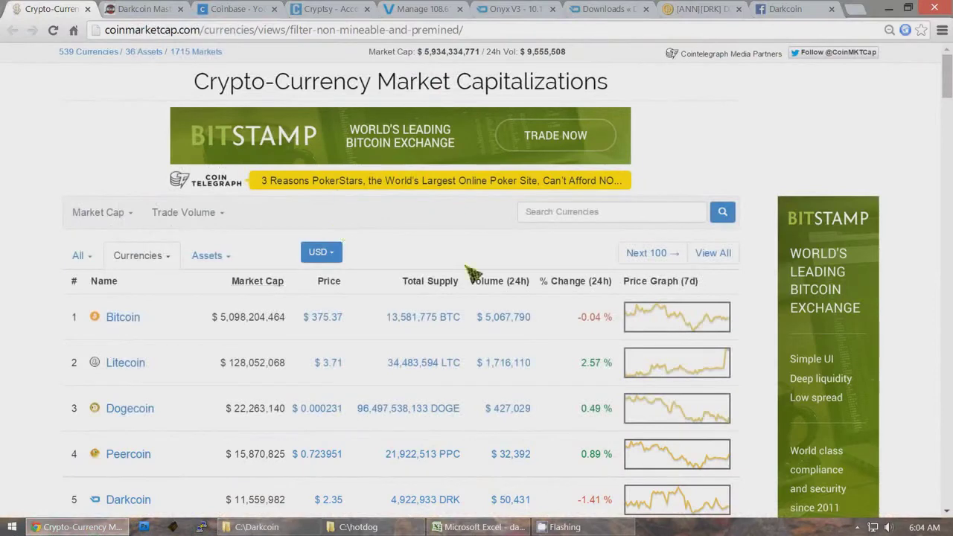
click(339, 8)
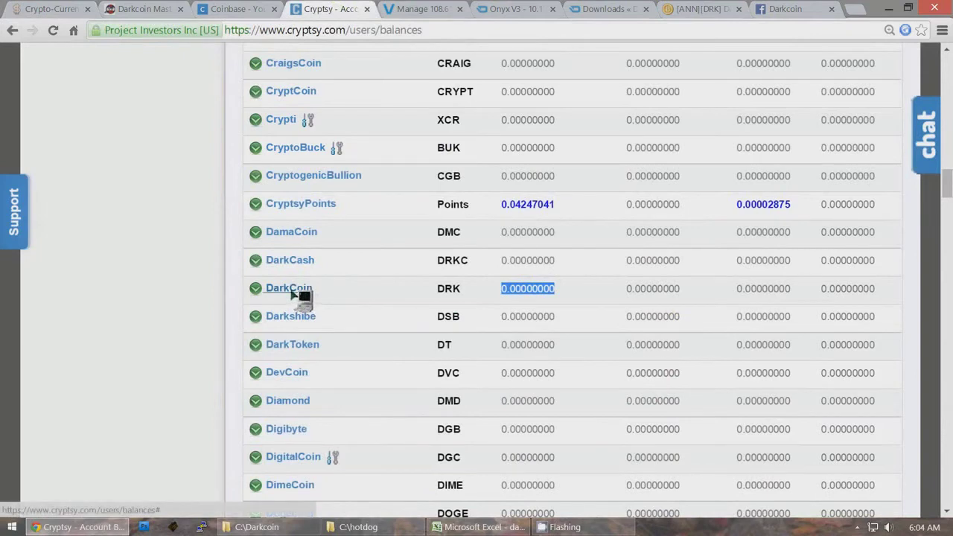
click(292, 292)
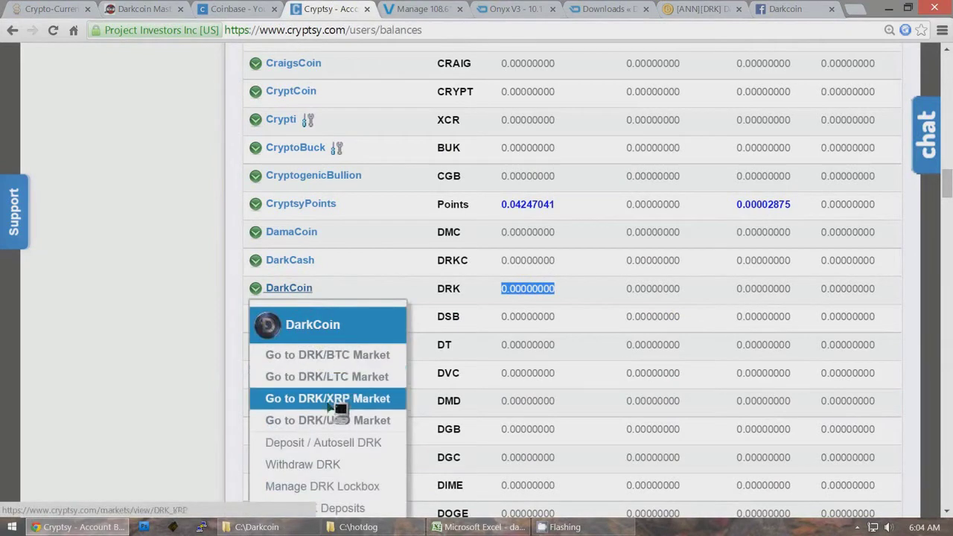
click(335, 469)
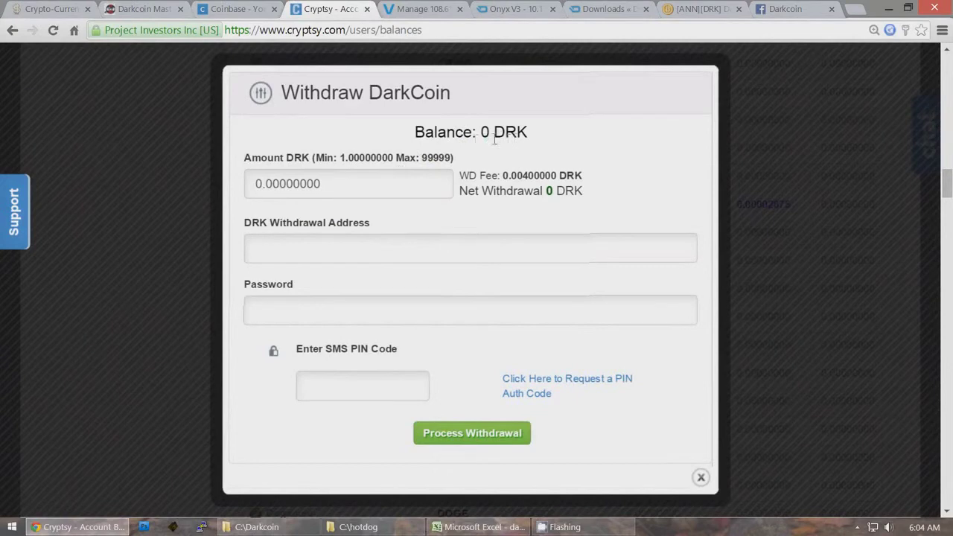
Enter 1000.004 as the amount and paste the public key from Excel cell C3 as address.
click(335, 184)
drag(340, 183, 248, 184)
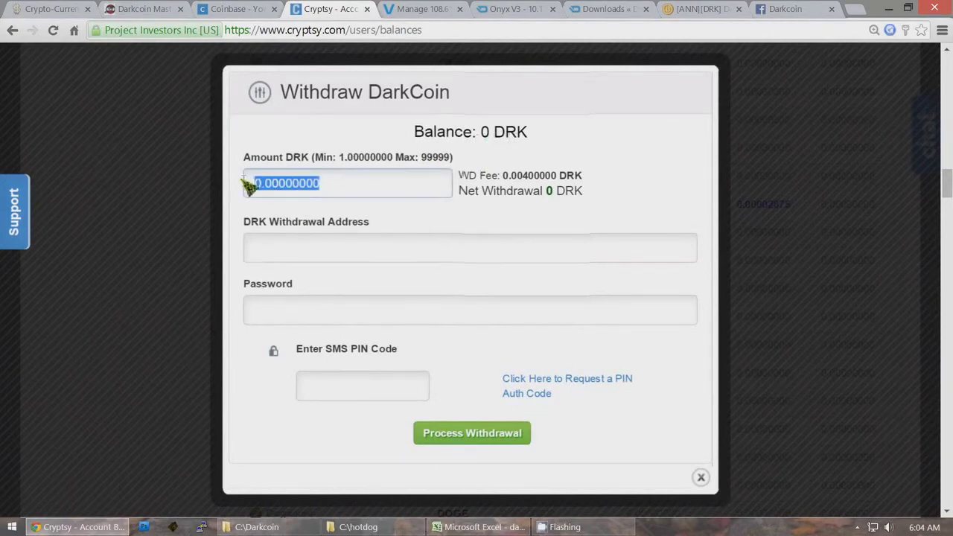
text(1000.004)
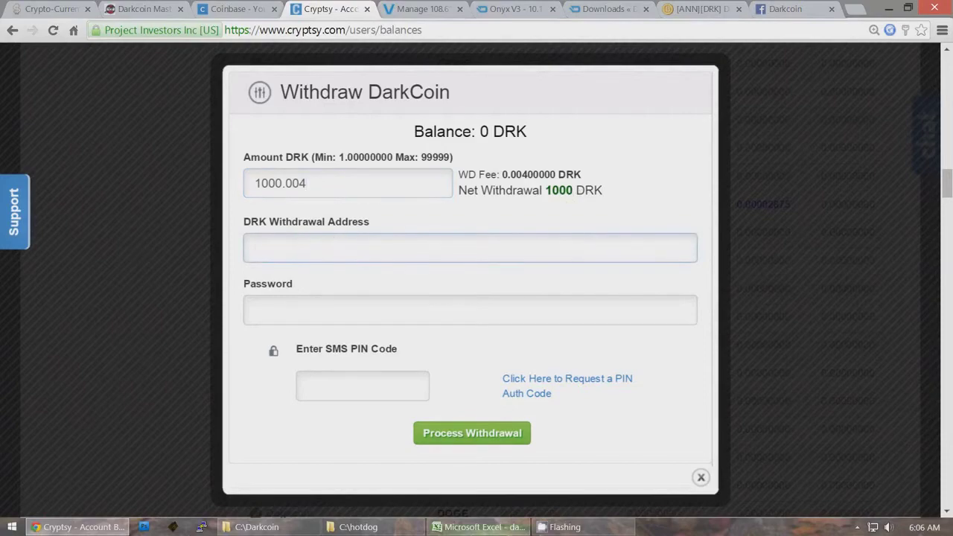
click(480, 527)
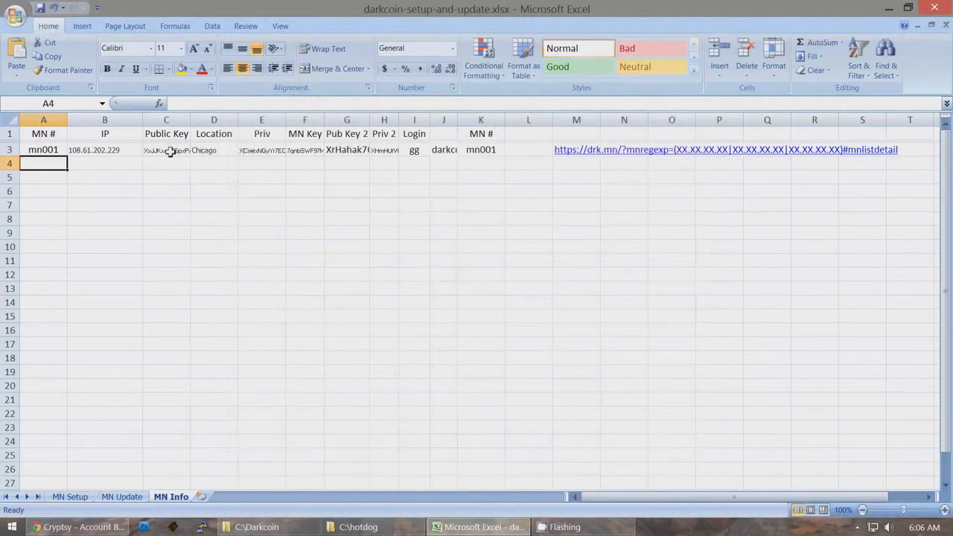
click(171, 151)
key(ctrl+c)
click(79, 527)
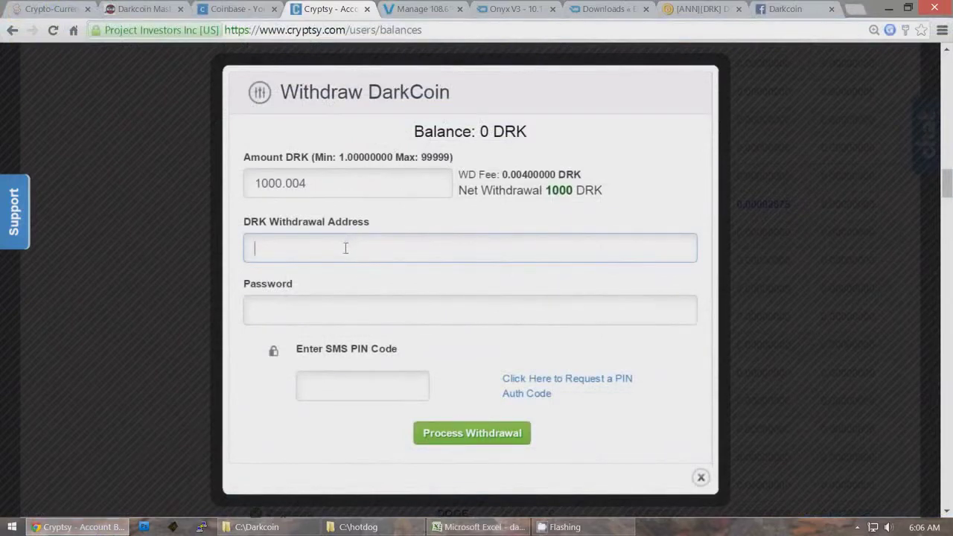
key(ctrl+v)
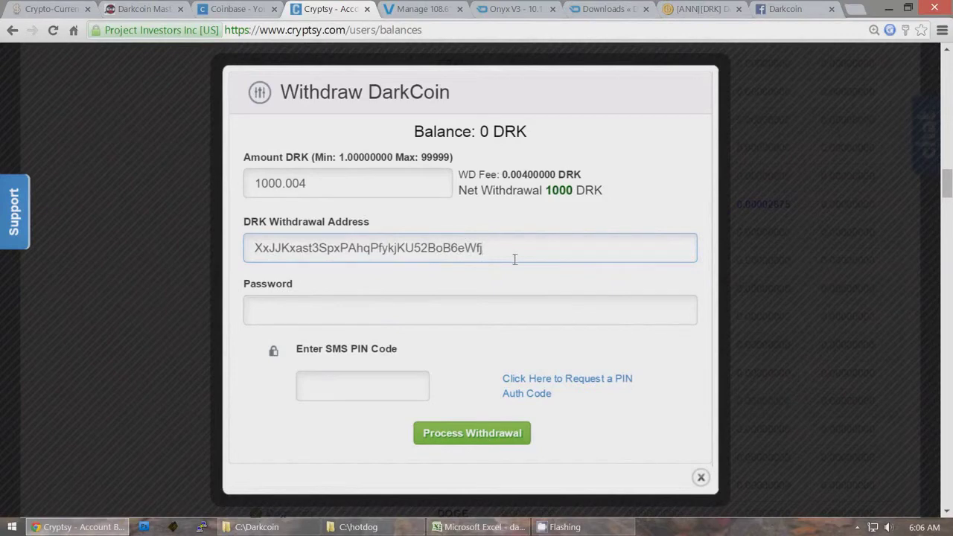
Fill in the account password and SMS PIN, then submit the withdrawal.
click(406, 306)
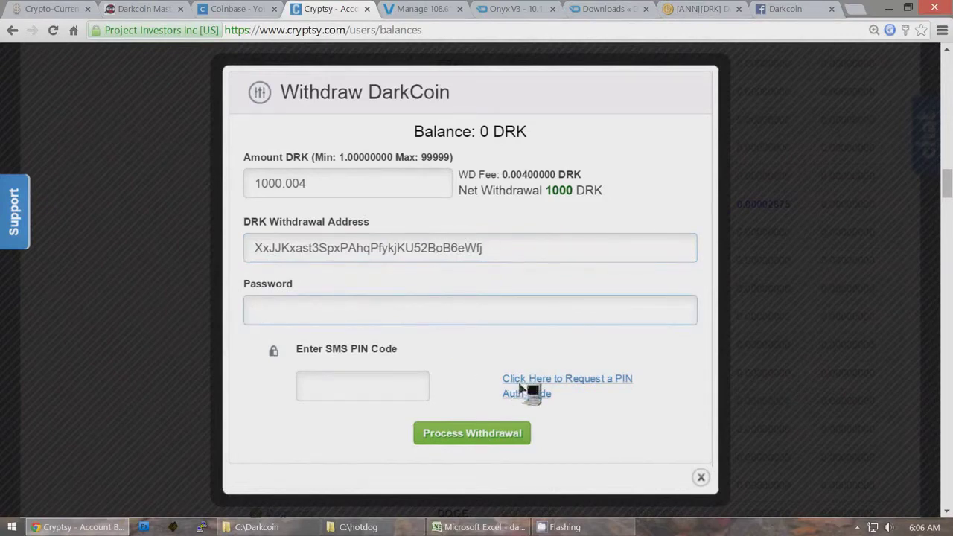
click(320, 384)
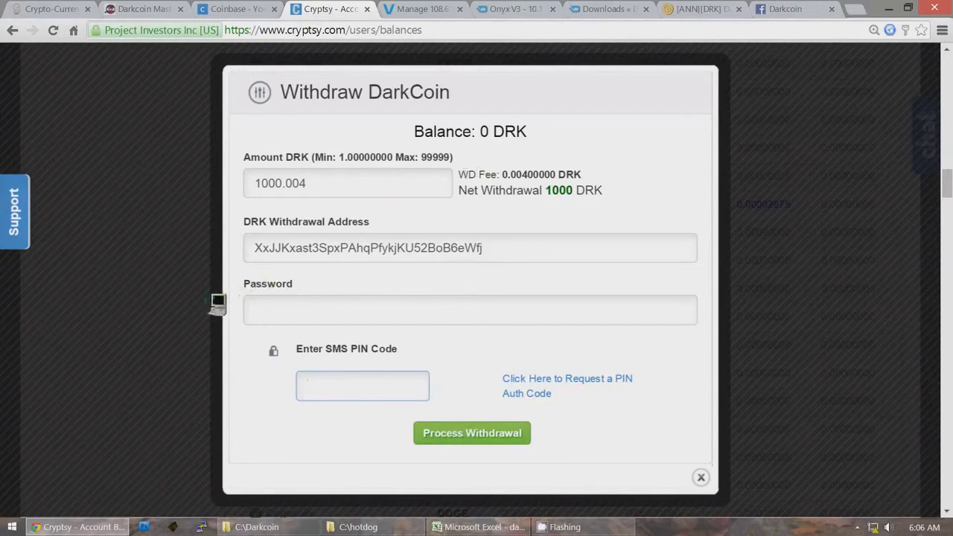
key(F5)
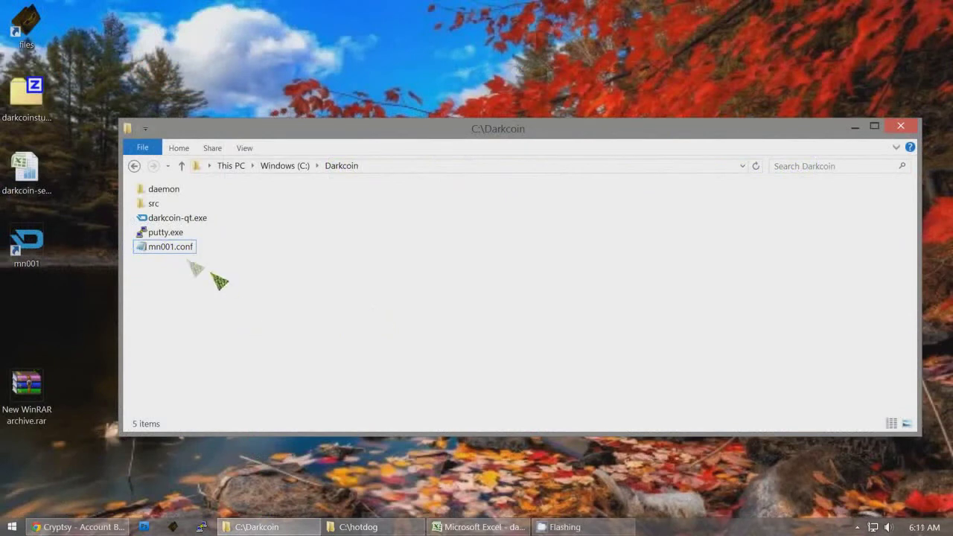
Open the empty mn001.conf from C:\Darkcoin in Notepad, then bring Excel back in front.
click(177, 251)
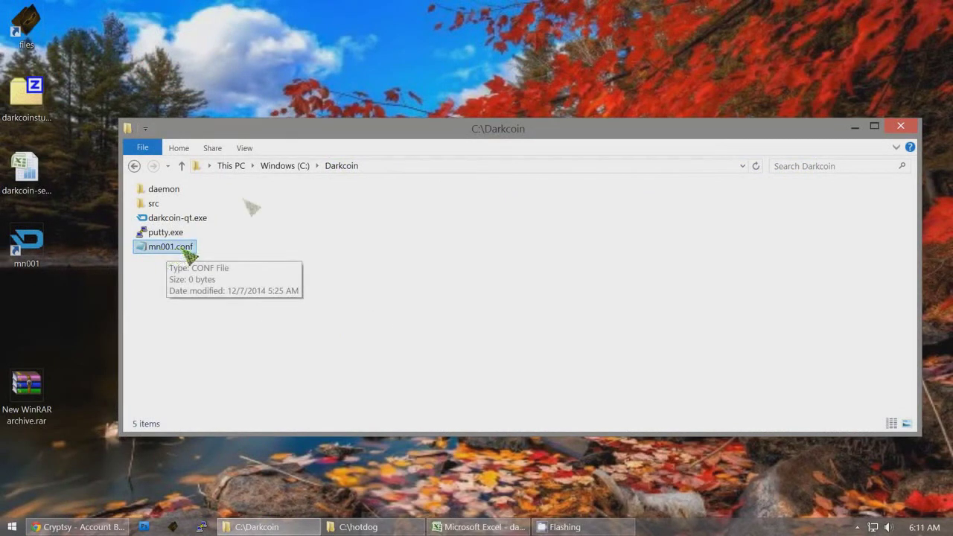
click(366, 170)
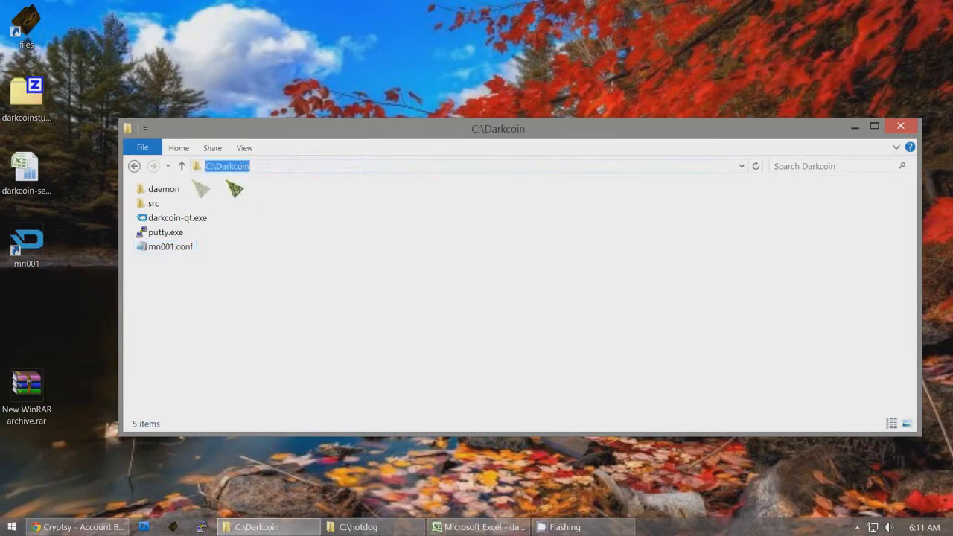
key(End)
double_click(185, 249)
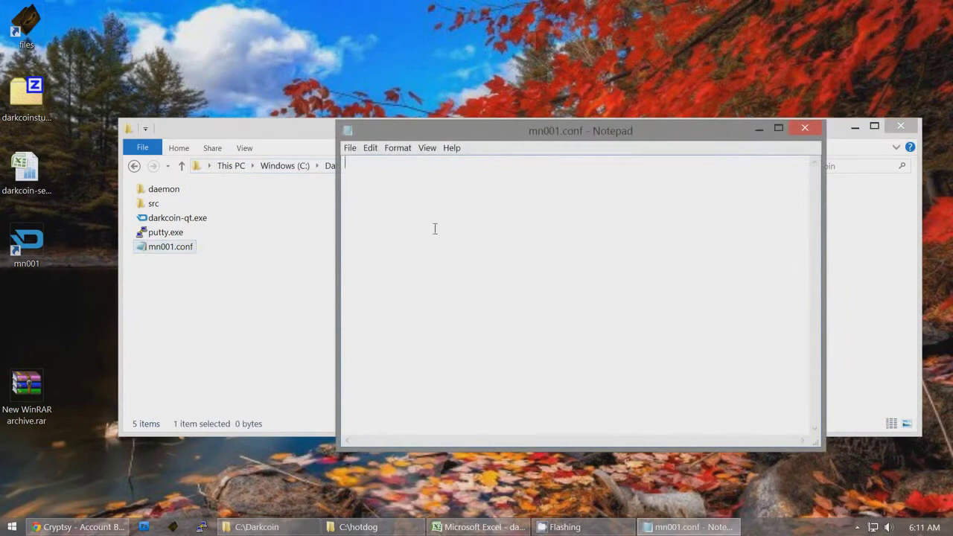
click(481, 526)
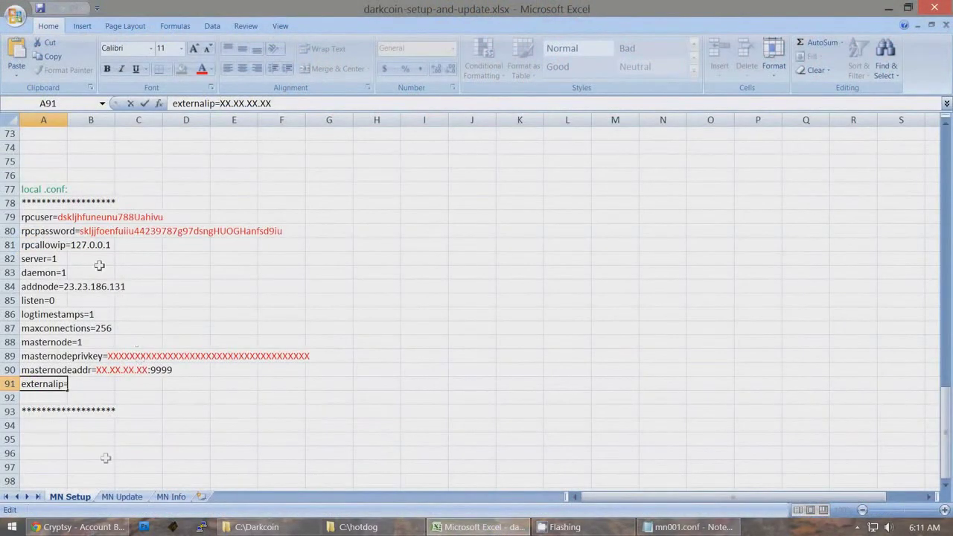
Paste the IP 108.61.202.229 from MN Info B3 over the externalip XX placeholder.
click(74, 503)
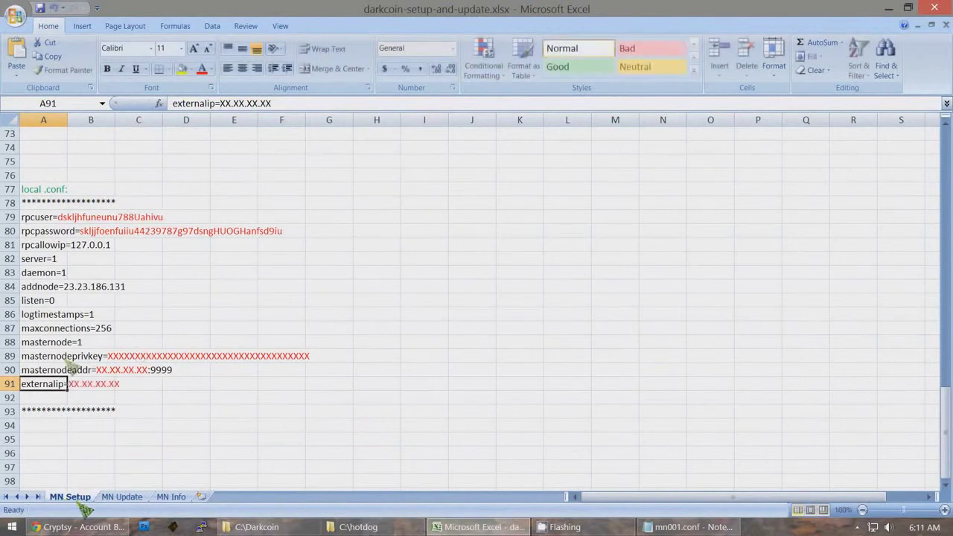
scroll(97, 226, up, 1)
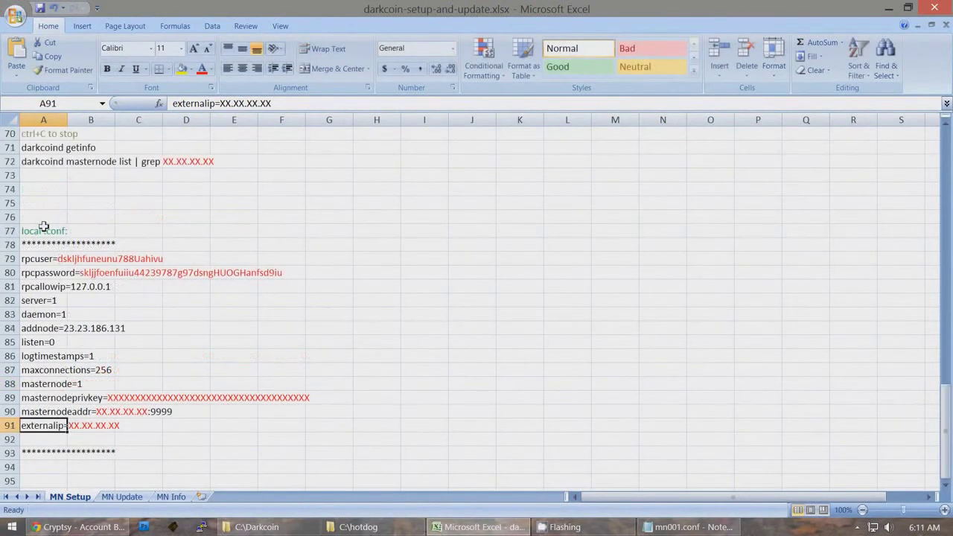
scroll(60, 246, down, 1)
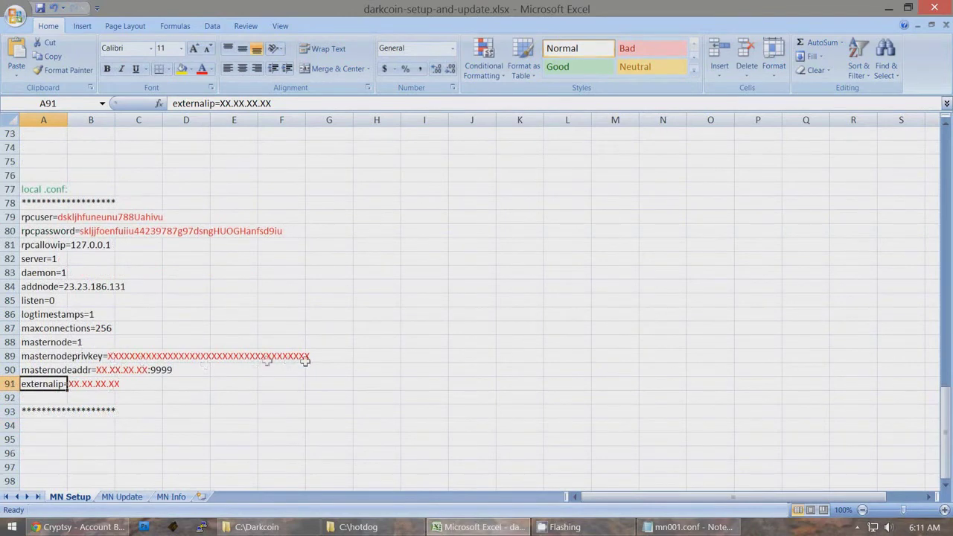
click(170, 497)
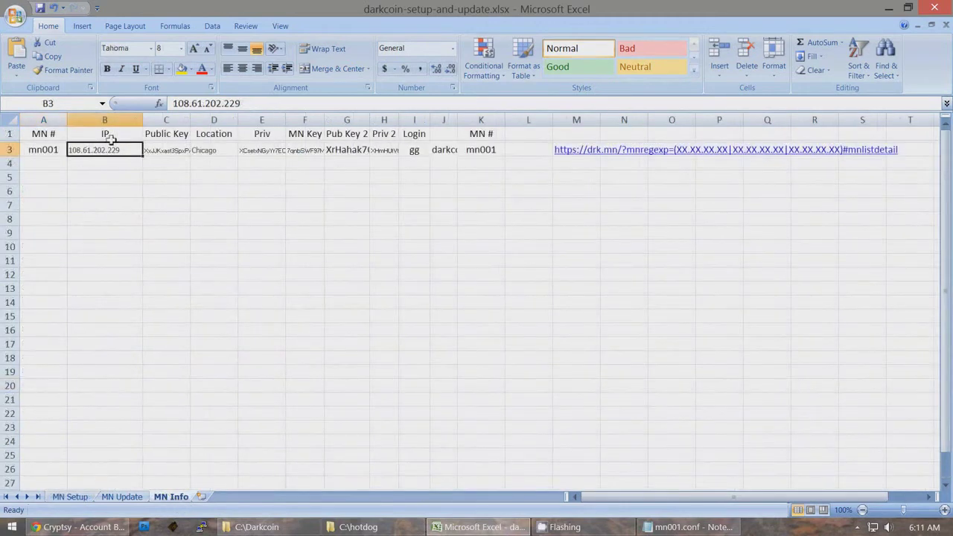
triple_click(209, 103)
key(ctrl+c)
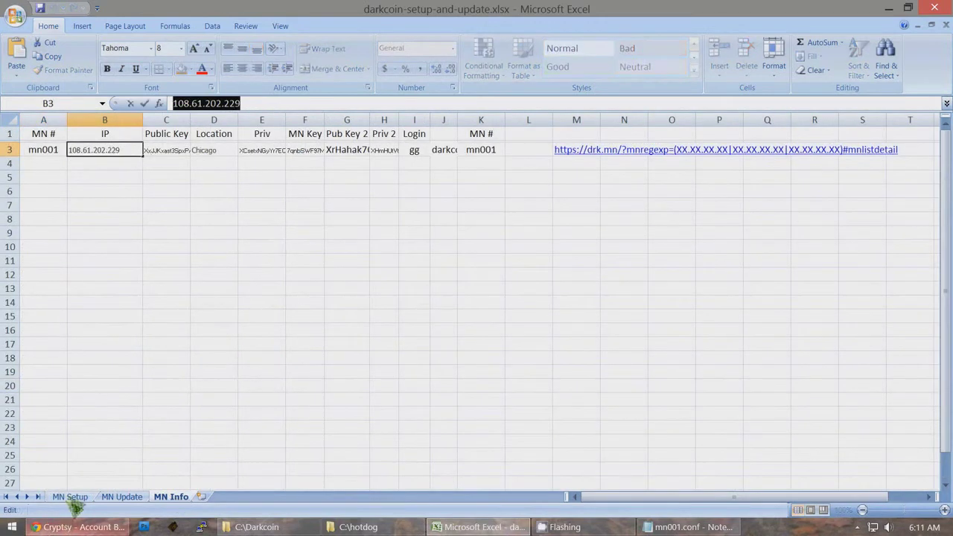
click(69, 496)
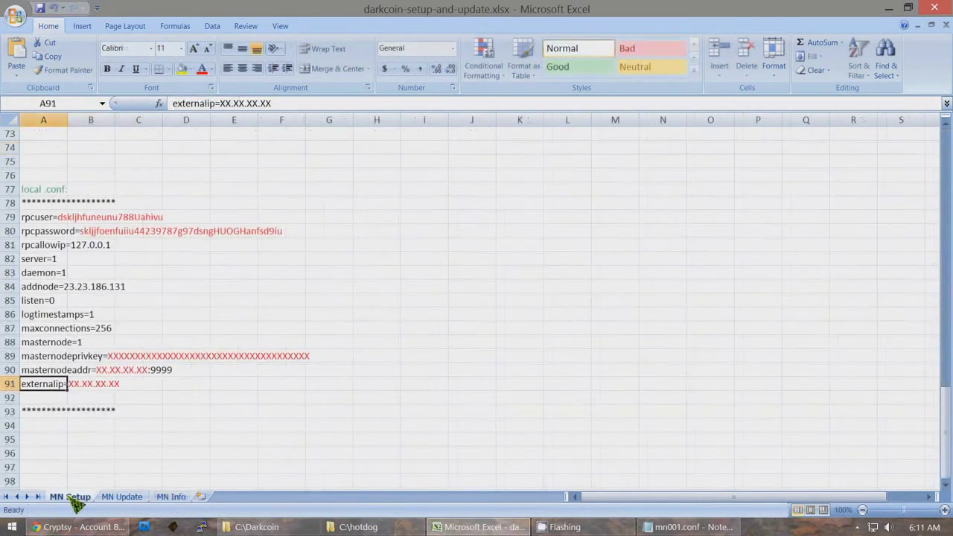
click(222, 104)
drag(228, 103, 271, 104)
right_click(270, 105)
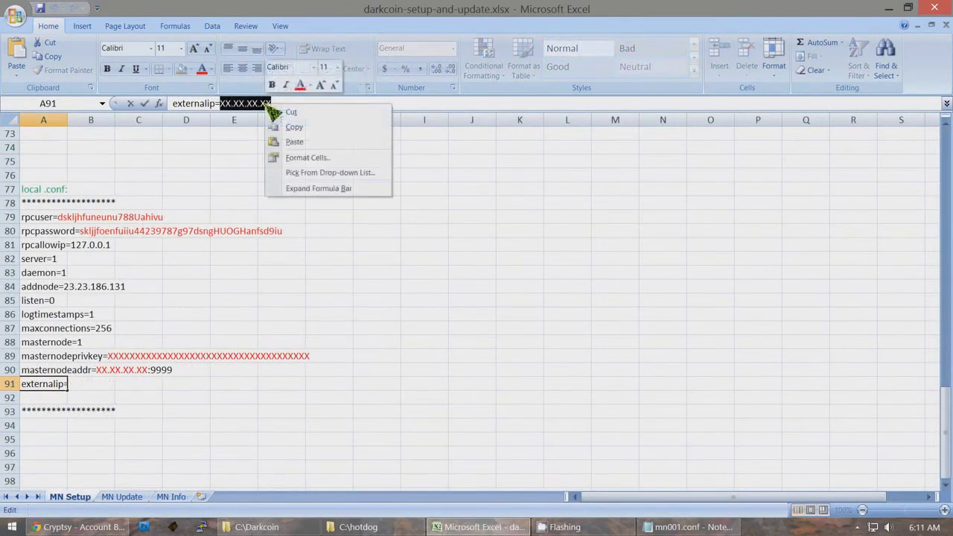
click(296, 141)
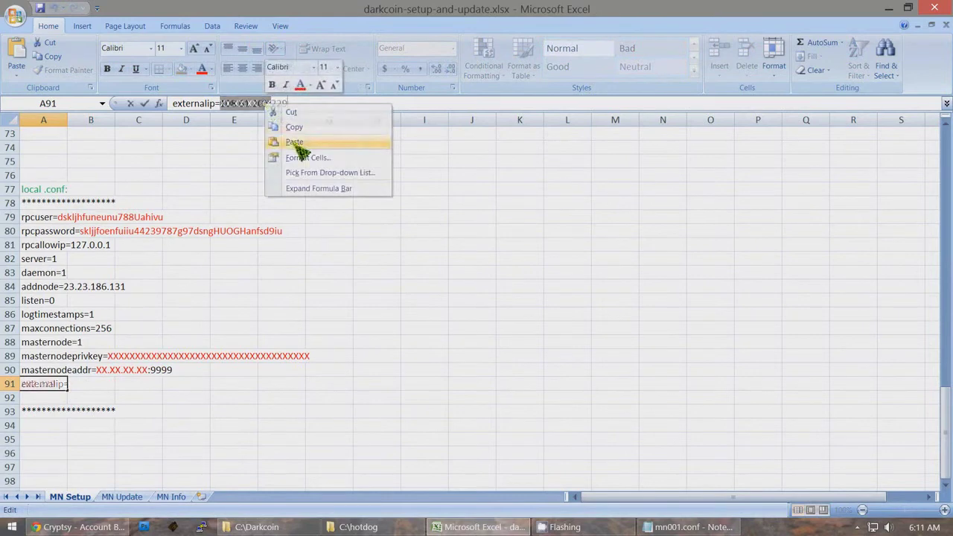
click(52, 370)
Replace the masternodeaddr placeholder with 108.61.202.229 before :9999.
click(248, 103)
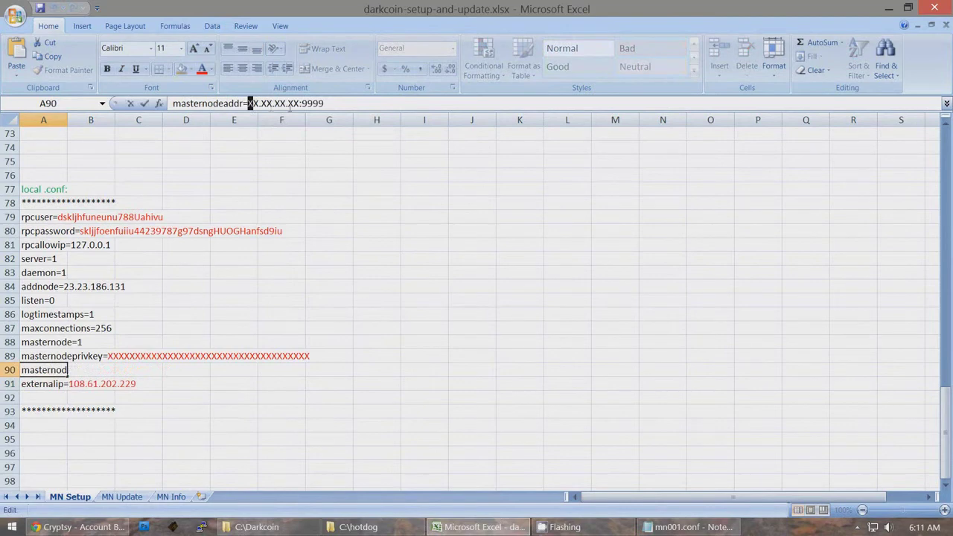
drag(290, 107, 299, 104)
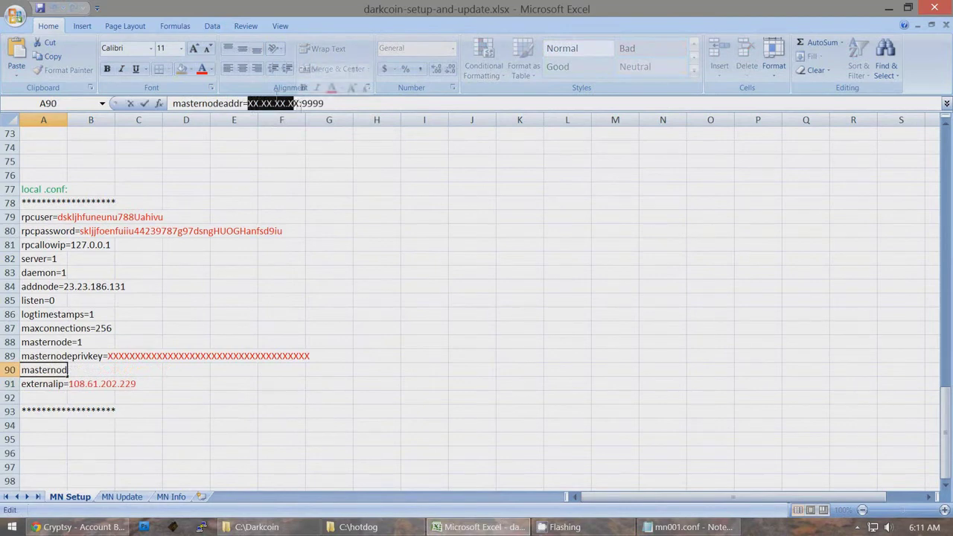
key(BackSpace)
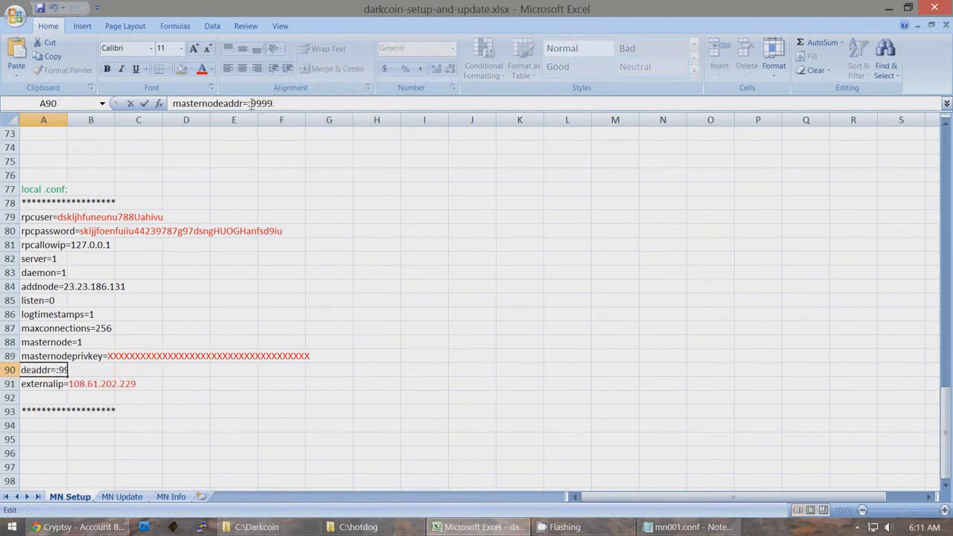
right_click(248, 103)
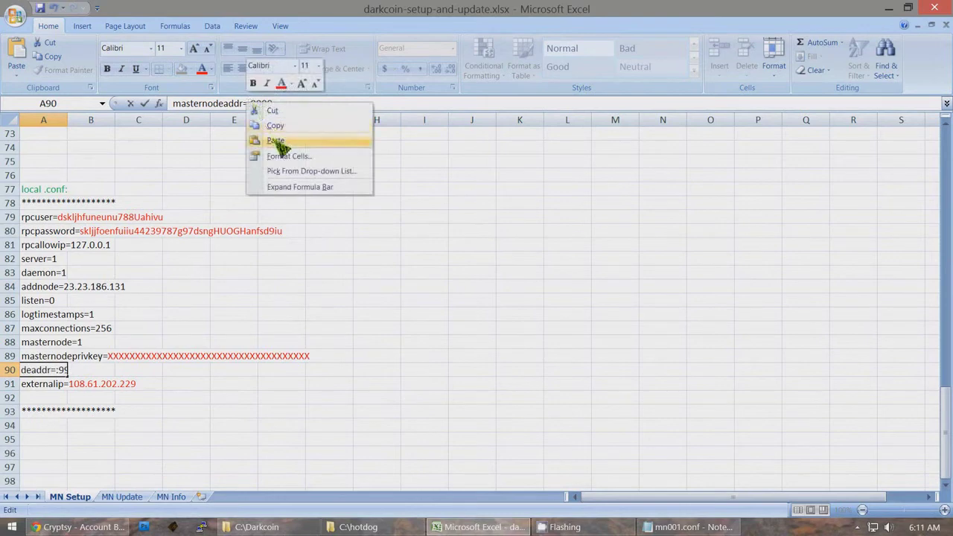
click(274, 142)
key(Return)
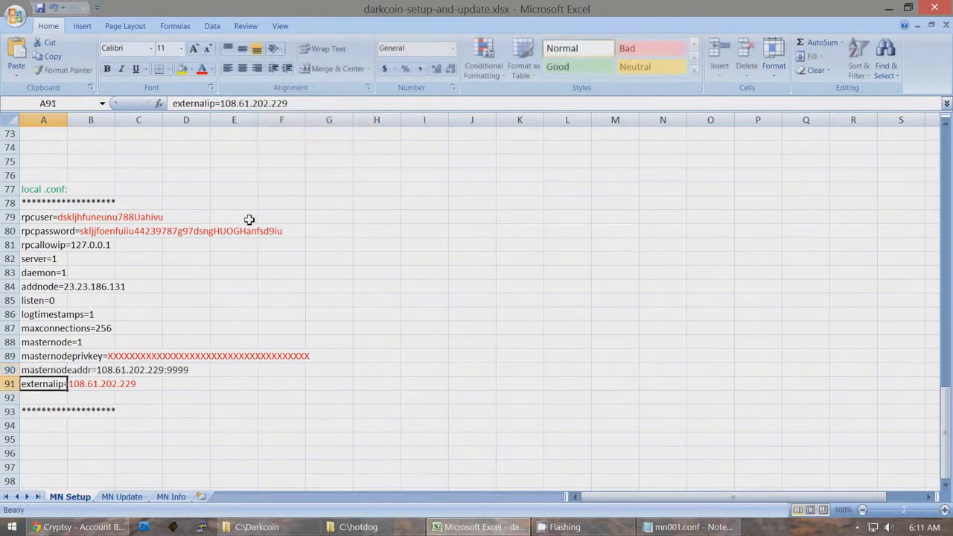
key(Up)
key(Up)
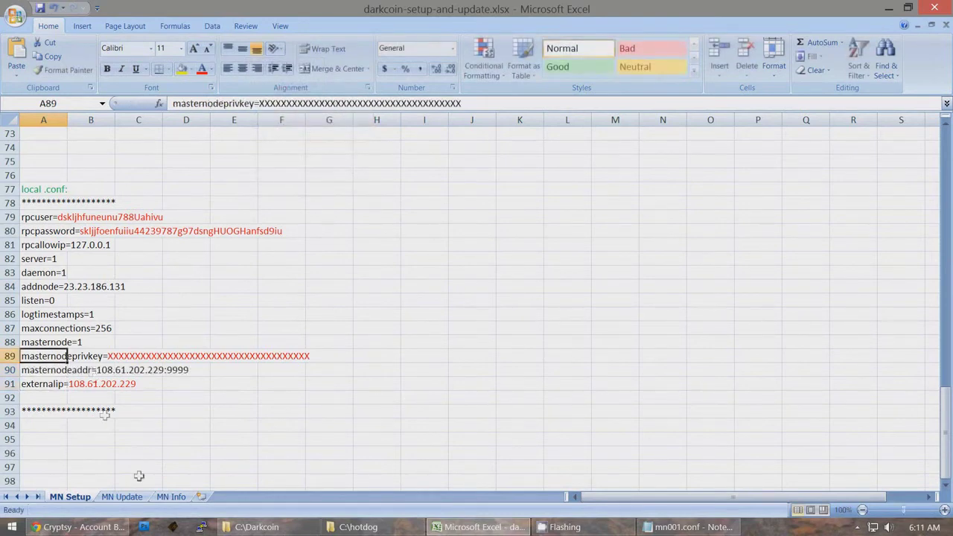
Paste the MN Key from MN Info F3 over the X placeholder on the masternodeprivkey line.
click(171, 497)
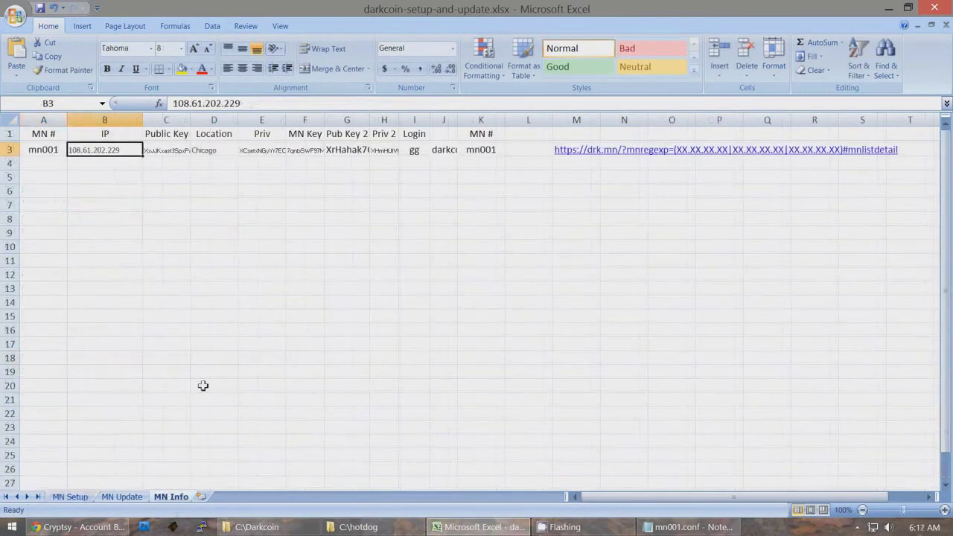
click(312, 152)
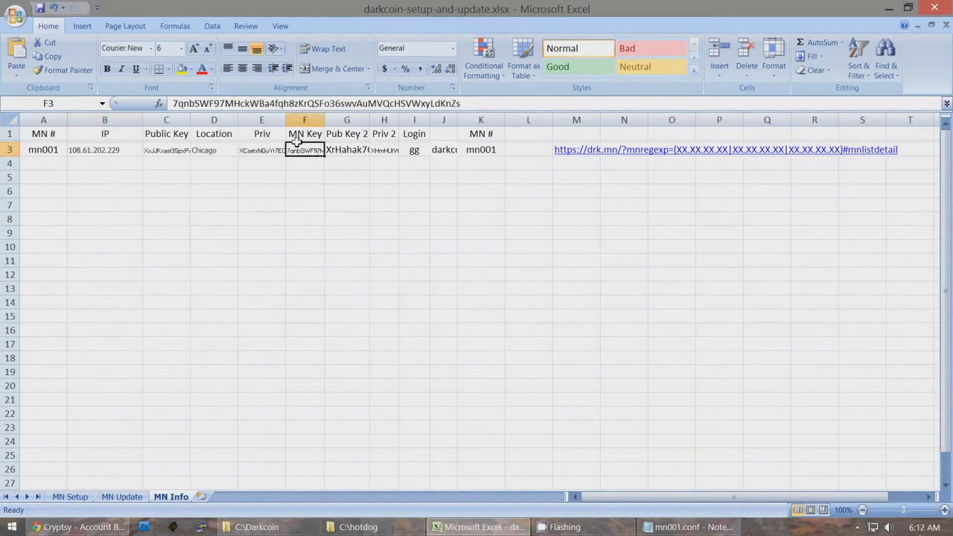
drag(474, 104, 173, 107)
right_click(181, 105)
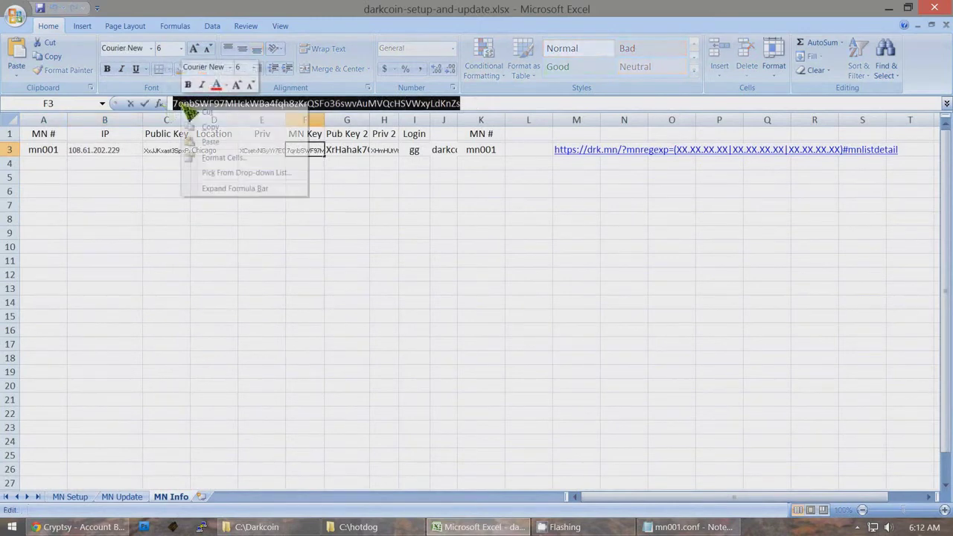
click(215, 131)
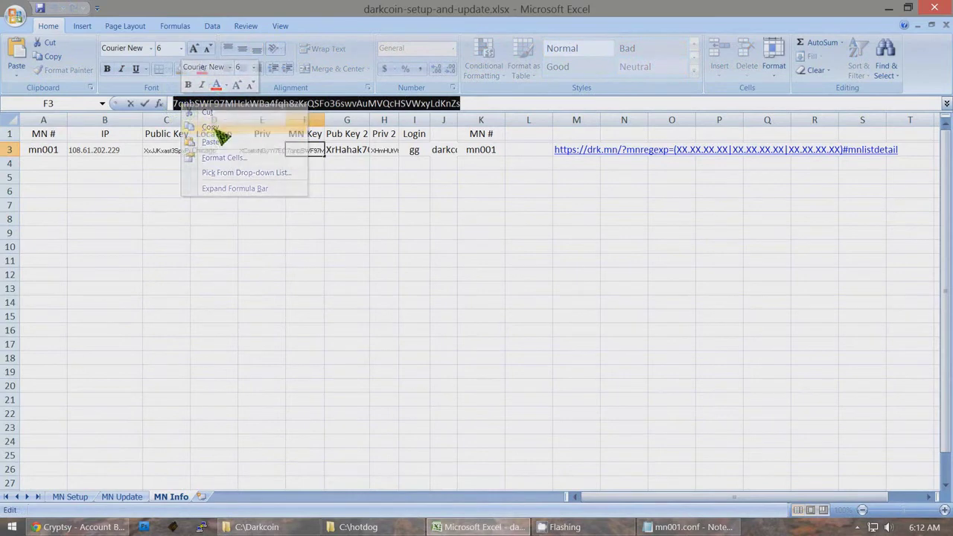
click(73, 499)
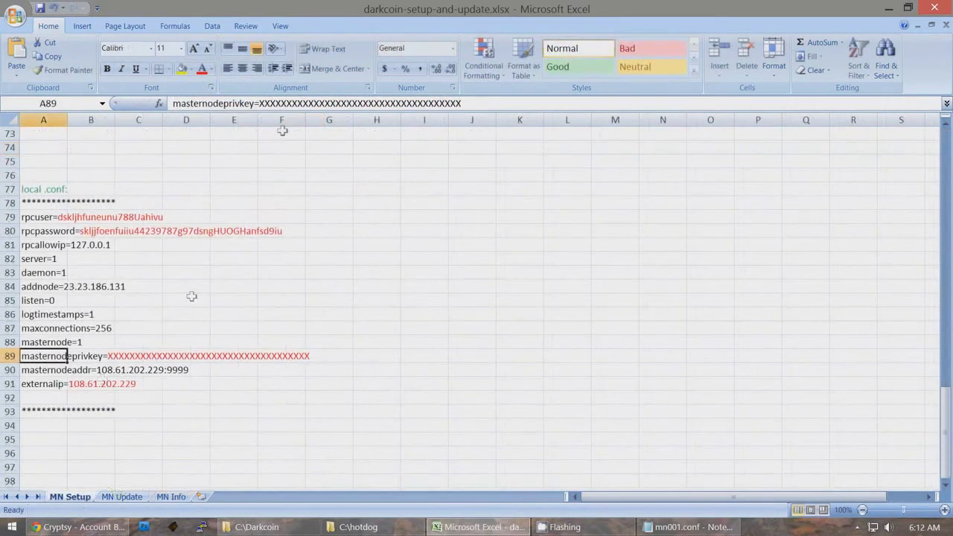
drag(259, 104, 478, 111)
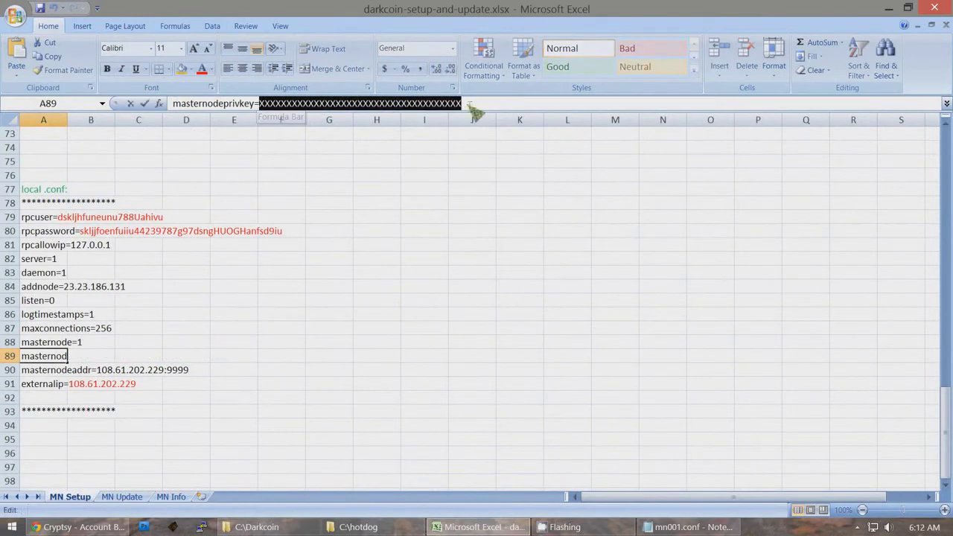
right_click(478, 111)
click(497, 143)
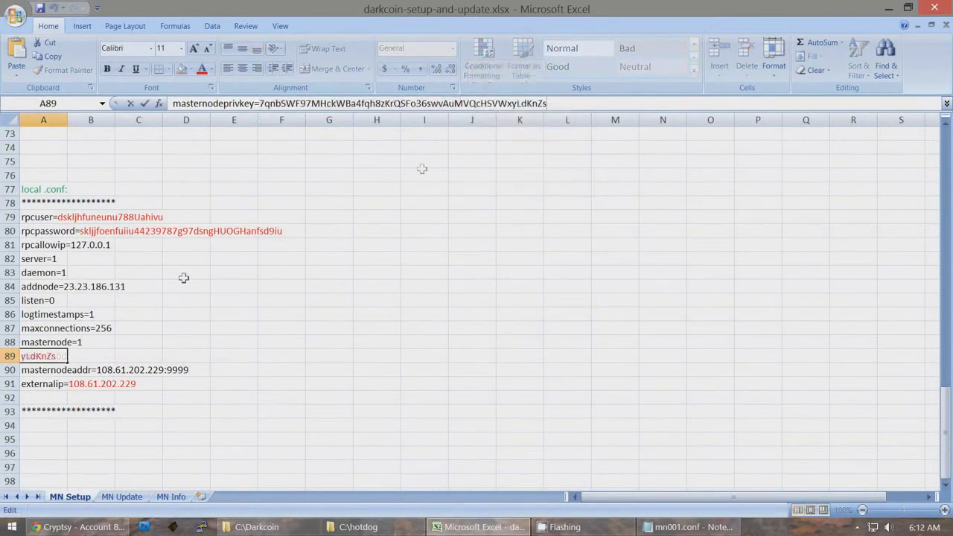
key(Return)
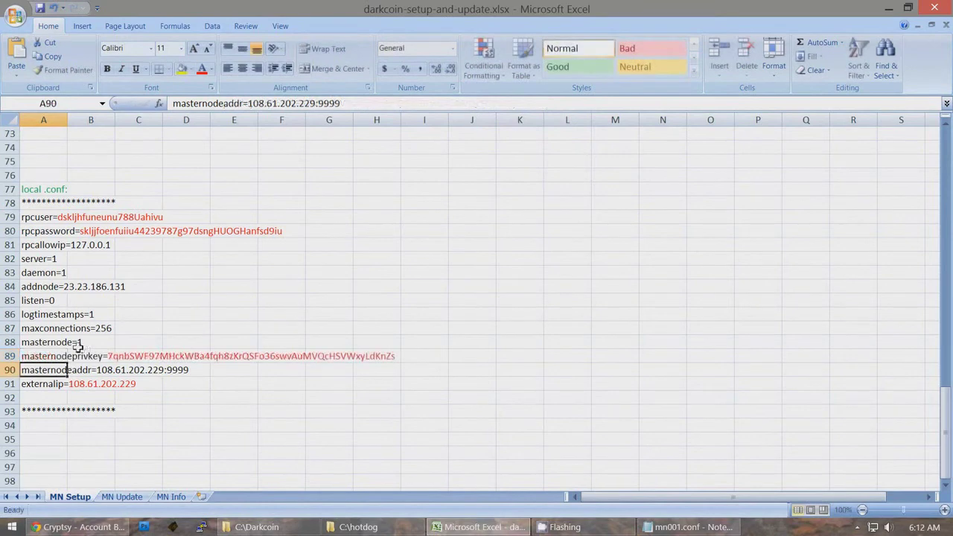
Copy config lines A79:A92 into mn001.conf in Notepad, then save and close it.
click(39, 219)
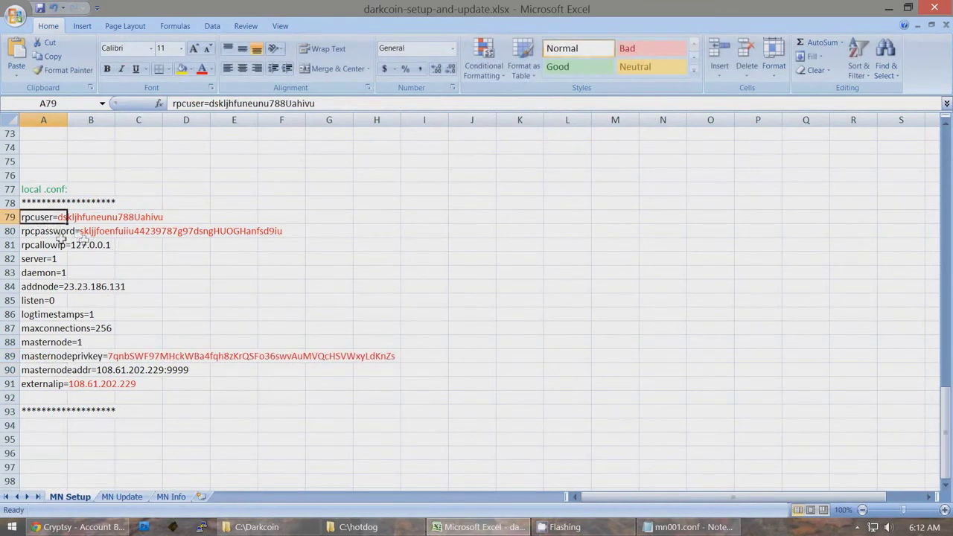
drag(39, 218, 40, 396)
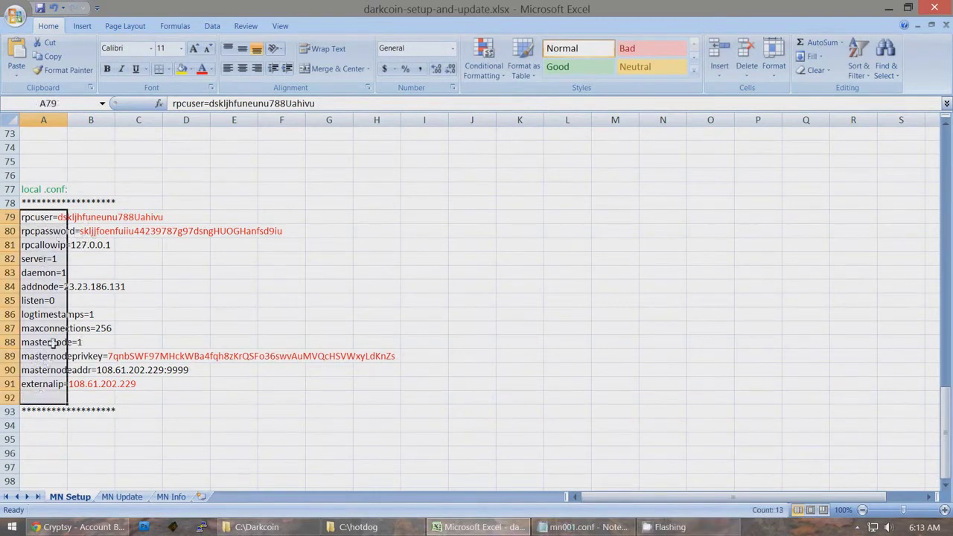
key(ctrl+c)
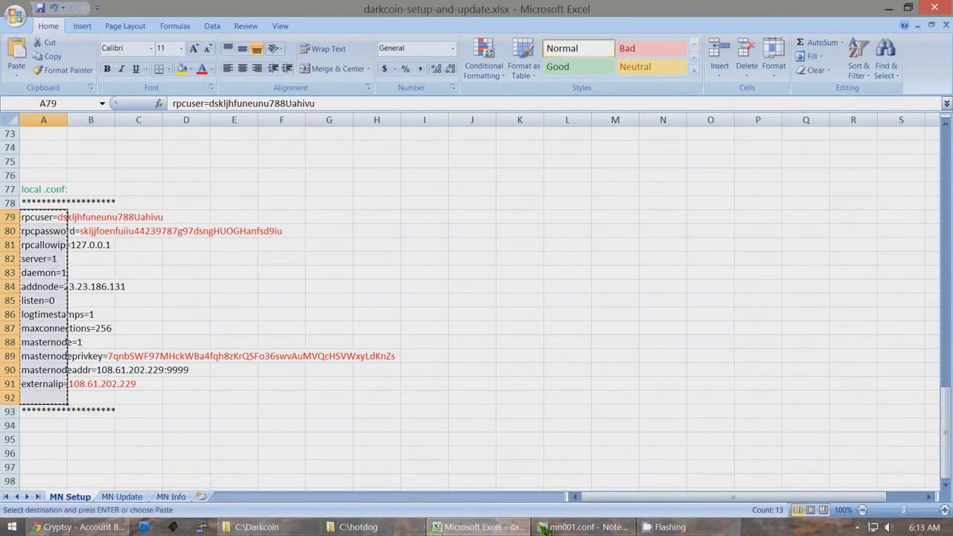
click(566, 527)
right_click(431, 228)
click(469, 276)
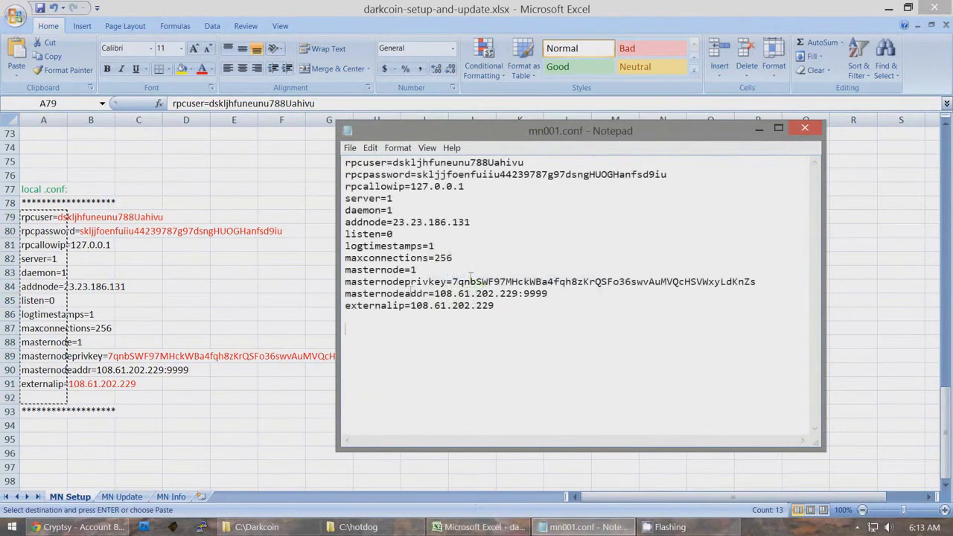
click(349, 148)
click(367, 188)
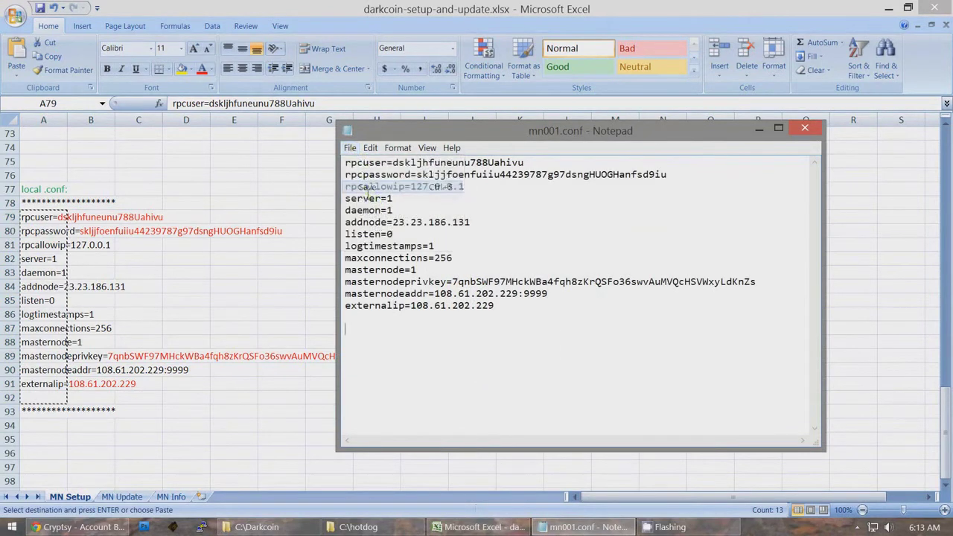
click(802, 129)
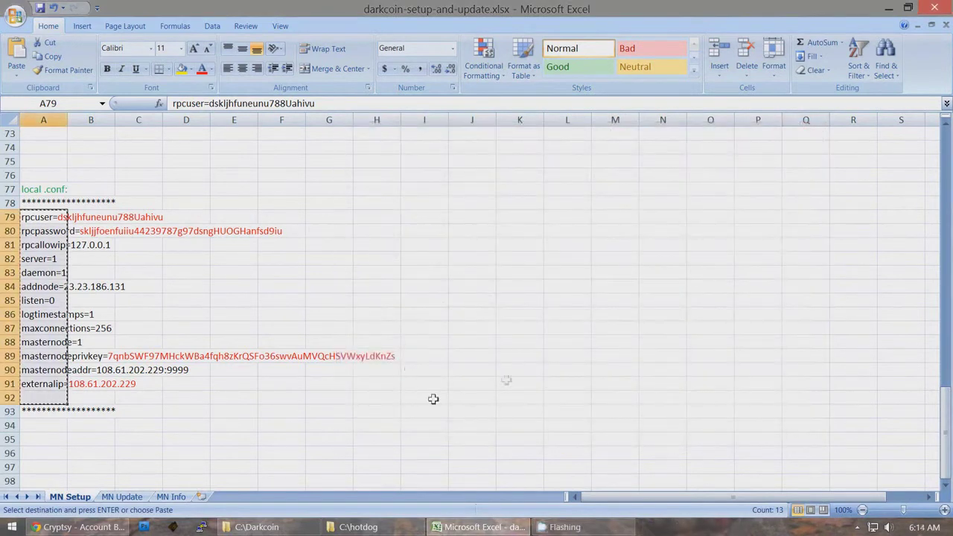
click(38, 395)
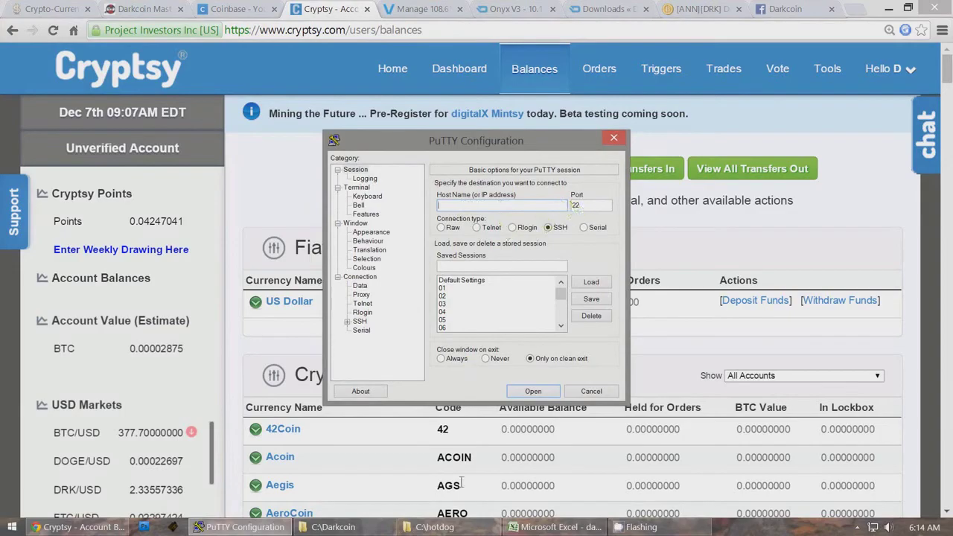
Copy the server IP from MN Info B3 and log in to PuTTY as root.
click(555, 526)
click(104, 151)
double_click(207, 102)
click(253, 527)
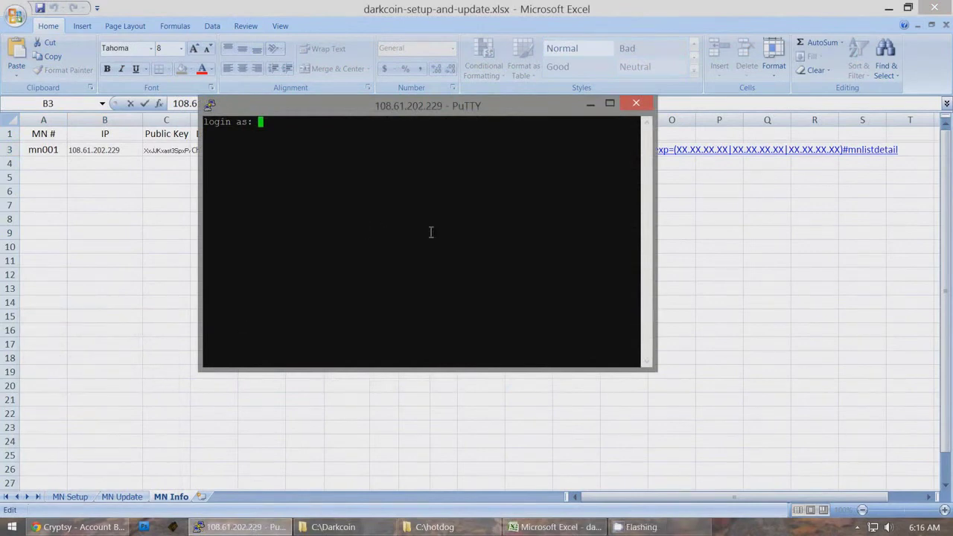
text(oot)
Copy the server's initial root password from the Vultr server management page.
click(78, 528)
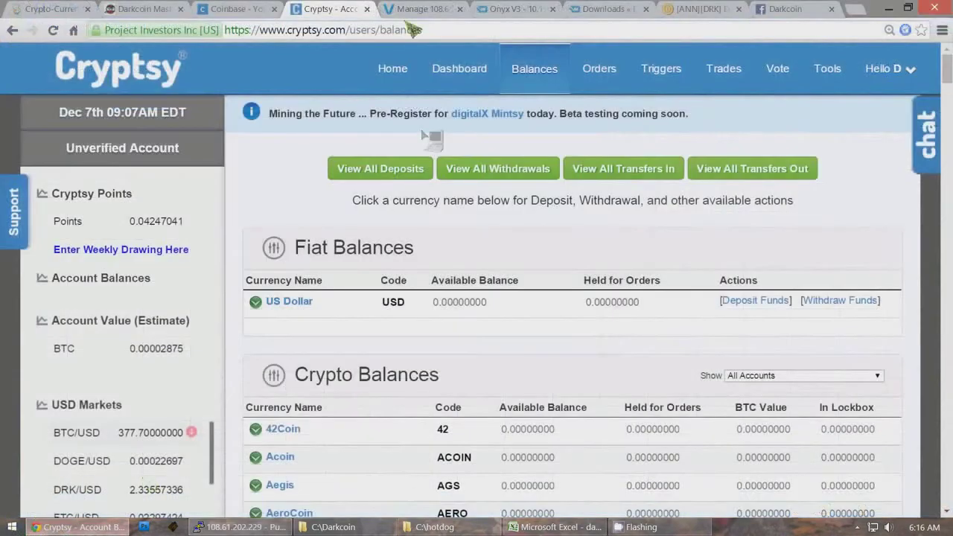
click(417, 9)
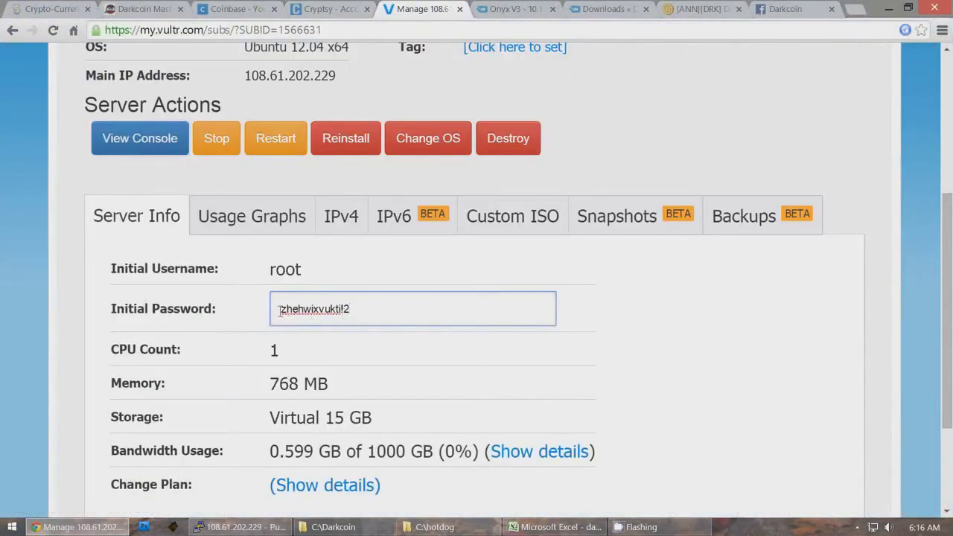
drag(358, 308, 267, 313)
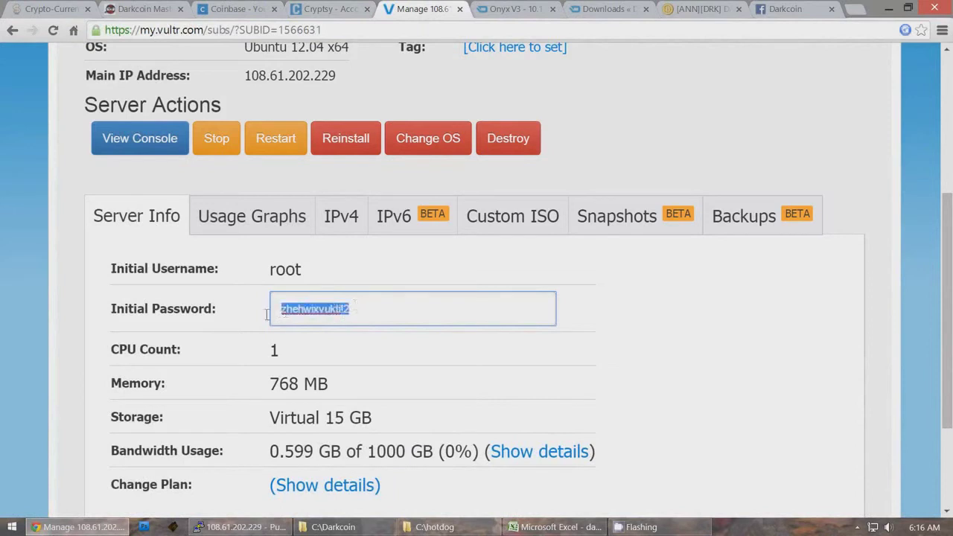
right_click(304, 313)
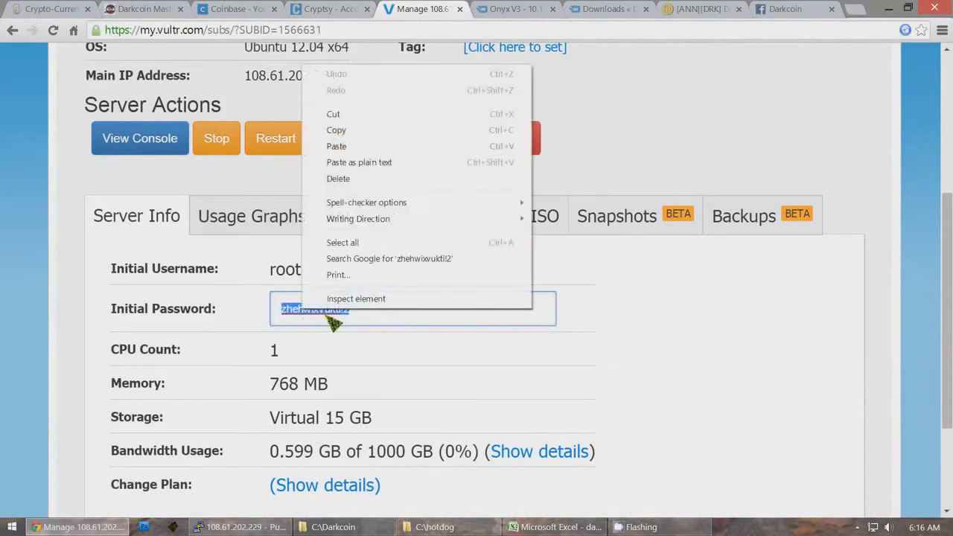
click(344, 132)
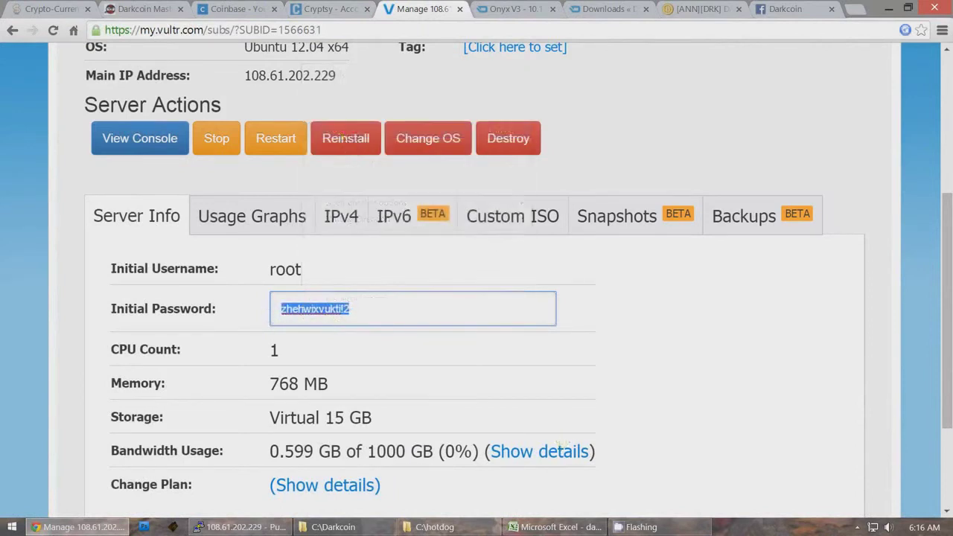
Run passwd to set a new root password, then clear the terminal.
key(alt+Tab)
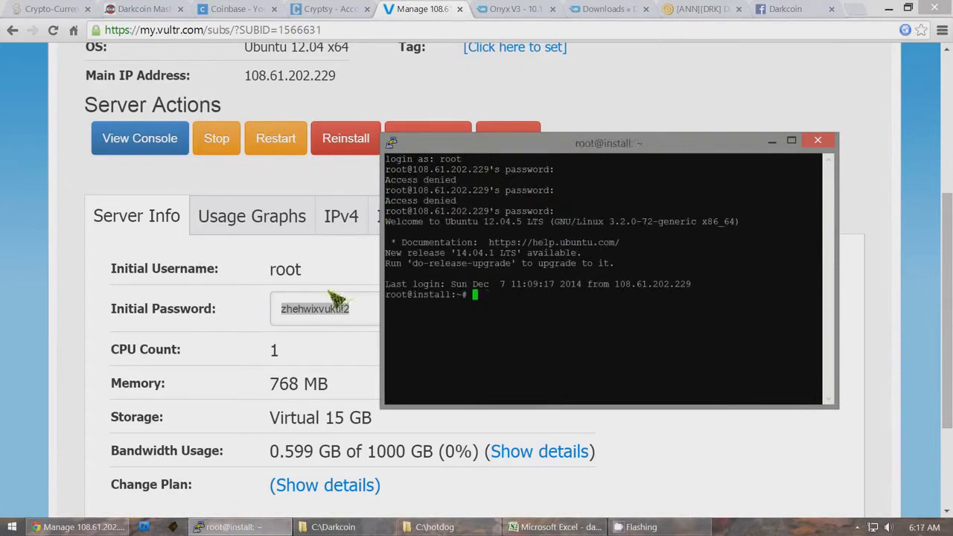
text(pas)
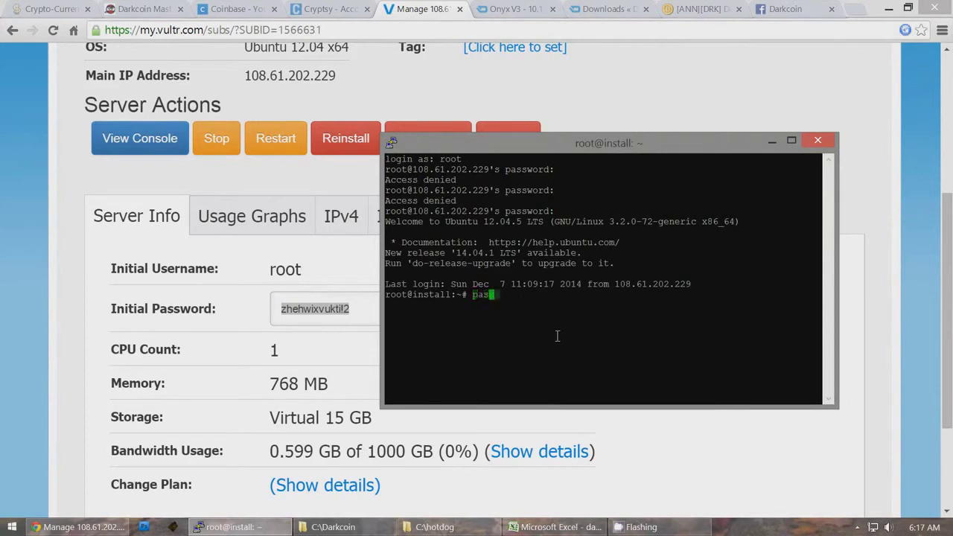
text(swd)
key(Return)
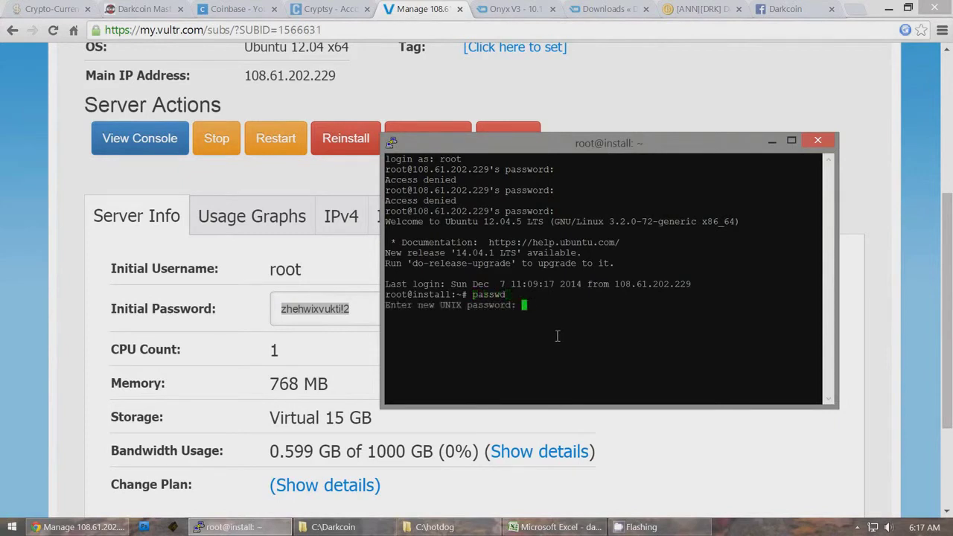
key(Return)
key(Return)
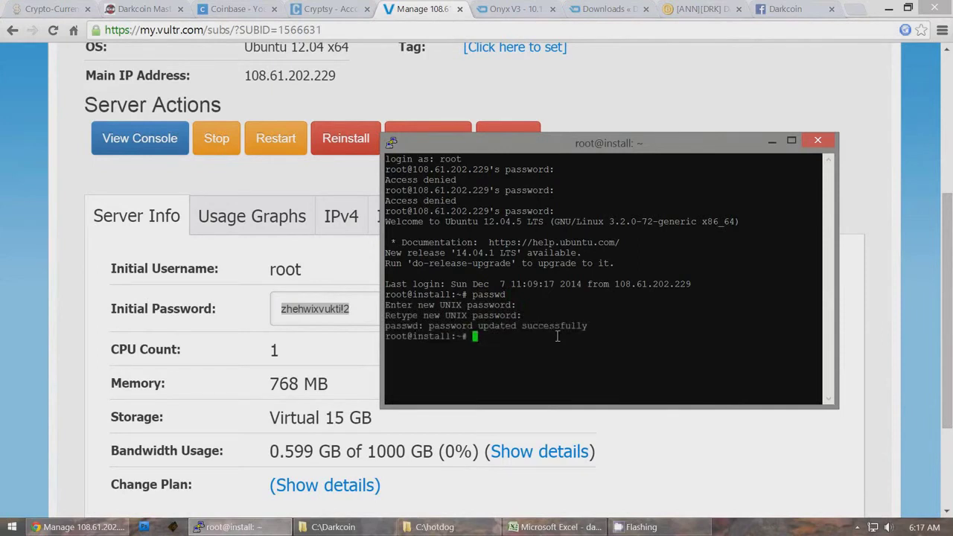
key(ctrl+l)
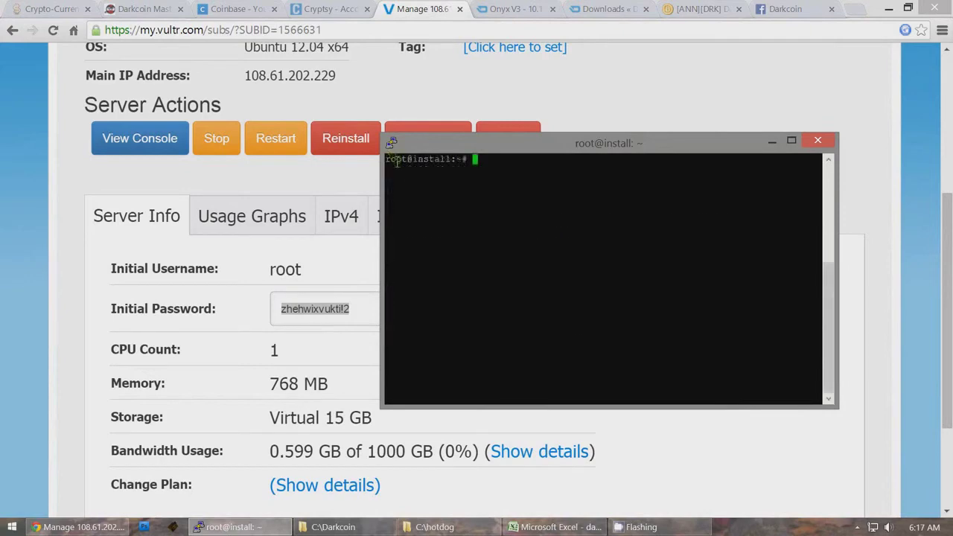
Minimize Chrome and scroll Excel's MN Setup sheet from sudo apt-get update to the darkcoin 0.10.16.16 install lines.
click(71, 242)
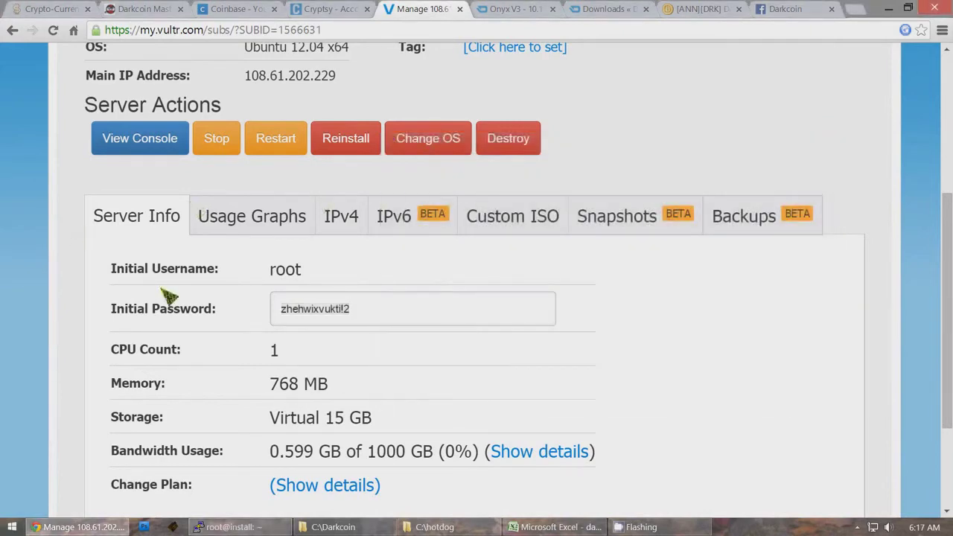
click(126, 529)
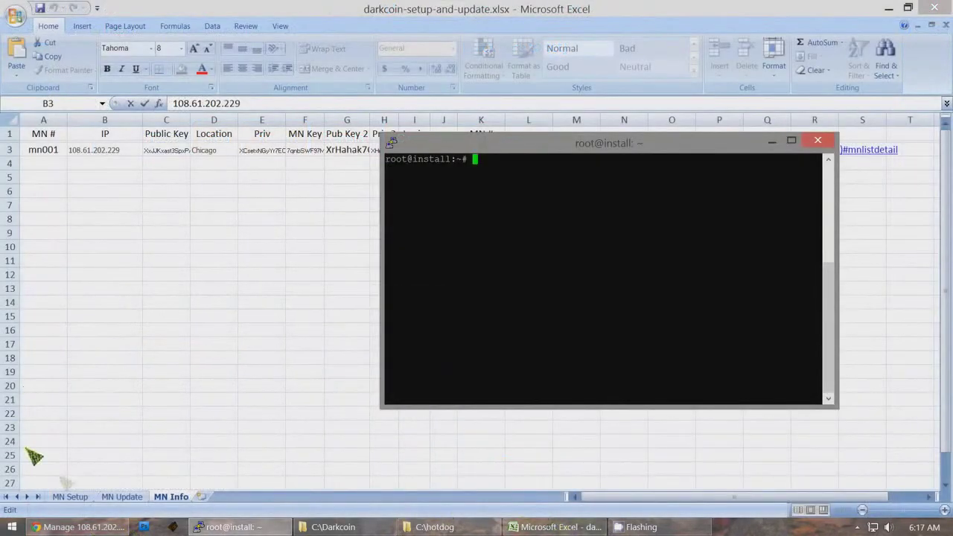
click(67, 496)
click(74, 496)
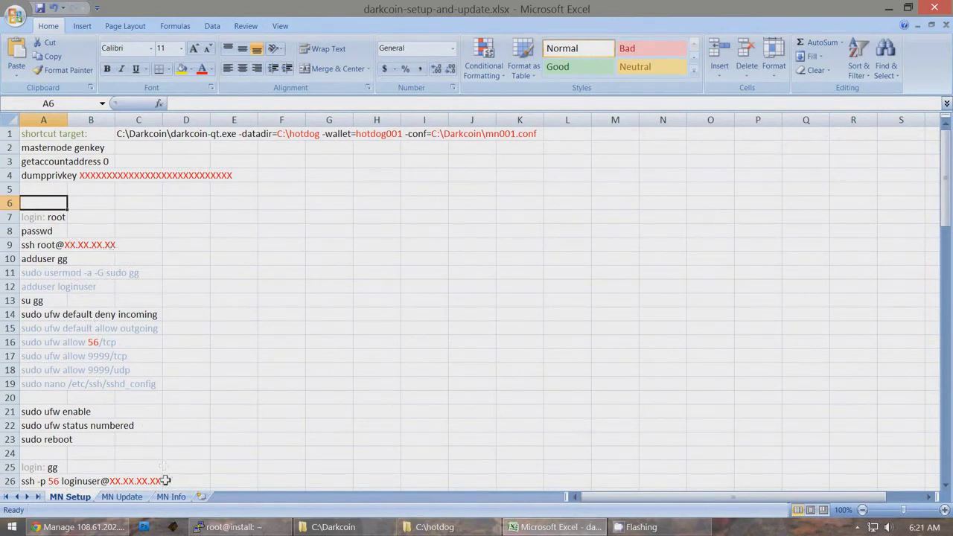
click(171, 498)
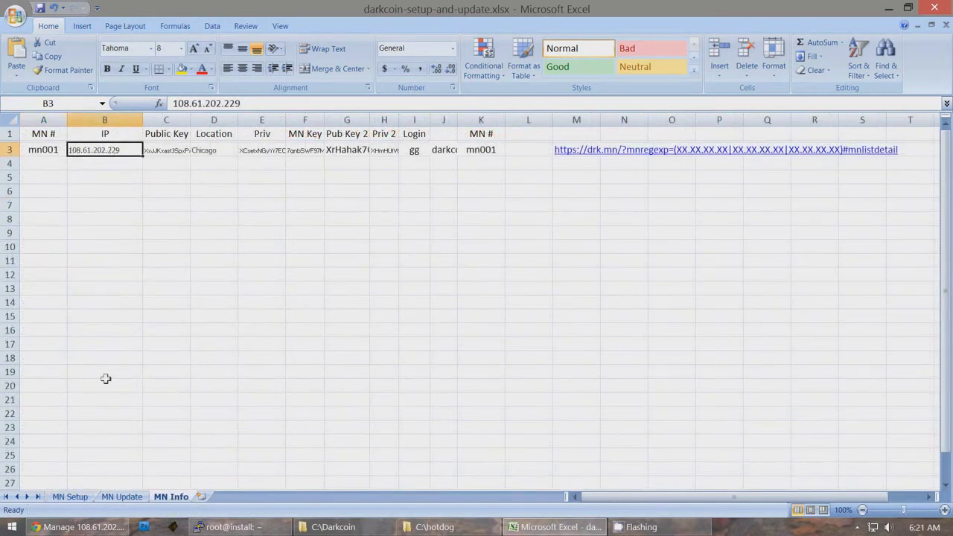
click(71, 496)
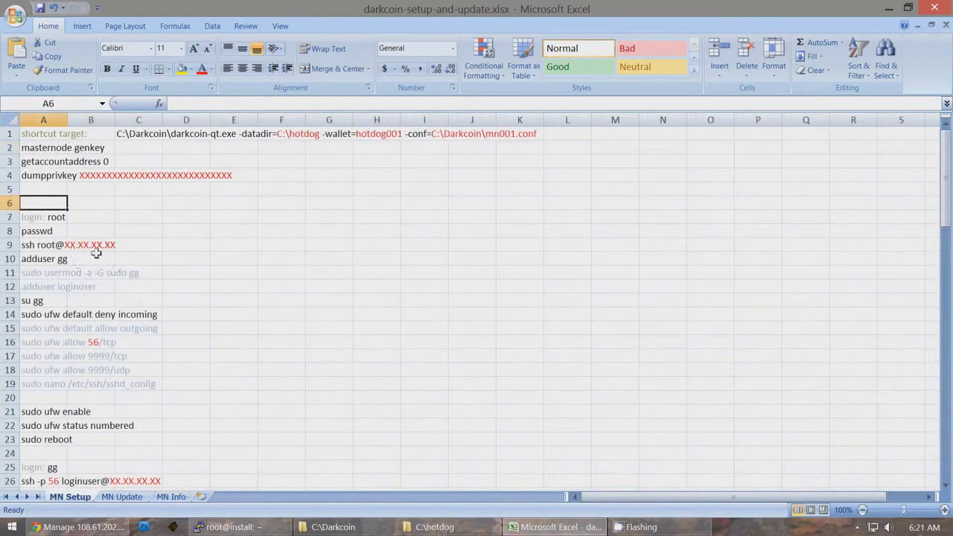
scroll(143, 303, down, 3)
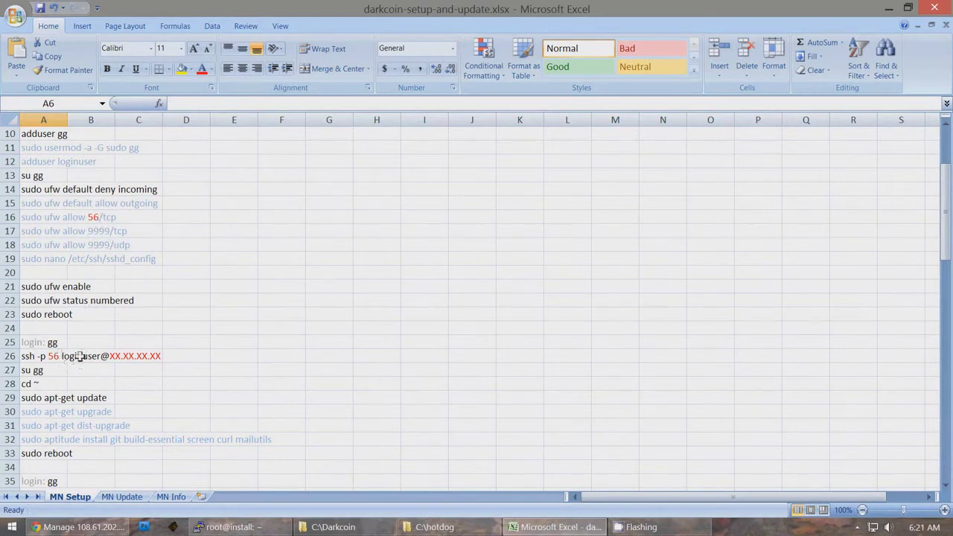
scroll(172, 344, down, 3)
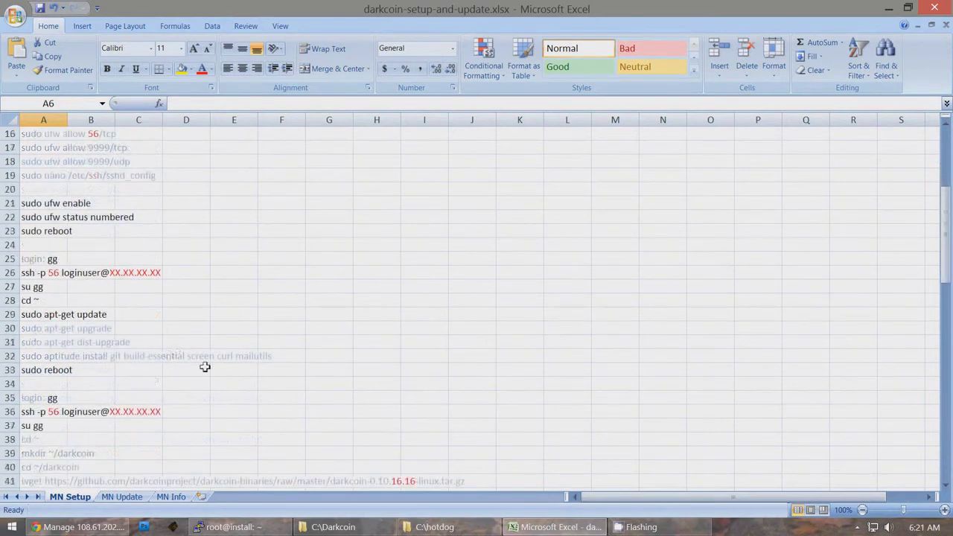
scroll(209, 365, down, 3)
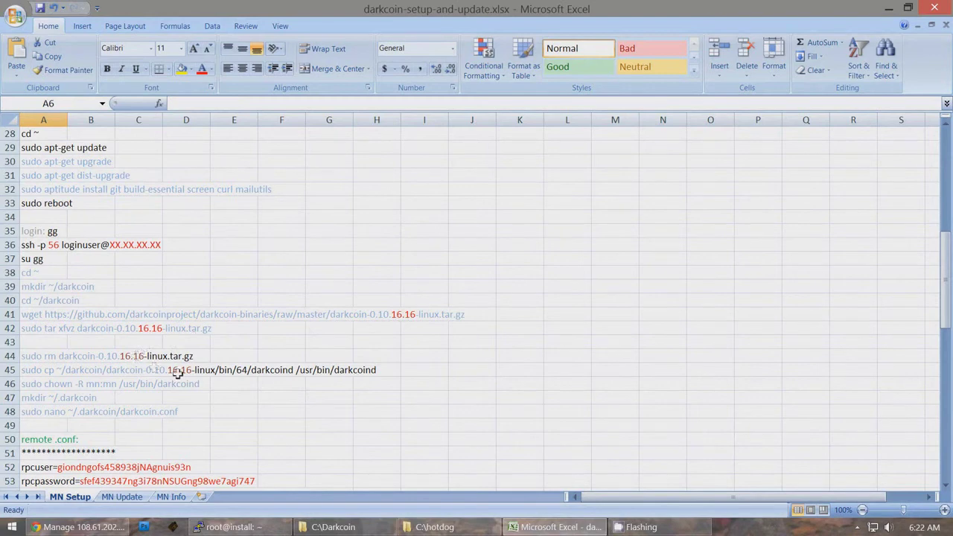
scroll(253, 394, down, 1)
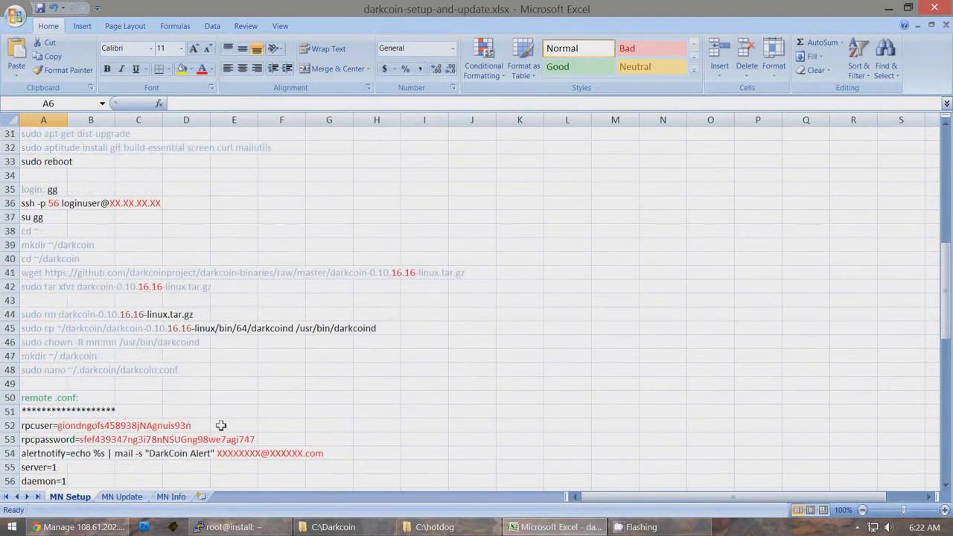
scroll(216, 421, down, 2)
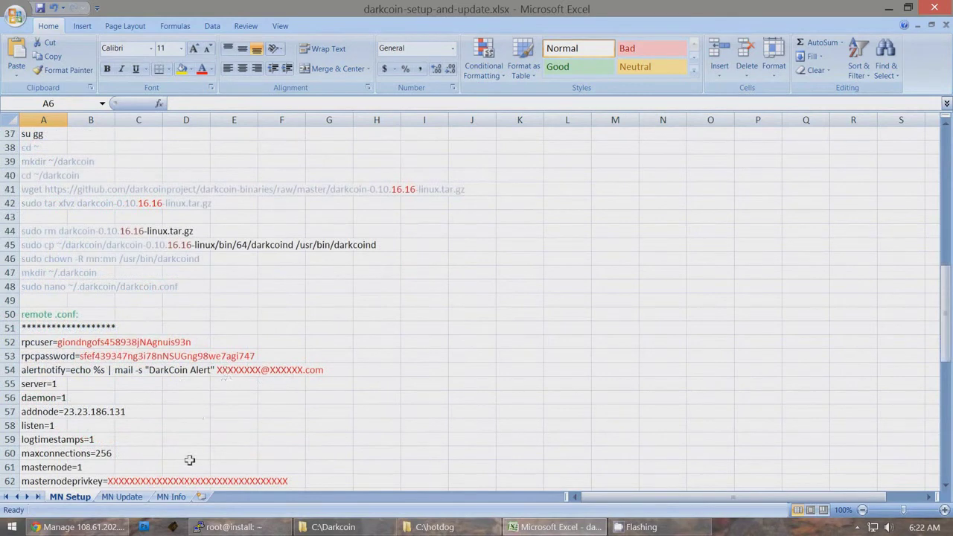
scroll(121, 455, down, 1)
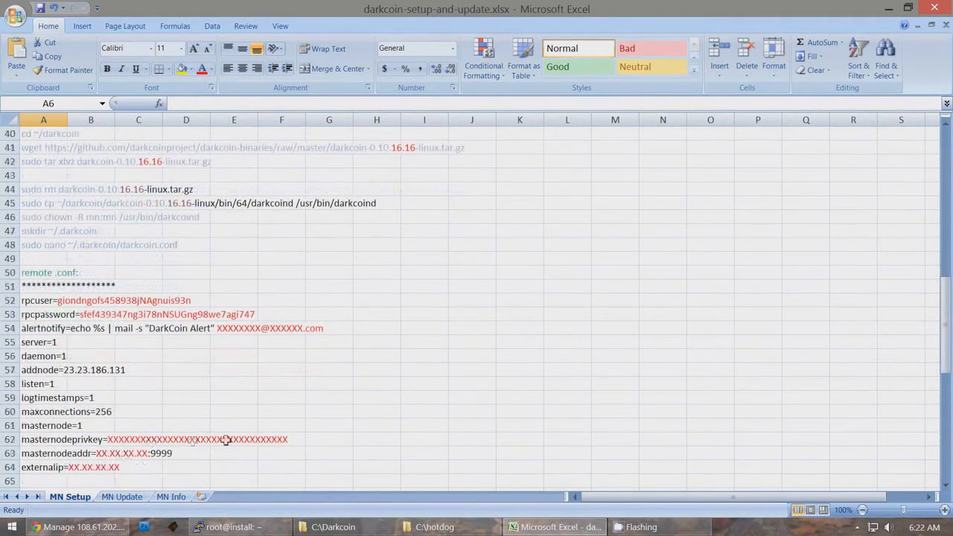
click(171, 496)
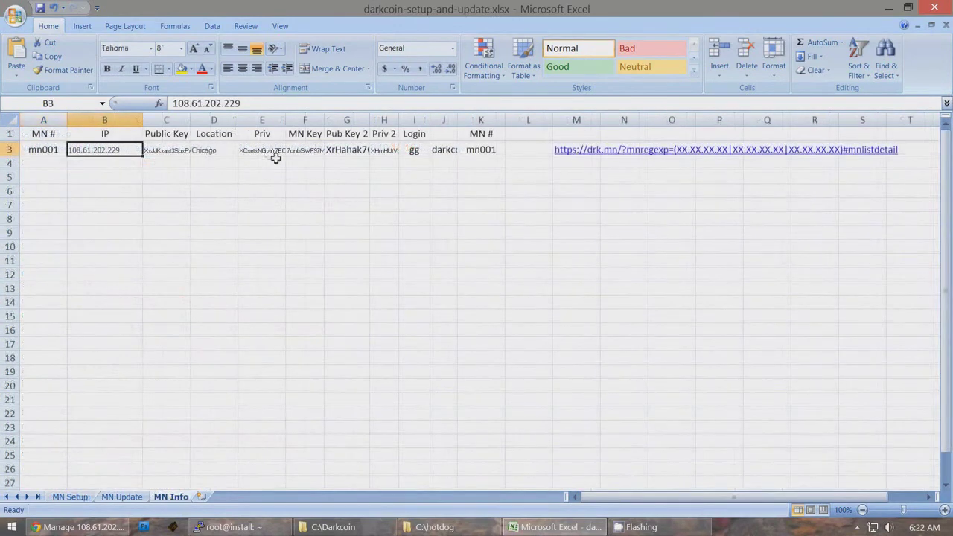
click(304, 152)
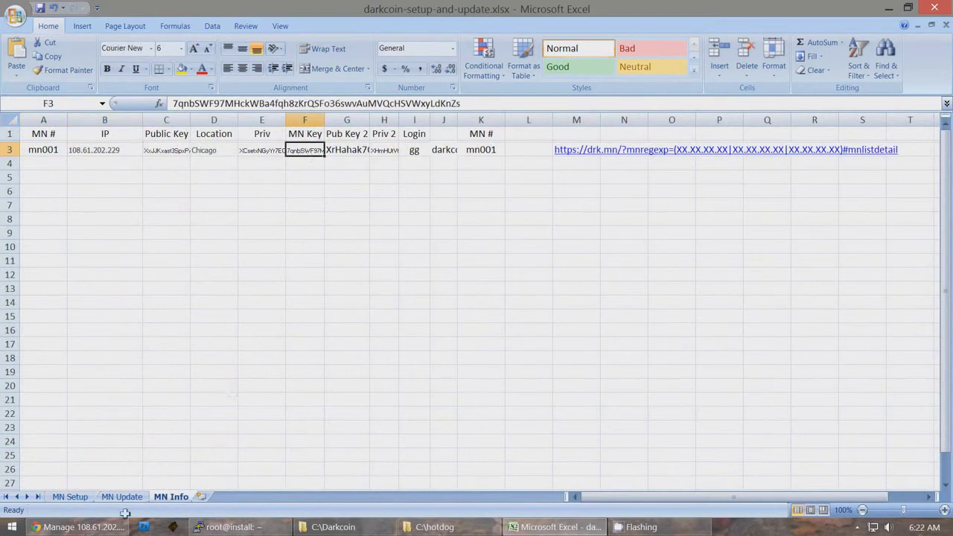
click(72, 498)
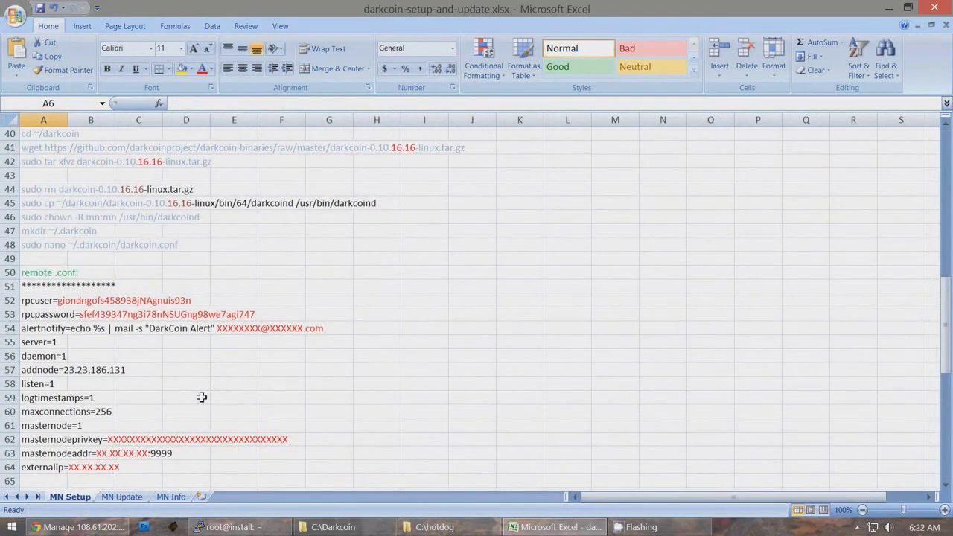
scroll(121, 389, down, 3)
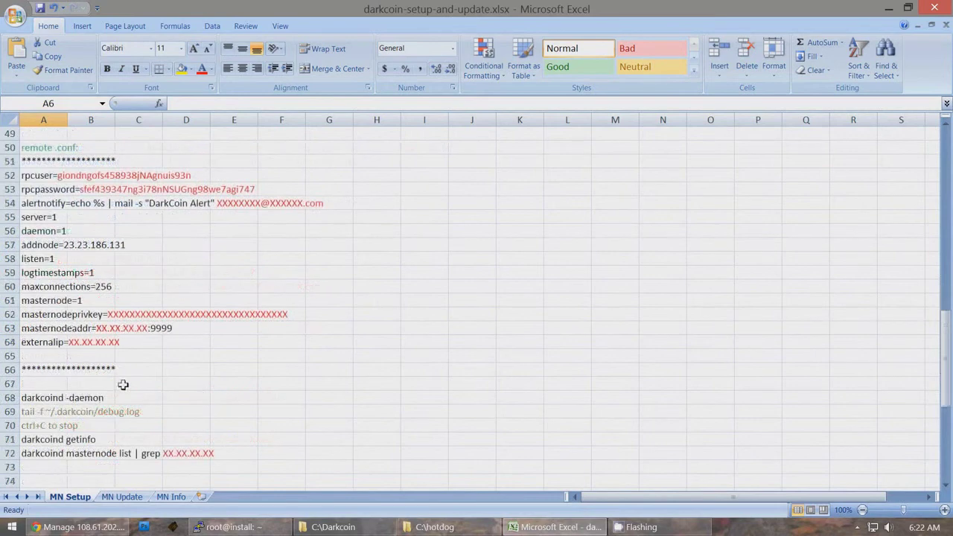
scroll(122, 385, down, 3)
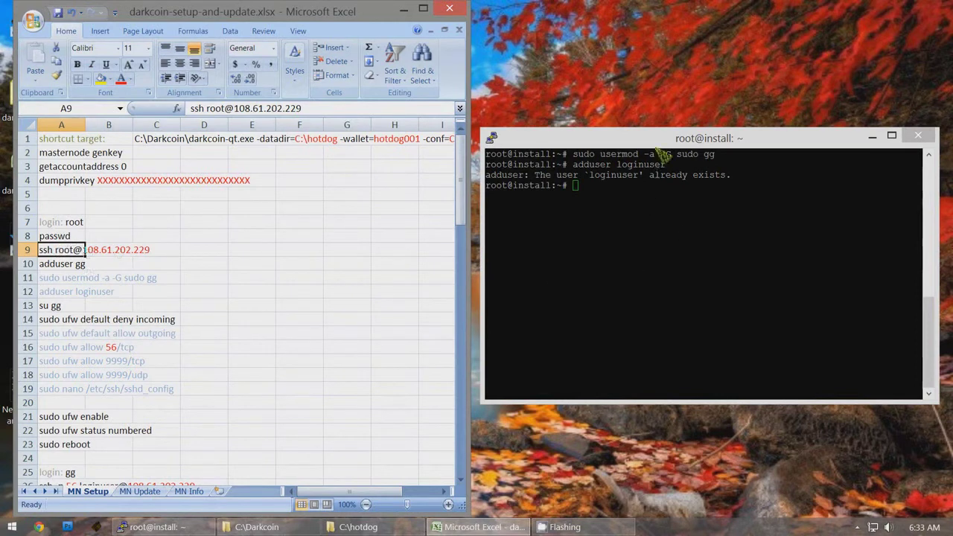
Copy the ssh login command (A9) and the adduser gg command (A10) into the terminal.
click(653, 207)
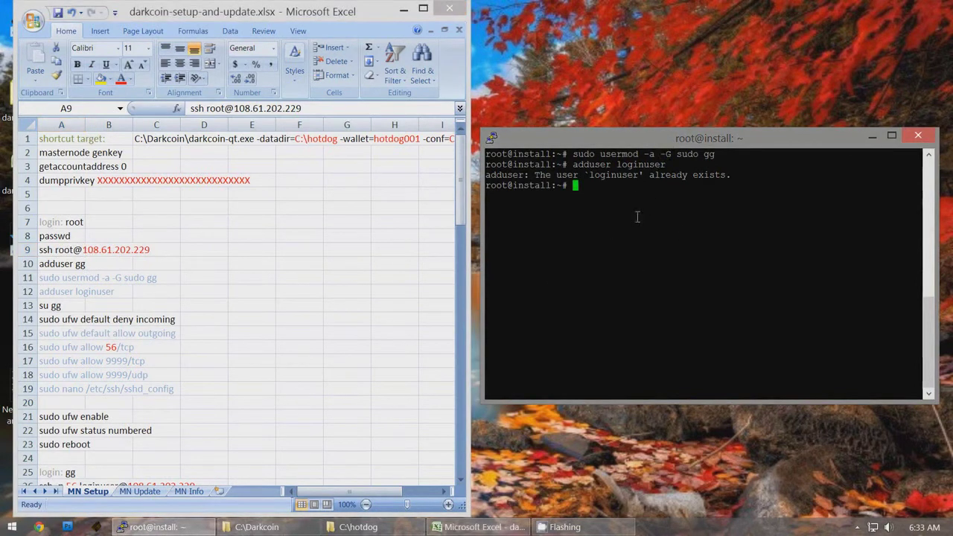
click(51, 251)
key(ctrl+c)
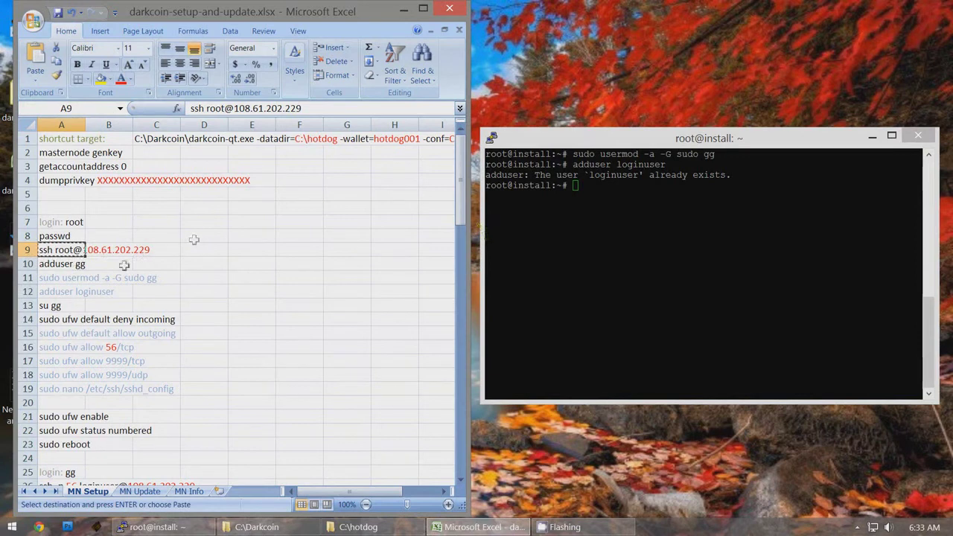
click(508, 213)
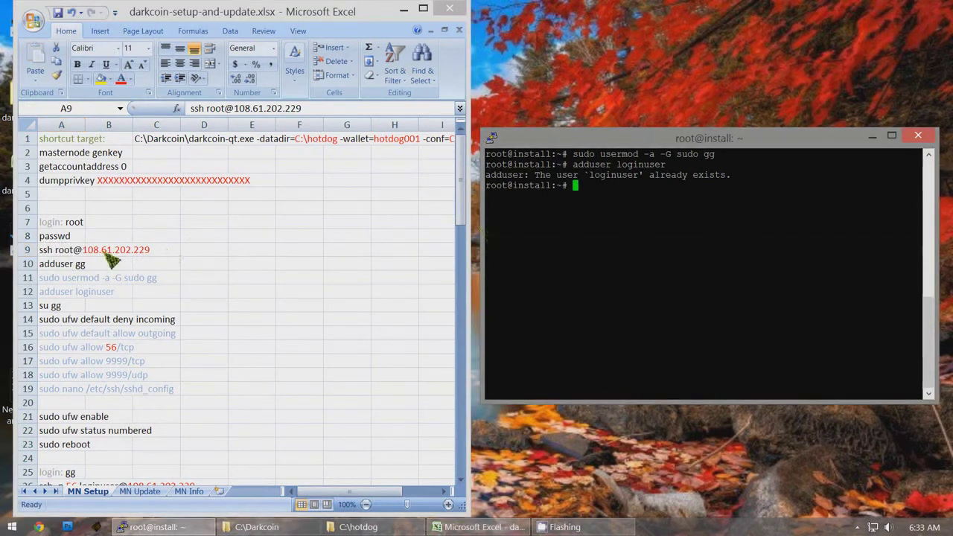
click(56, 251)
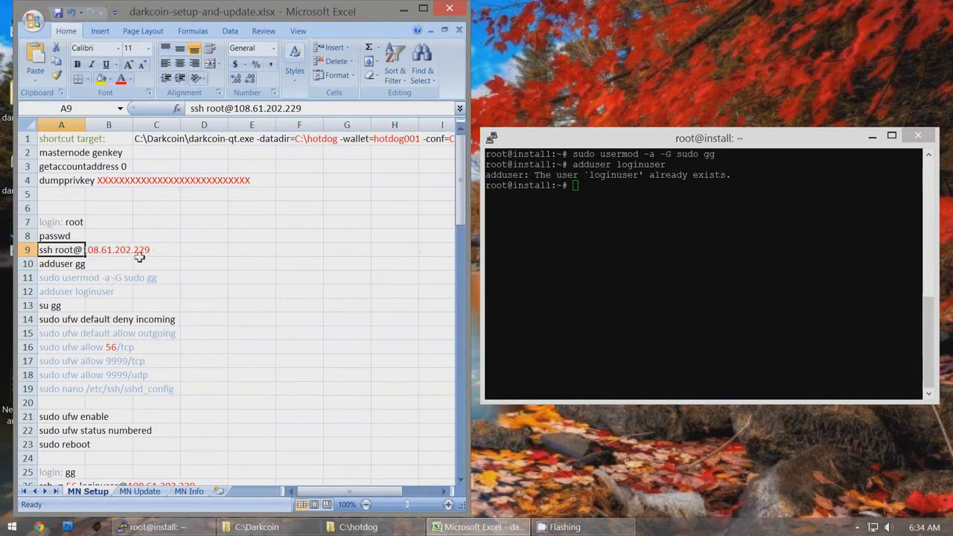
click(59, 265)
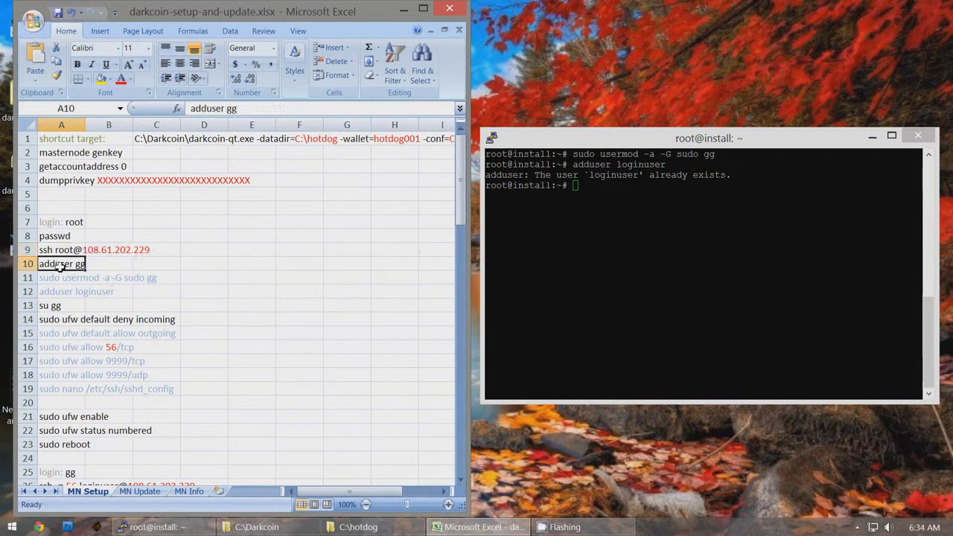
key(ctrl+c)
click(666, 251)
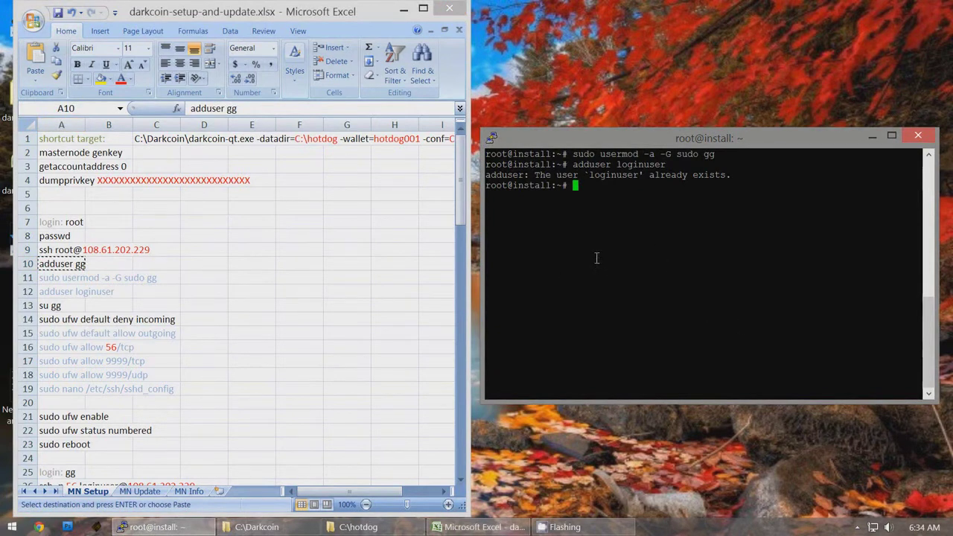
Run the usermod sudo-group and adduser loginuser commands; loginuser already exists.
click(57, 284)
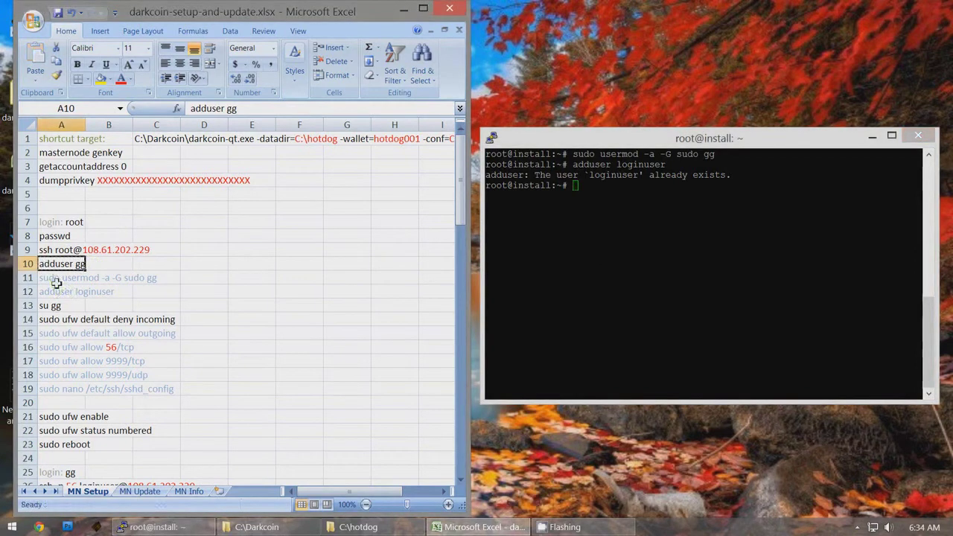
drag(54, 279, 52, 292)
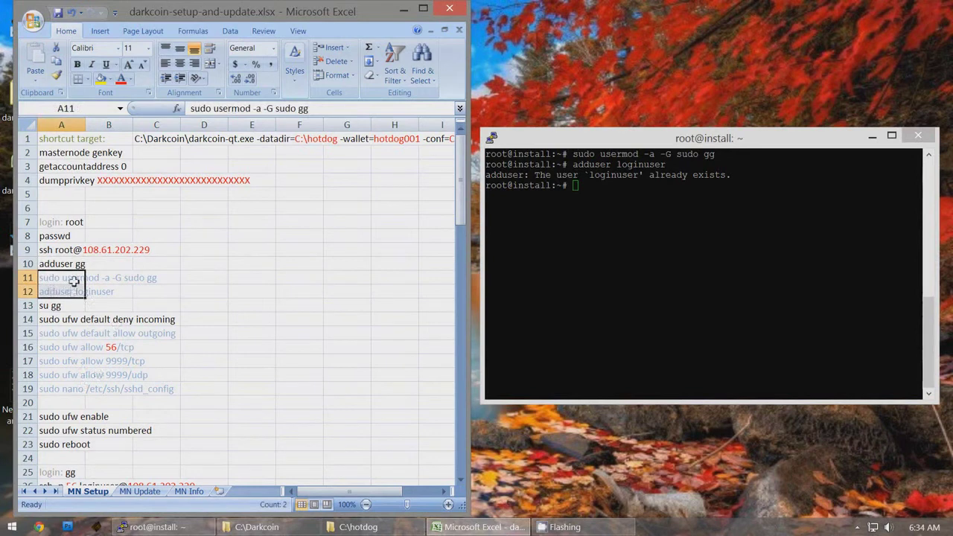
key(ctrl+c)
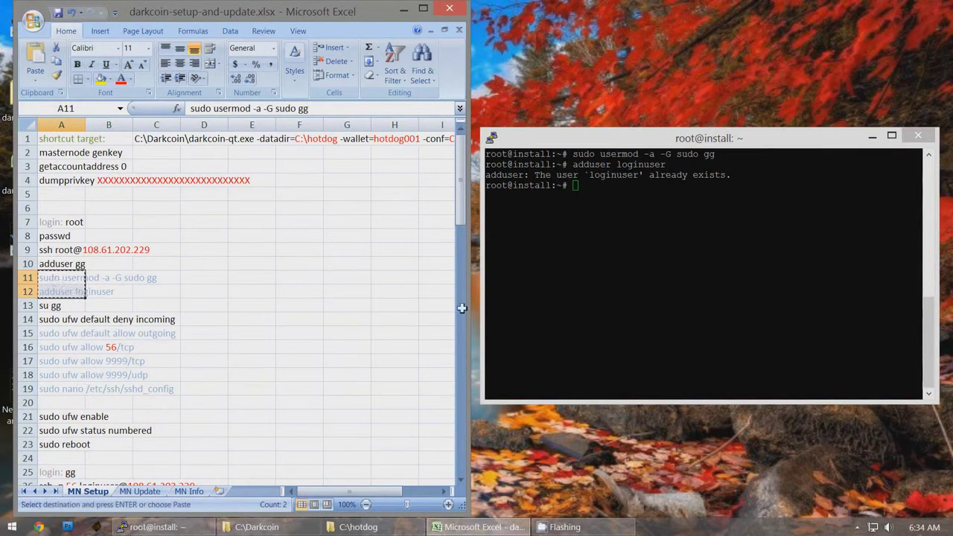
click(616, 263)
right_click(602, 247)
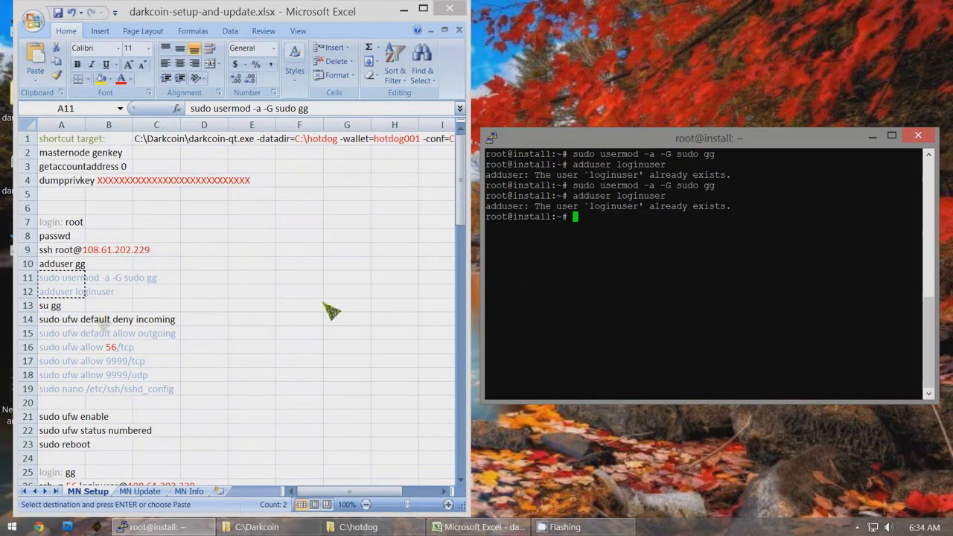
Switch to user gg by running su gg from cell A13.
click(100, 306)
click(54, 308)
key(ctrl+c)
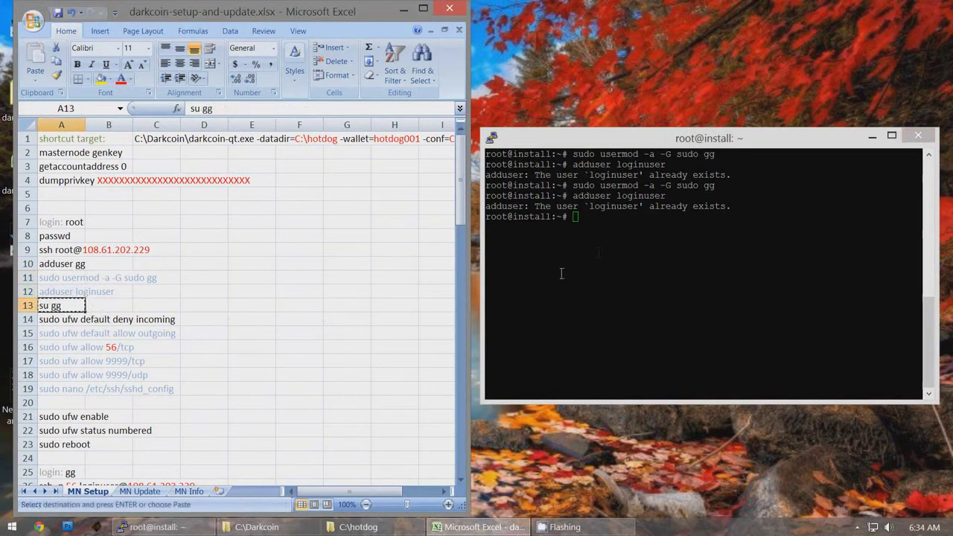
right_click(604, 252)
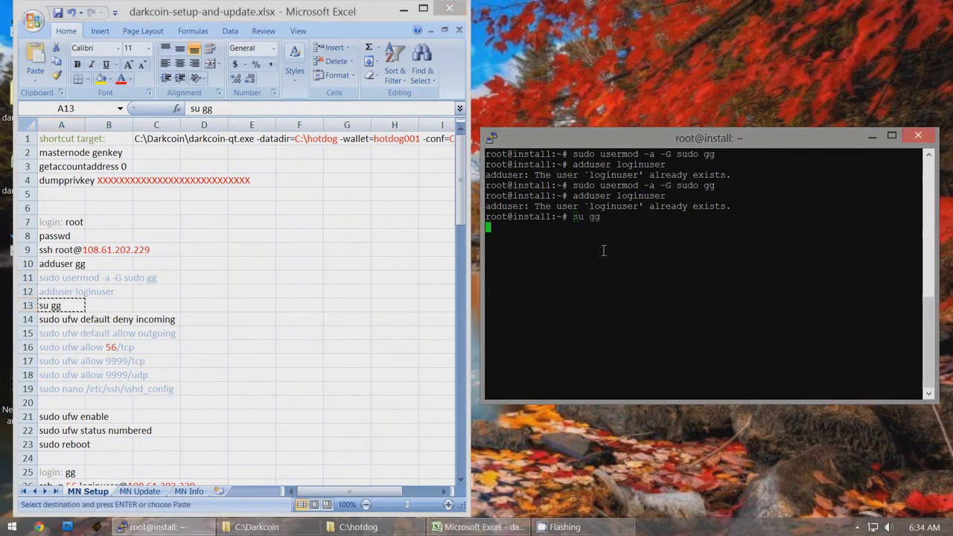
Run sudo ufw default deny incoming and enter the sudo password.
click(63, 320)
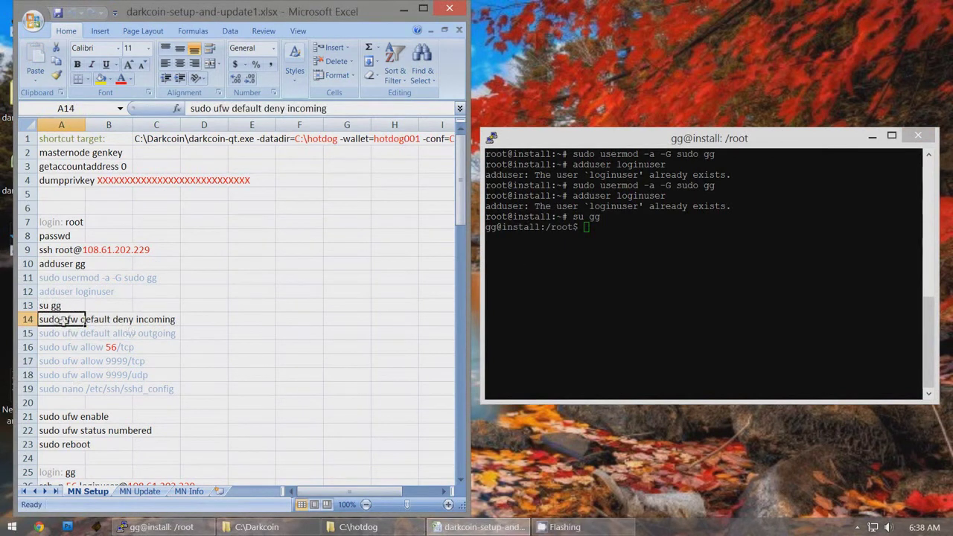
click(56, 306)
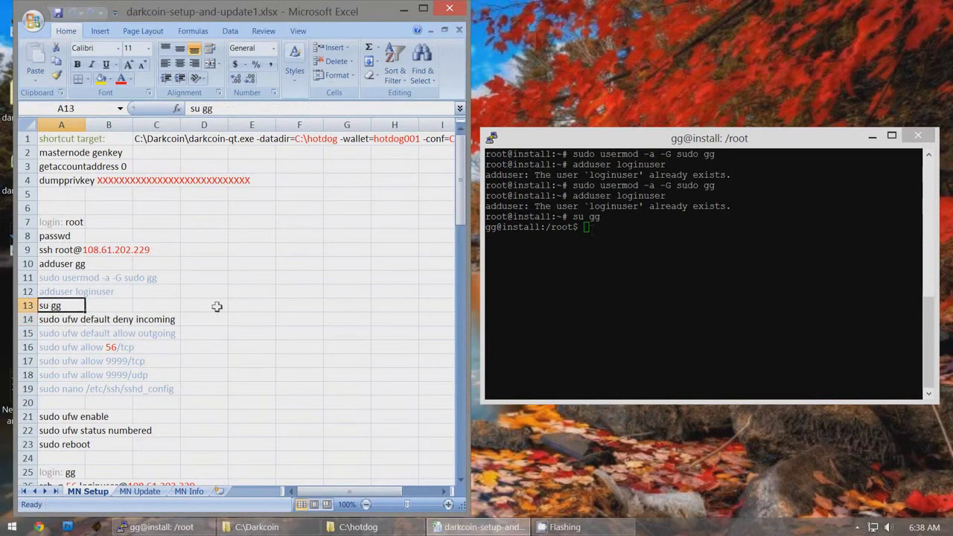
click(44, 320)
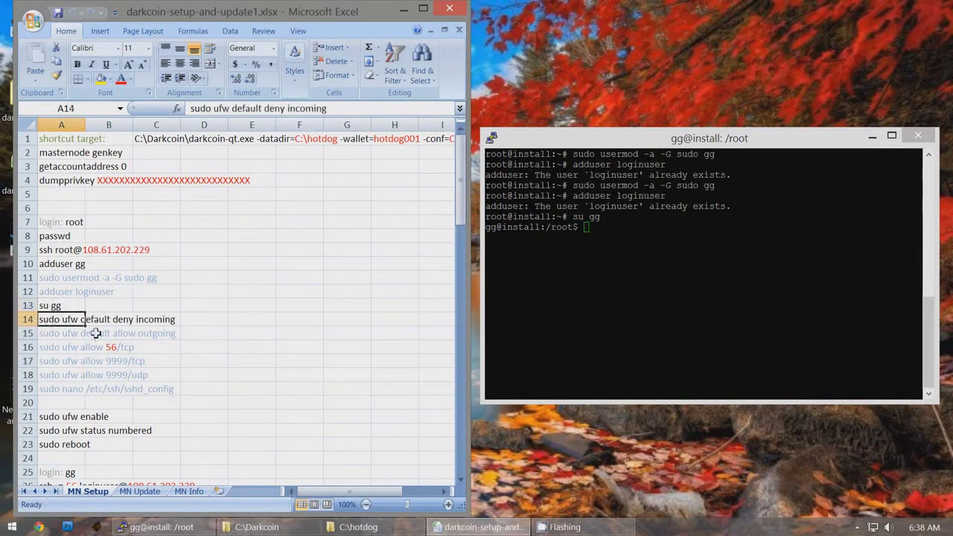
key(ctrl+c)
click(589, 261)
right_click(589, 261)
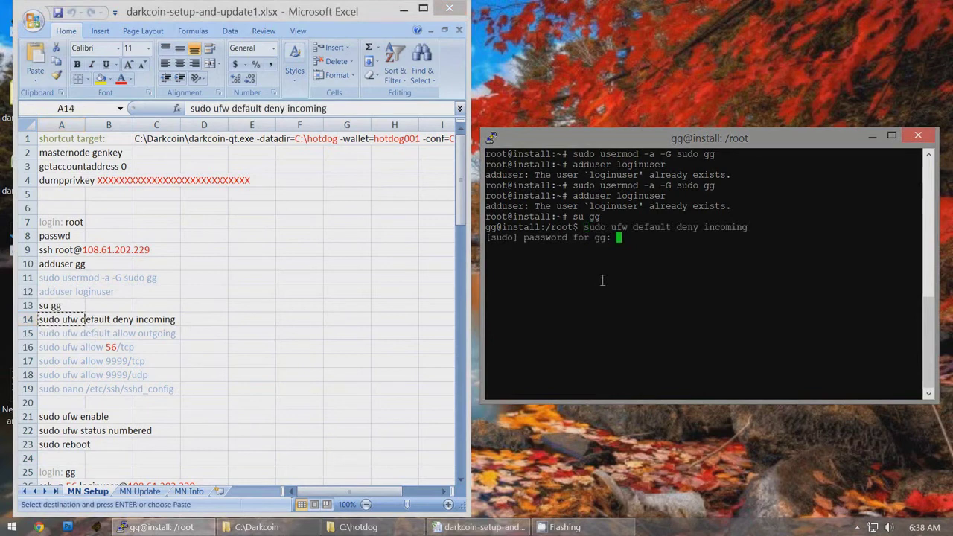
key(Return)
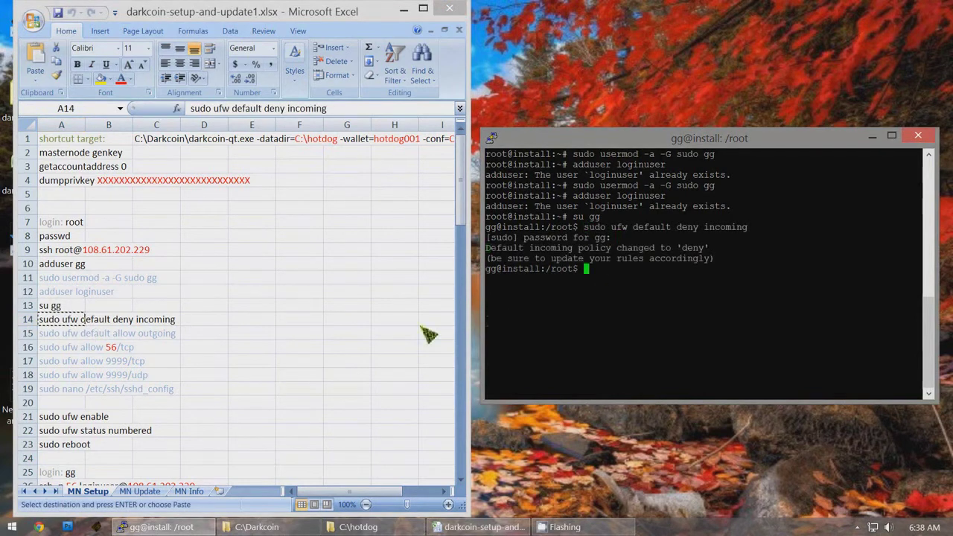
Run ufw default allow outgoing, allow 56/tcp and 9999 tcp/udp, and open sshd_config in nano.
click(52, 341)
drag(59, 336, 58, 389)
key(ctrl+c)
right_click(618, 295)
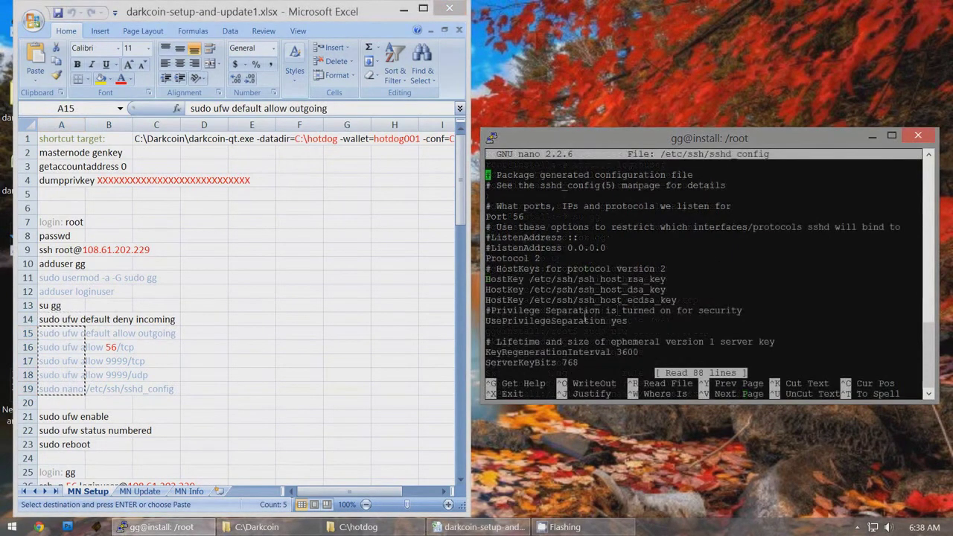
Keep the sshd_config Port line at 56 and save the file.
key(Down)
key(Down)
key(Down)
key(Left)
key(BackSpace)
key(BackSpace)
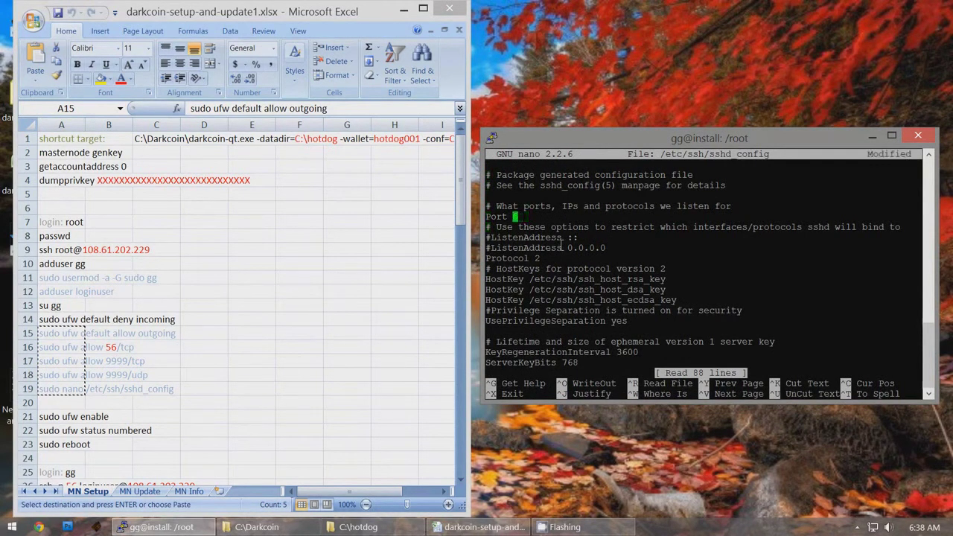
text(22)
key(BackSpace)
key(BackSpace)
text(56)
key(ctrl+o)
key(ctrl+x)
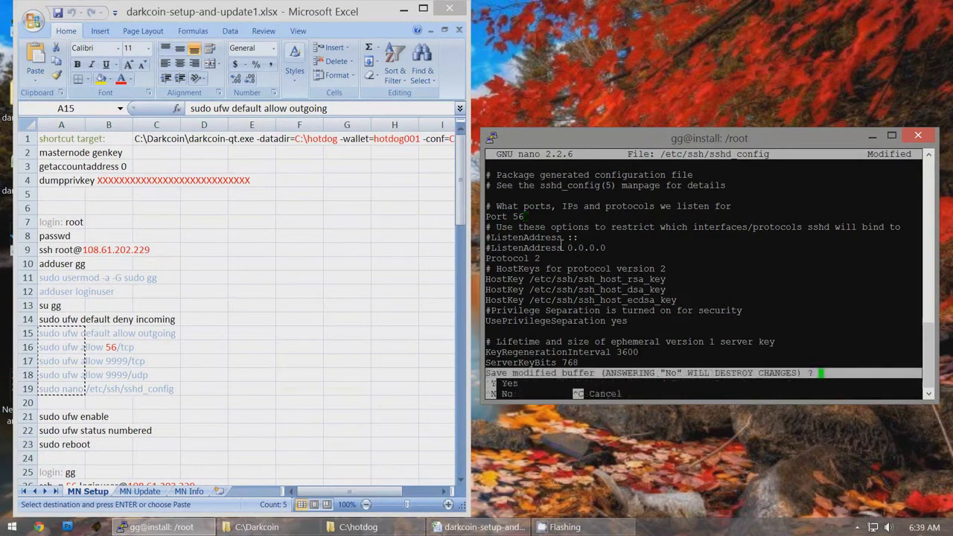
key(y)
key(Return)
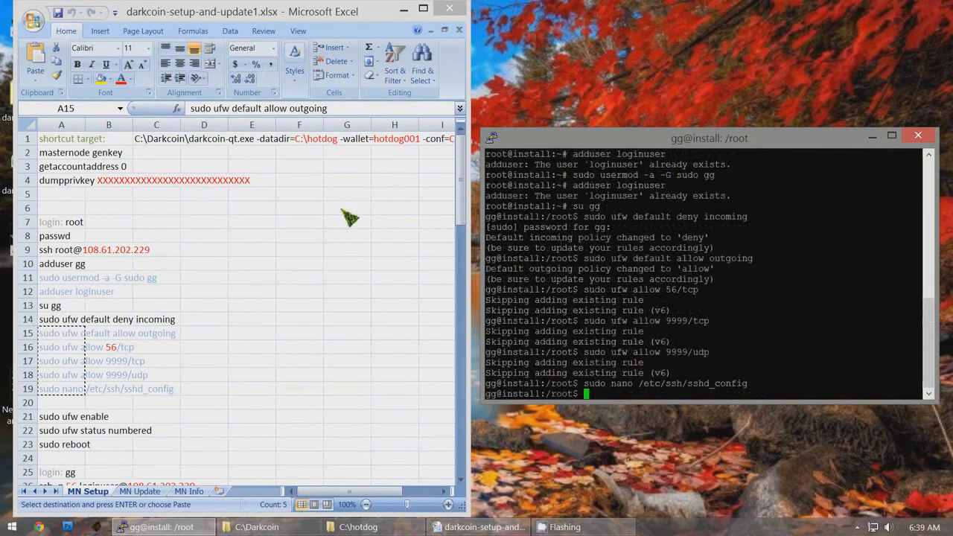
Enable ufw, answering y, and check sudo ufw status numbered shows six ALLOW IN rules.
click(61, 422)
click(59, 418)
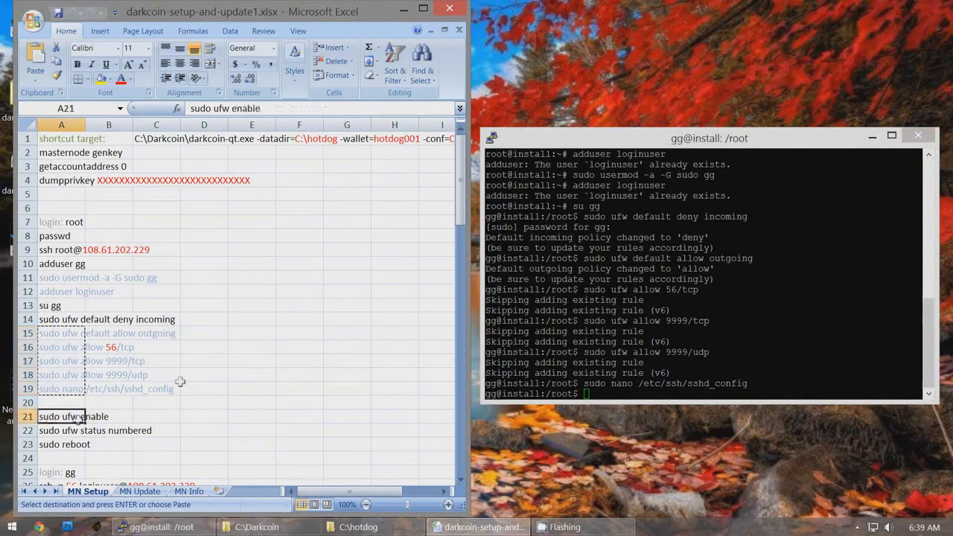
key(ctrl+c)
click(585, 393)
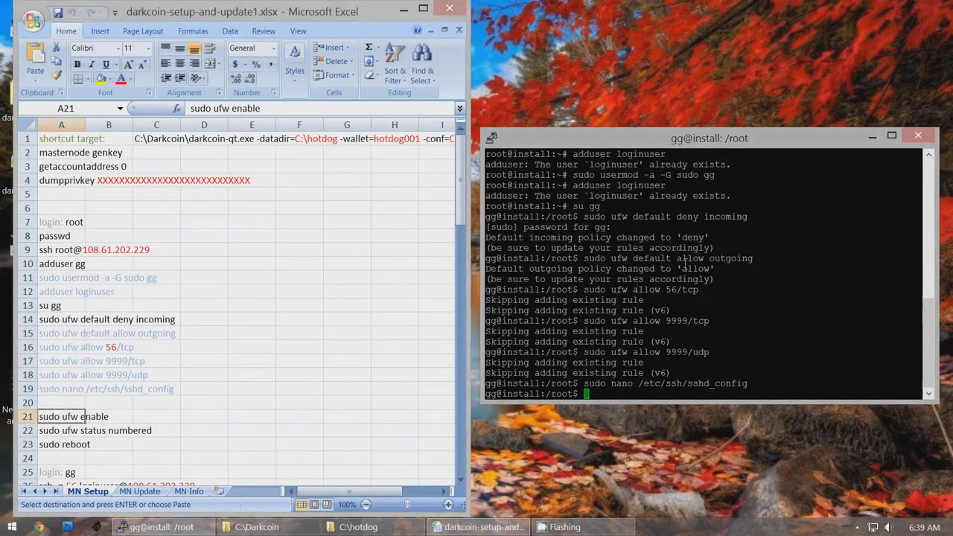
right_click(684, 265)
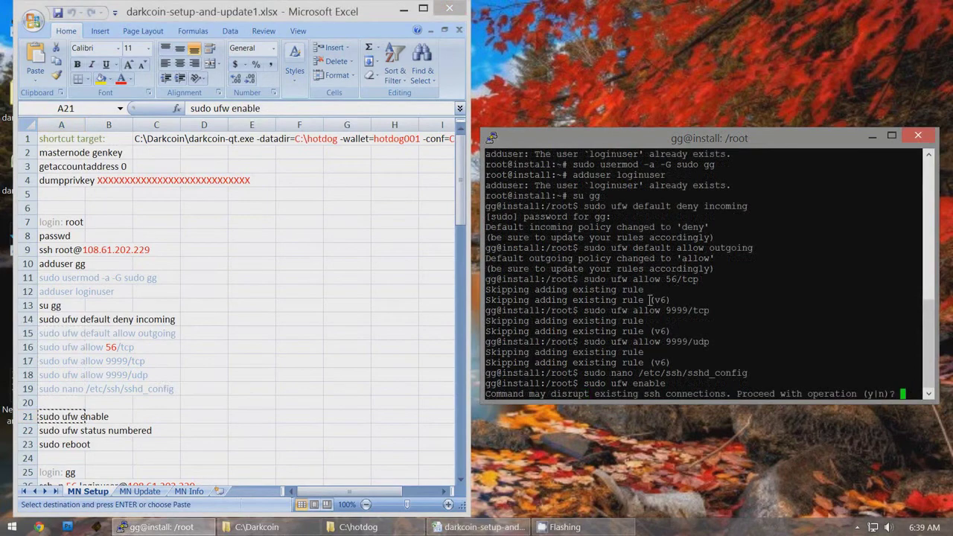
text(y)
key(Return)
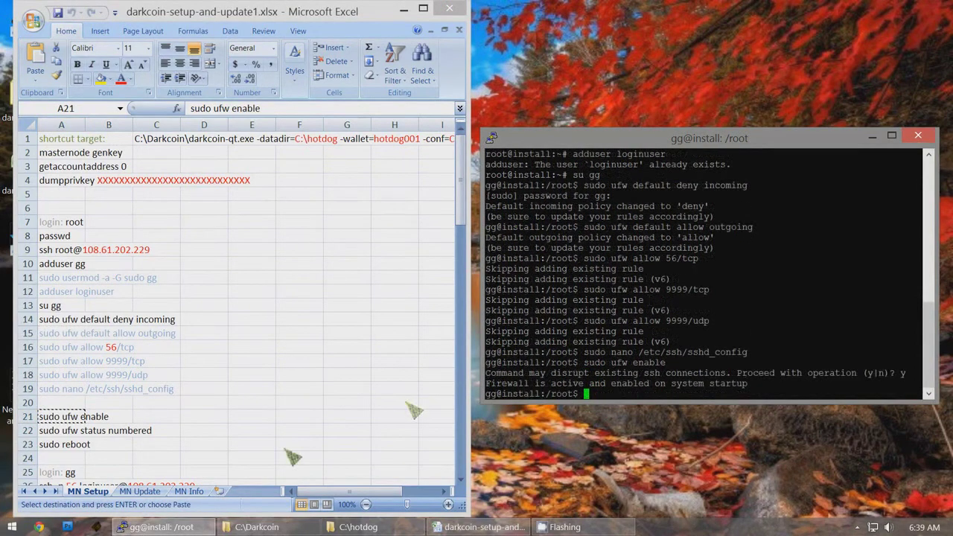
click(48, 433)
key(ctrl+c)
right_click(600, 308)
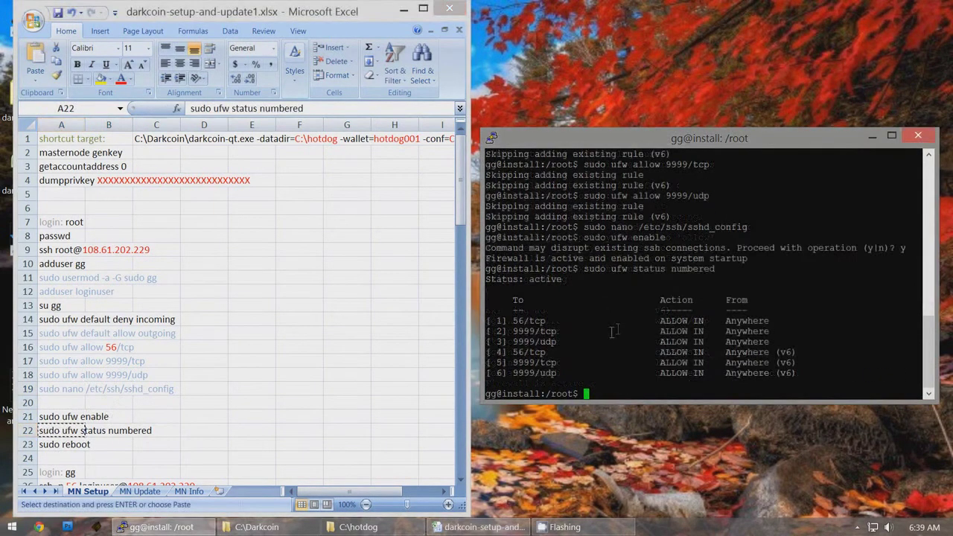
Reboot the server with sudo reboot and close the dropped PuTTY session.
click(48, 445)
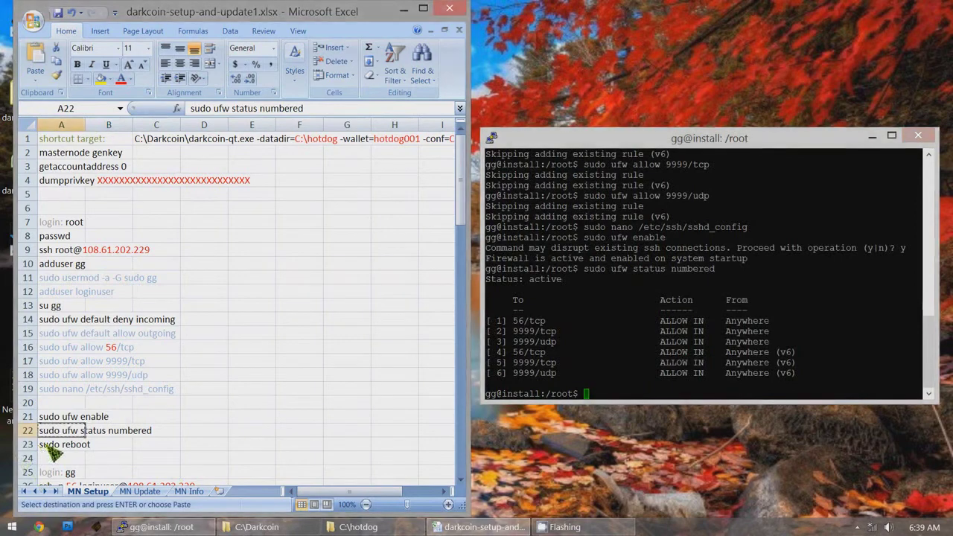
key(ctrl+c)
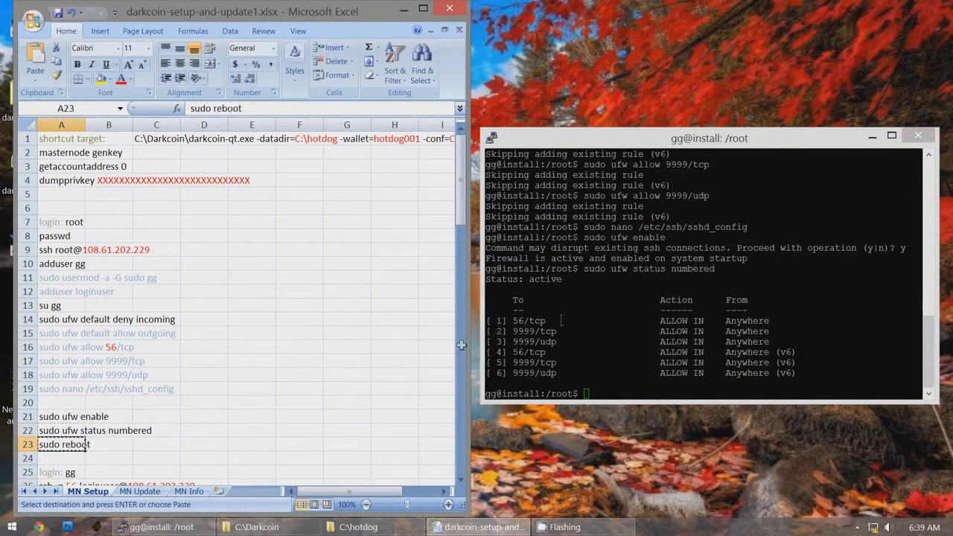
click(592, 314)
right_click(592, 314)
click(574, 315)
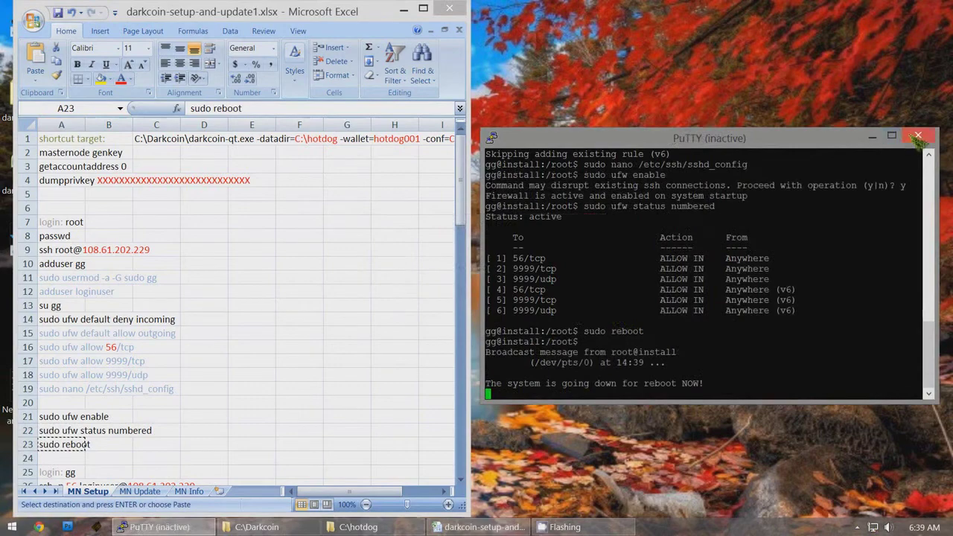
click(918, 136)
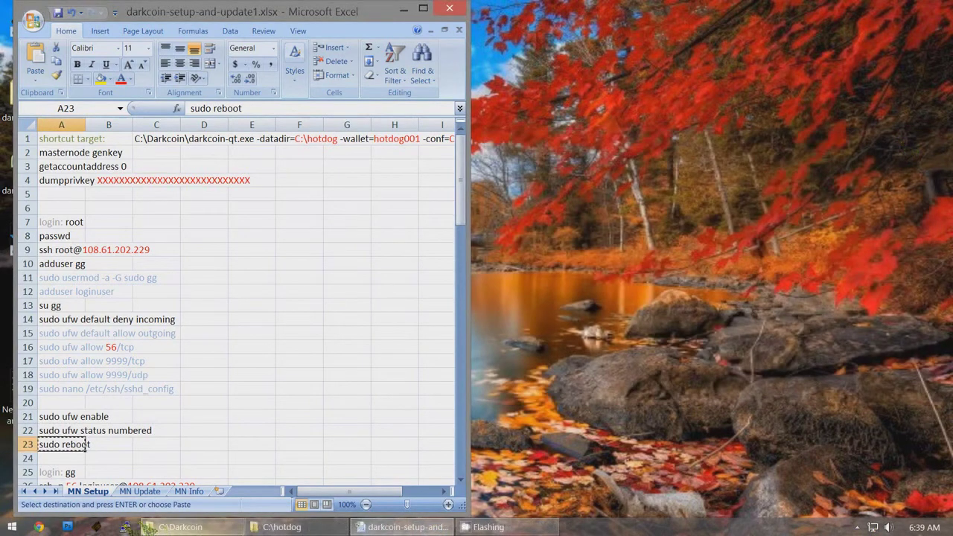
Open a new PuTTY connection to the server on port 56 and log in as gg.
click(126, 526)
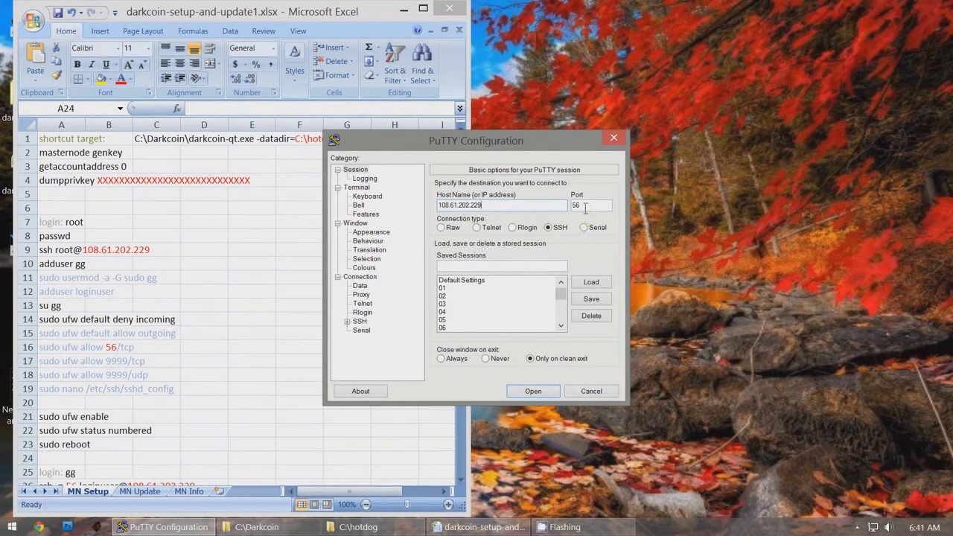
click(495, 266)
text(01)
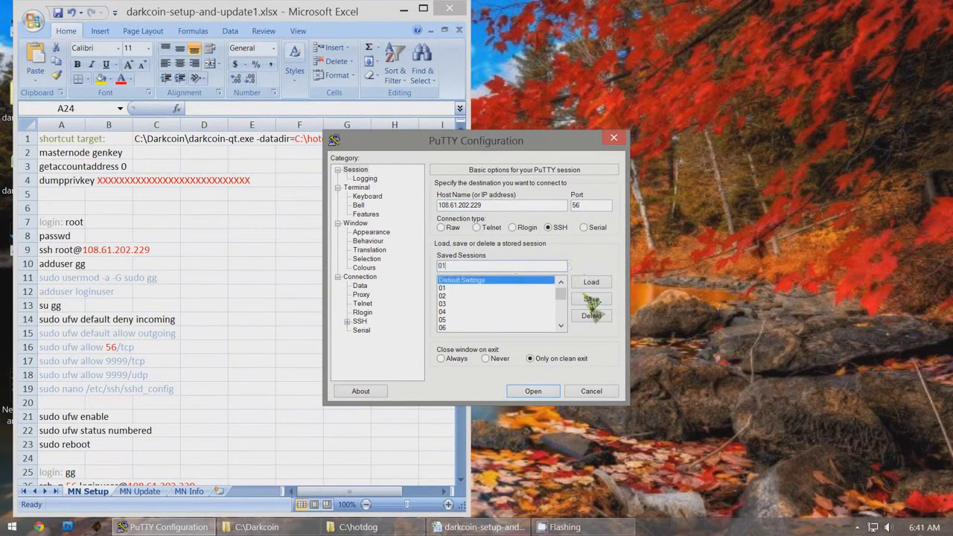
key(BackSpace)
key(BackSpace)
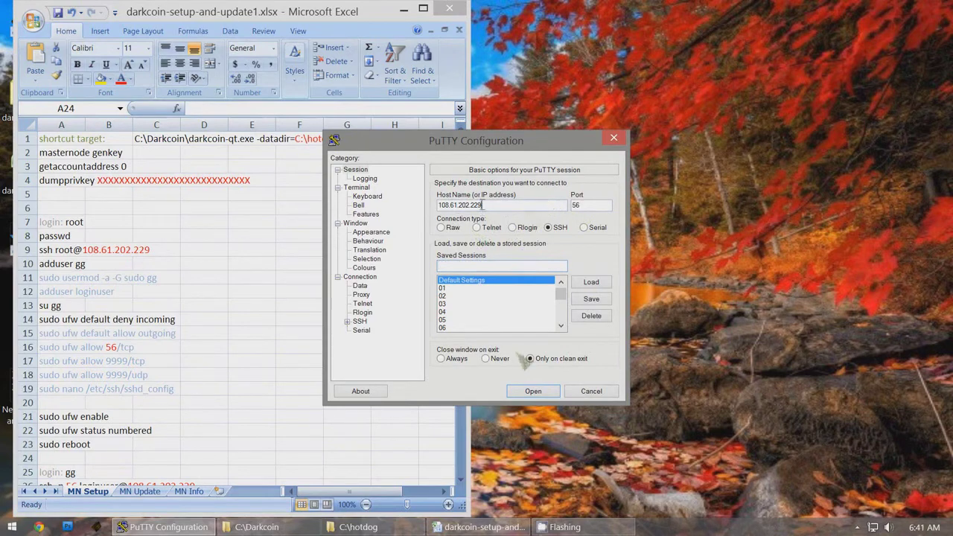
click(534, 397)
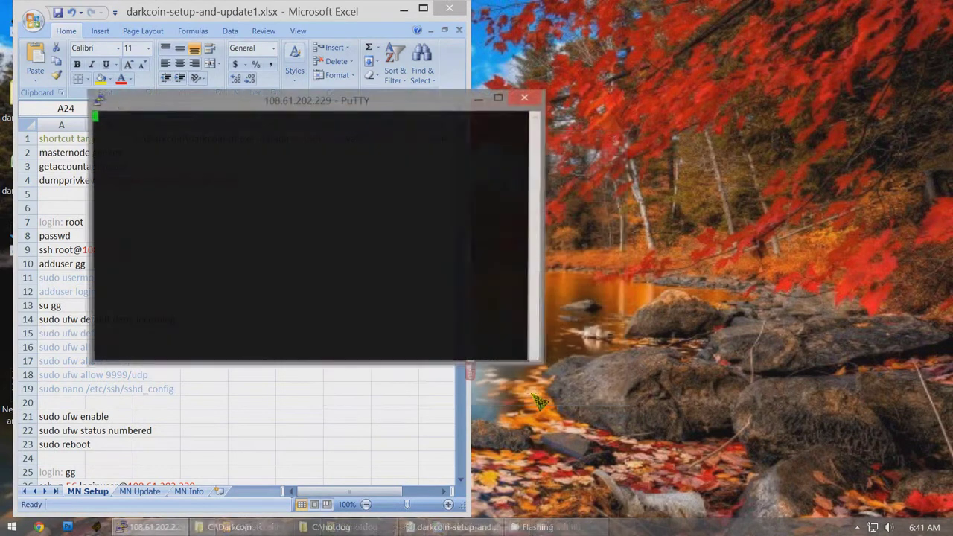
drag(254, 105, 644, 161)
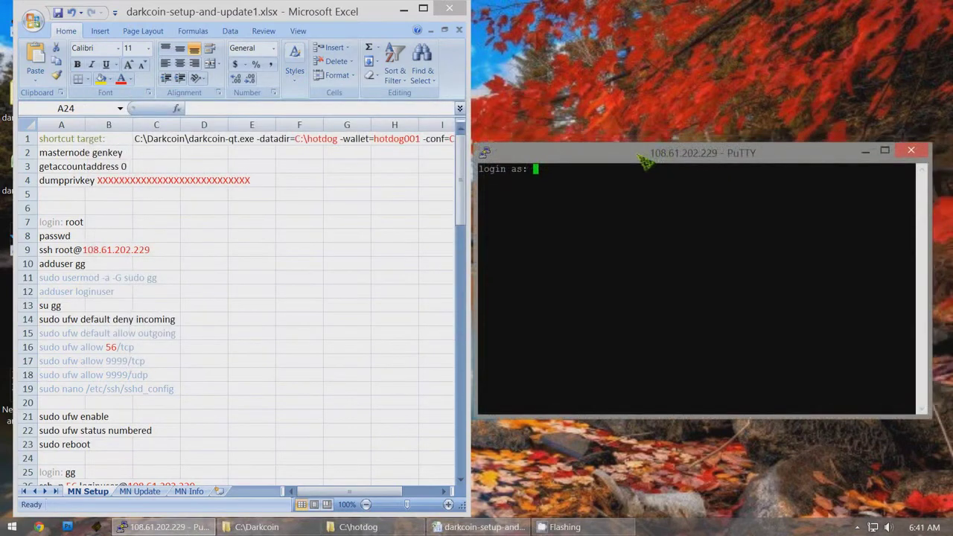
text(gg)
key(Return)
key(Return)
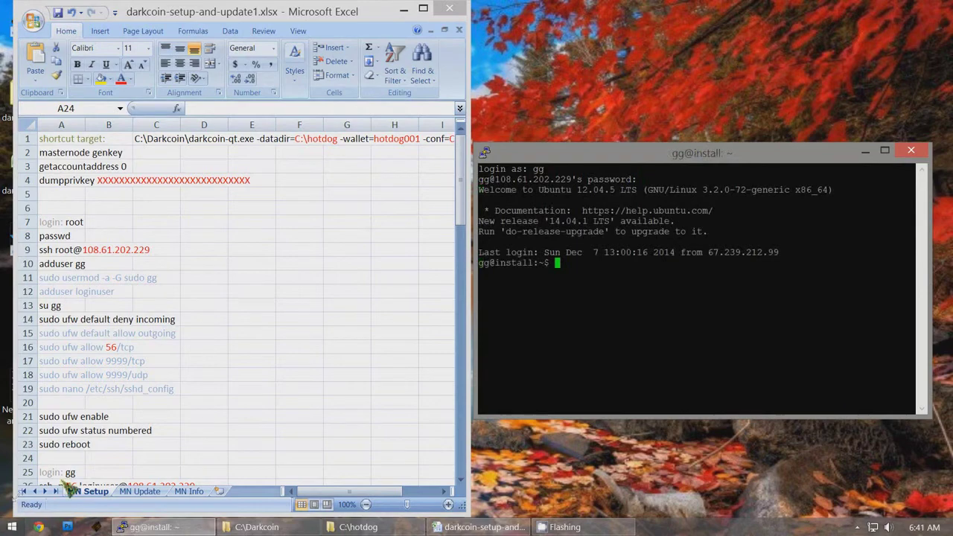
click(71, 458)
Run ssh -p 56 as loginuser and enter its password.
scroll(98, 403, down, 3)
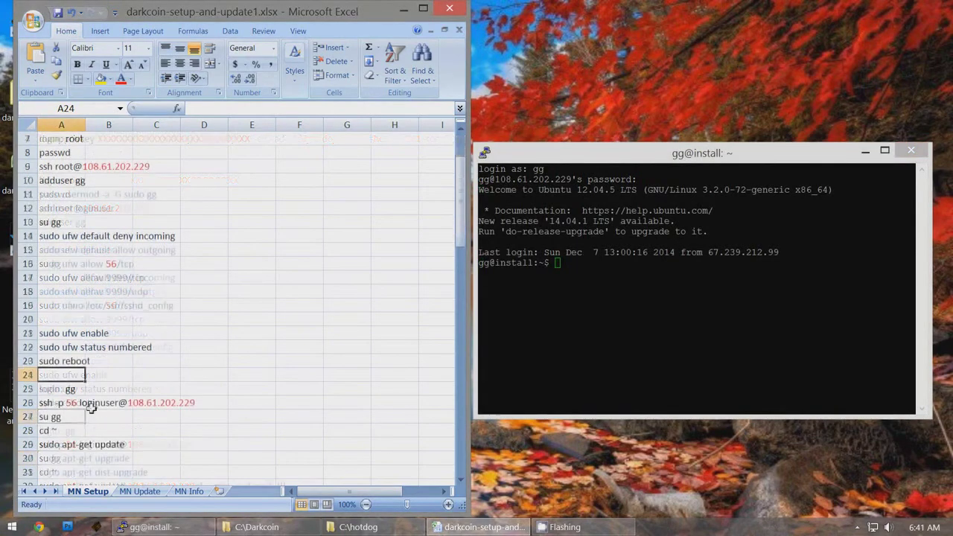
click(56, 320)
key(ctrl+c)
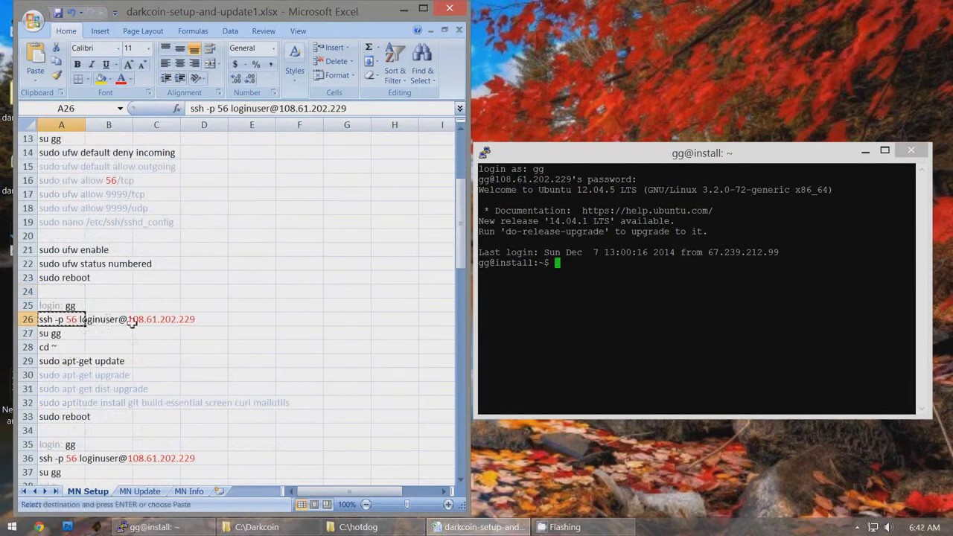
right_click(696, 296)
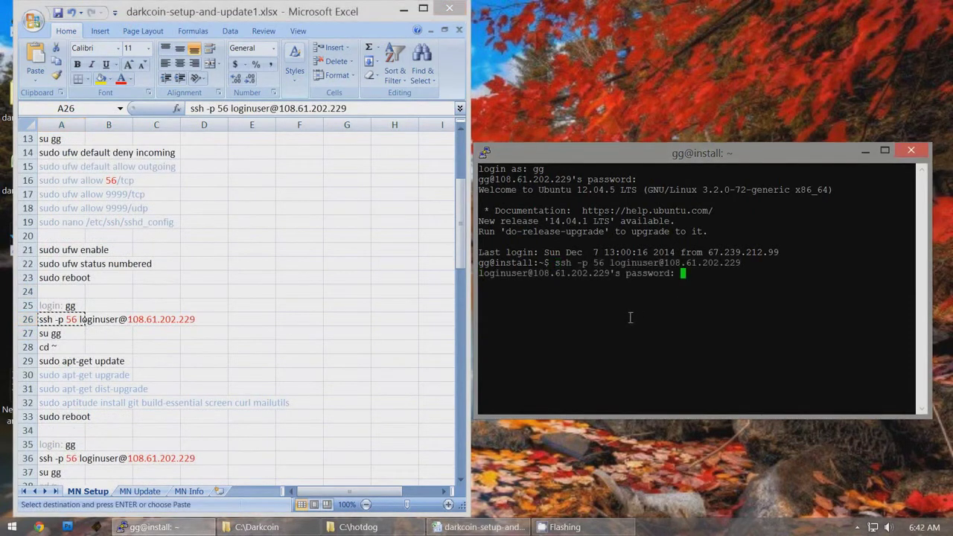
key(Return)
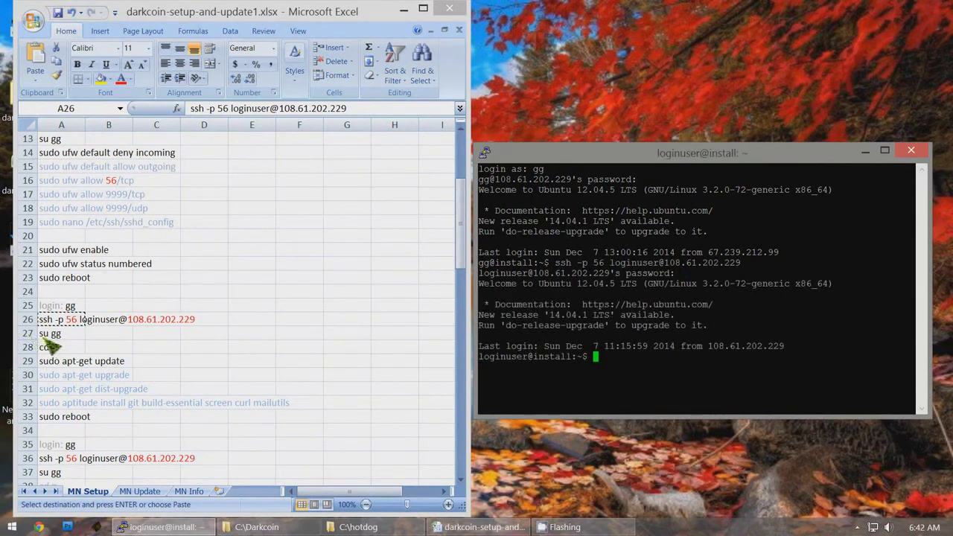
Switch back to gg with su and enter its password.
click(52, 335)
right_click(603, 341)
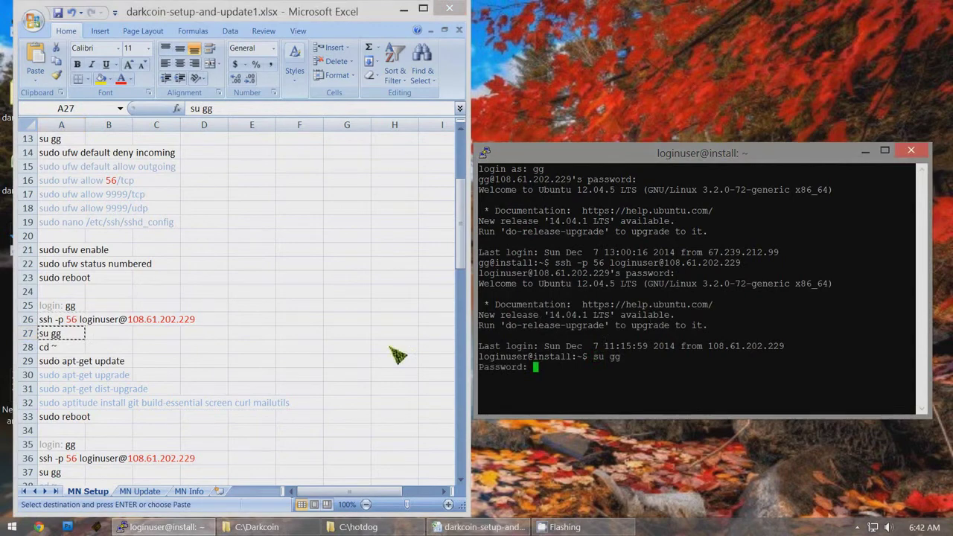
key(Return)
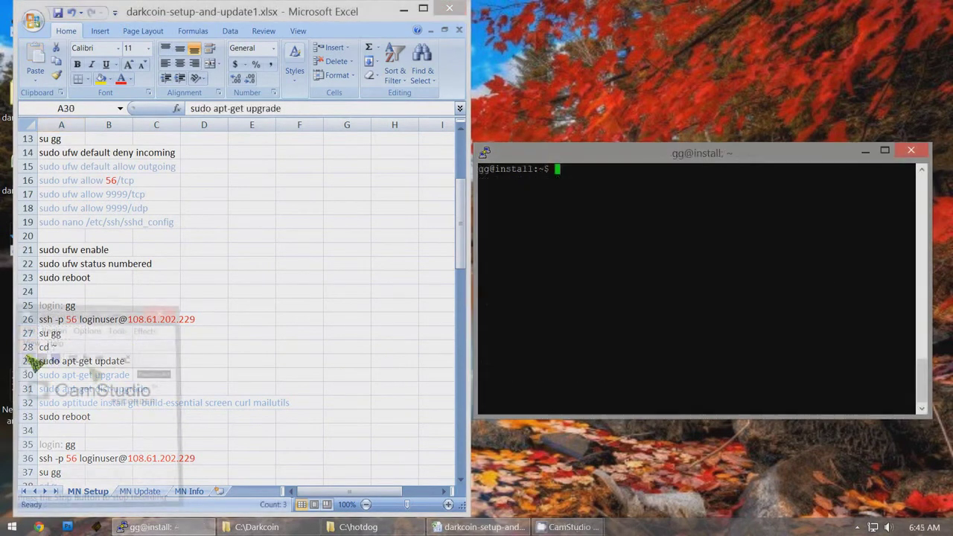
Update package lists, upgrade, and install git, build-essential, screen, curl and mailutils.
click(46, 363)
key(ctrl+c)
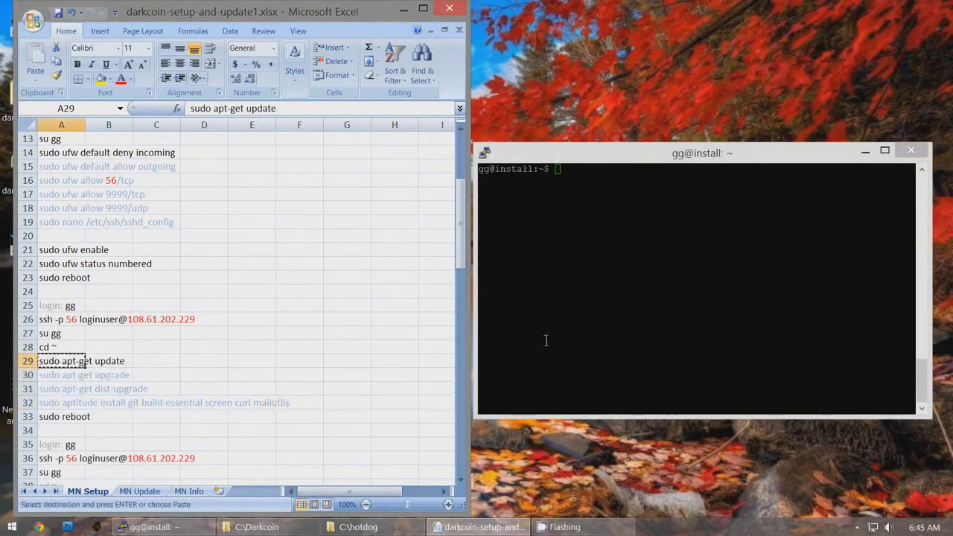
right_click(583, 262)
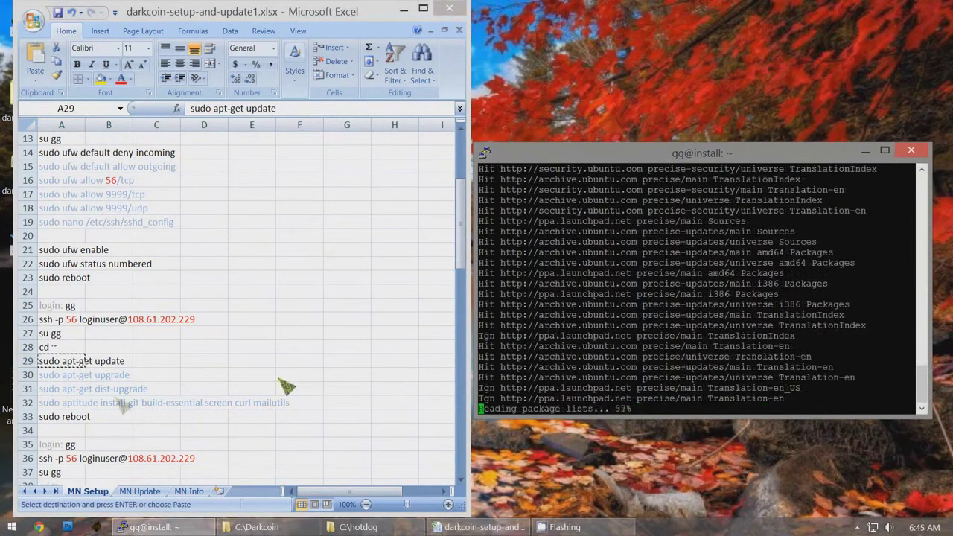
drag(51, 375, 74, 403)
key(ctrl+c)
right_click(593, 326)
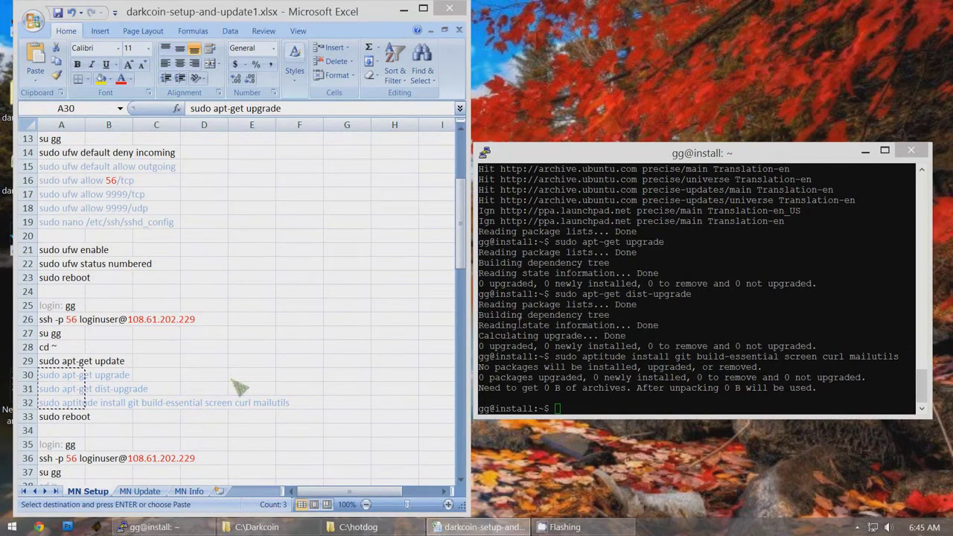
Reboot the server with sudo reboot from A33 and close the dropped session.
click(49, 421)
click(49, 420)
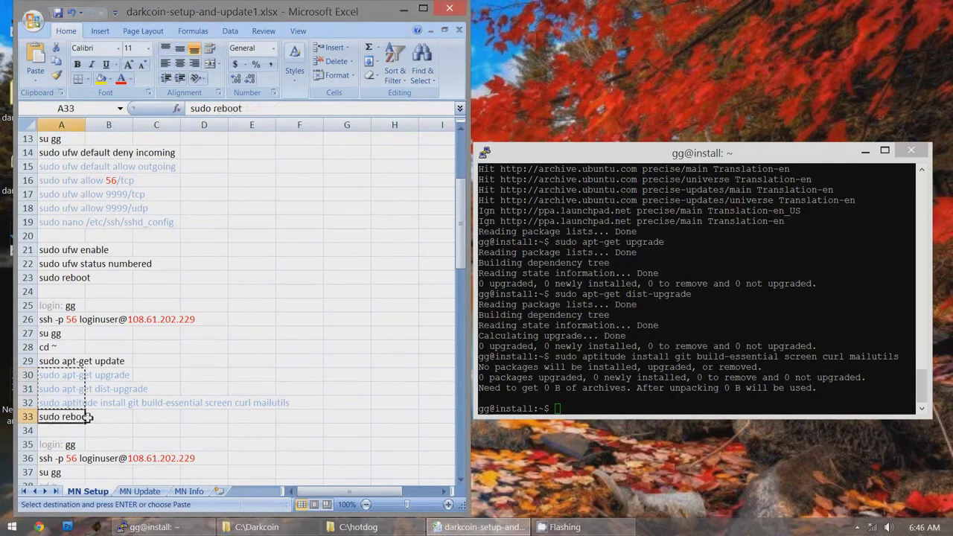
key(ctrl+c)
click(737, 320)
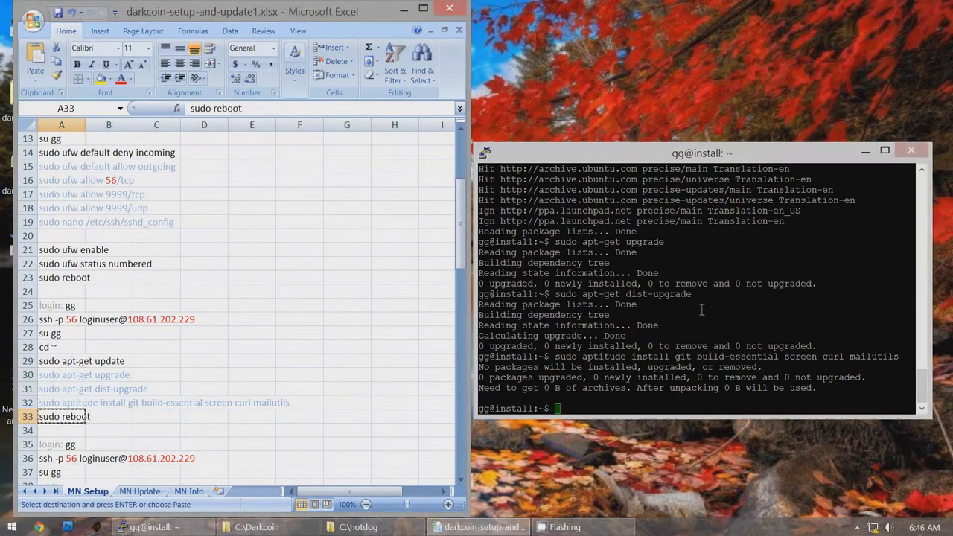
right_click(686, 336)
click(579, 317)
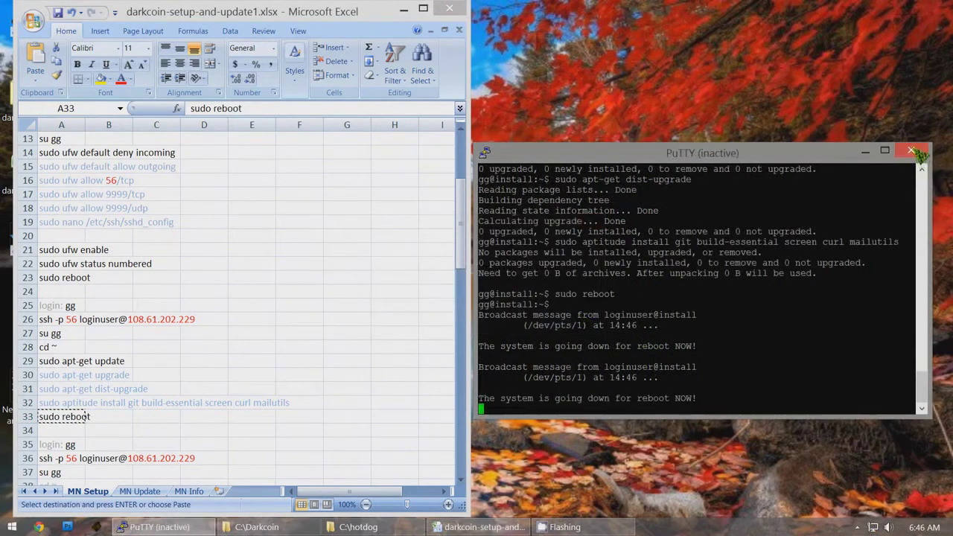
click(911, 151)
Reconnect via saved PuTTY session 01 and log in as gg.
click(125, 527)
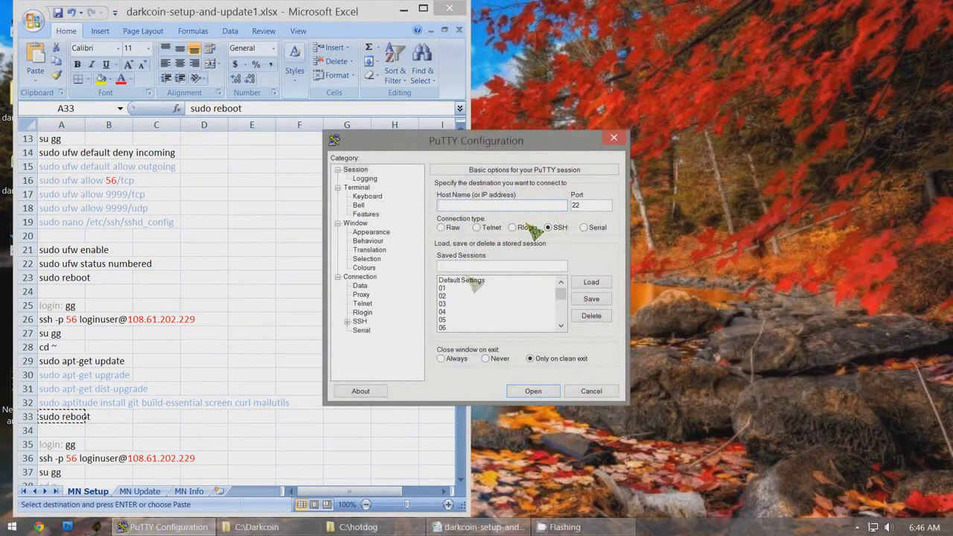
click(446, 288)
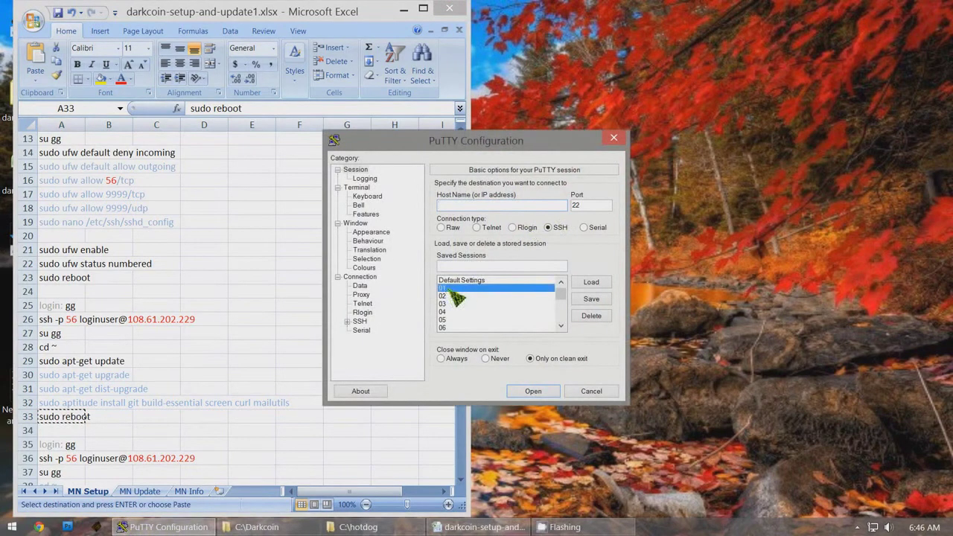
double_click(469, 291)
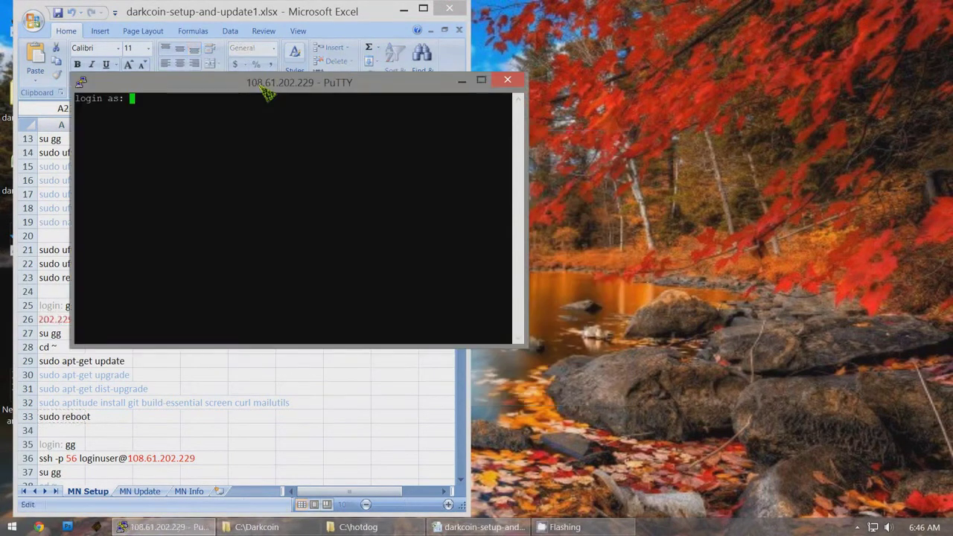
drag(271, 94, 676, 210)
text(gg)
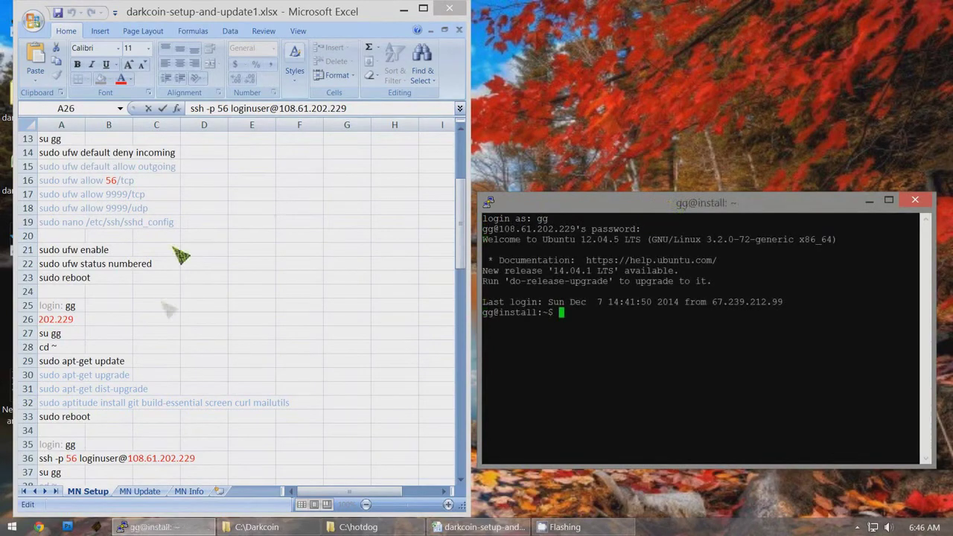
Run the ssh -p 56 command from A36 and enter the login user's password.
click(193, 345)
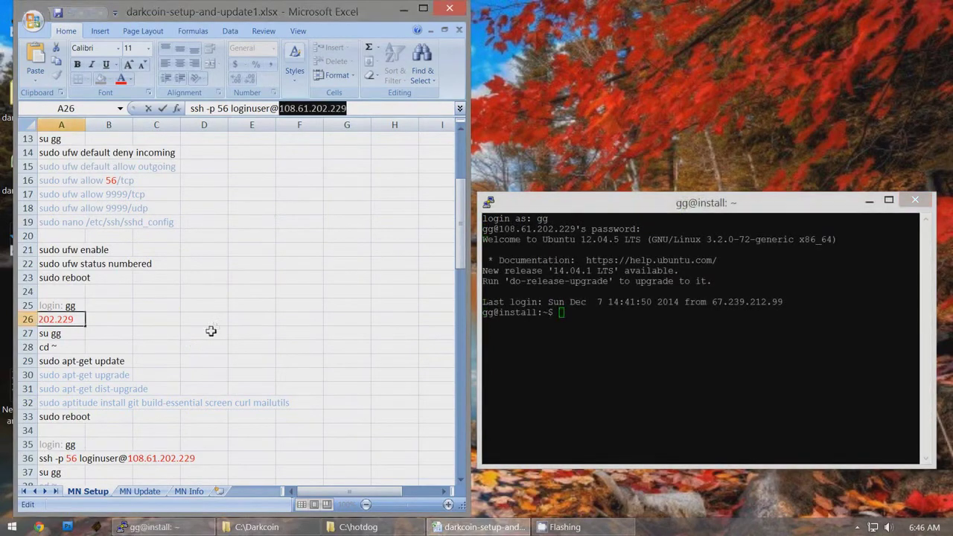
click(59, 458)
scroll(203, 291, down, 6)
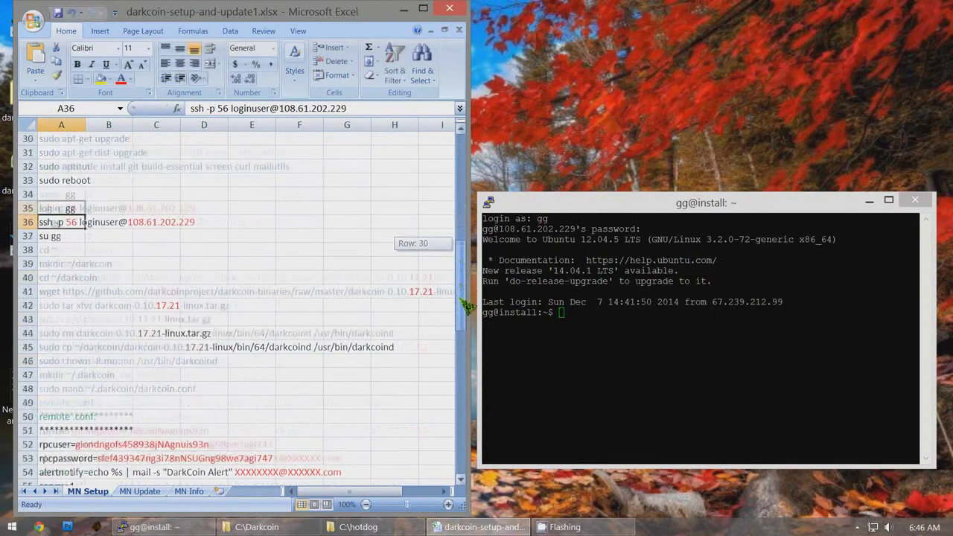
key(ctrl+c)
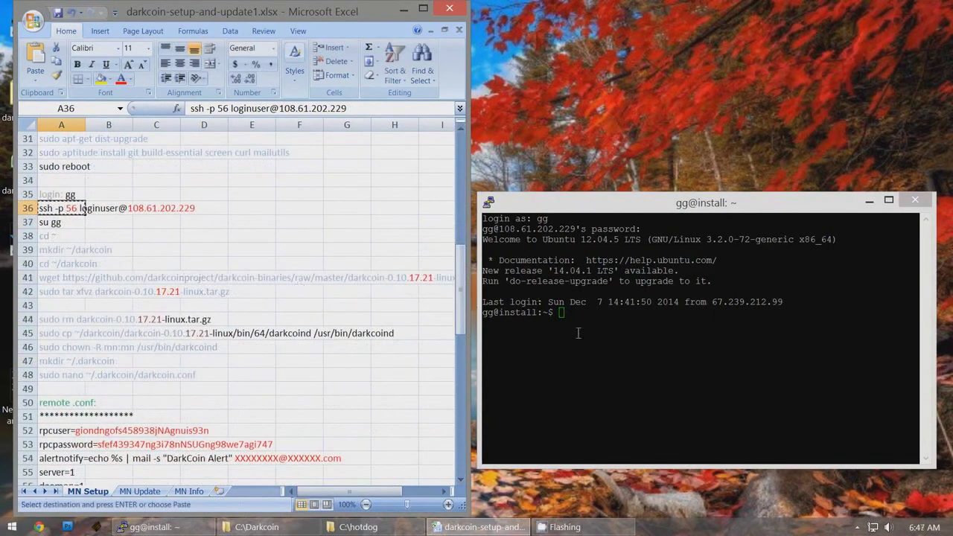
click(581, 339)
right_click(580, 339)
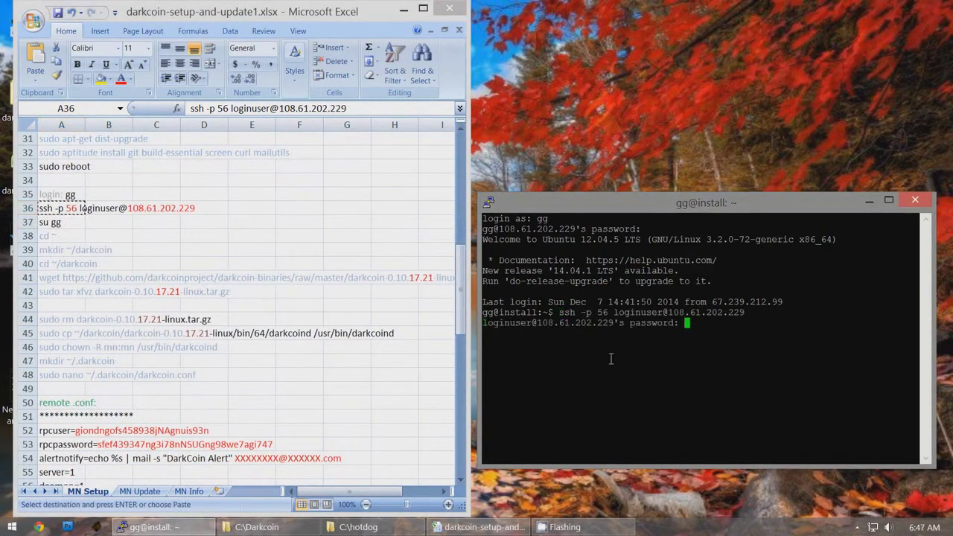
key(Return)
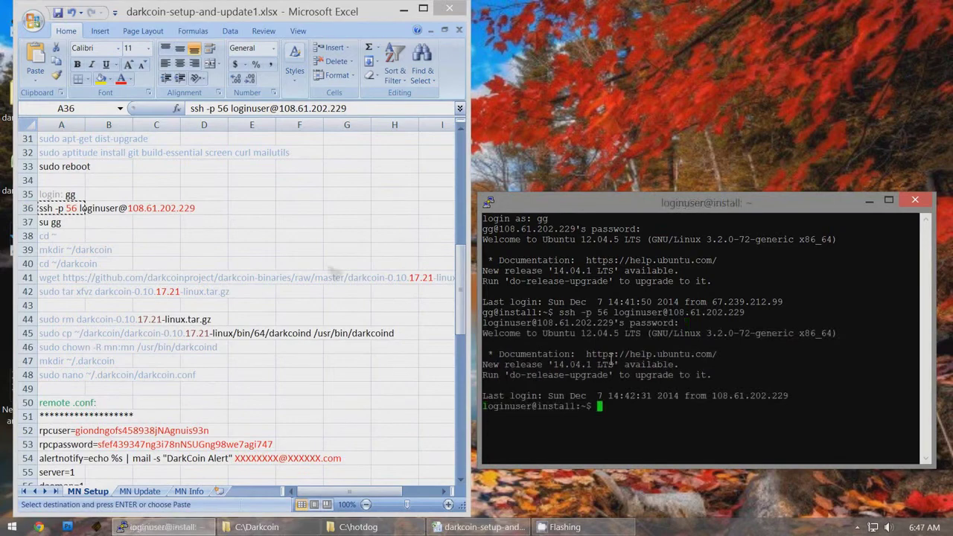
click(56, 223)
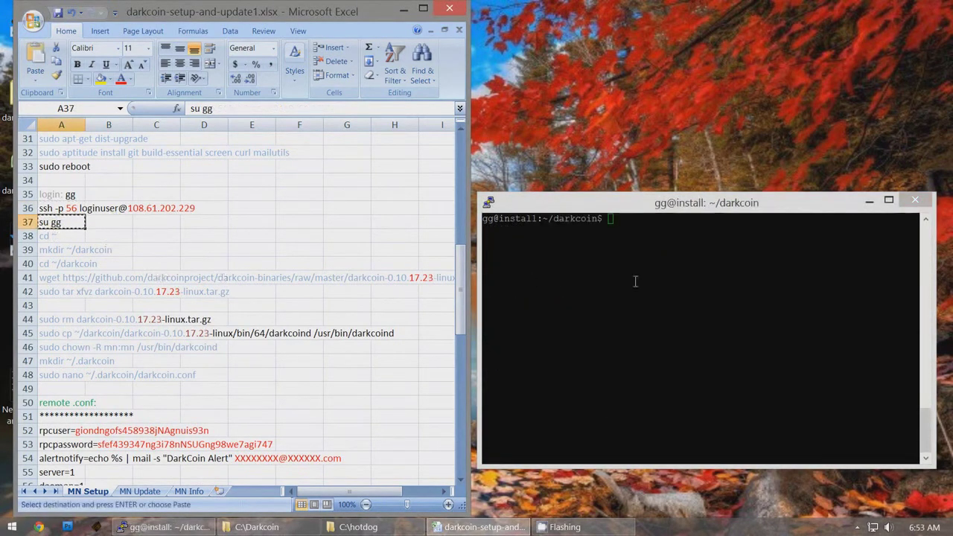
Switch to gg, then cd, mkdir, wget and untar darkcoin-0.10.17.23-linux.tar.gz.
right_click(643, 279)
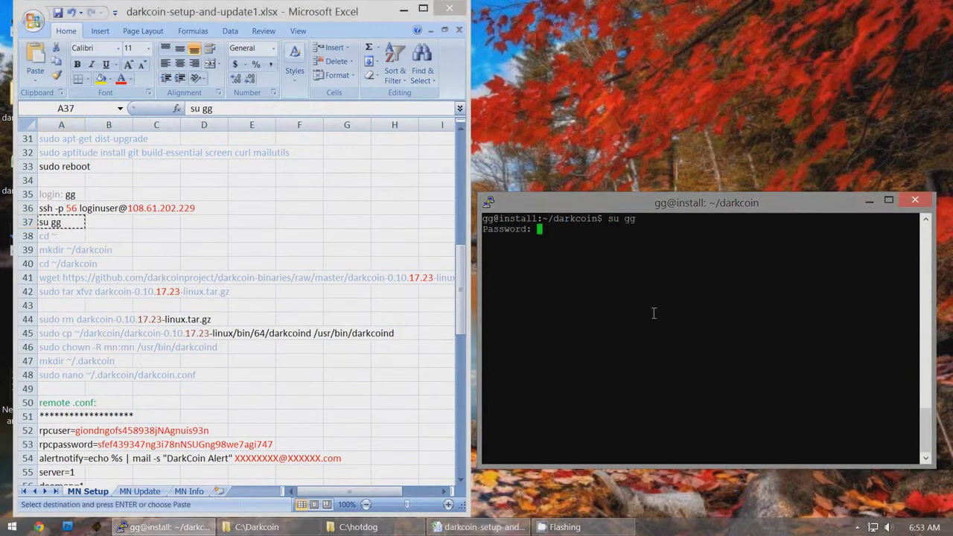
key(Return)
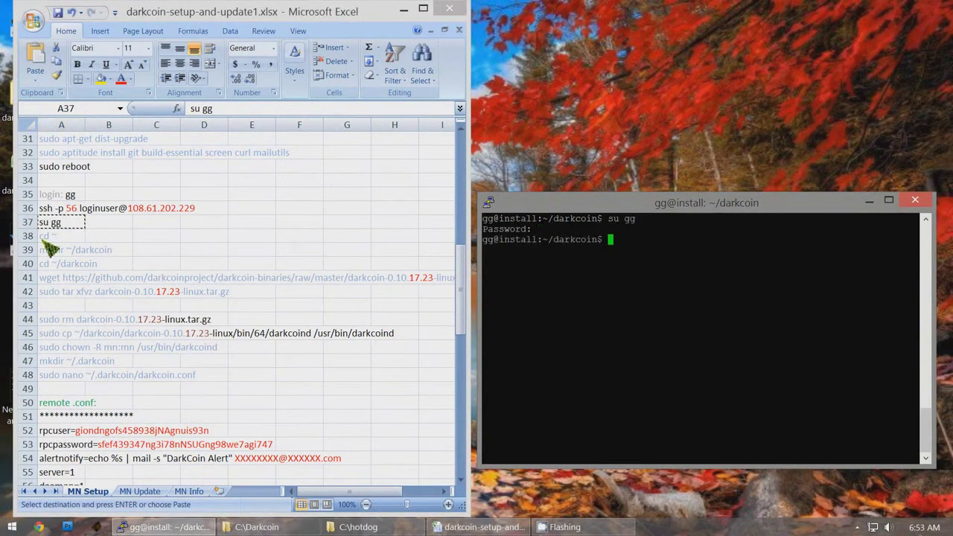
drag(51, 236, 96, 283)
key(ctrl+c)
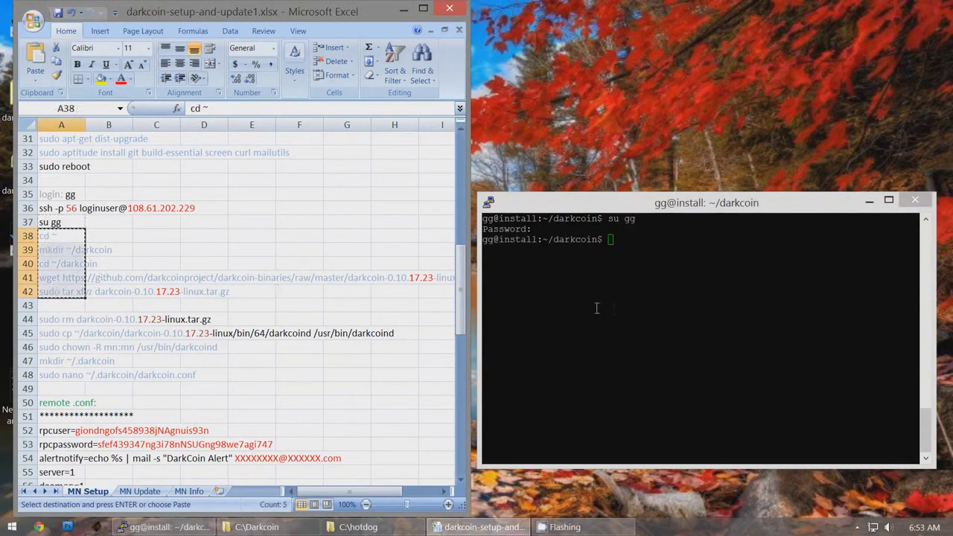
right_click(596, 307)
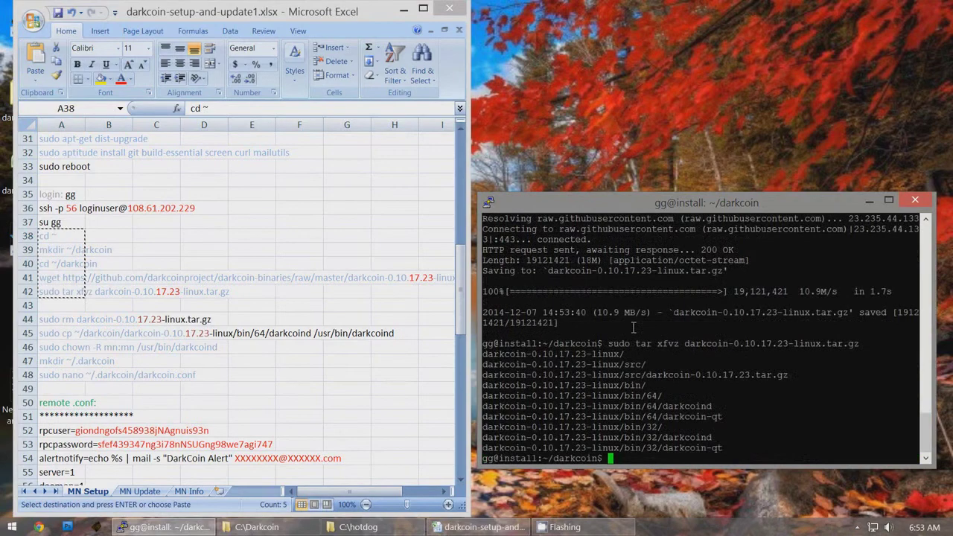
click(49, 322)
drag(50, 322, 55, 371)
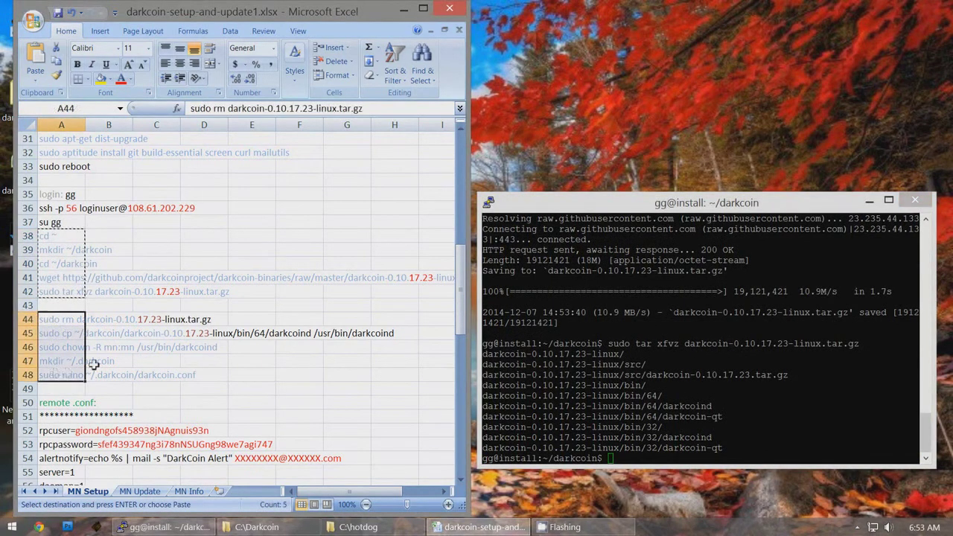
Run the A44:A48 commands installing darkcoind to /usr/bin and deleting the archive.
text(c)
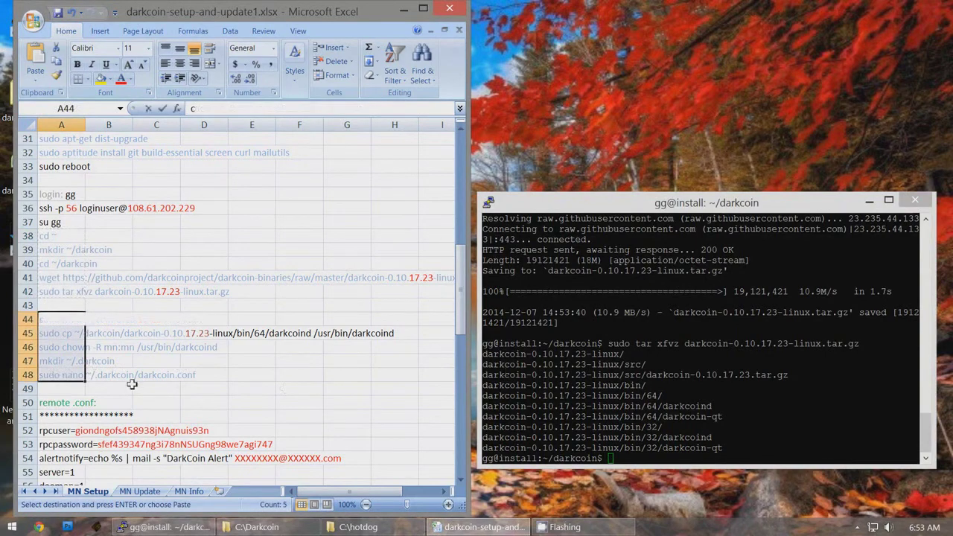
key(Escape)
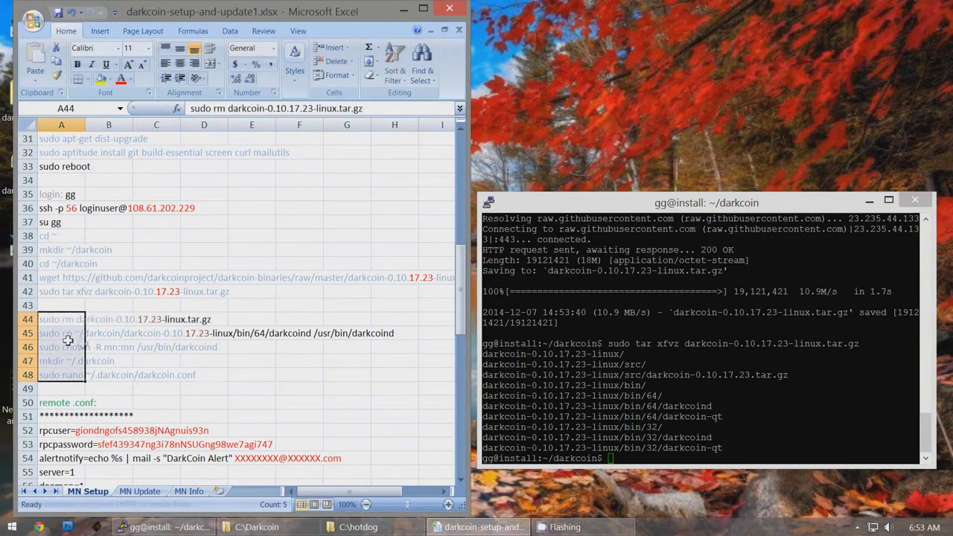
key(ctrl+c)
right_click(560, 375)
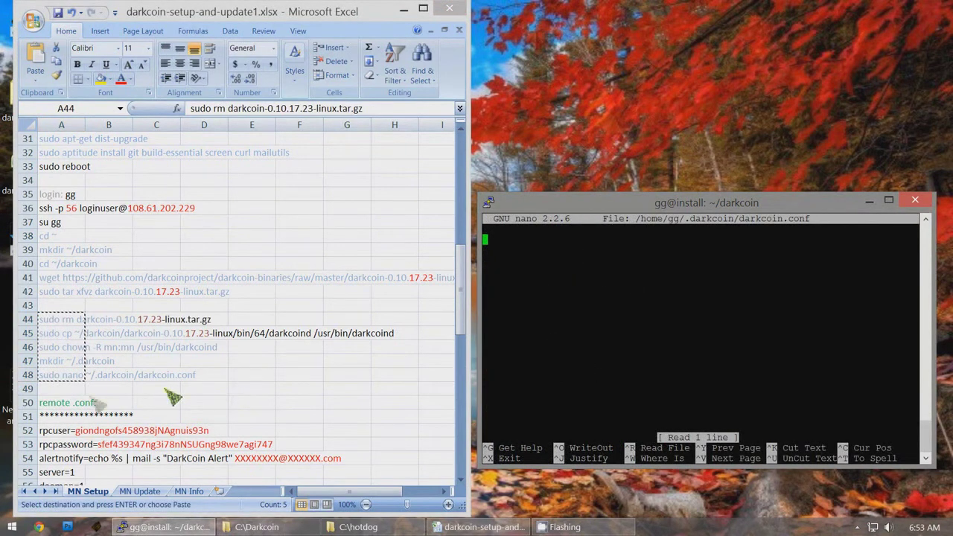
Paste config lines A52:A65 into ~/.darkcoin/darkcoin.conf and save it.
click(74, 395)
key(Escape)
scroll(118, 375, down, 2)
scroll(117, 375, down, 3)
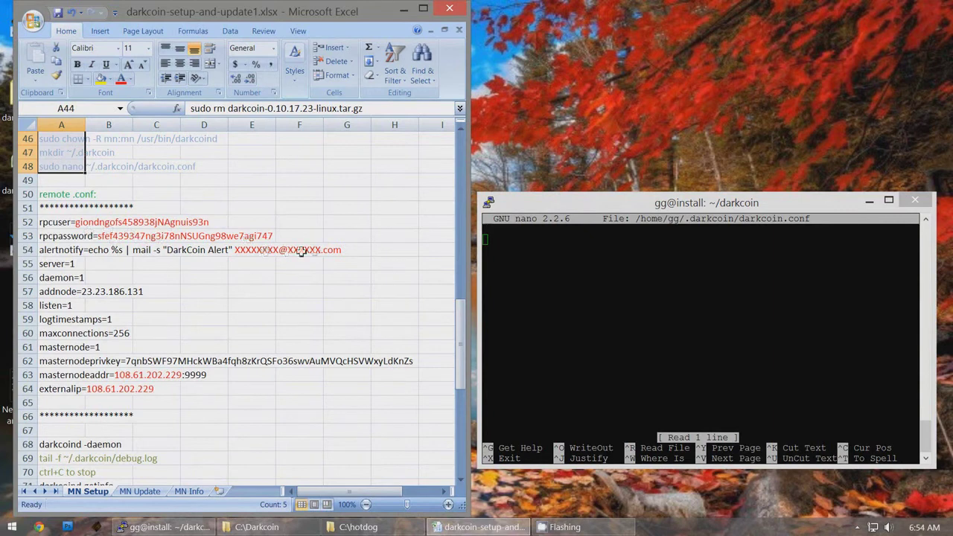
drag(59, 222, 68, 400)
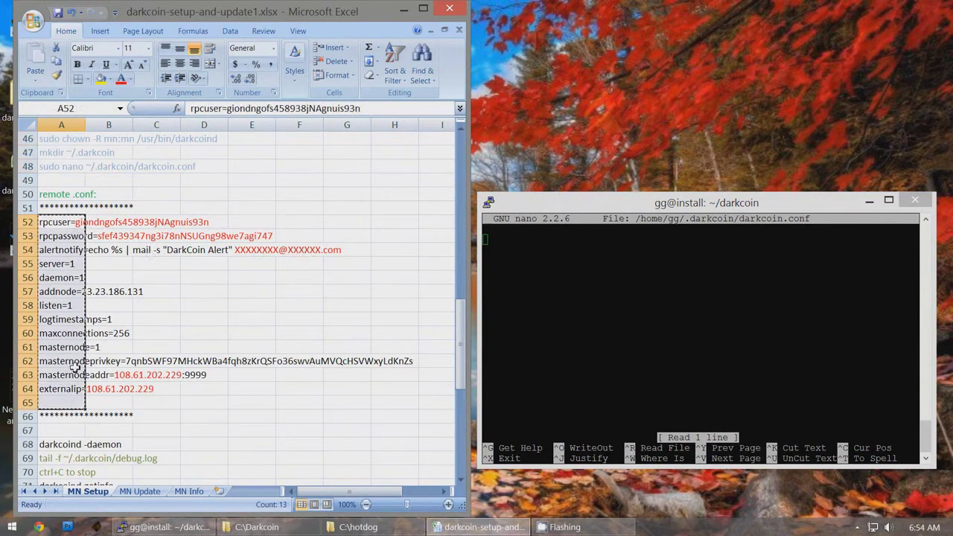
right_click(545, 264)
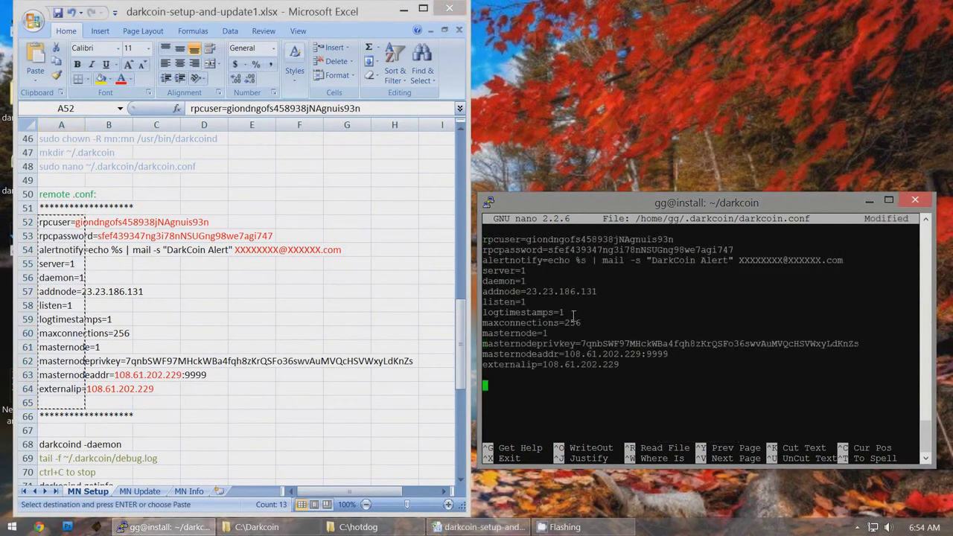
key(ctrl+x)
key(y)
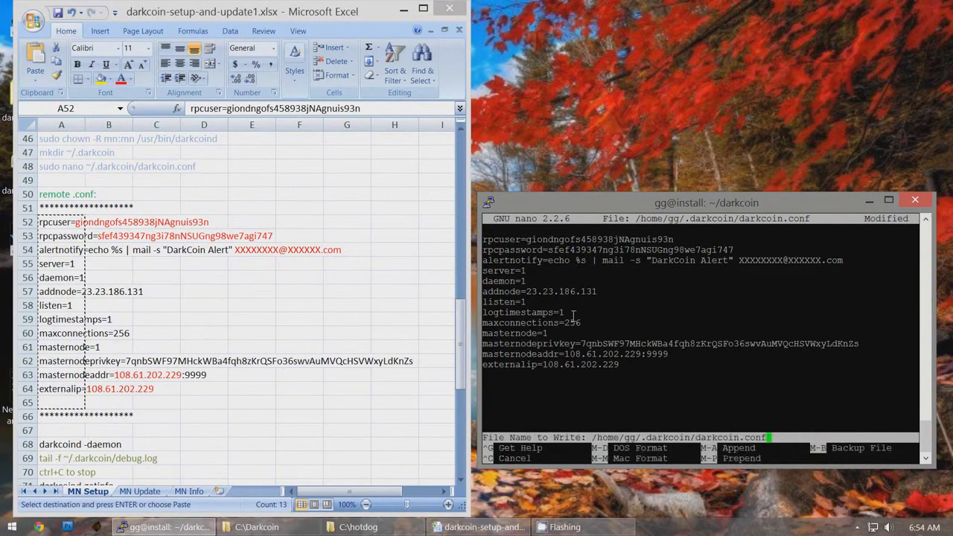
key(Return)
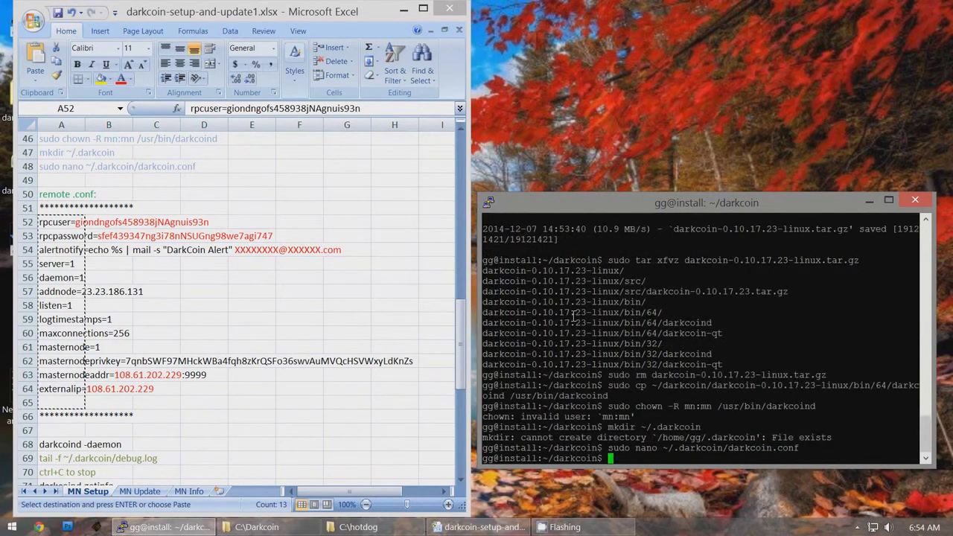
Start the remote daemon with the darkcoind -daemon command copied from cell A68.
key(alt+Tab)
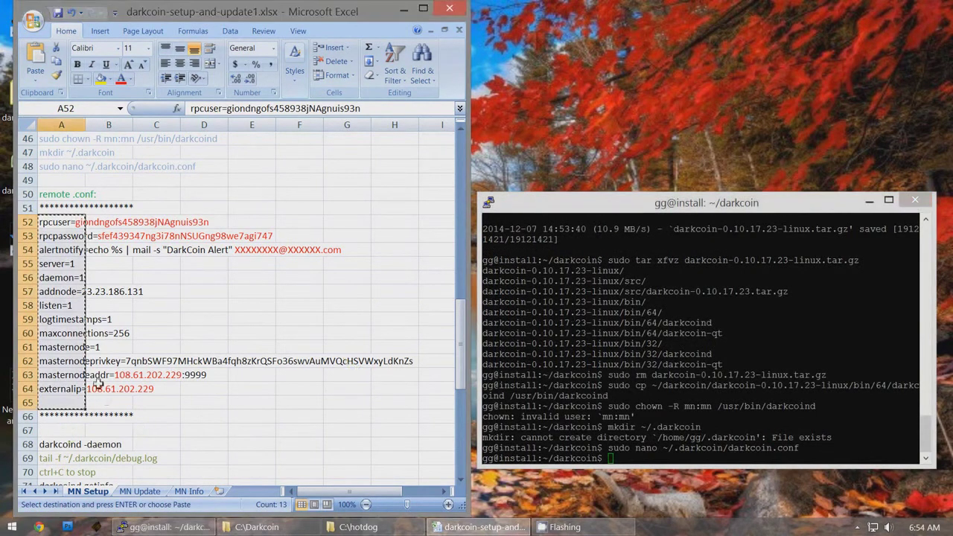
scroll(102, 387, down, 3)
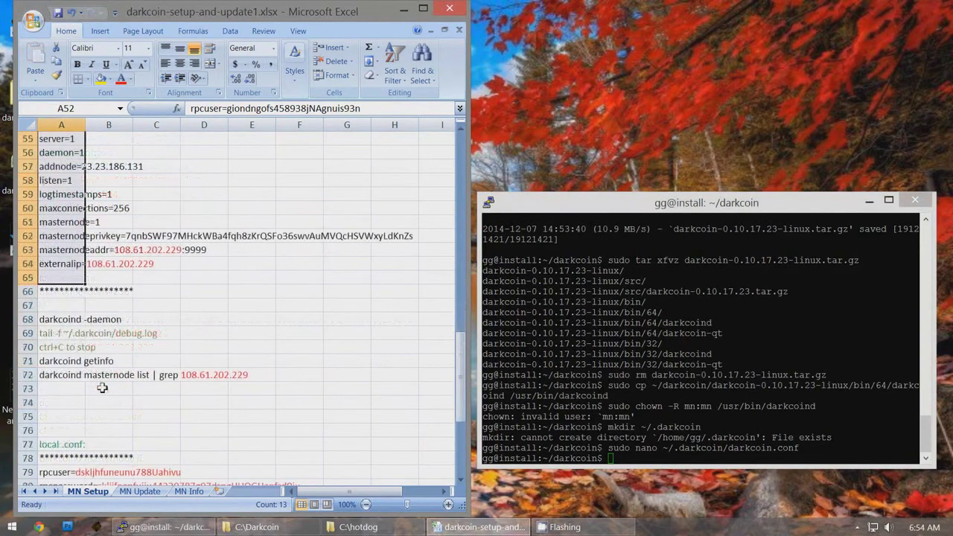
click(53, 322)
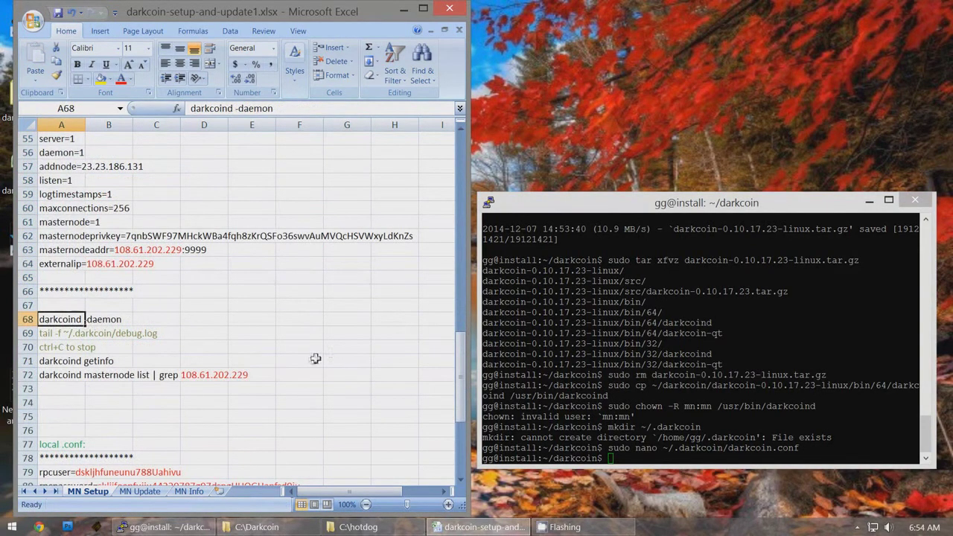
key(ctrl+c)
right_click(583, 365)
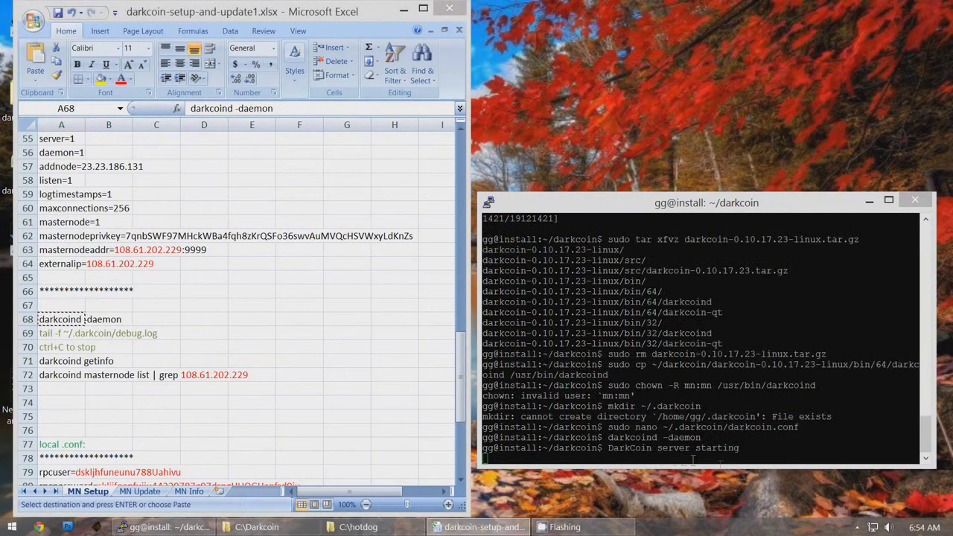
Follow the debug log with tail -f ~/.darkcoin/debug.log from A69, then stop it.
click(55, 335)
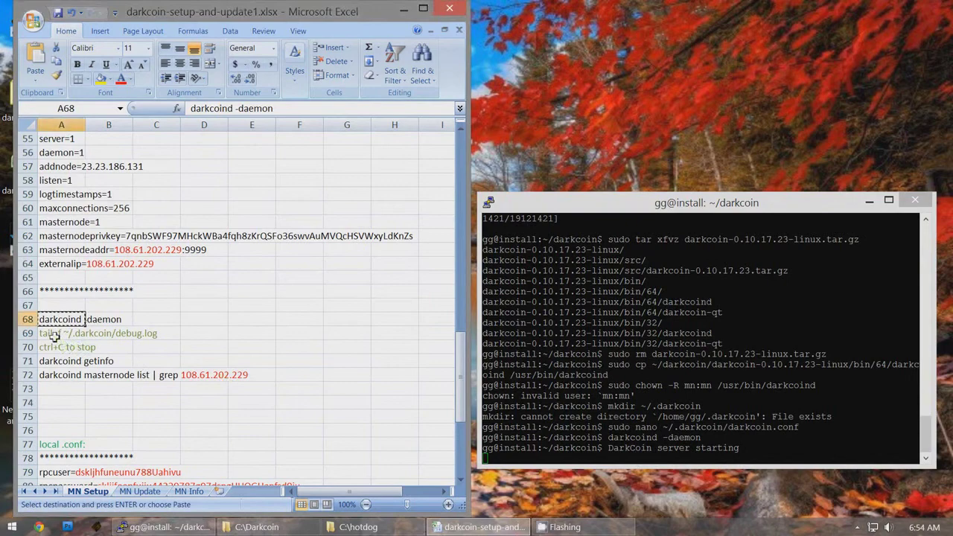
click(54, 335)
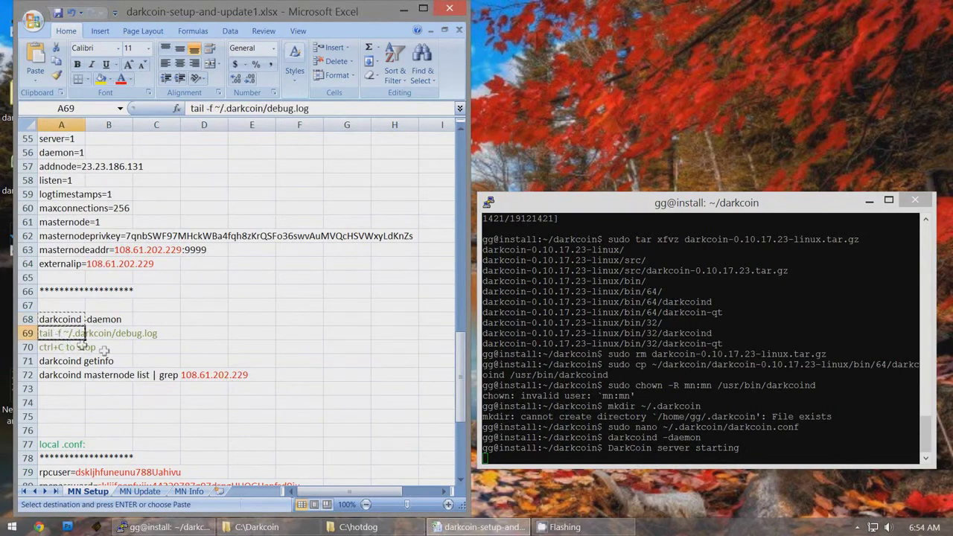
right_click(600, 375)
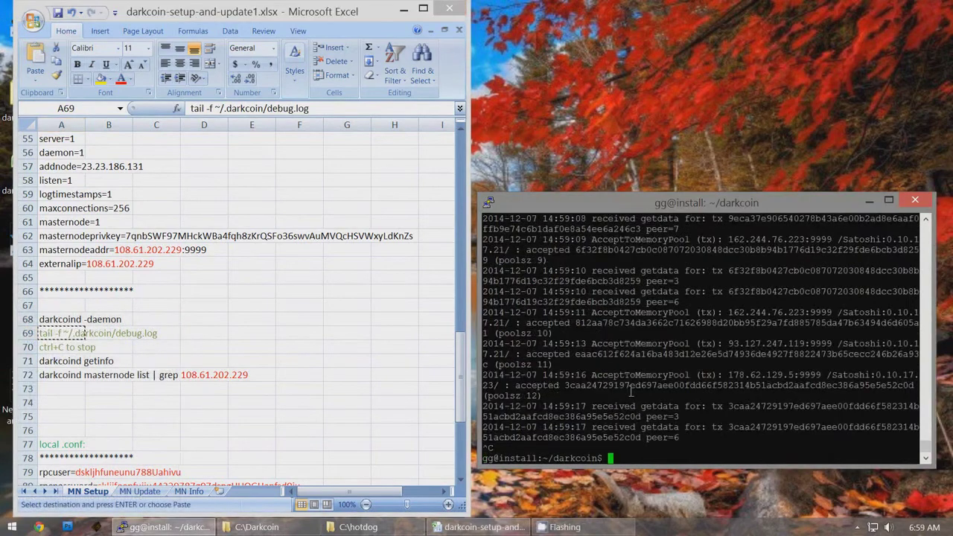
key(Return)
key(Return)
key(Return)
key(Return)
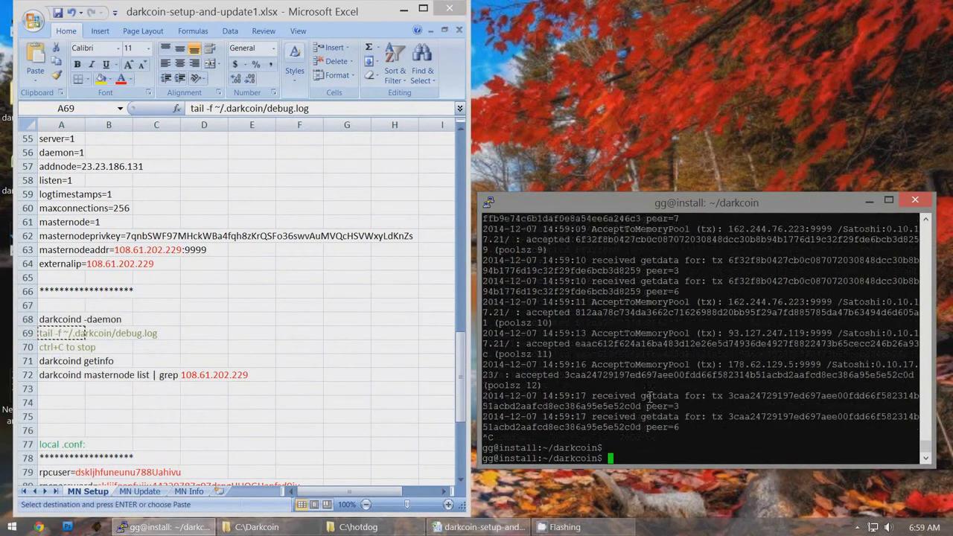
Run darkcoind getinfo on the server, copied from the spreadsheet.
click(69, 362)
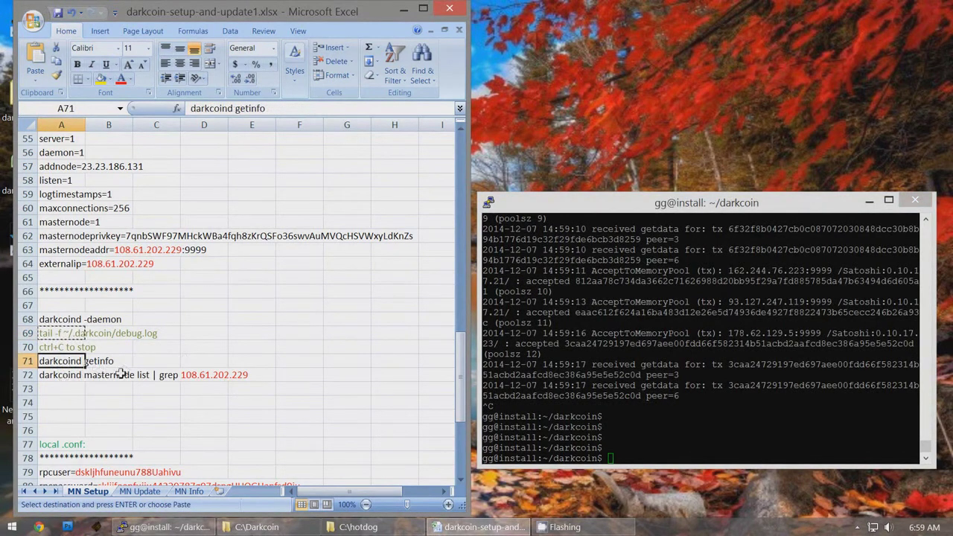
key(ctrl+c)
click(686, 404)
right_click(686, 404)
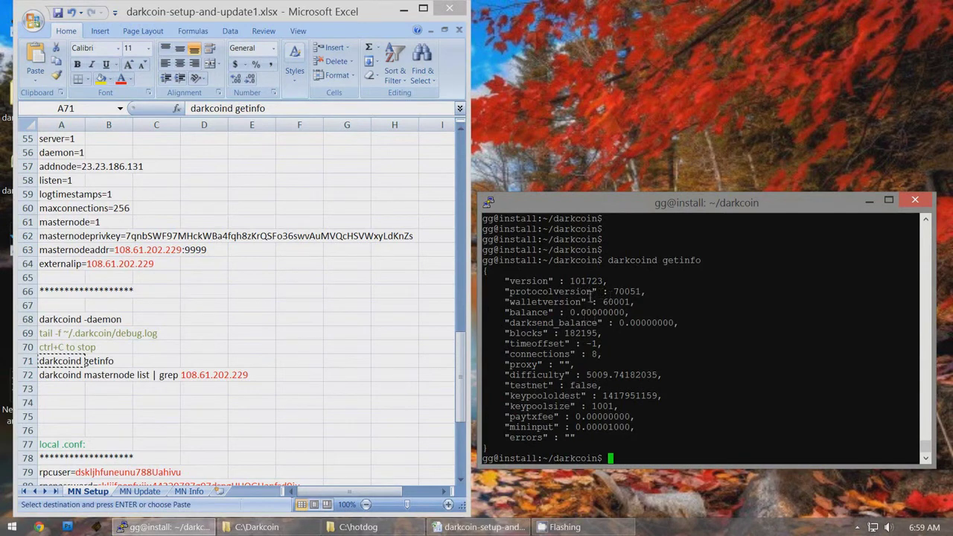
Rerun getinfo and check protocol version 70051 and block count 182195.
drag(615, 292, 645, 294)
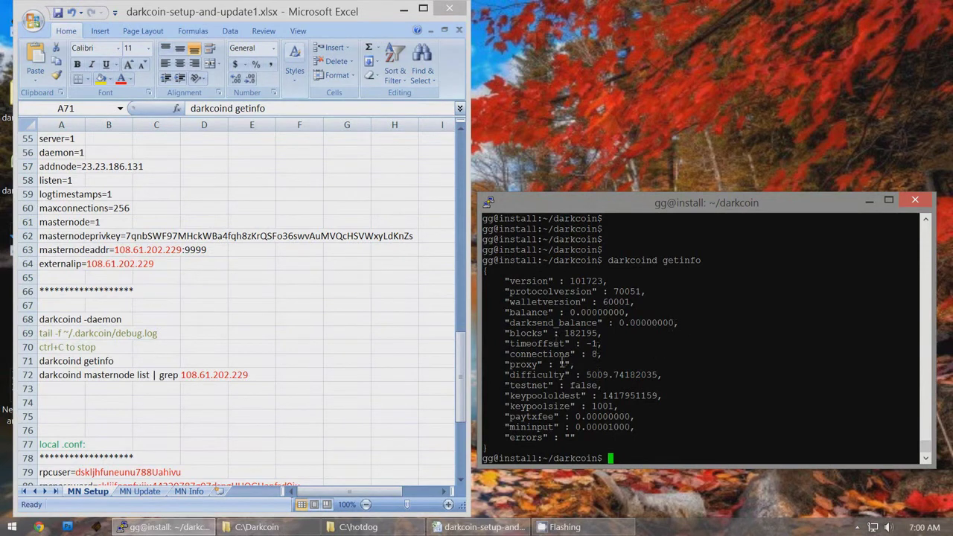
drag(565, 337, 603, 332)
key(Up)
key(Return)
key(Up)
key(Down)
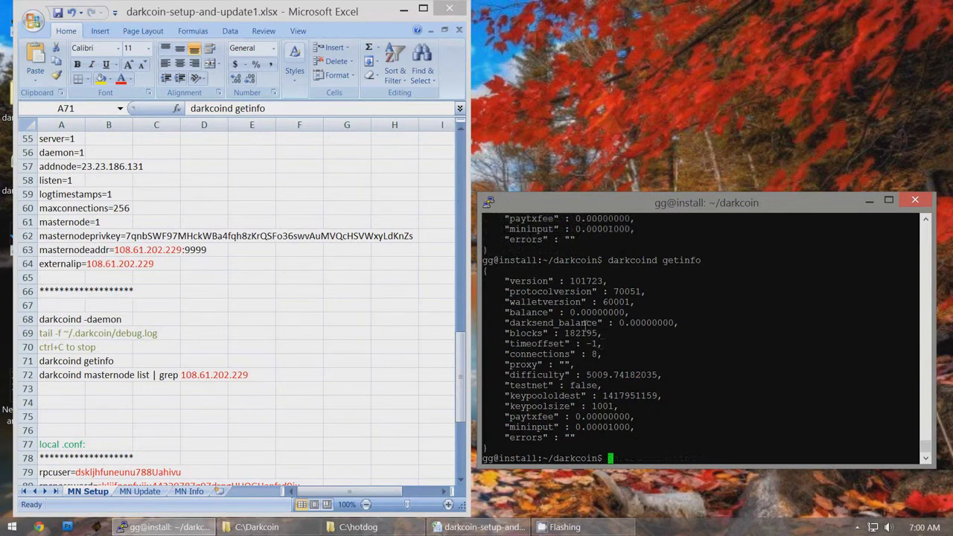
drag(574, 333, 598, 333)
drag(596, 323, 595, 342)
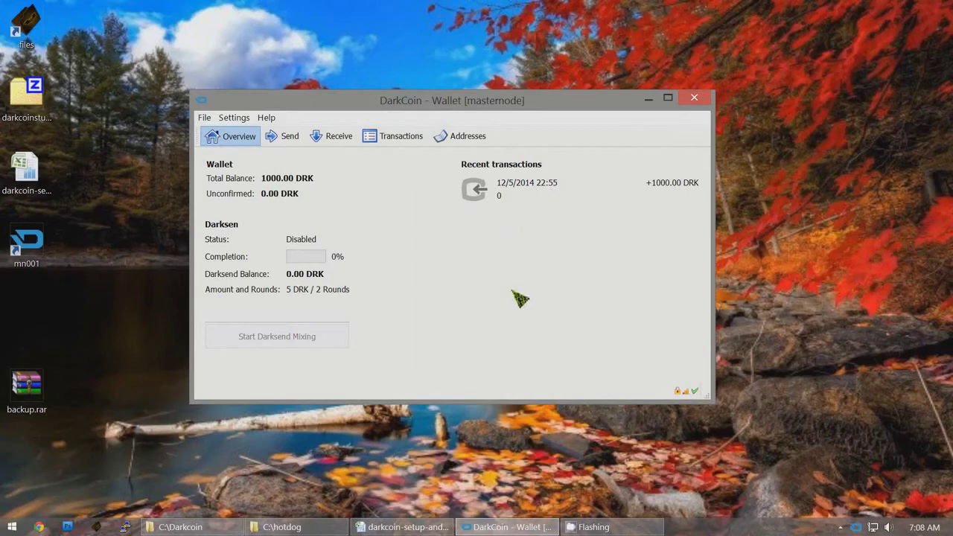
Open the wallet's Help > Debug window on the Console tab.
mouse_move(522, 198)
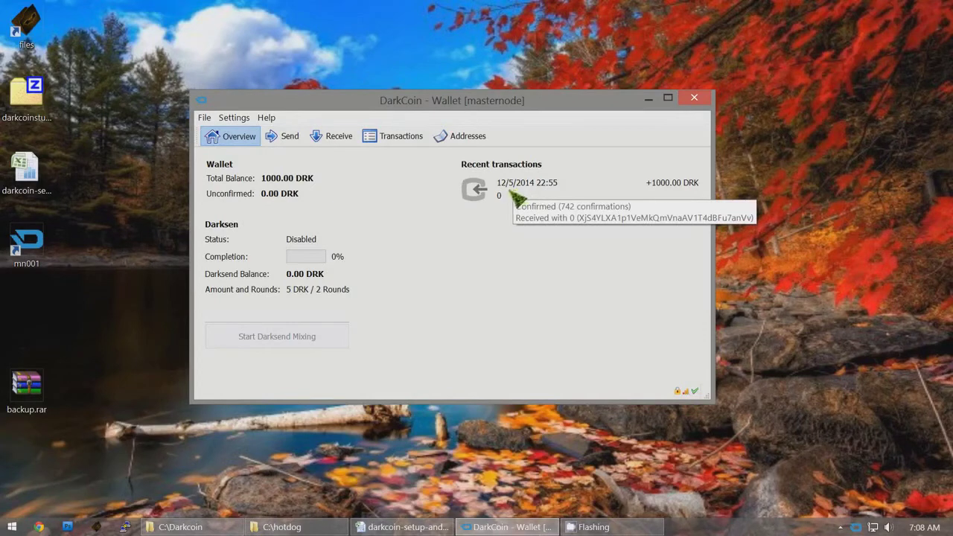
click(270, 123)
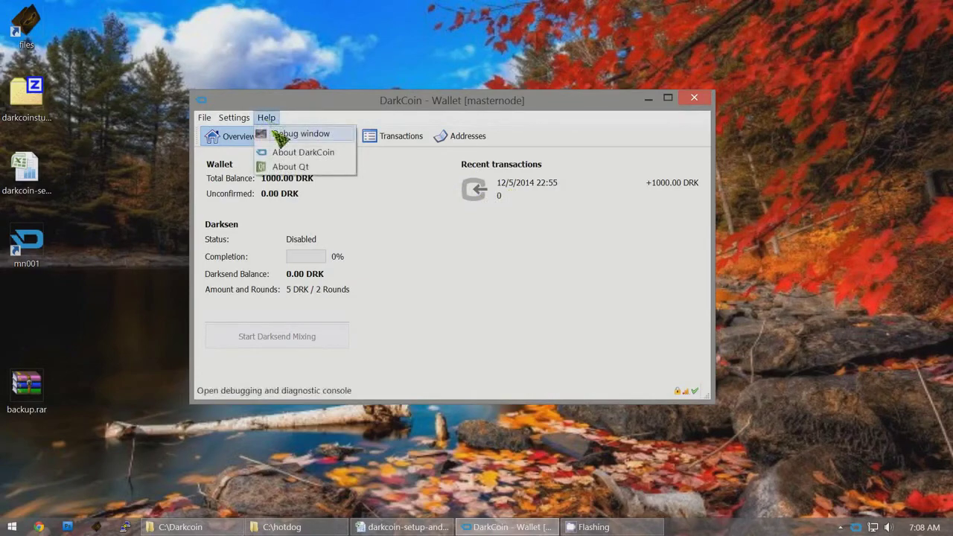
click(294, 134)
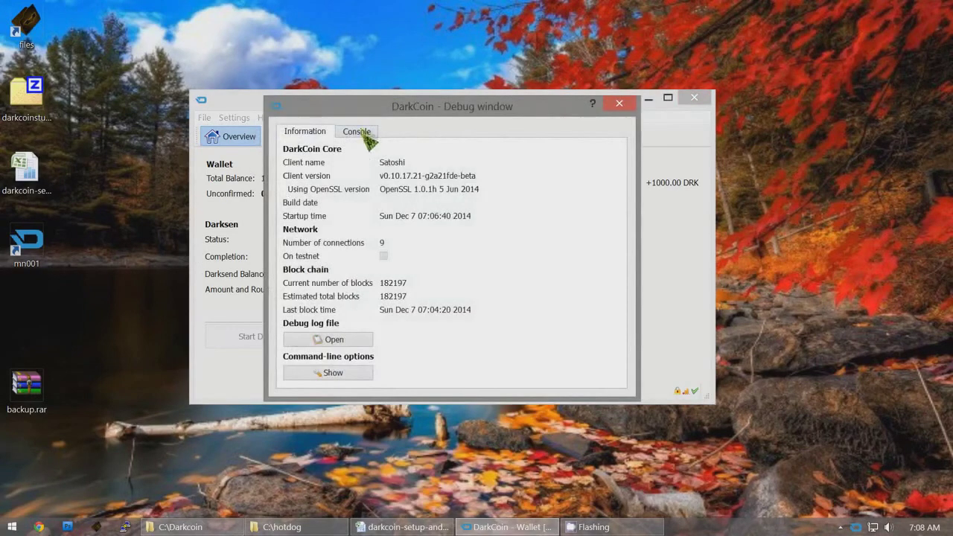
click(355, 132)
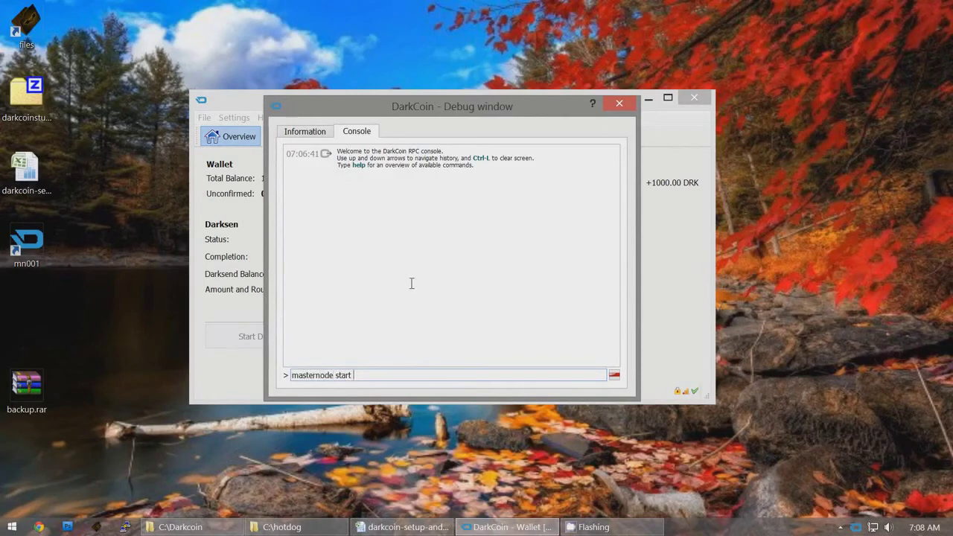
Fix the typed passphrase and run masternode start with the wallet passphrase.
key(BackSpace)
key(BackSpace)
key(Return)
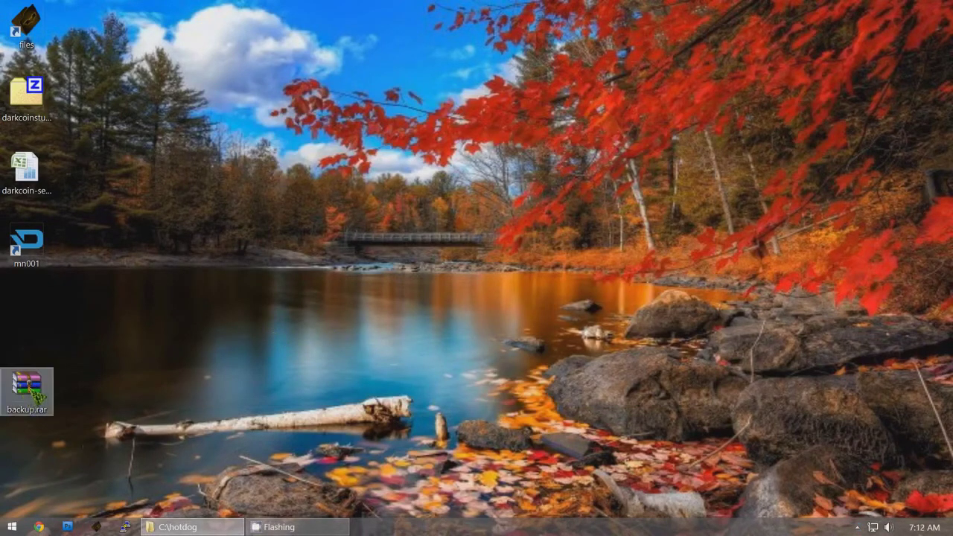
Compare backup.rar's files against the spreadsheet, mn001.conf in C:\Darkcoin and hotdog001 in C:\hotdog.
double_click(29, 389)
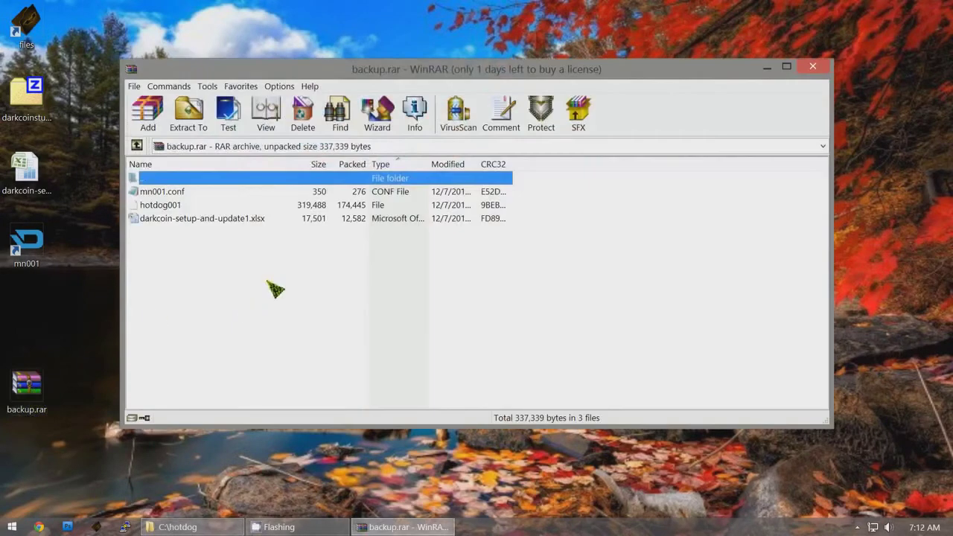
click(275, 290)
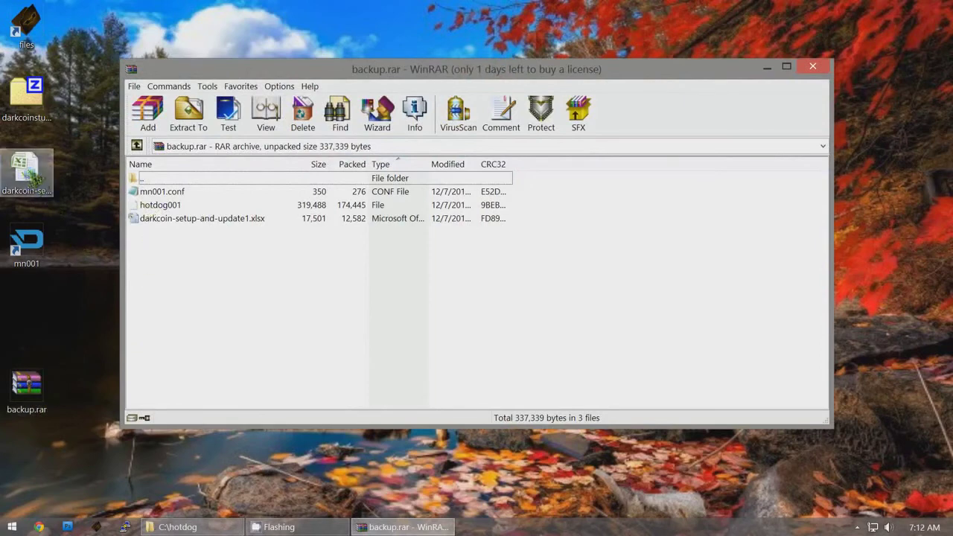
click(30, 181)
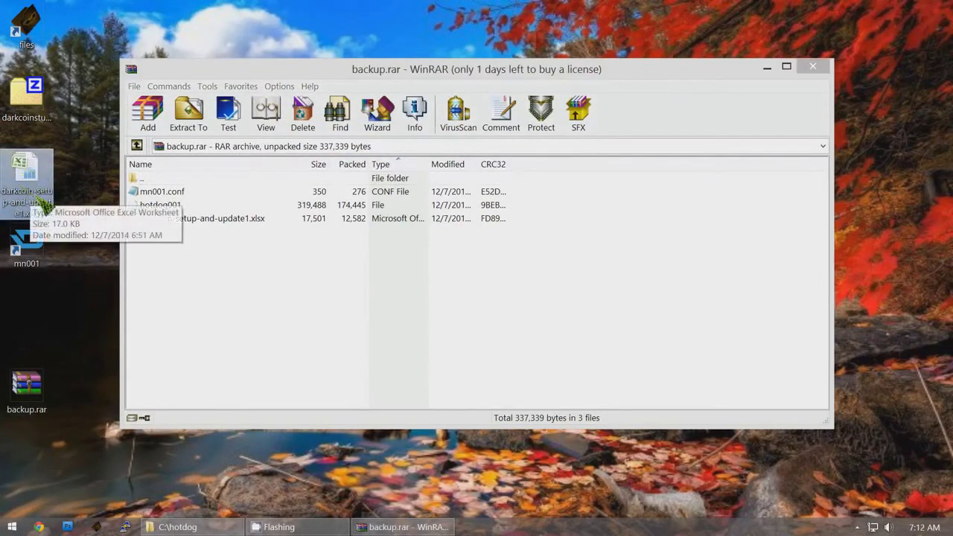
click(242, 307)
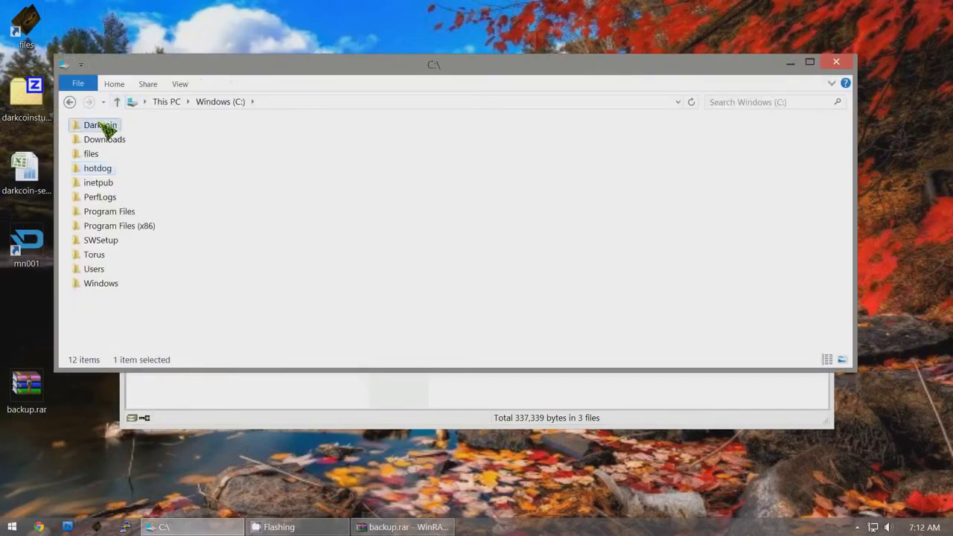
double_click(102, 127)
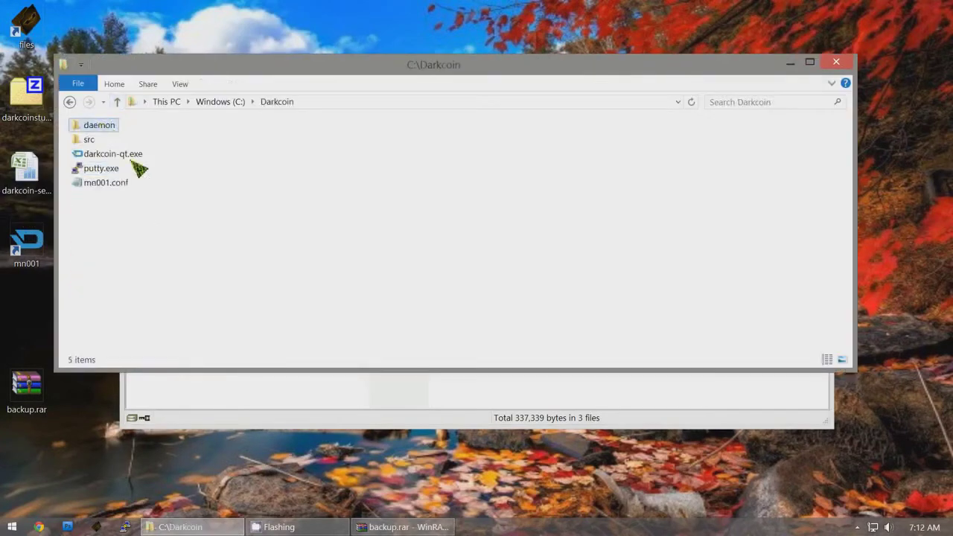
click(101, 185)
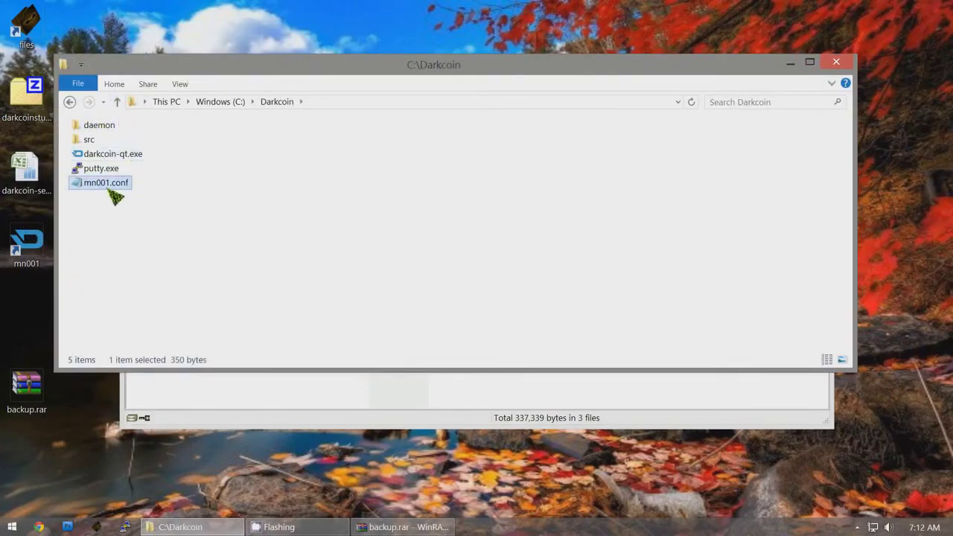
click(260, 395)
click(178, 205)
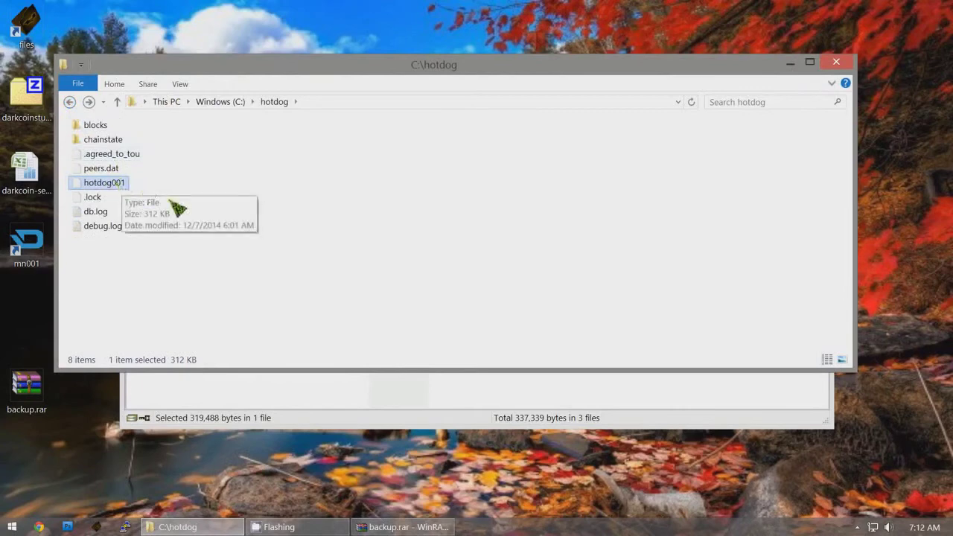
click(253, 330)
click(254, 395)
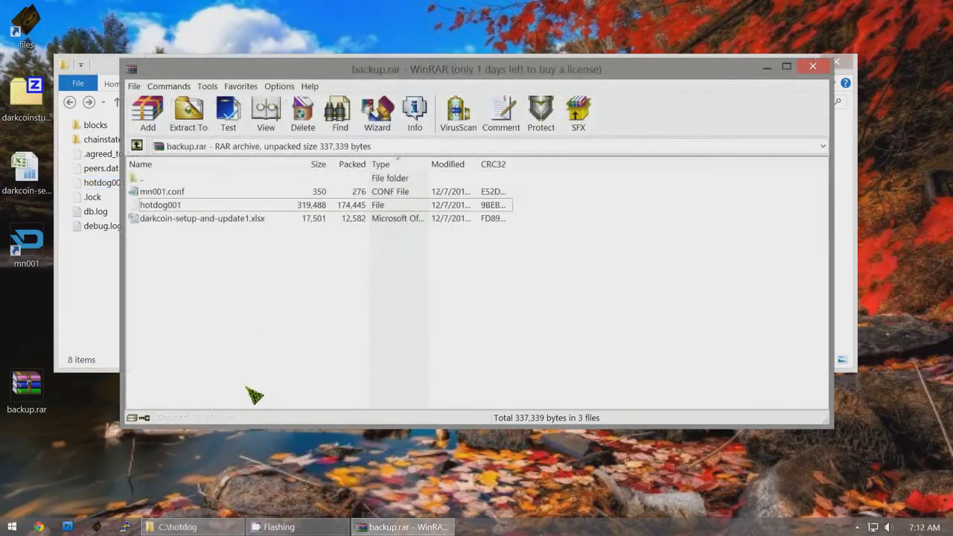
Select all three archived files, drop them onto backup.rar, and close the archive and hotdog windows.
drag(205, 258, 164, 203)
drag(208, 173, 43, 400)
click(817, 67)
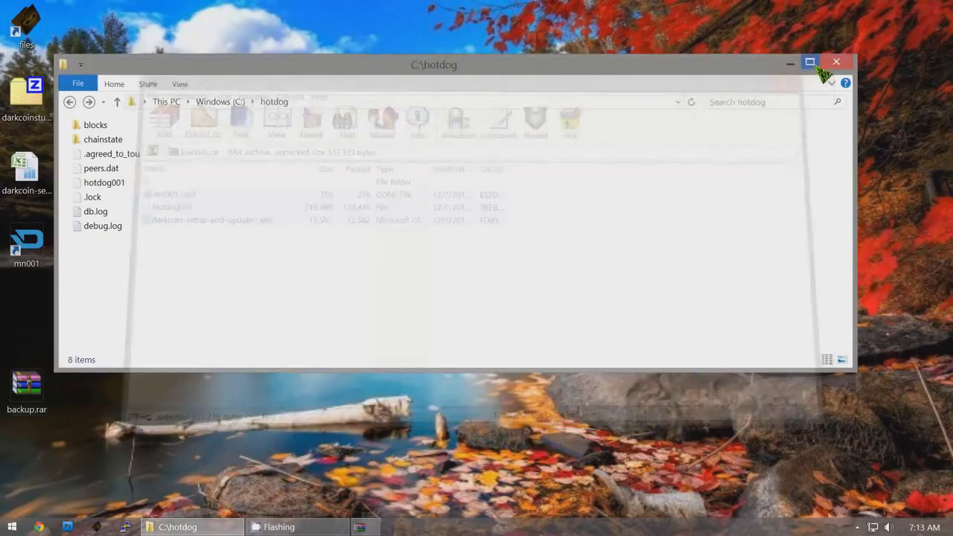
click(837, 63)
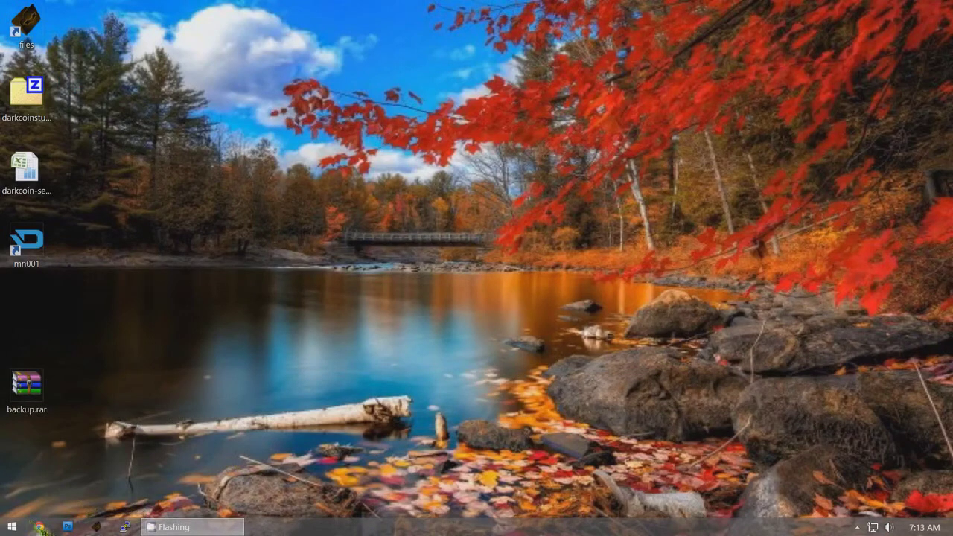
Load the drk.mn masternode list from the MN Info sheet's URL and start a Regexp search.
click(39, 528)
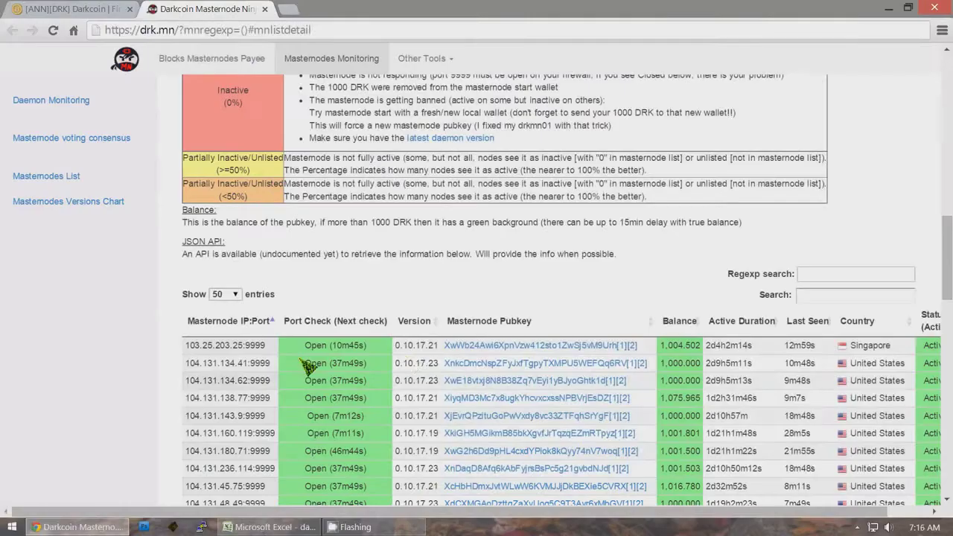
click(268, 527)
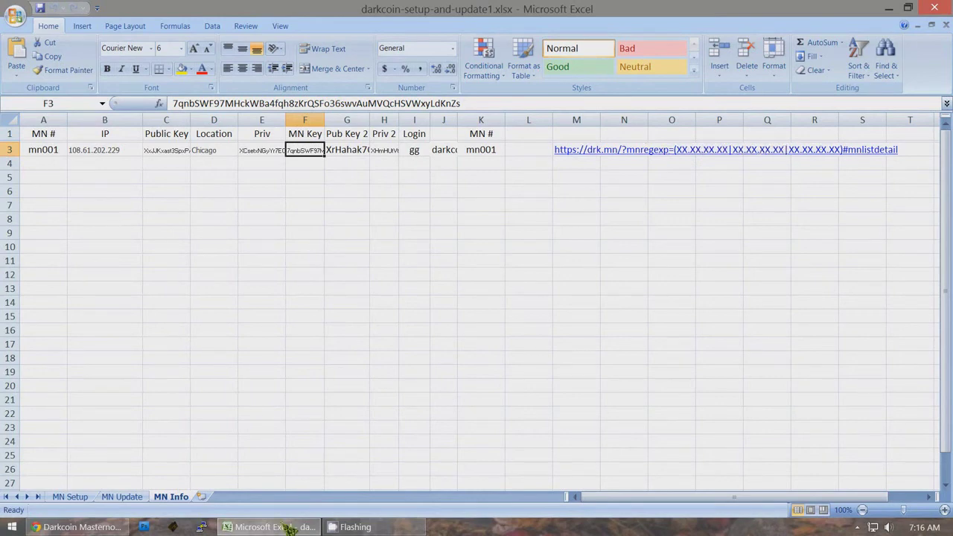
click(89, 527)
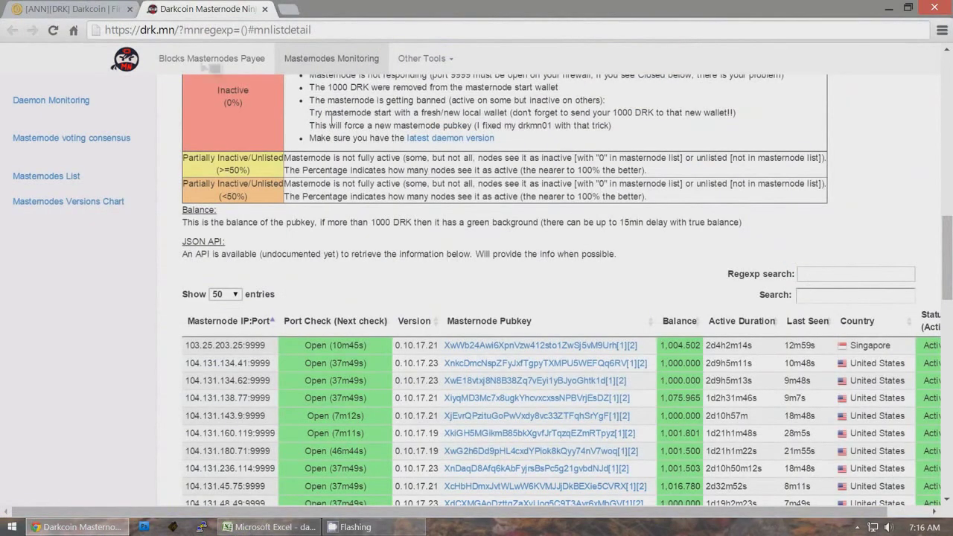
click(246, 32)
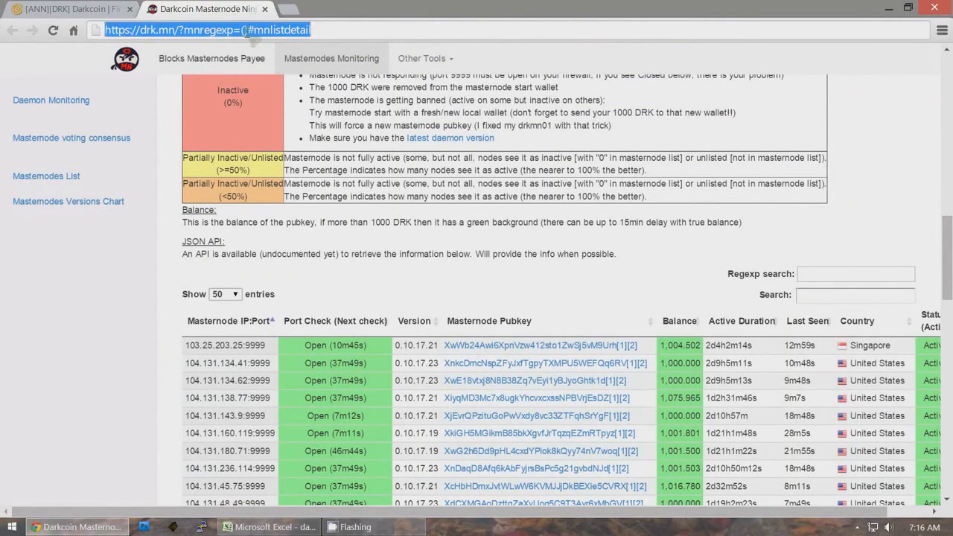
click(244, 32)
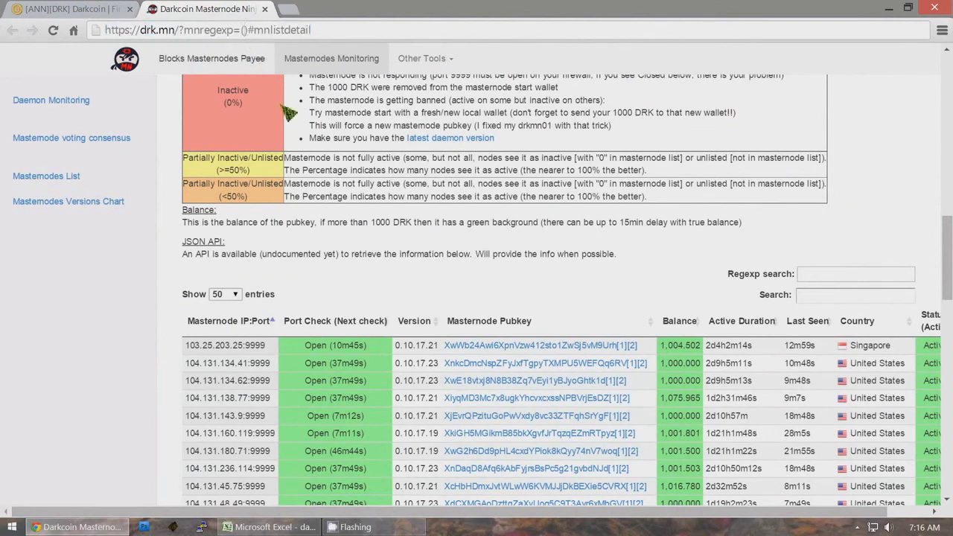
click(830, 276)
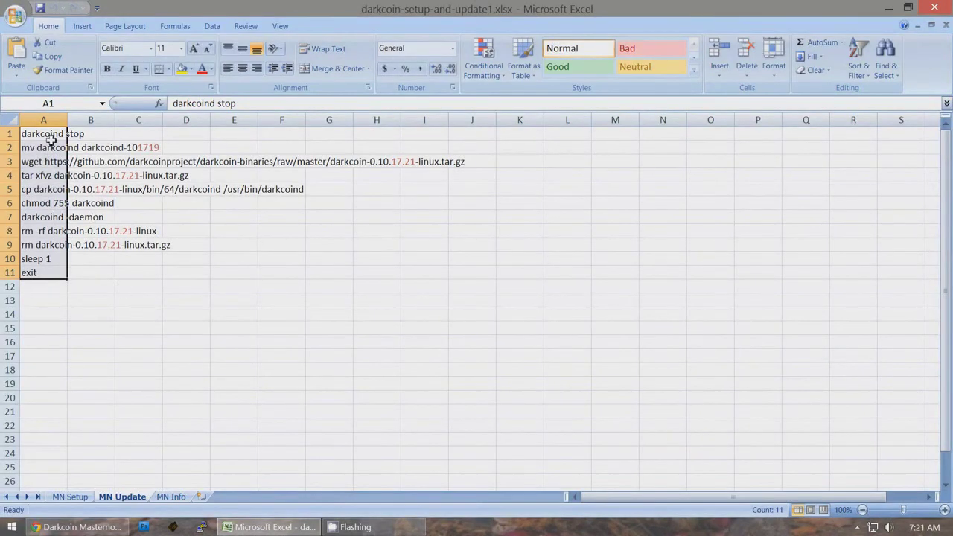
Copy update commands A1:A11, minimize Excel and select the mn001 desktop shortcut.
key(ctrl+c)
click(890, 9)
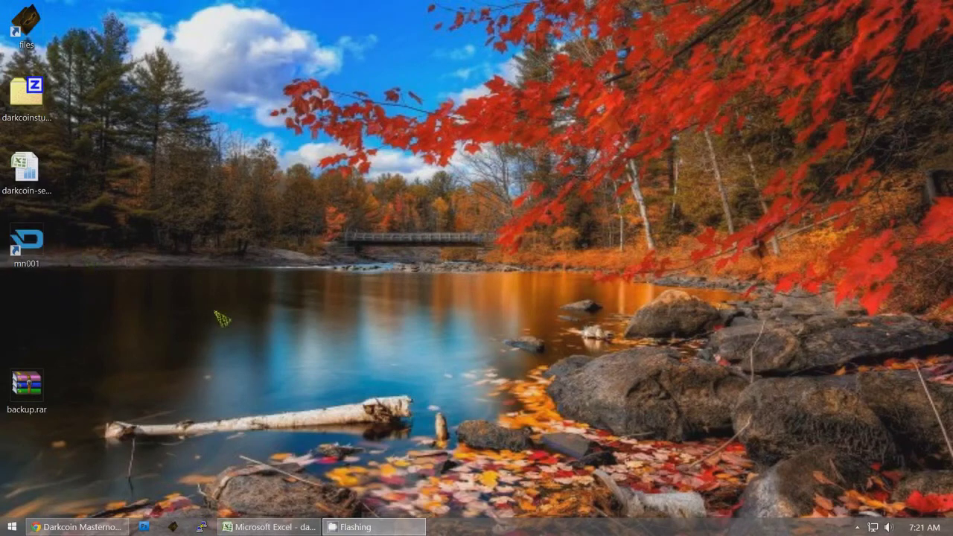
click(36, 245)
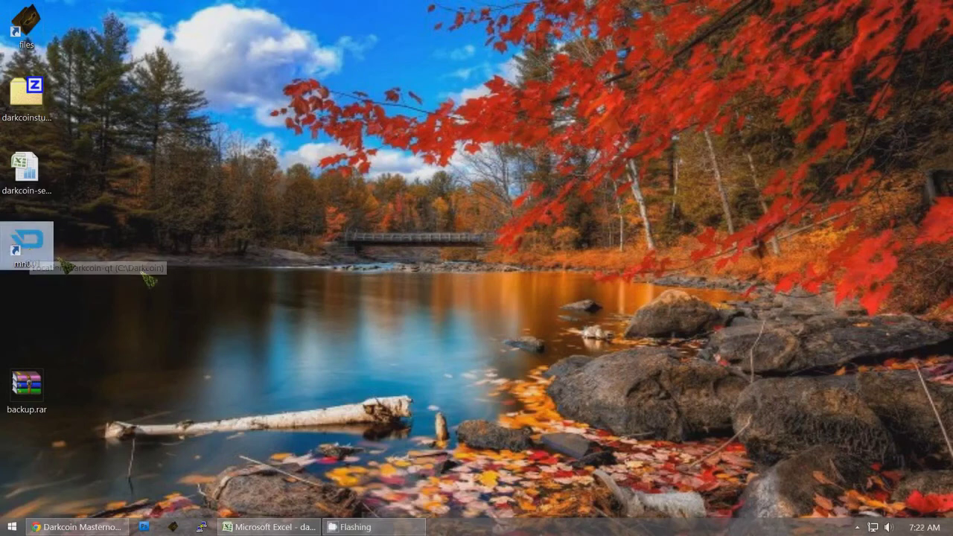
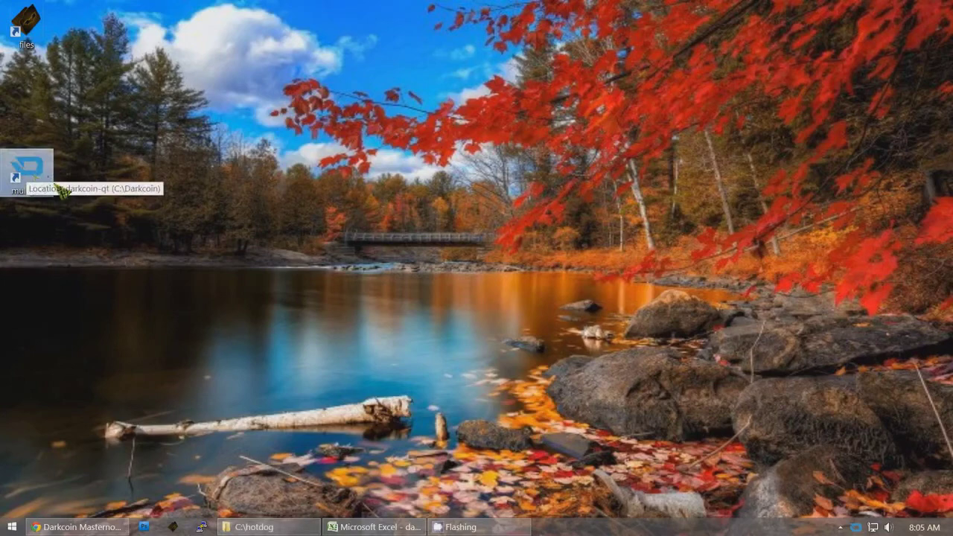
Inspect the launch command line in the 'multiple' shortcut's properties, then close them.
right_click(24, 173)
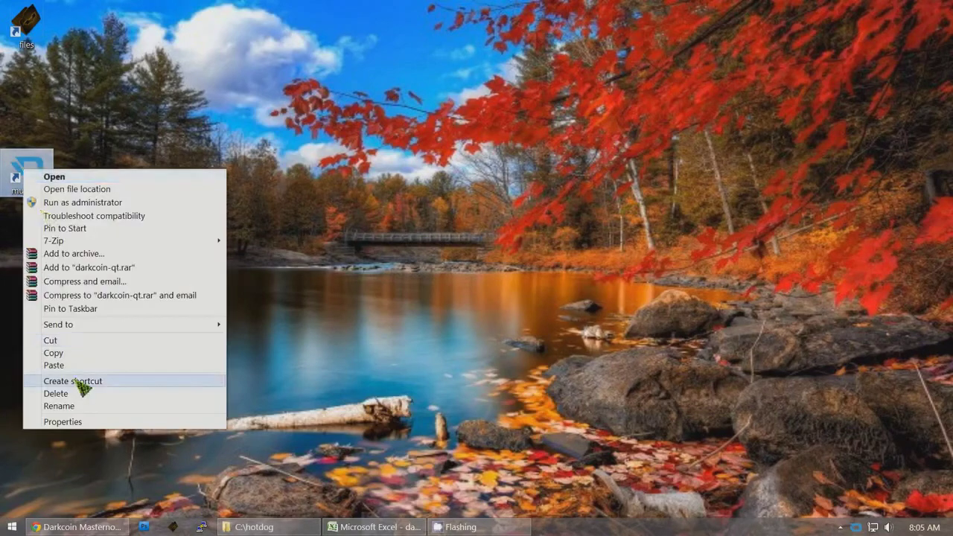
click(67, 422)
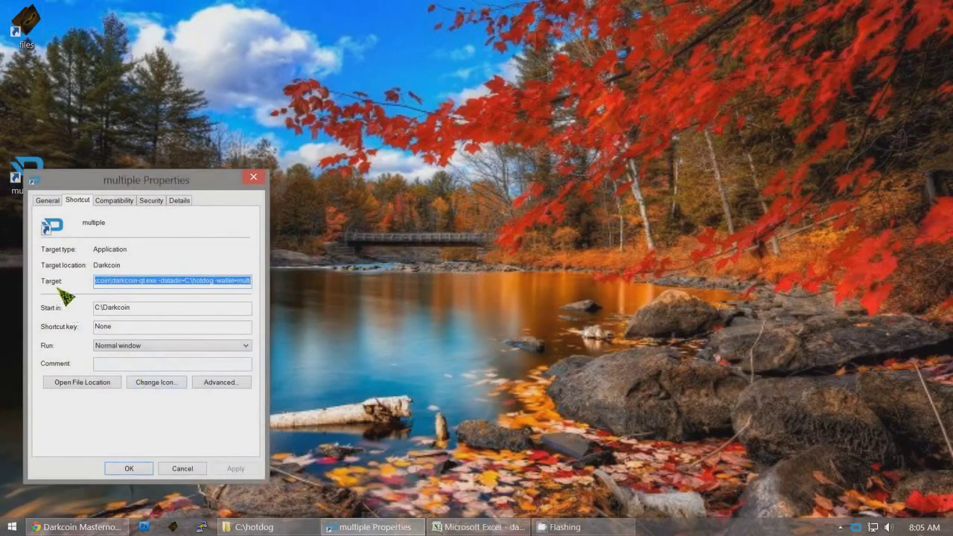
click(102, 282)
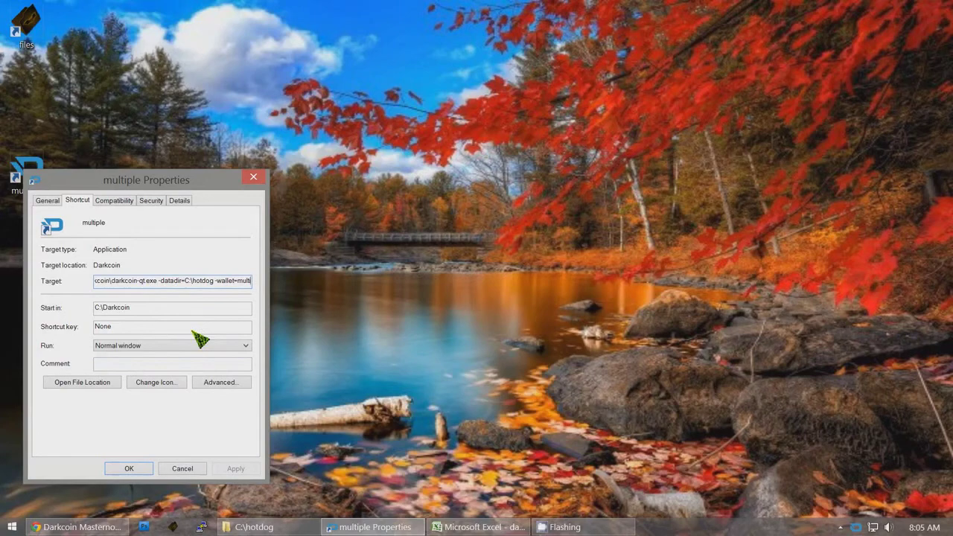
click(133, 469)
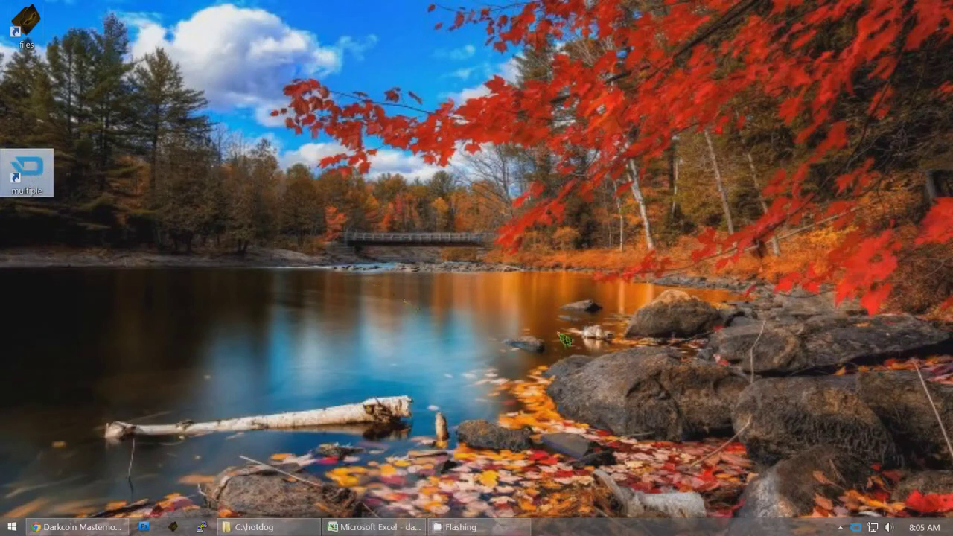
Start darkcoin-qt from the 'multiple' shortcut and look through the Settings menu.
key(Return)
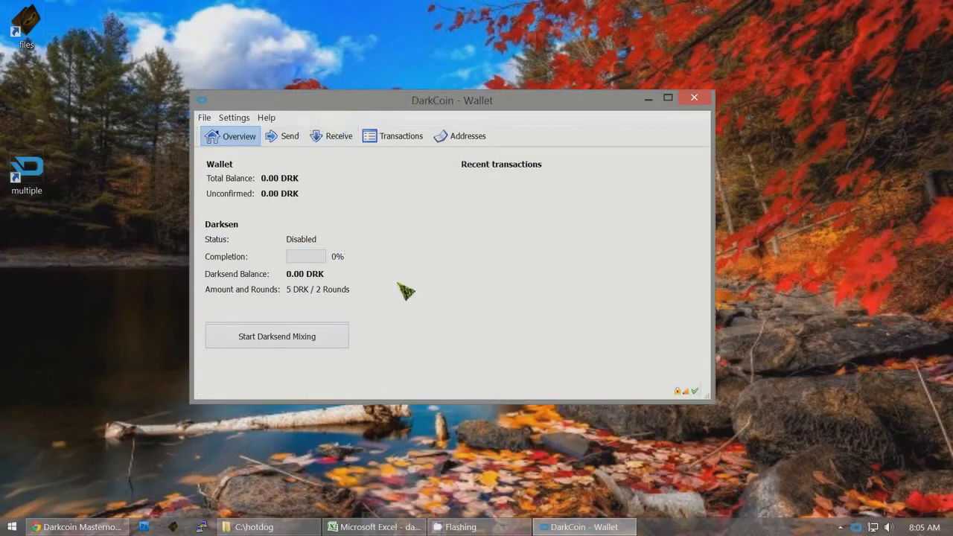
click(234, 118)
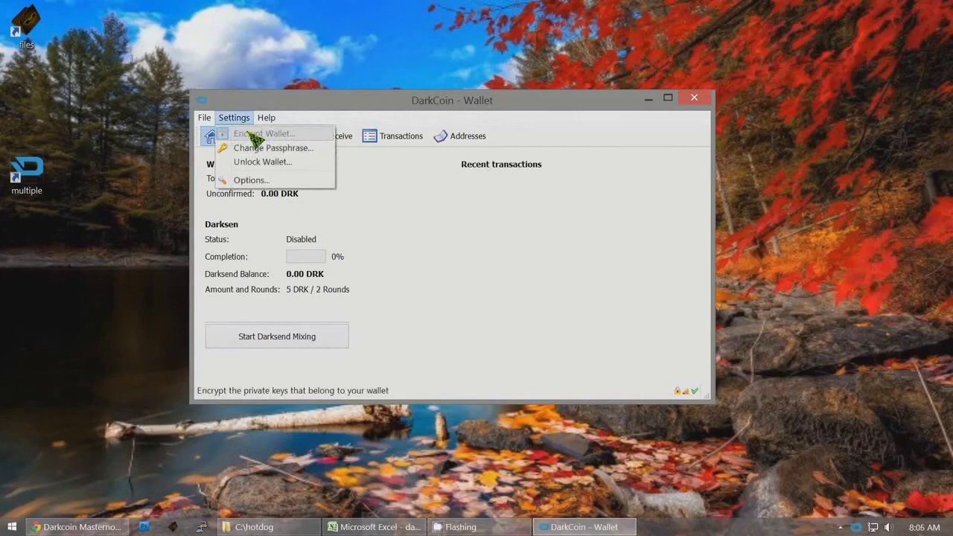
click(341, 106)
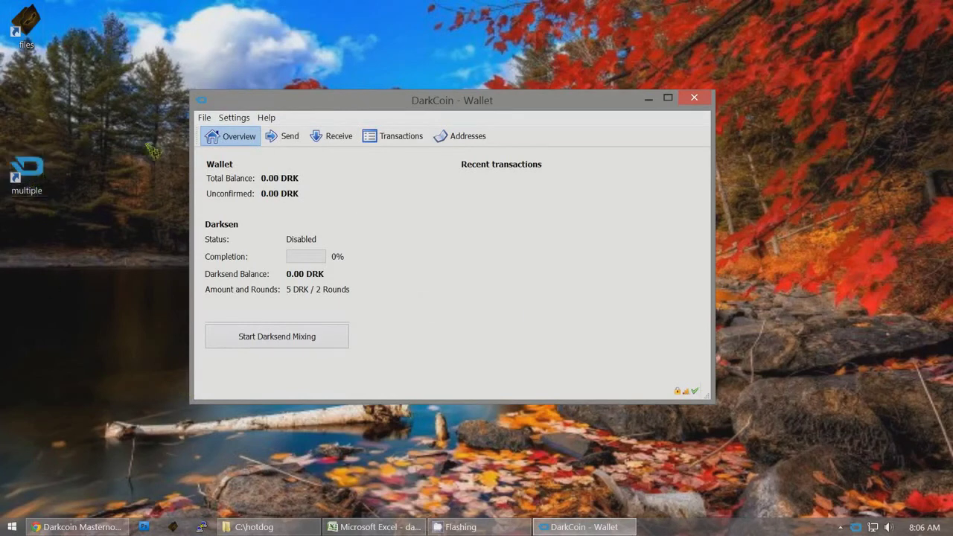
Open the Debug window via Help, view its information page, then return to the Console.
click(266, 119)
click(286, 137)
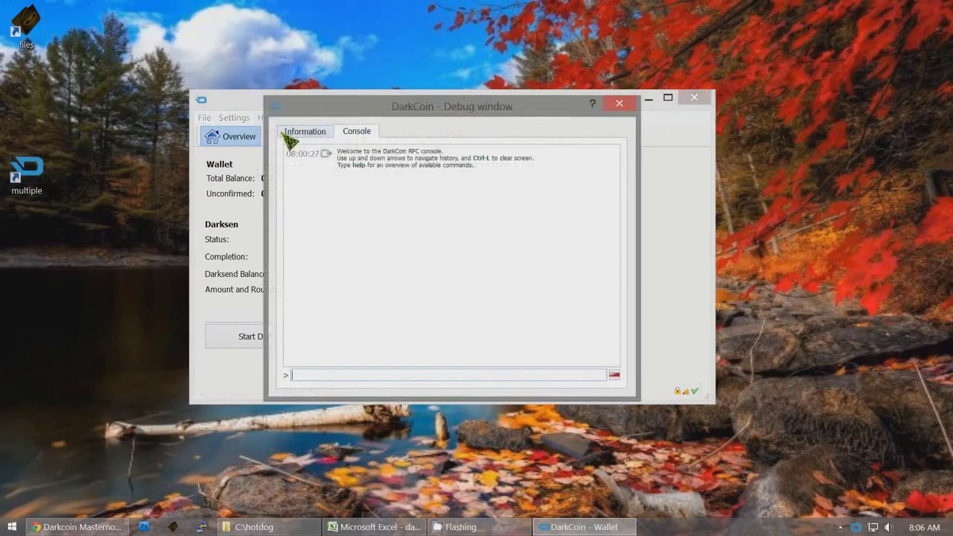
click(316, 133)
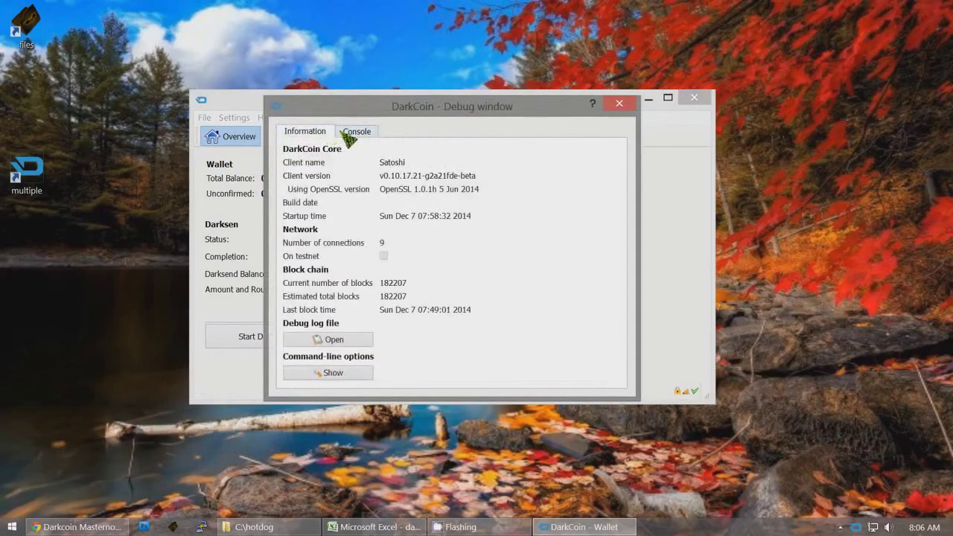
click(348, 134)
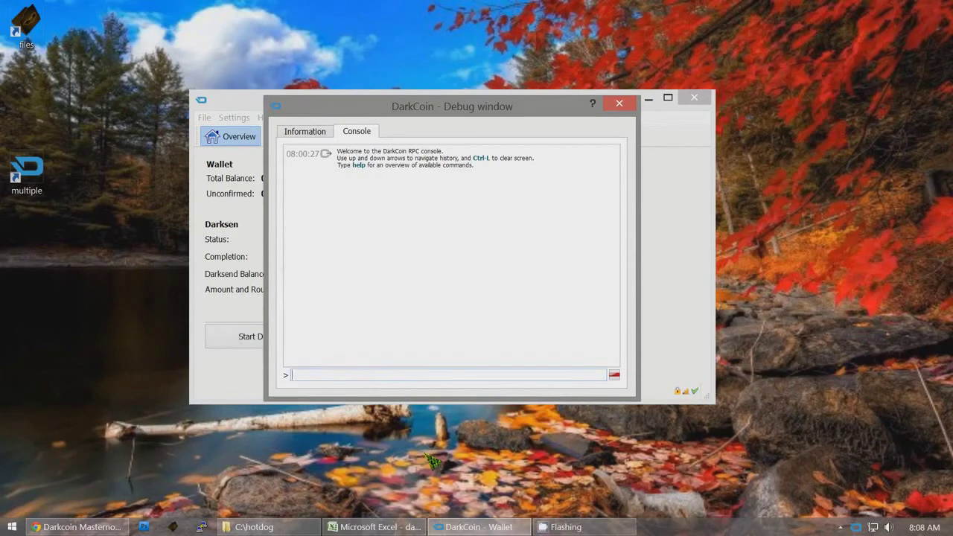
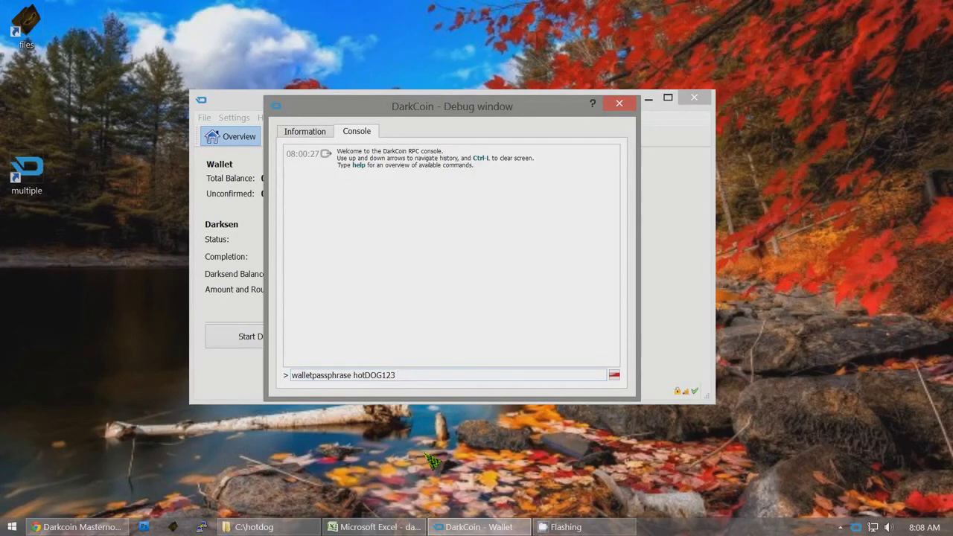
Run walletpassphrase with the wallet passphrase for 999 seconds, clear the console, then switch to Excel.
key(Return)
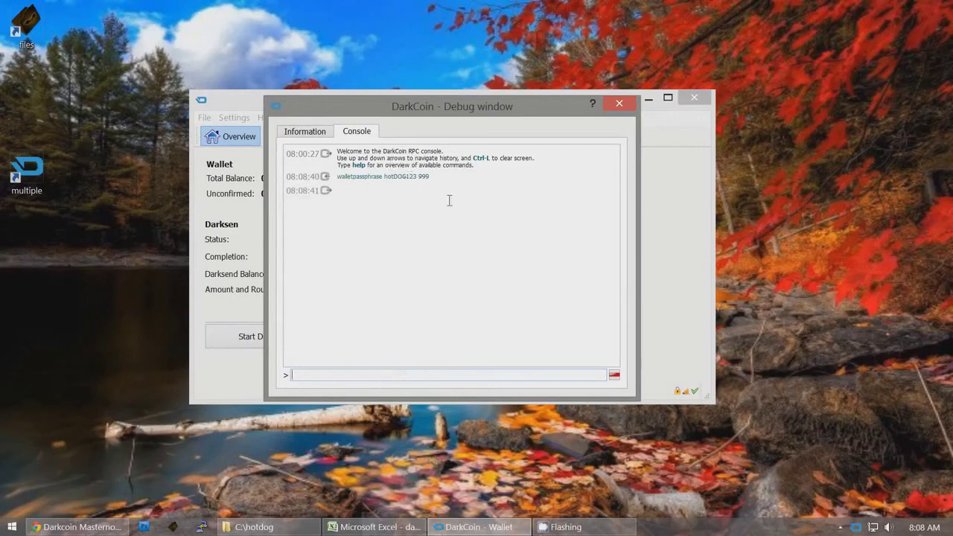
key(ctrl+l)
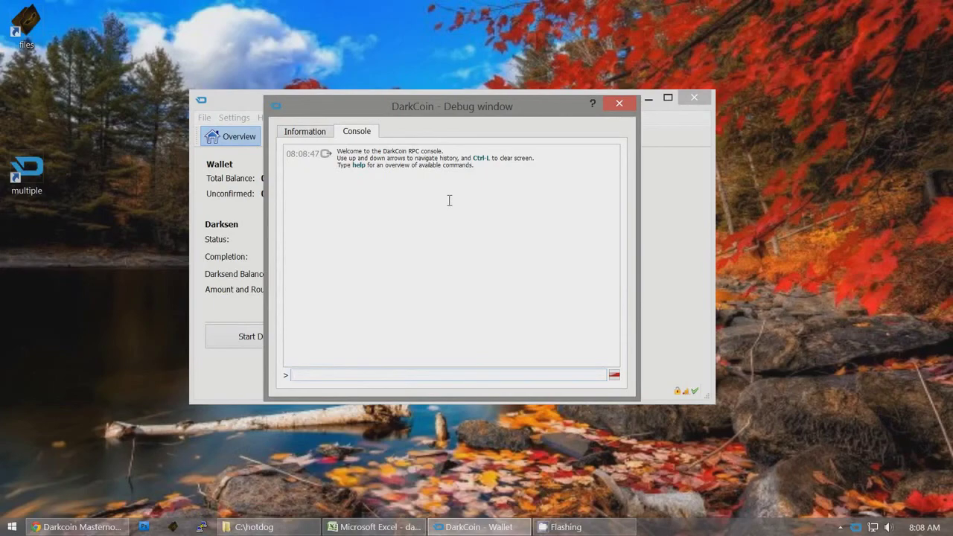
key(alt+Tab)
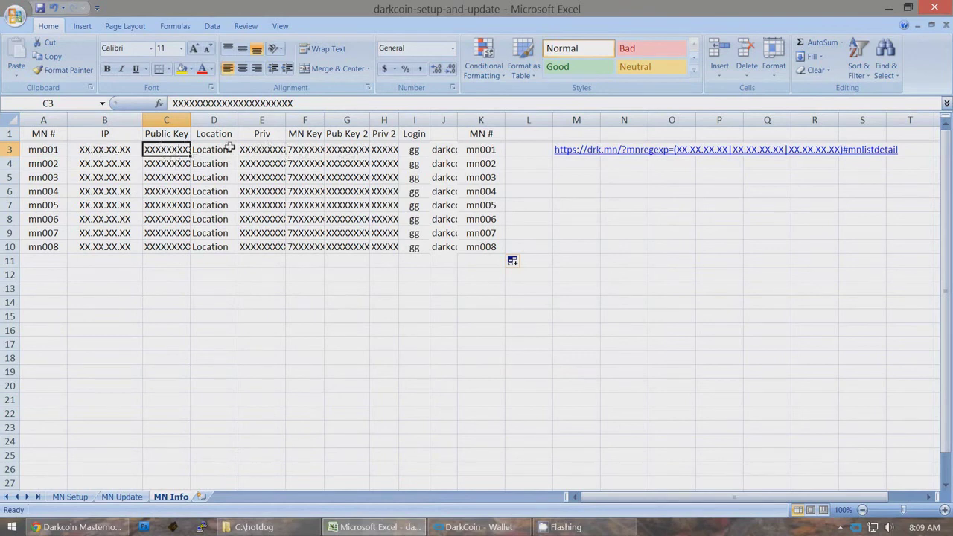
Copy mn001's private key from cell E3 of the MN Info sheet and return to the wallet console.
click(262, 152)
click(263, 166)
click(263, 180)
click(262, 191)
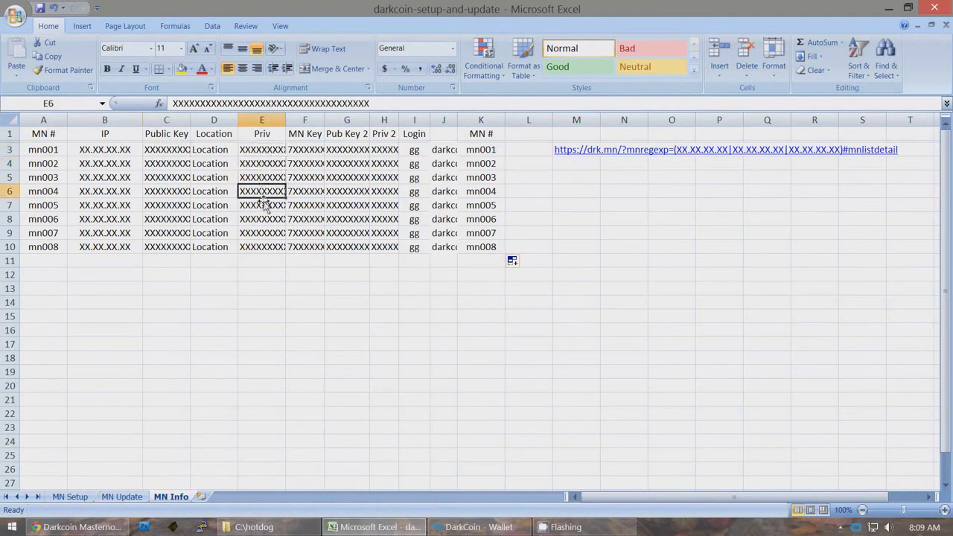
click(262, 208)
click(264, 151)
key(ctrl+c)
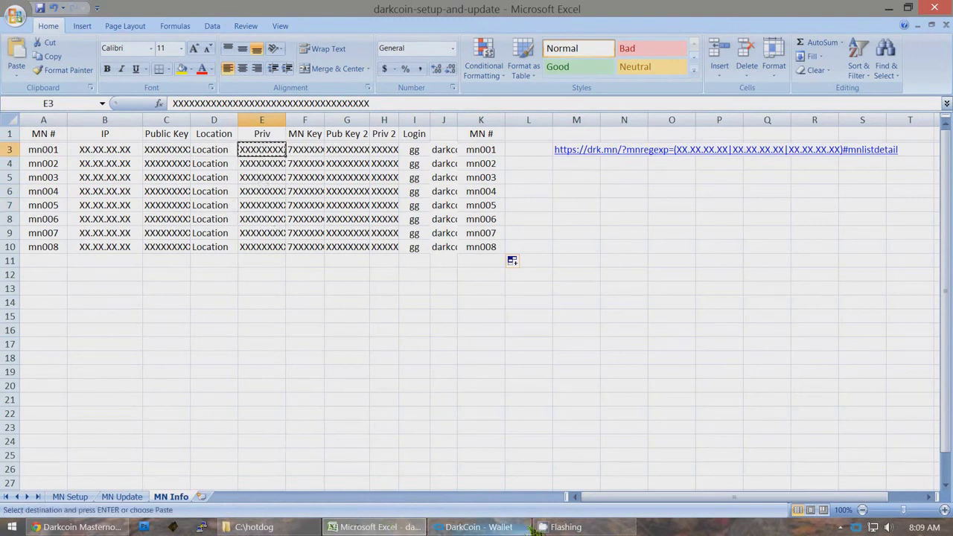
click(476, 527)
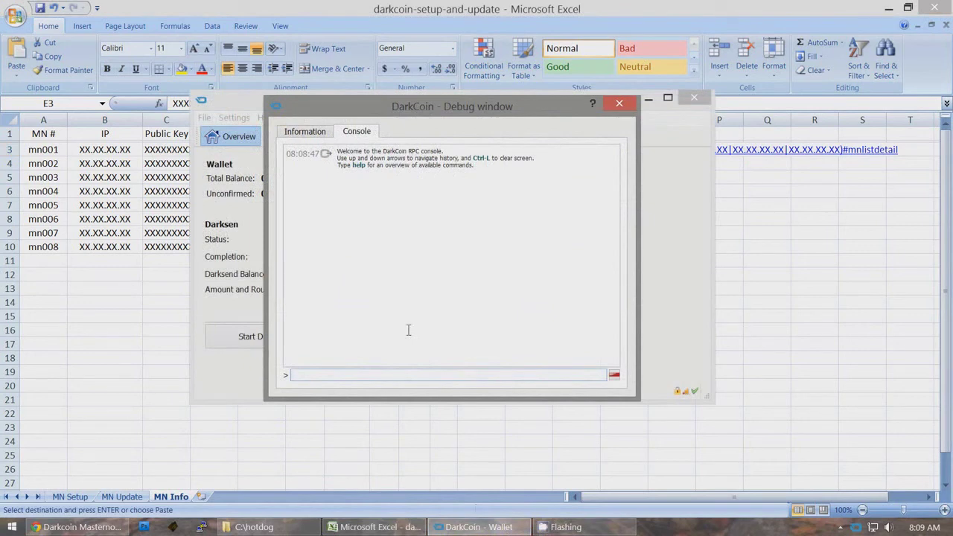
Enter importprivkey followed by the pasted mn001 private key in the console.
text(importprivkey)
right_click(402, 375)
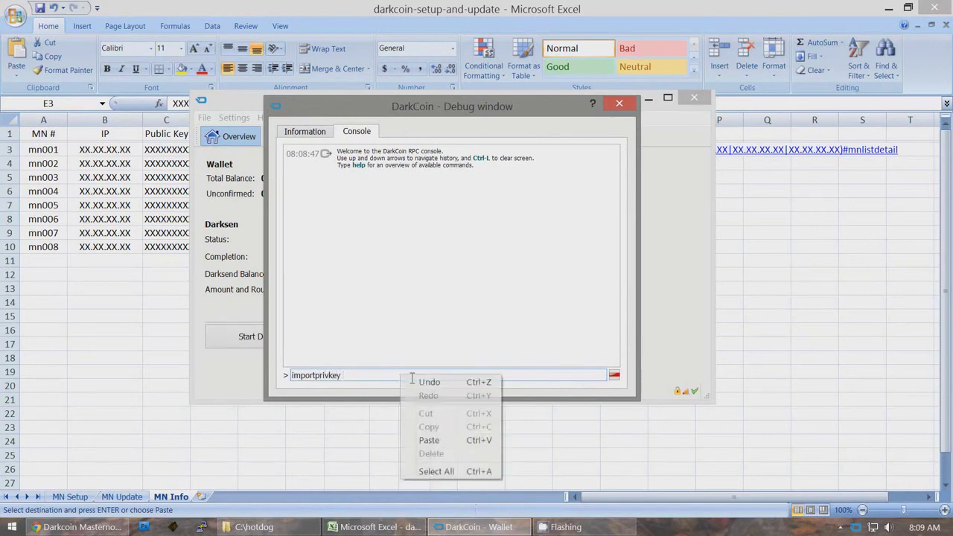
click(431, 440)
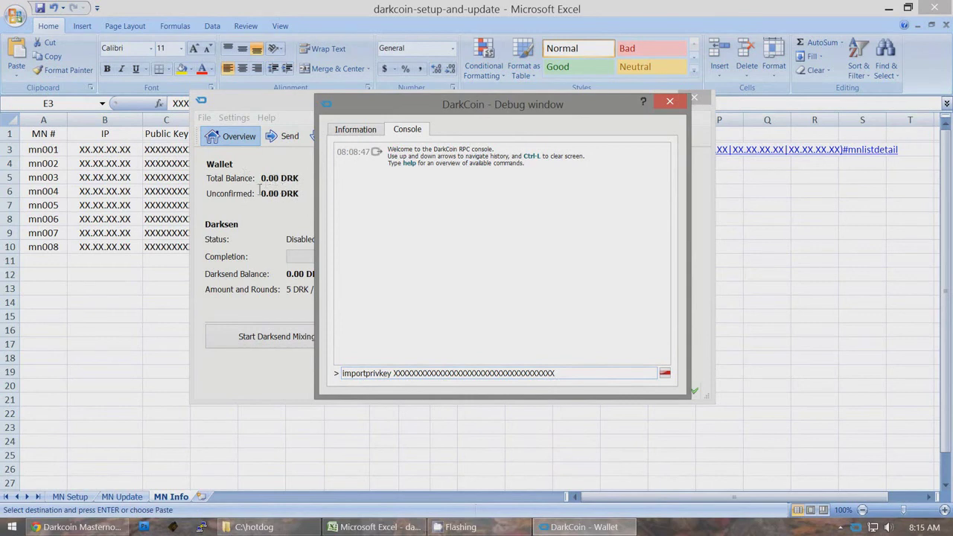
Close the Debug window, leaving the wallet overview showing.
click(269, 186)
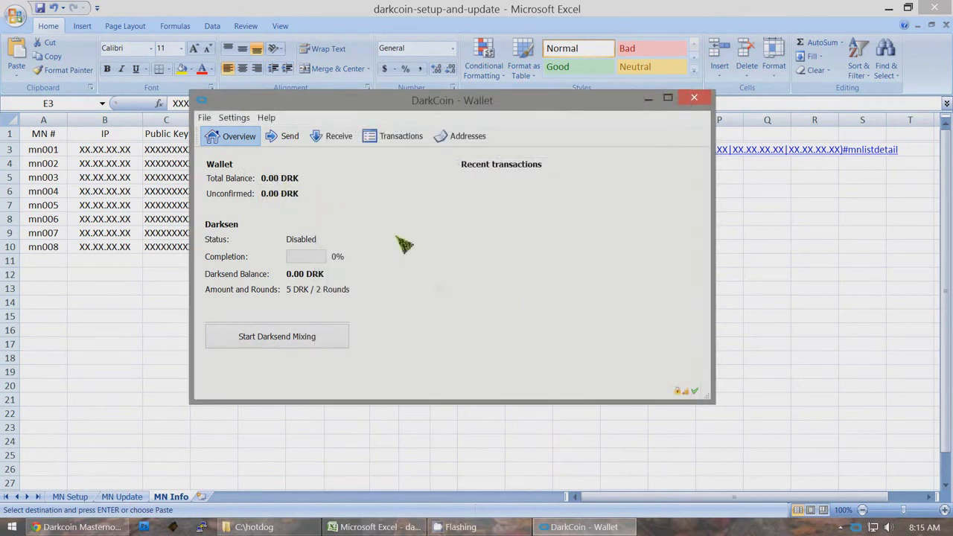
click(581, 527)
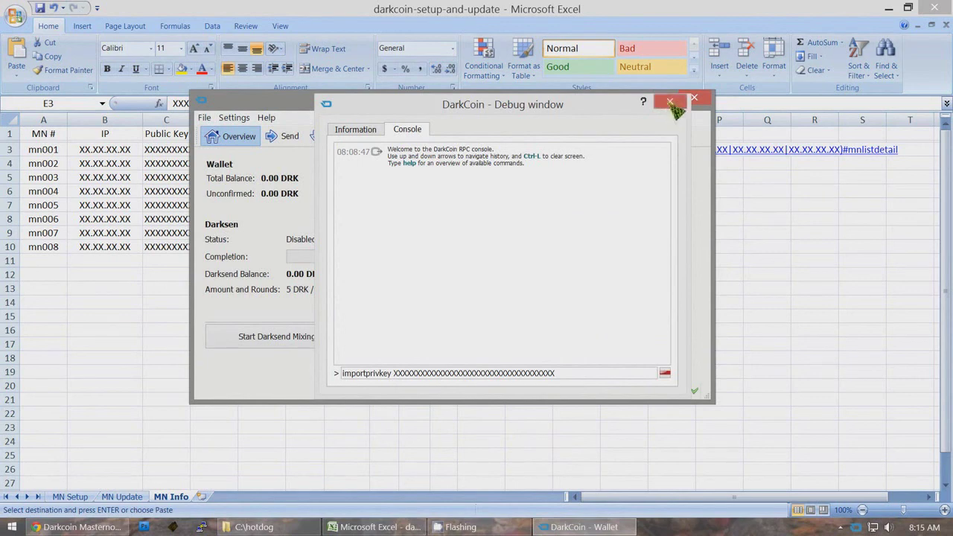
click(670, 102)
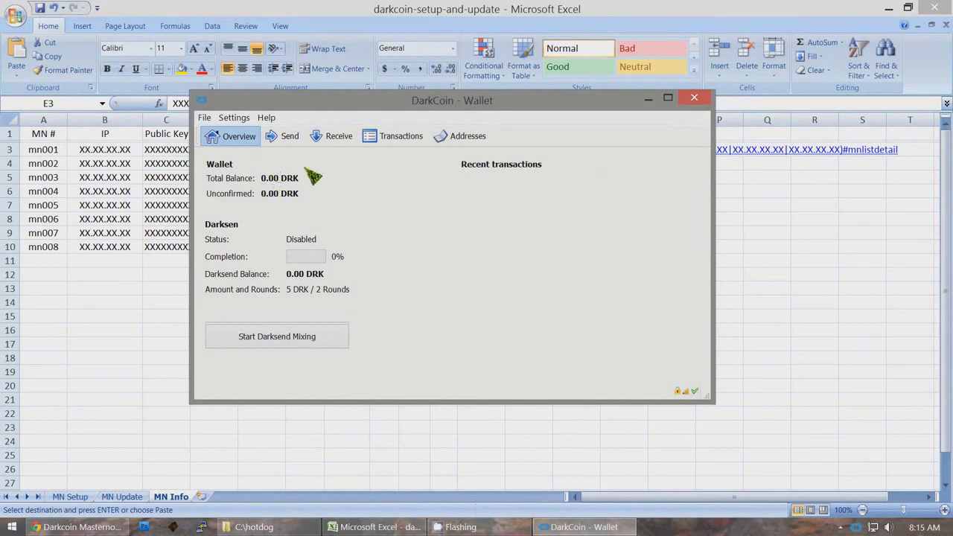
On the Send page, verify coin control is ticked in Options > Display, then open Coin Control via Inputs.
click(283, 140)
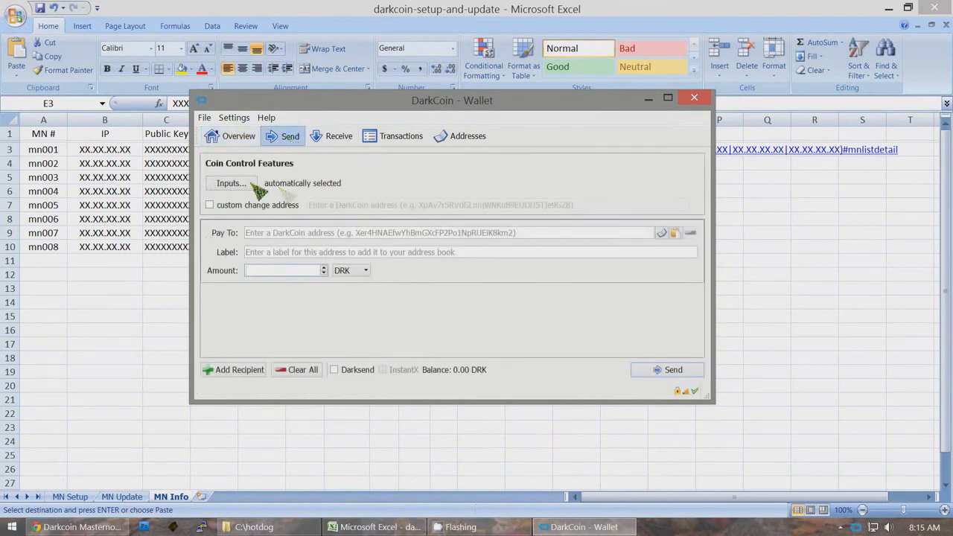
click(240, 120)
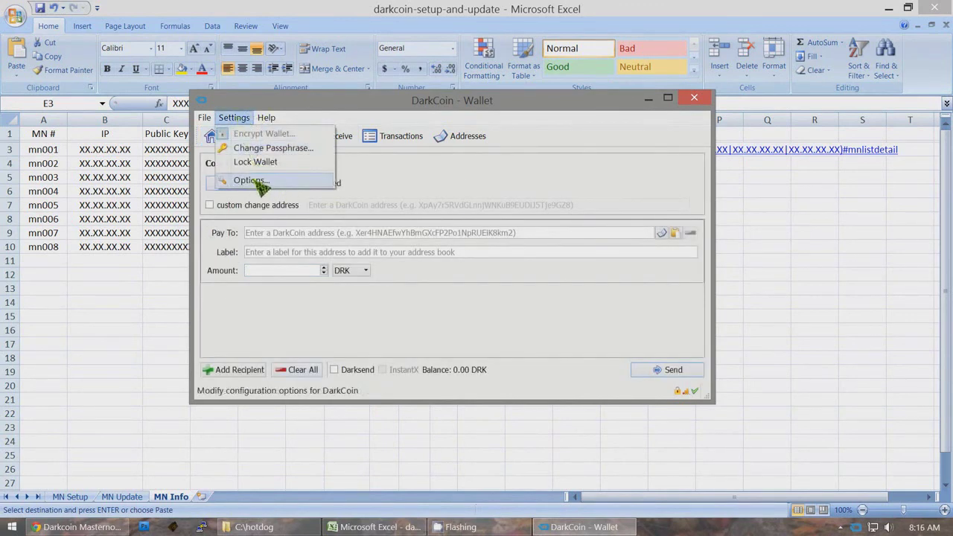
click(253, 181)
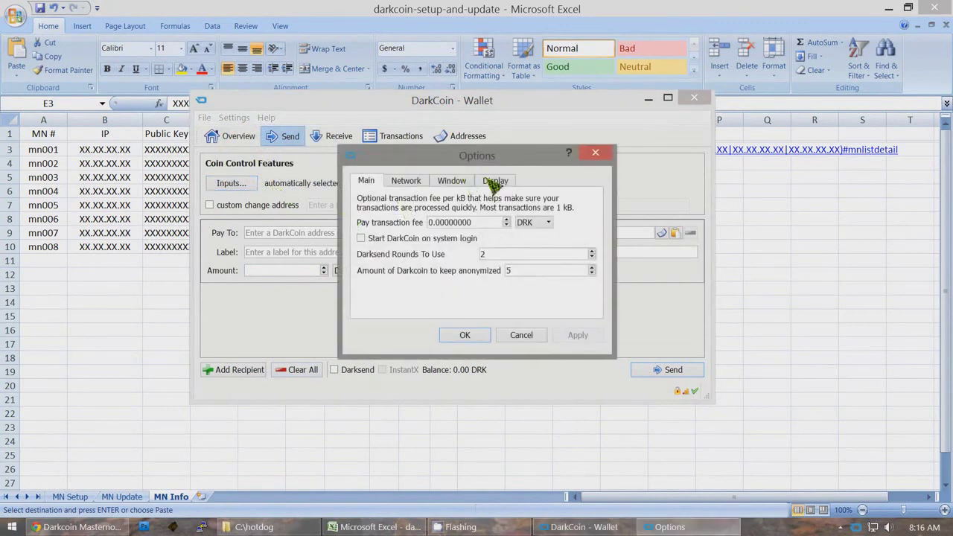
click(497, 185)
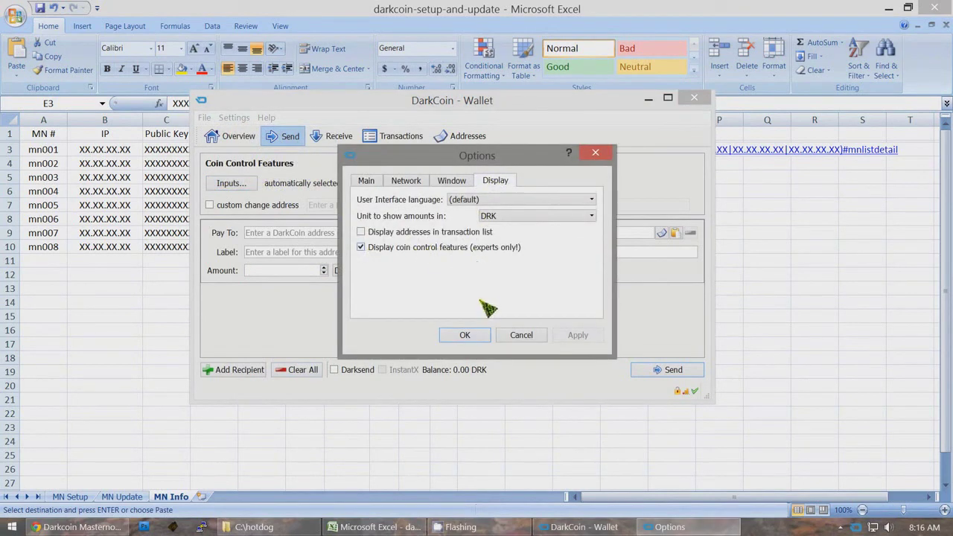
click(521, 334)
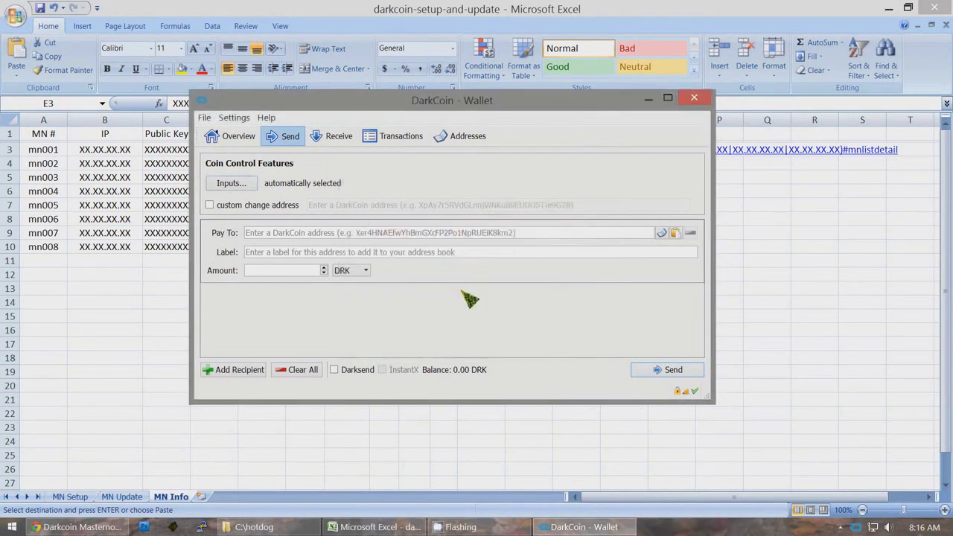
click(240, 184)
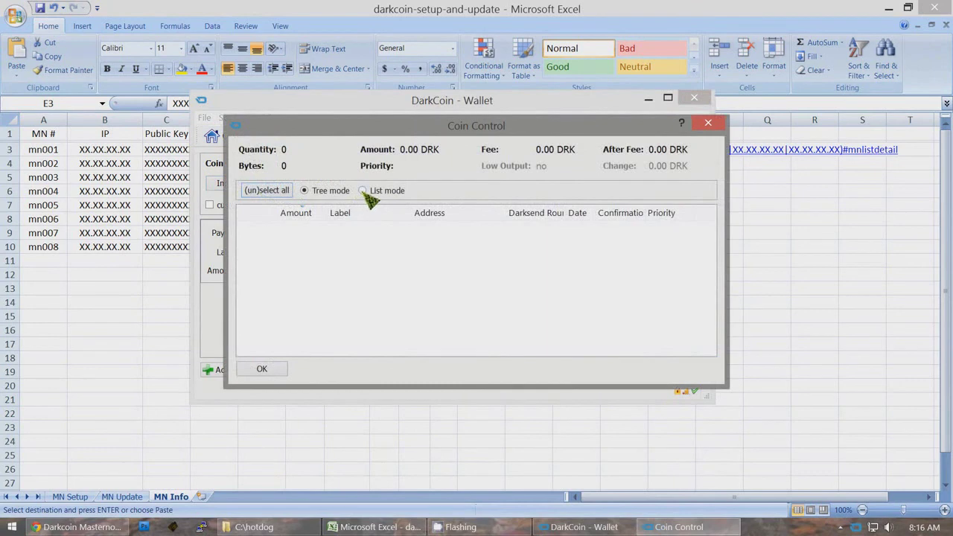
Switch Coin Control to List mode, close it, and click into the Pay To and Amount fields.
click(364, 191)
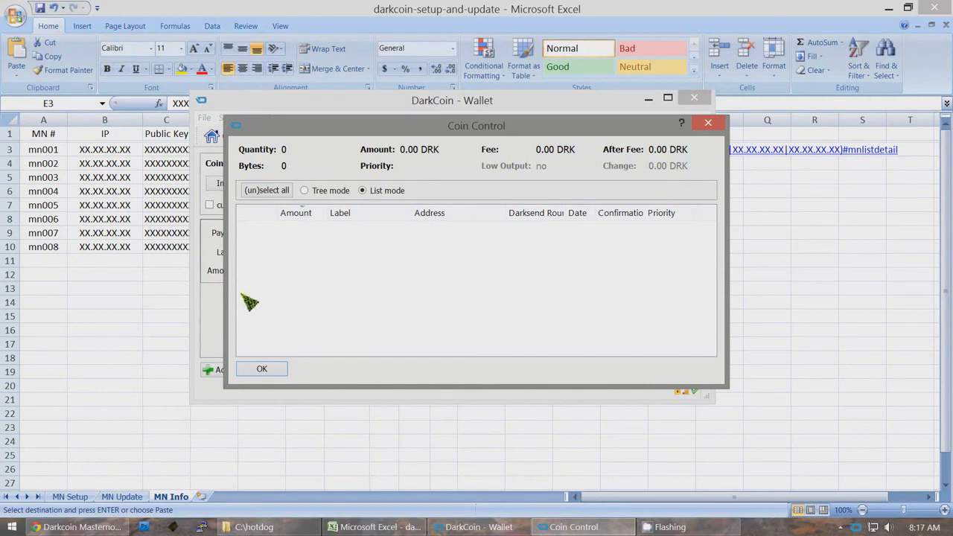
click(261, 369)
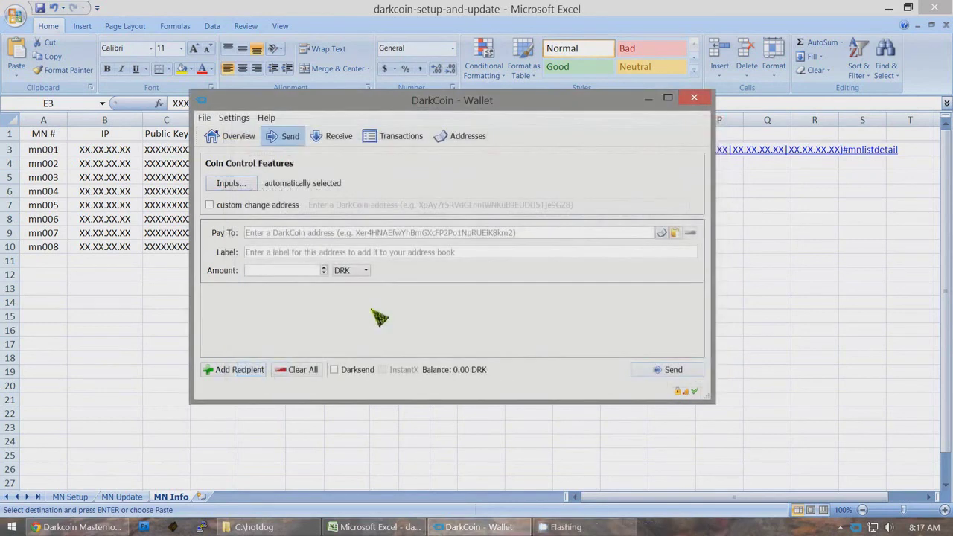
click(370, 233)
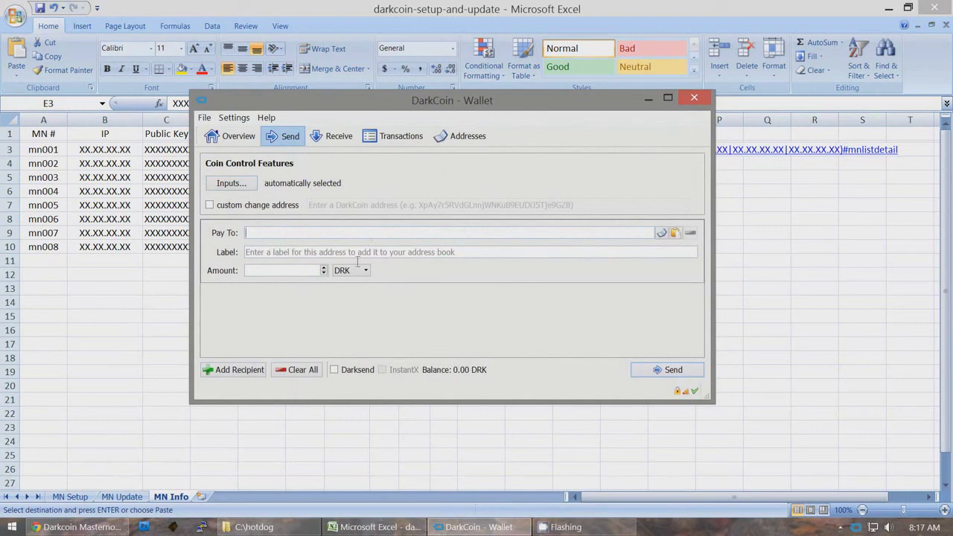
click(292, 271)
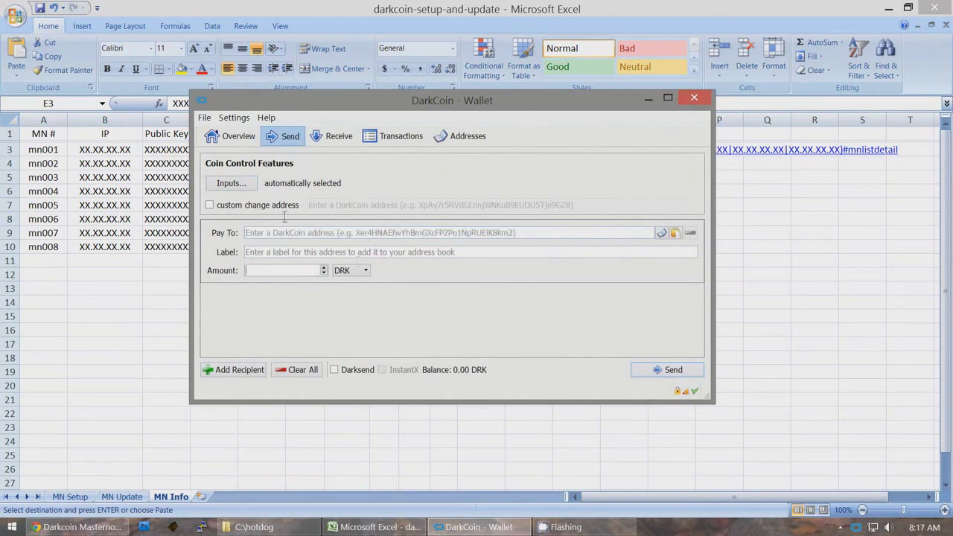